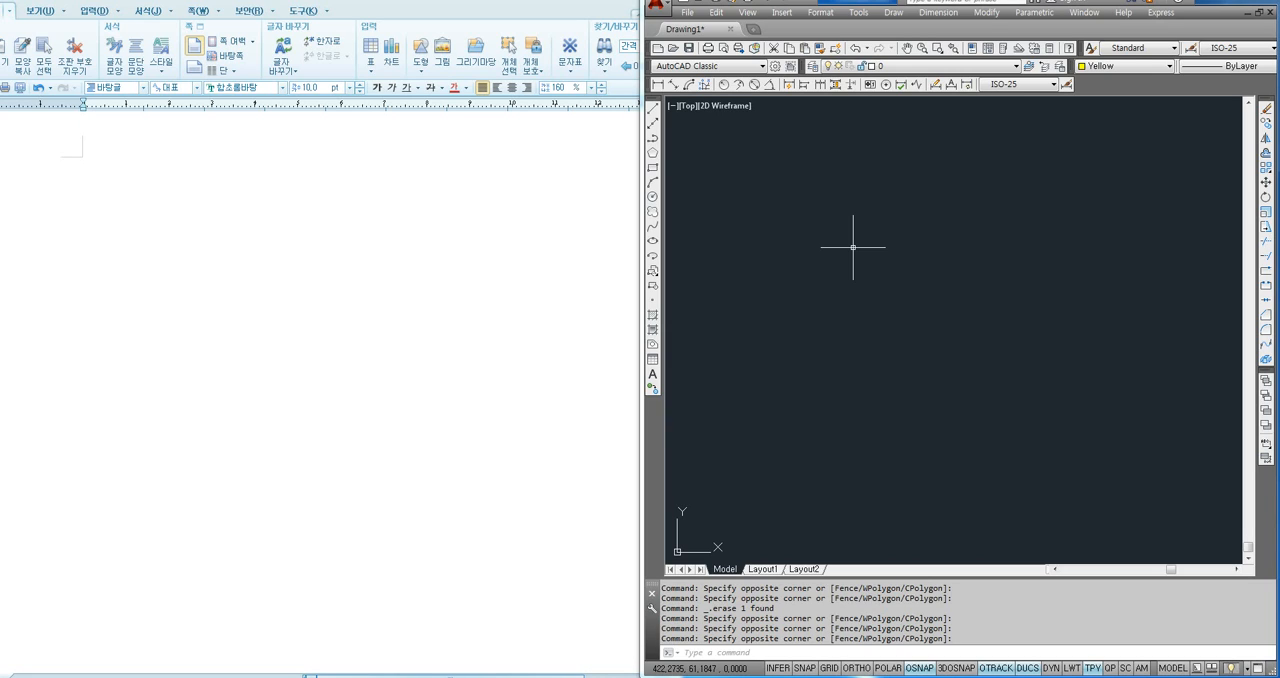
# - Write the heading "원 그리기(원의 중심점과 반지름을 알고 있는 경우)" at the start of the blank text document
pyautogui.click(132, 171)
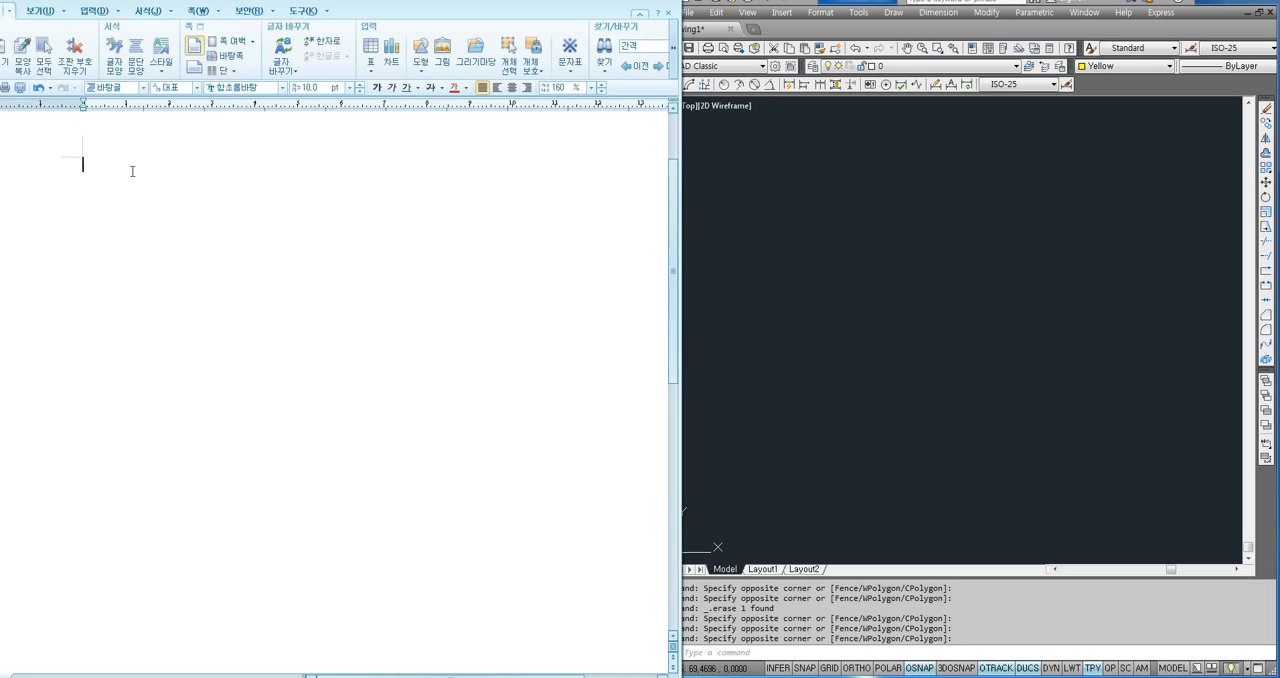
pyautogui.write('원 그리기')
pyautogui.press('Return')
pyautogui.write('(원의 중ㅅ심점과 반')
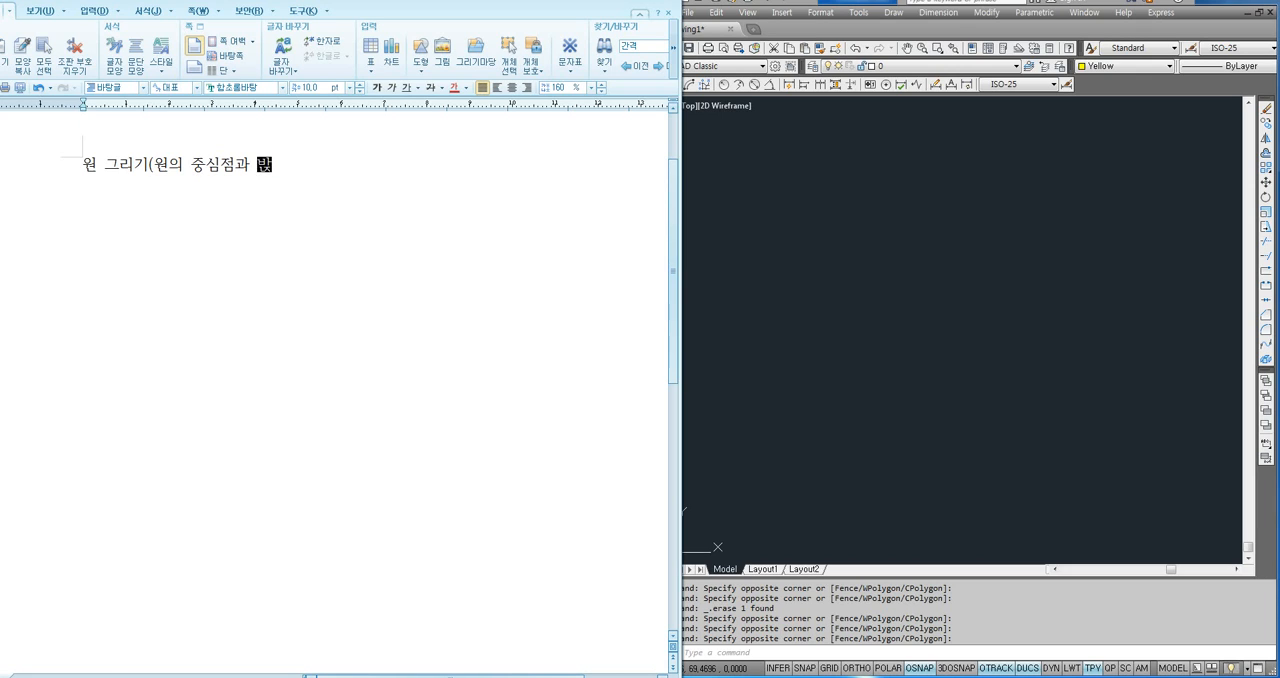
pyautogui.write('지름을 알고 있느')
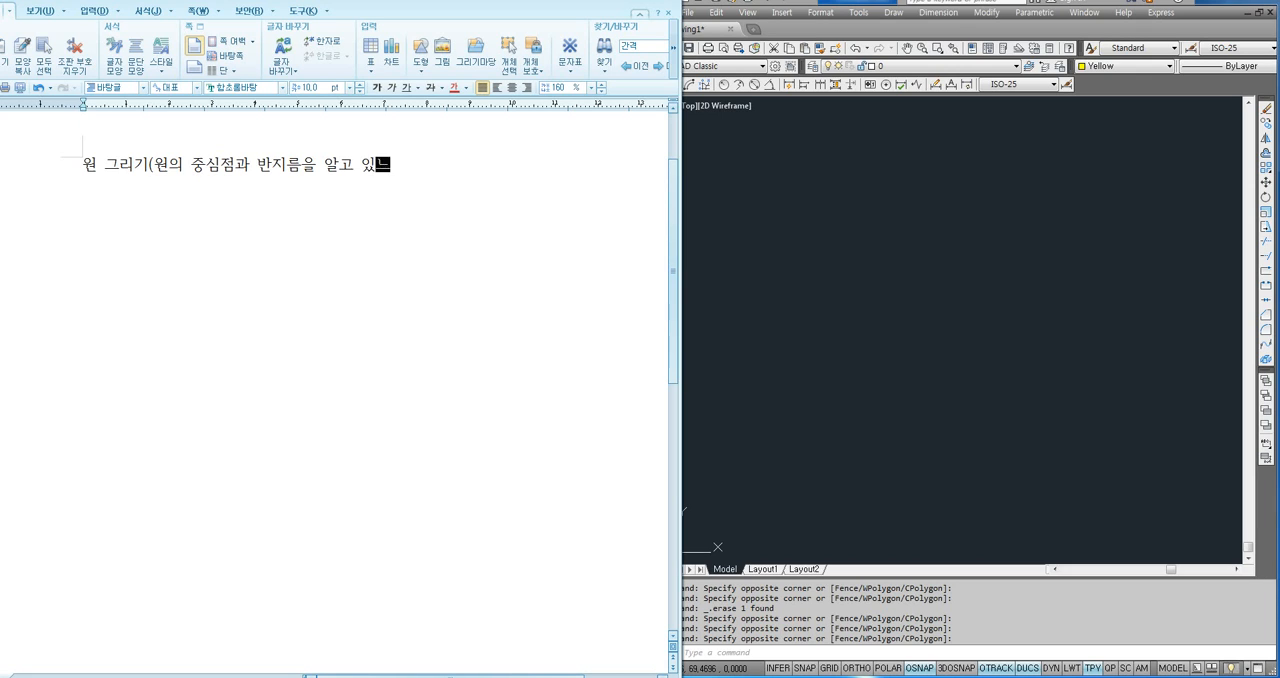
pyautogui.write('ㄴ 게')
pyautogui.press('BackSpace')
pyautogui.press('BackSpace')
pyautogui.write('경우)')
pyautogui.click(831, 377)
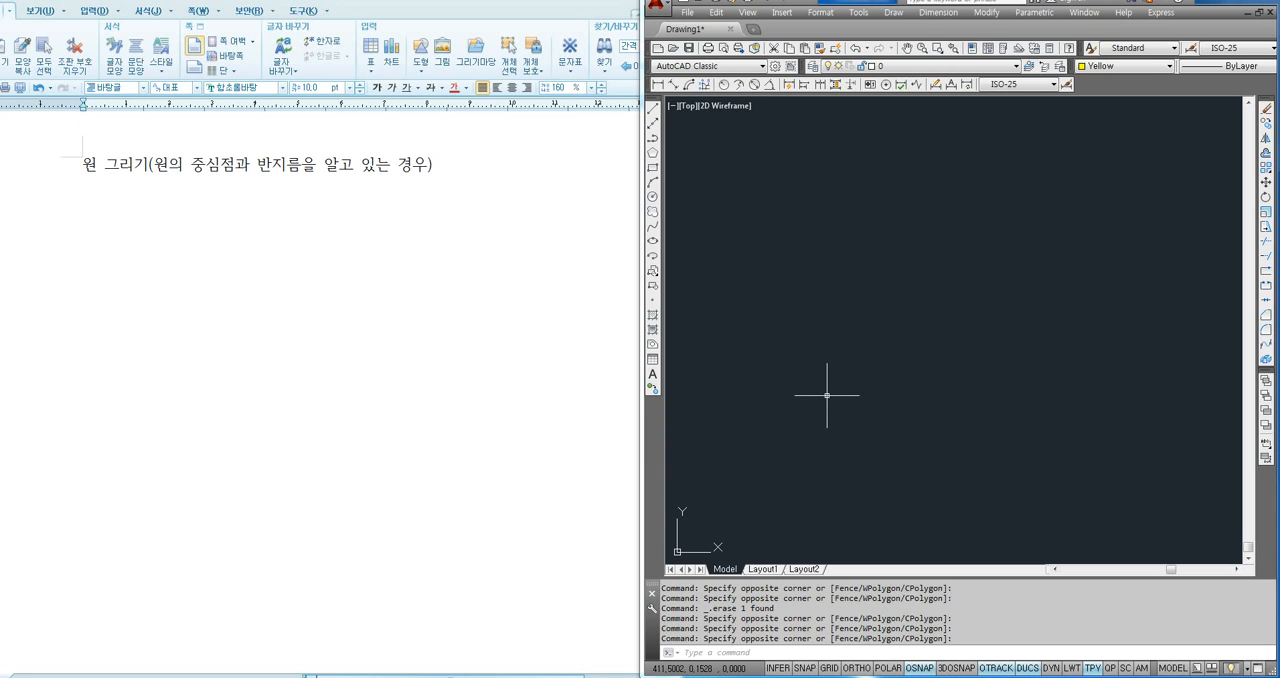
pyautogui.press('F8')
pyautogui.press('F8')
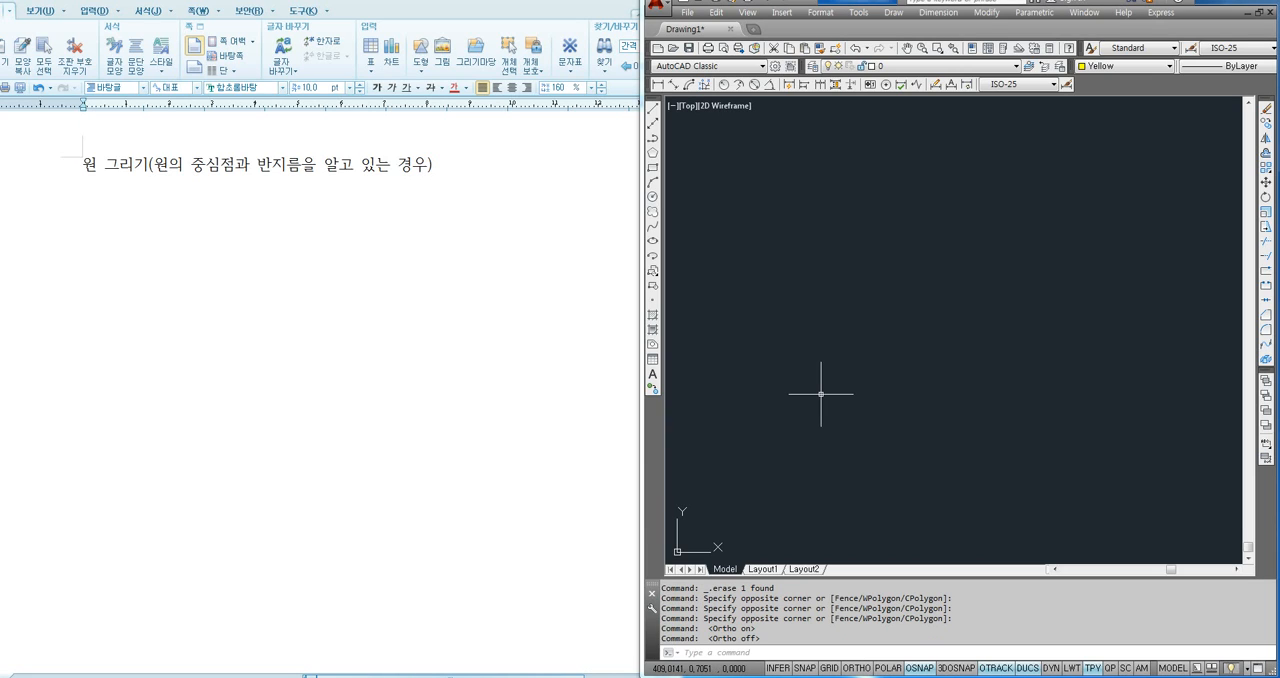
pyautogui.write('rec')
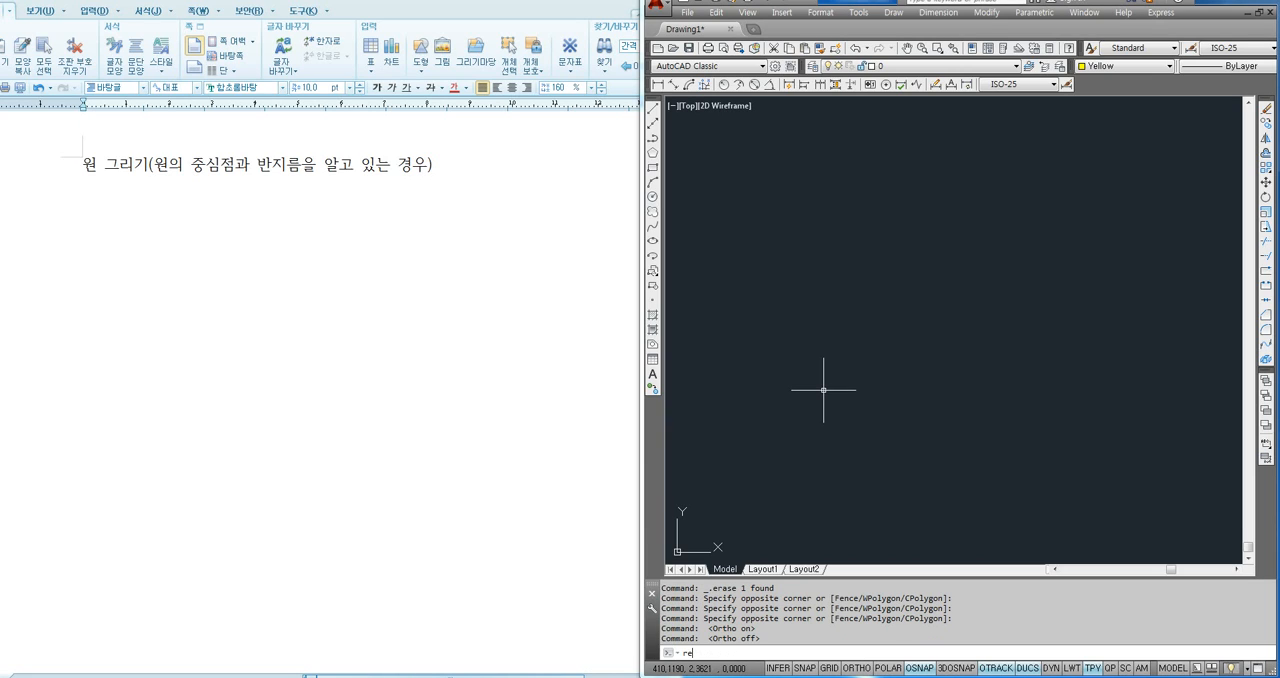
pyautogui.press('Return')
pyautogui.click(789, 506)
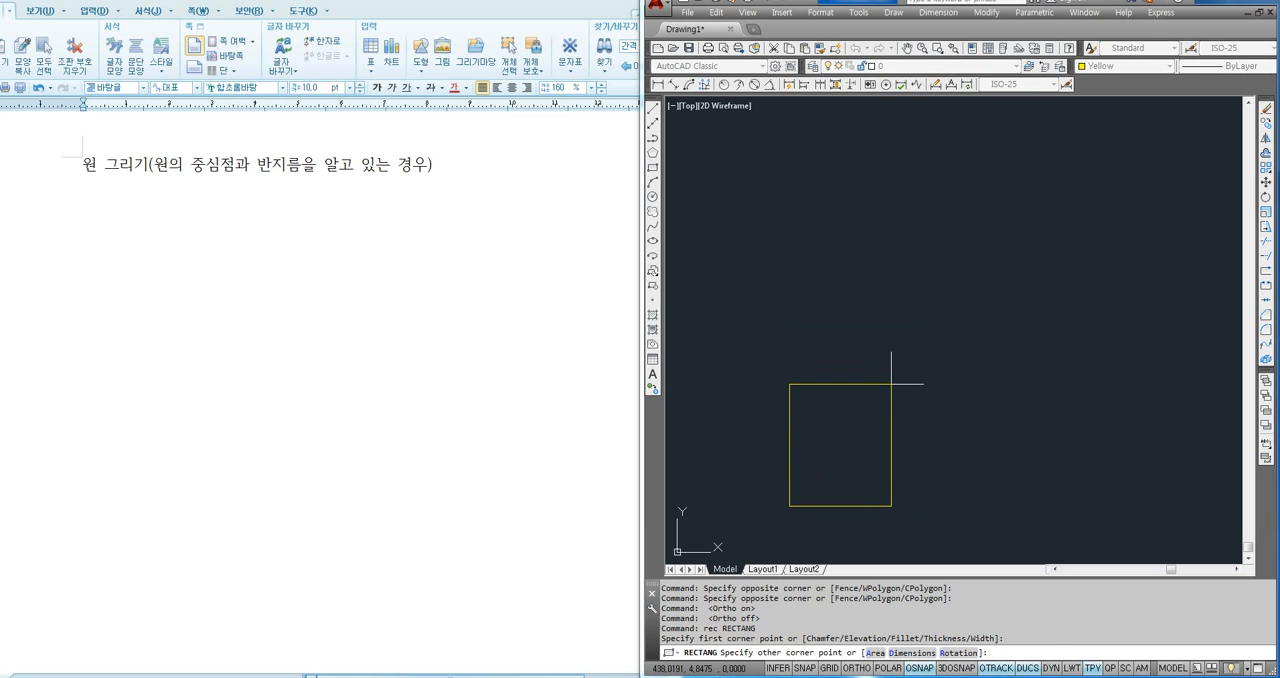
pyautogui.write('@100,100')
pyautogui.press('Return')
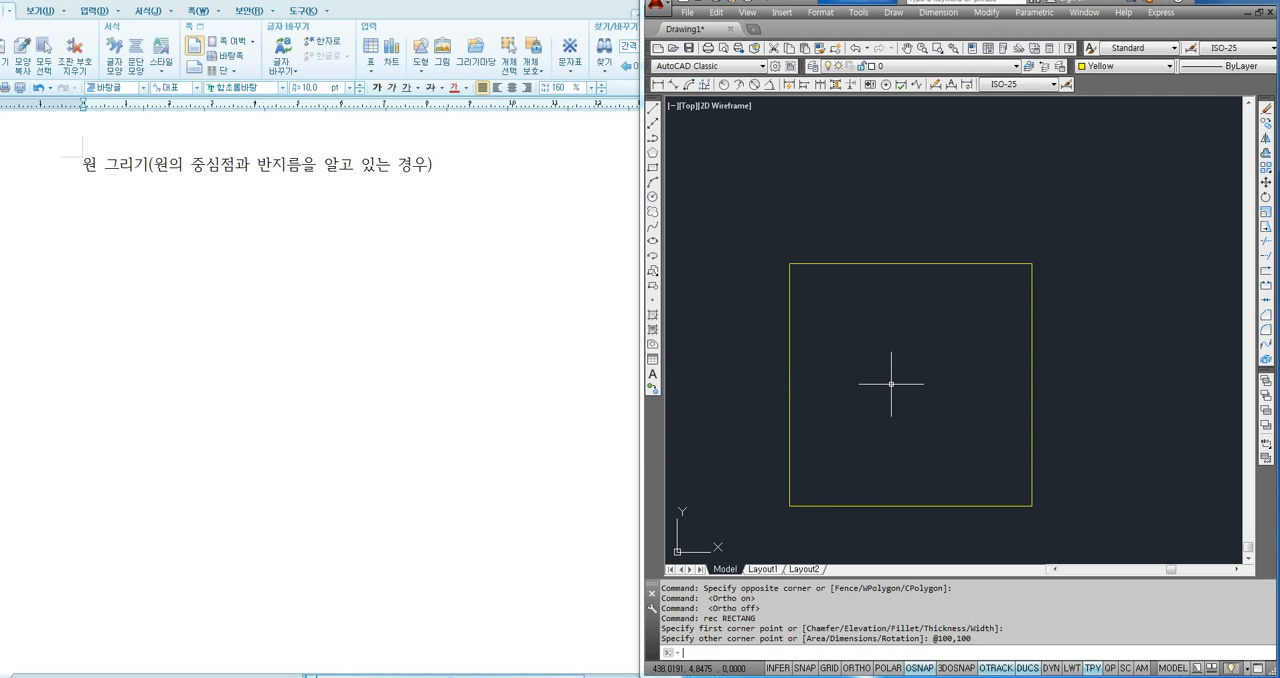
pyautogui.moveTo(885, 376); pyautogui.dragTo(878, 328, button='middle')
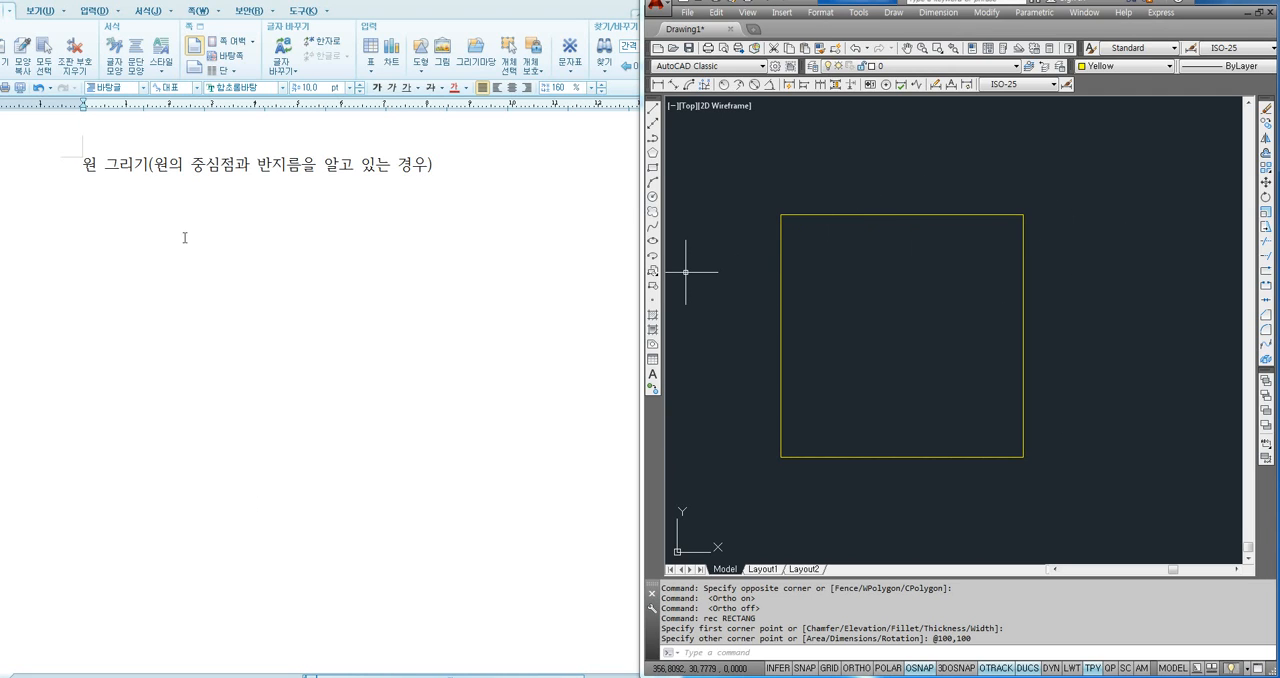
# - In the text document, add the lines "Circle , C 엔터", "중심지점 클릭" and "반지름 입력 엔터" below the heading
pyautogui.click(117, 196)
pyautogui.write('착ㅊ')
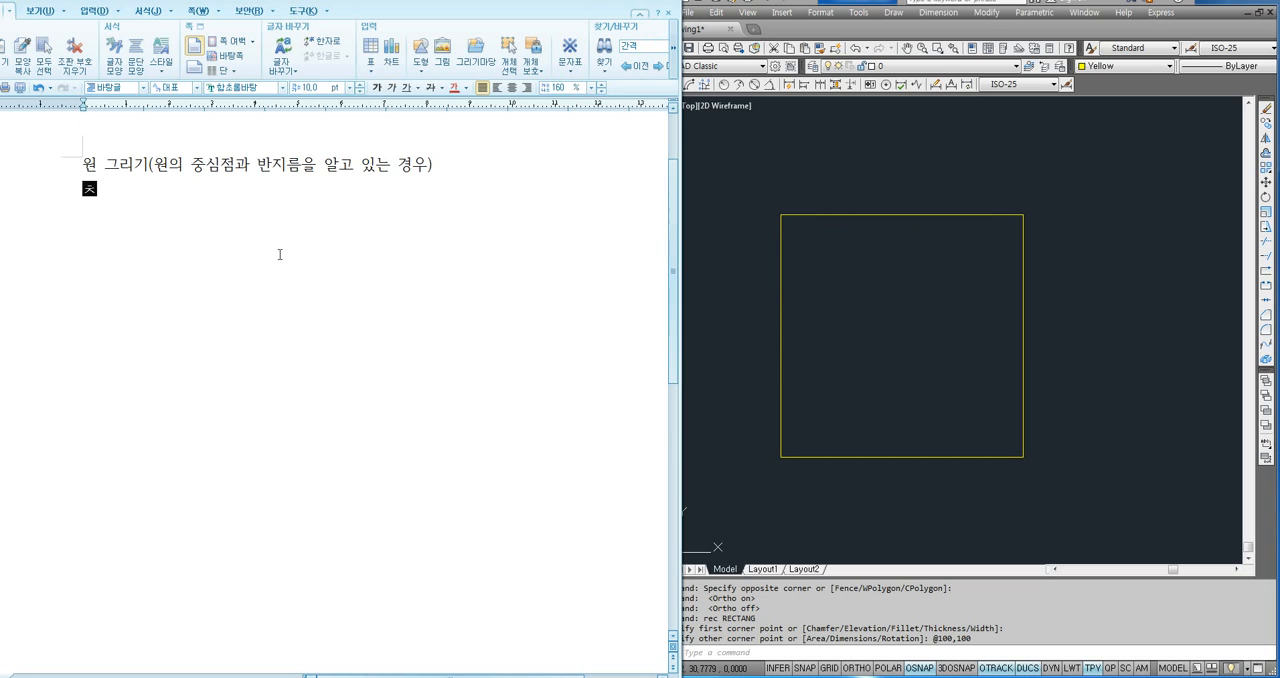
pyautogui.write('le , C ')
pyautogui.write('엔터')
pyautogui.press('Return')
pyautogui.write('중심점')
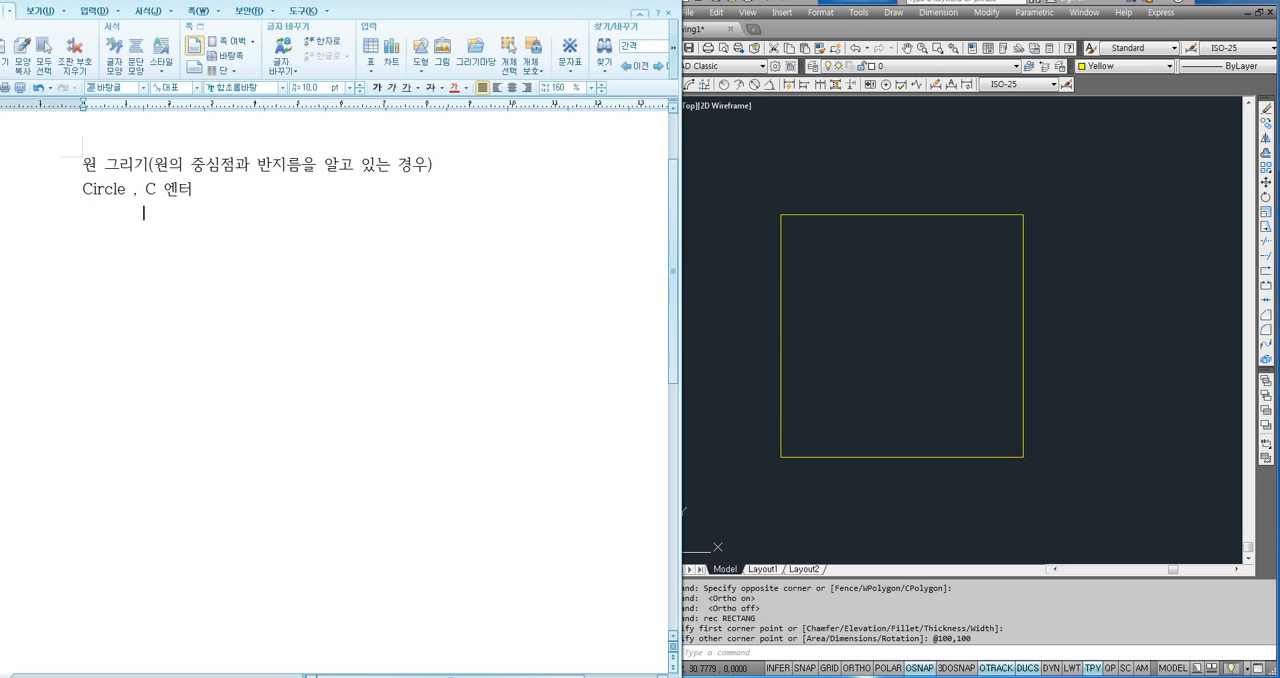
pyautogui.write('점 클릭')
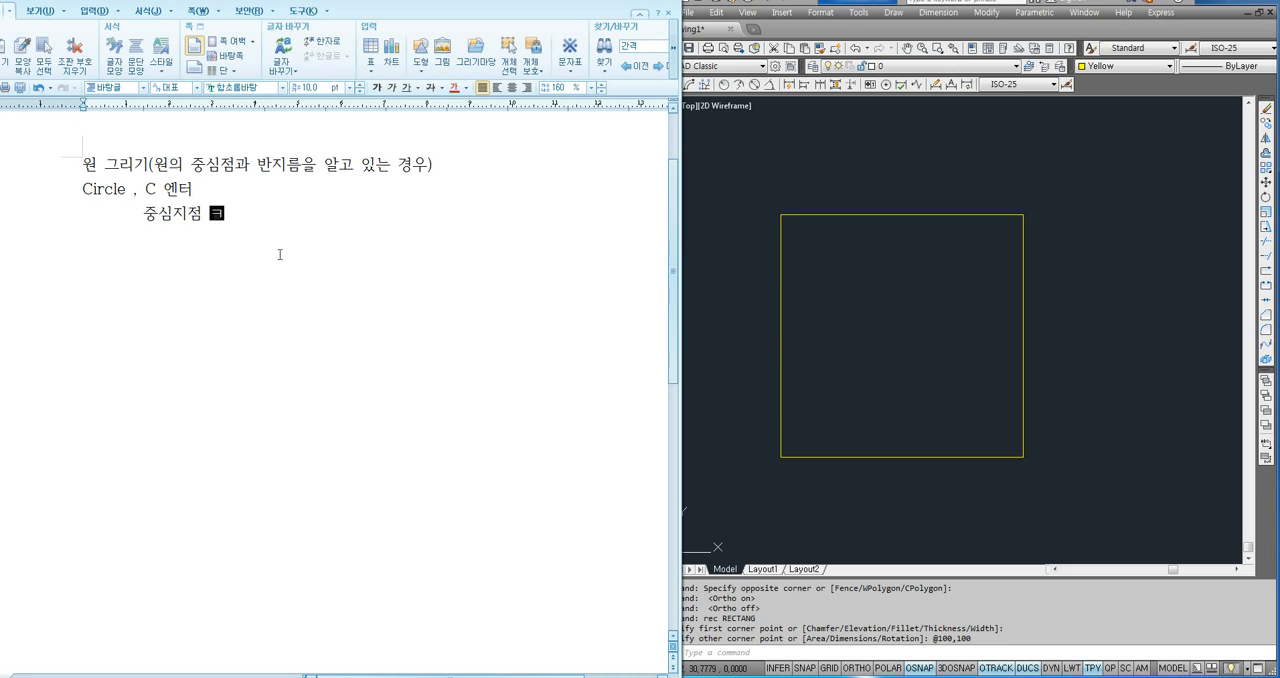
pyautogui.press('Return')
pyautogui.write('반지름')
pyautogui.write(' 입력 엔터')
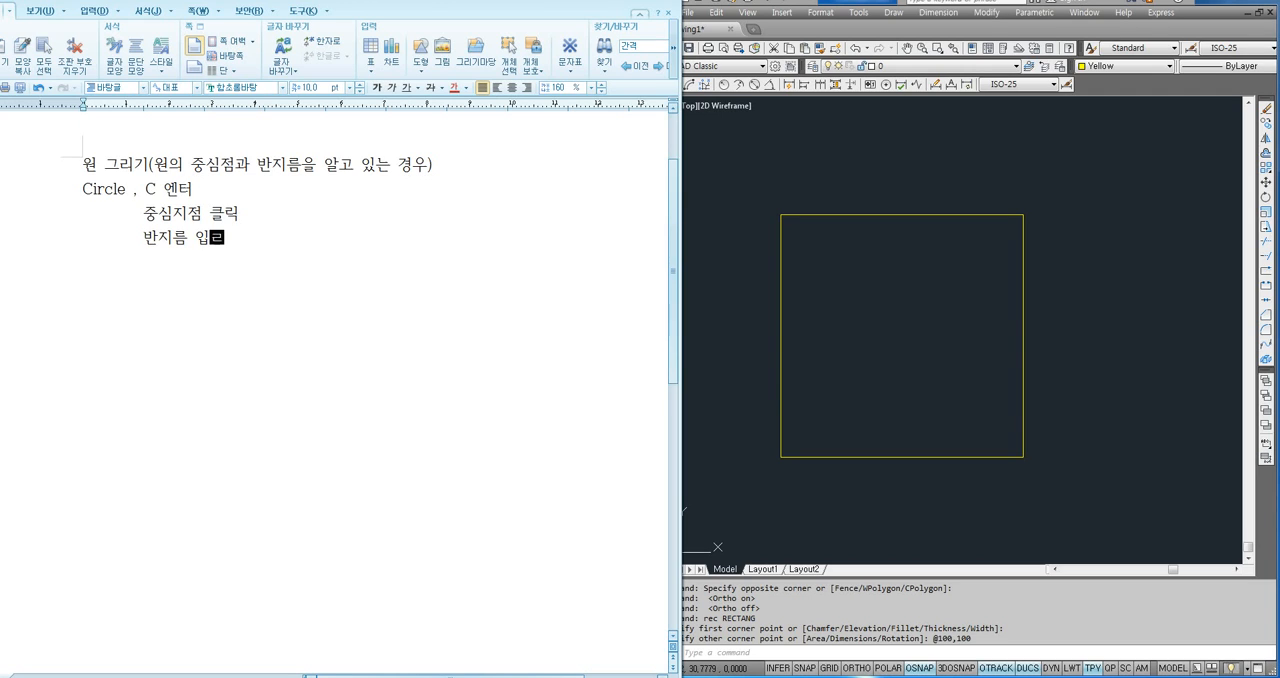
# - Leave a blank line and add the note "※R=반지름", inserting the ※ symbol from the character map
pyautogui.press('Return')
pyautogui.hotkey('ctrl', 'F10')
pyautogui.press('Return')
pyautogui.write('R=')
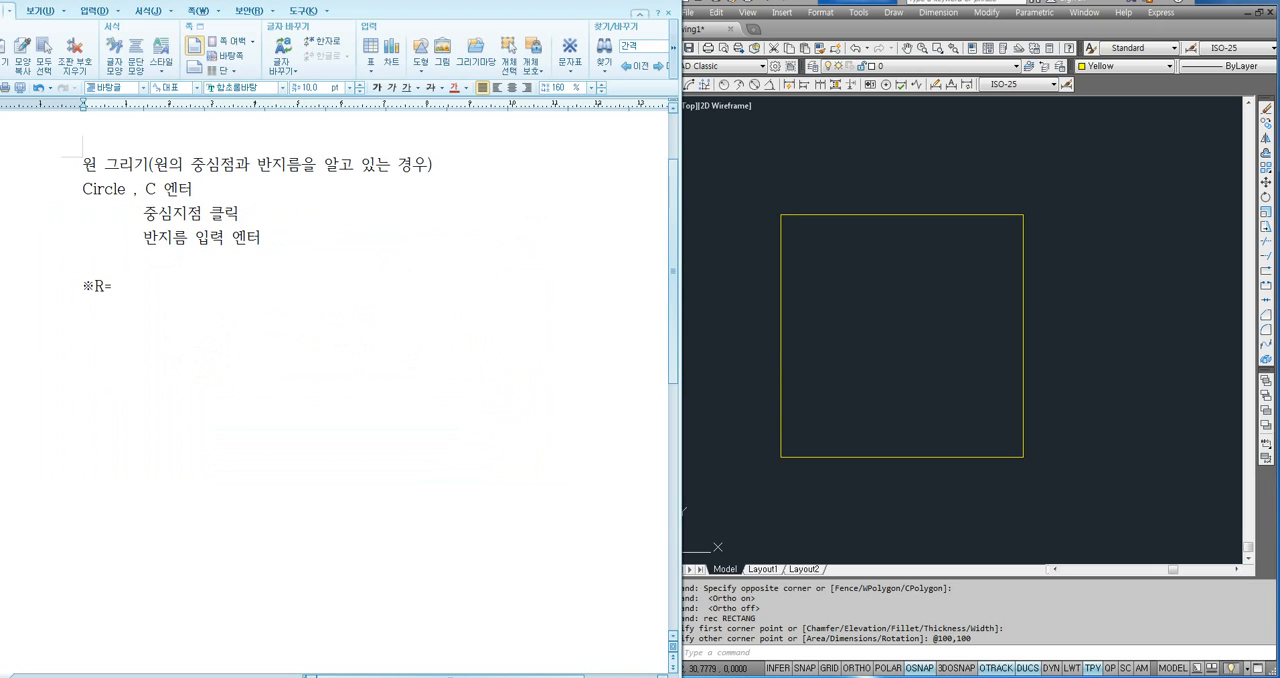
pyautogui.write('qkswlfma')
pyautogui.press('Return')
# - Insert the ∅ character from the 수학식 기호(집합) set on the next line and complete it as "∅=지름"
pyautogui.hotkey('ctrl', 'F10')
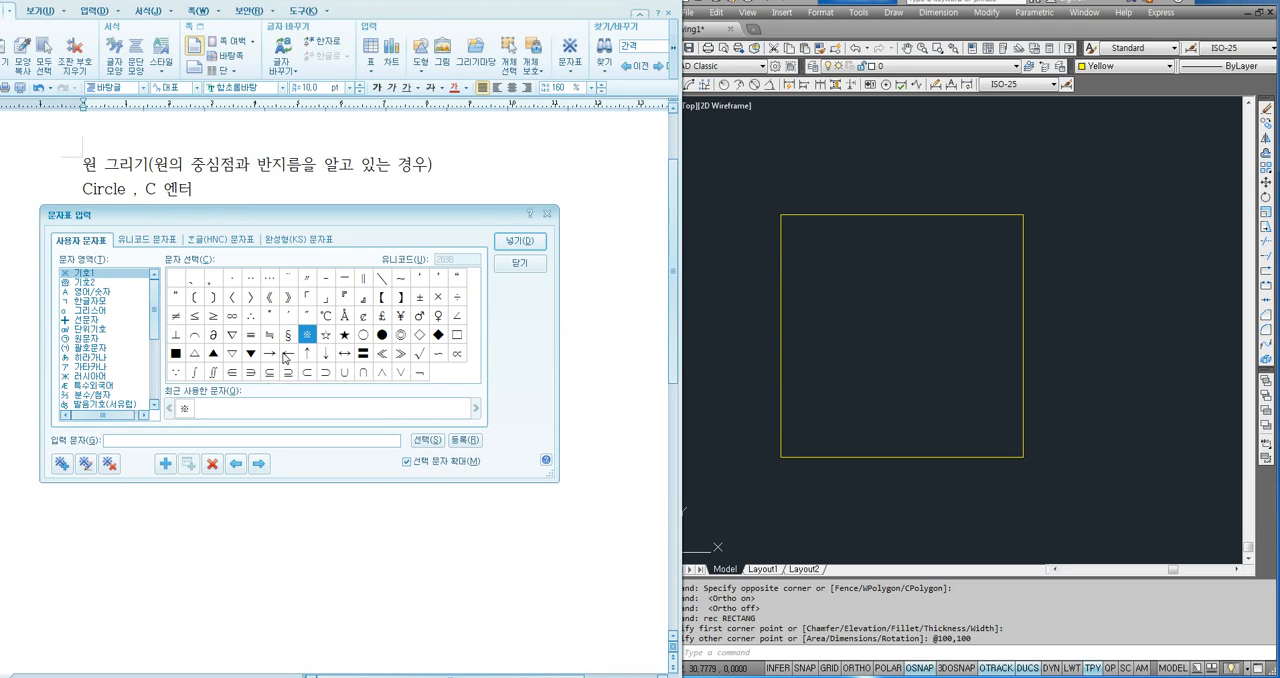
pyautogui.click(220, 240)
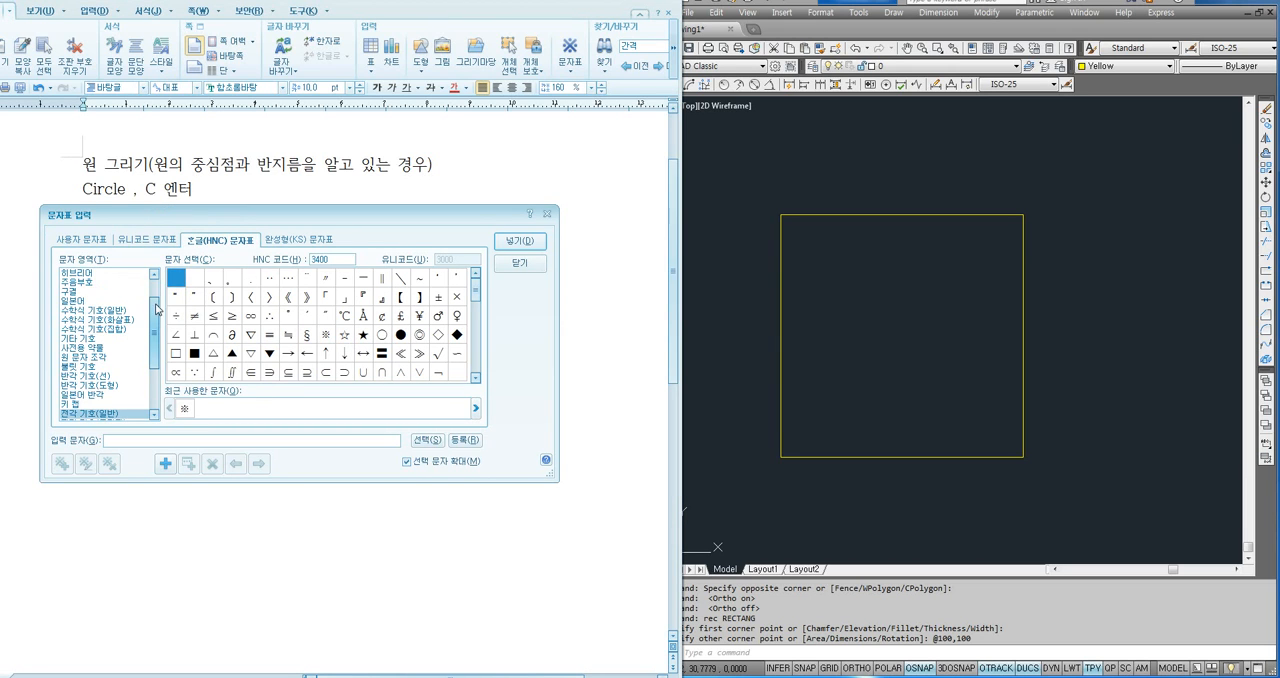
pyautogui.scroll(-2, 157, 310)
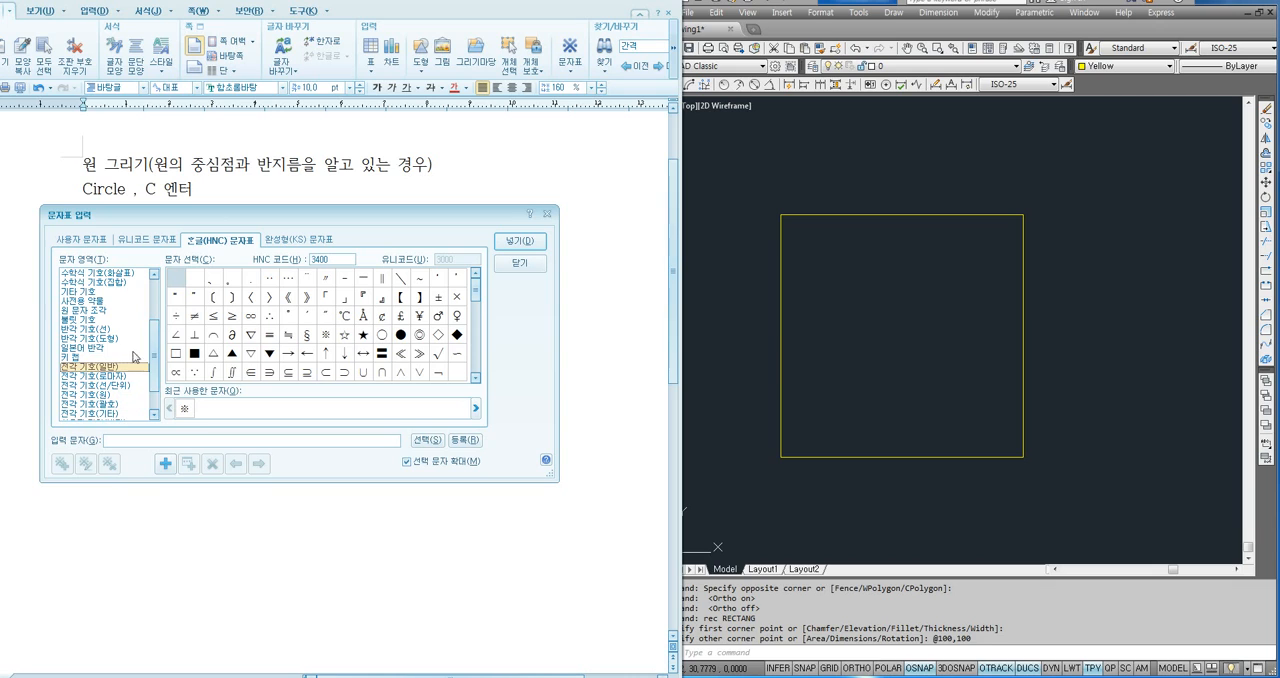
pyautogui.moveTo(154, 354); pyautogui.dragTo(139, 328)
pyautogui.click(120, 340)
pyautogui.click(269, 278)
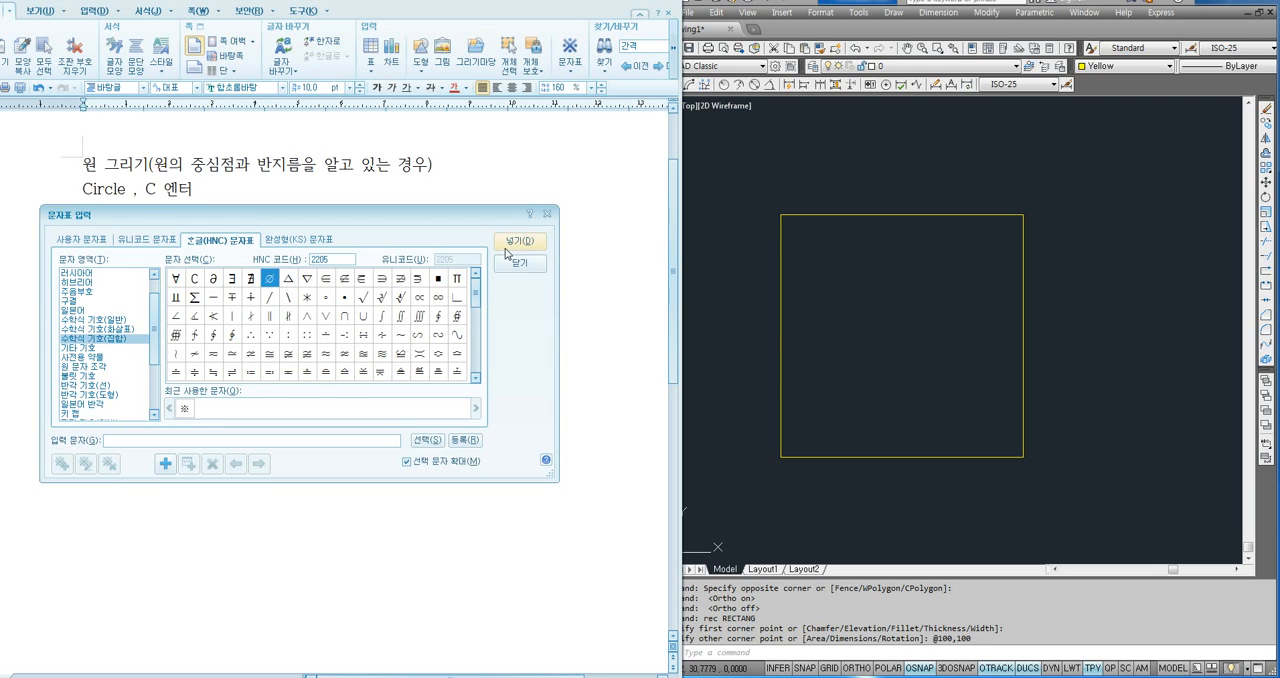
pyautogui.click(510, 243)
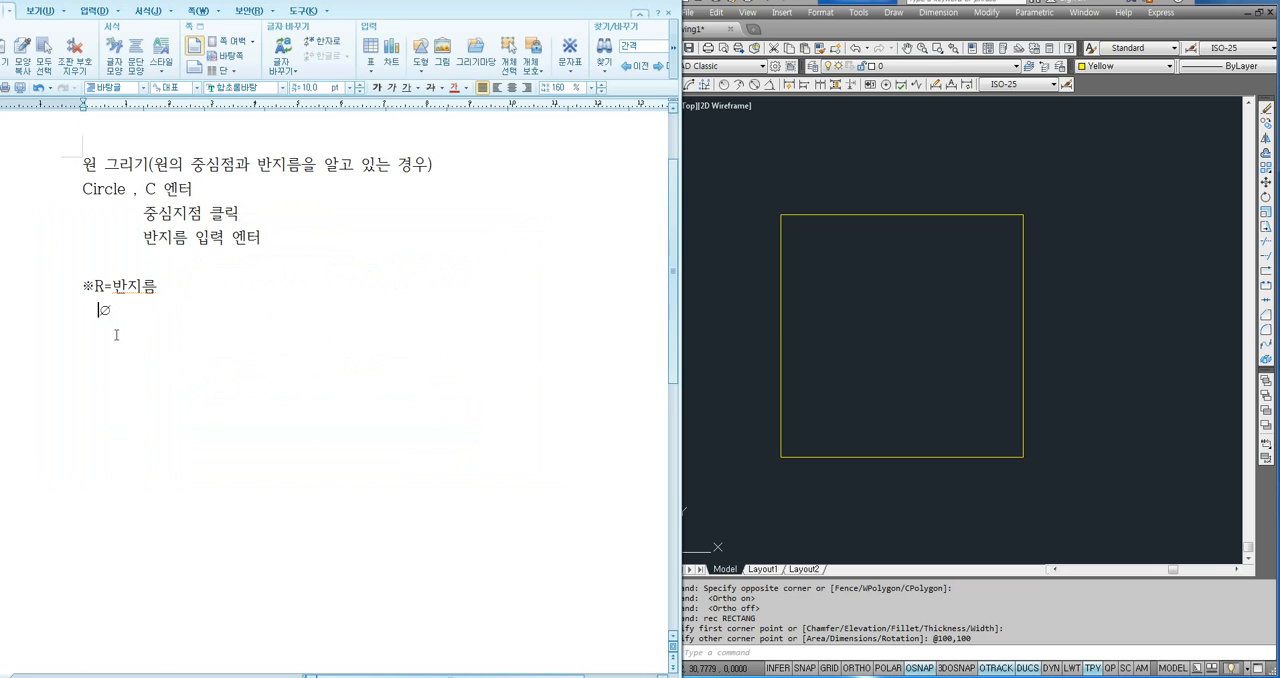
pyautogui.press('BackSpace')
pyautogui.write('=지름')
# - Add the example line "∅45 = R22.5", reusing a copy of the ∅ symbol
pyautogui.click(153, 321)
pyautogui.moveTo(91, 317); pyautogui.dragTo(101, 319)
pyautogui.hotkey('ctrl', 'c')
pyautogui.click(146, 358)
pyautogui.hotkey('ctrl', 'v')
pyautogui.write('45 = ㄲ22.5')
pyautogui.press('BackSpace')
pyautogui.write('R')
# - Examine the radius-entry instruction alongside the R and ∅ notes and the ∅45 conversion example
pyautogui.moveTo(139, 241); pyautogui.dragTo(277, 248)
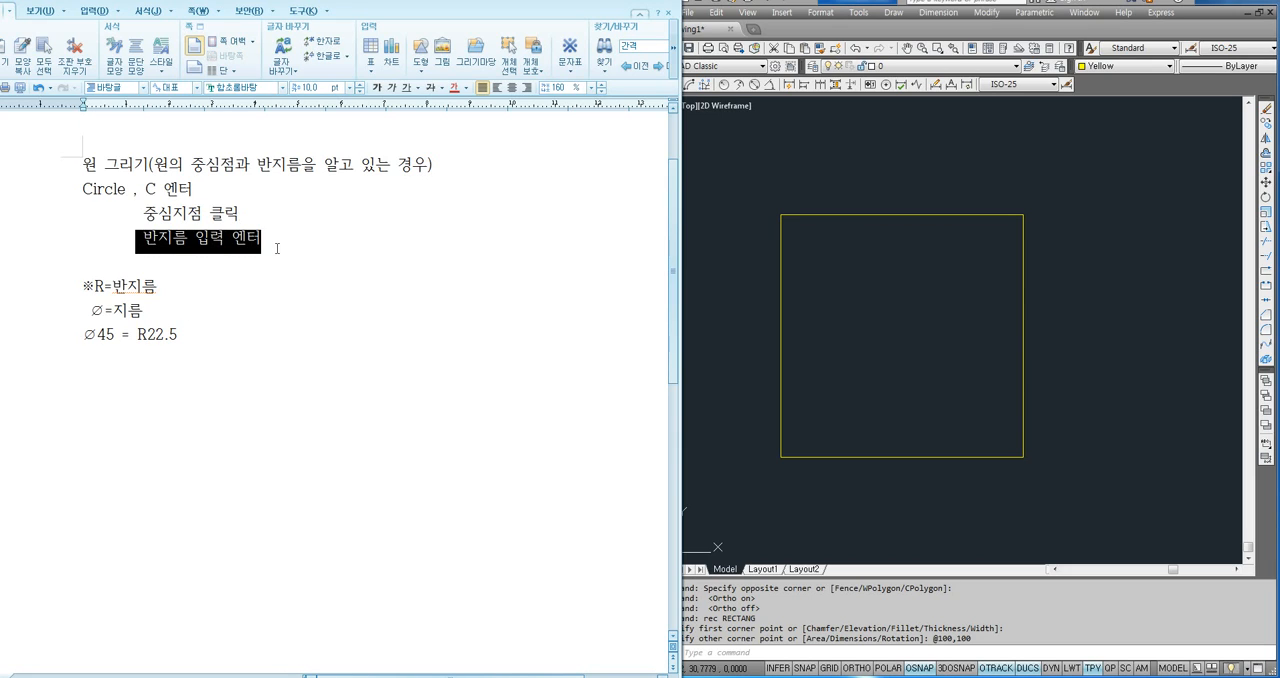
pyautogui.click(151, 333)
pyautogui.moveTo(95, 288); pyautogui.dragTo(104, 289)
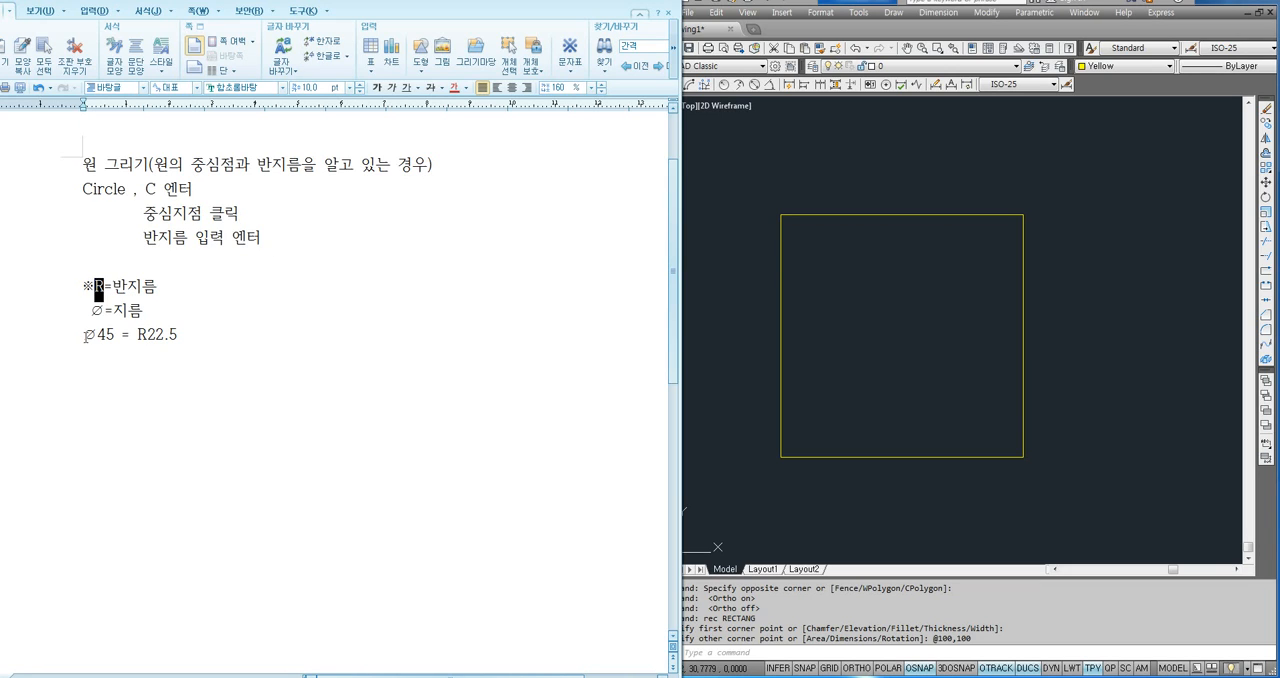
pyautogui.moveTo(84, 336); pyautogui.dragTo(116, 340)
pyautogui.moveTo(136, 245); pyautogui.dragTo(184, 243)
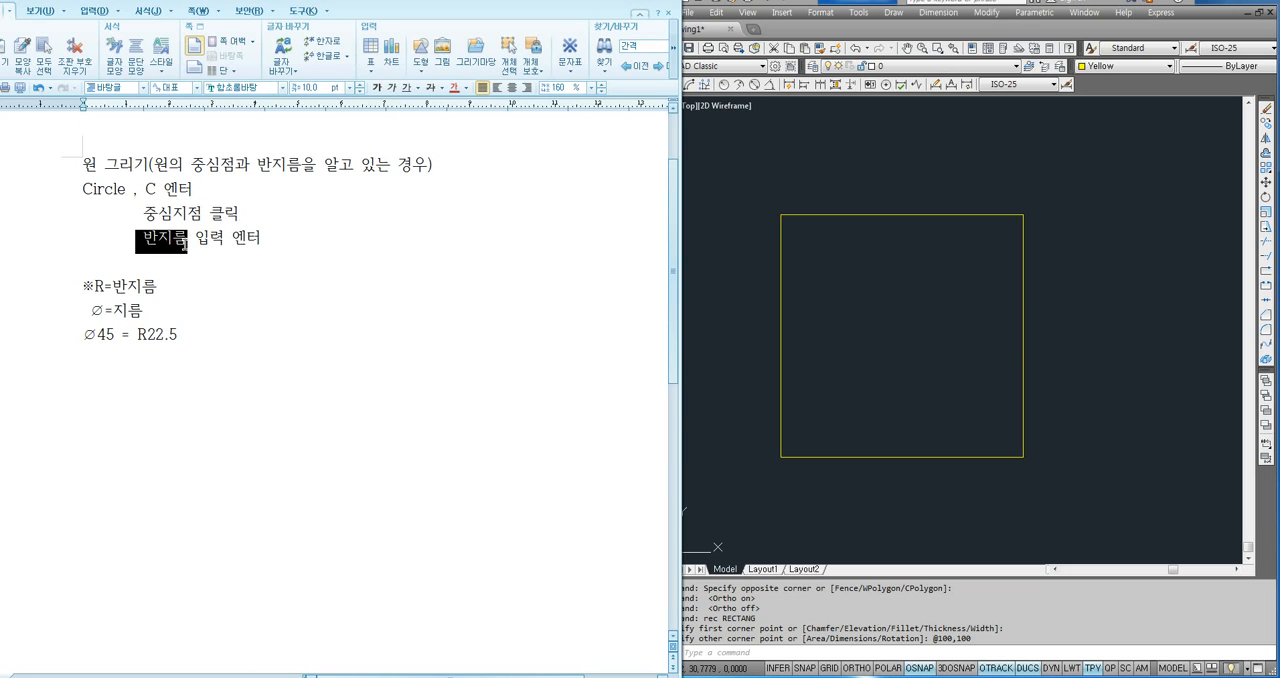
pyautogui.click(188, 328)
pyautogui.moveTo(132, 344); pyautogui.dragTo(197, 338)
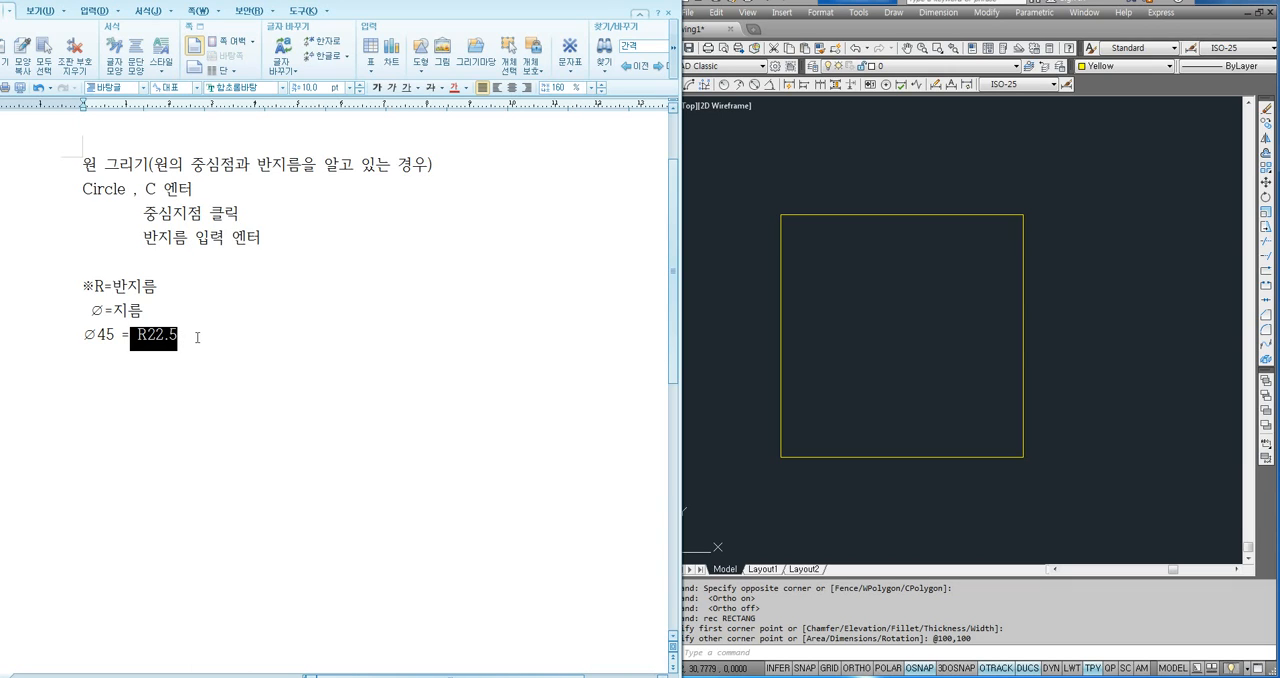
pyautogui.click(197, 338)
pyautogui.click(755, 366)
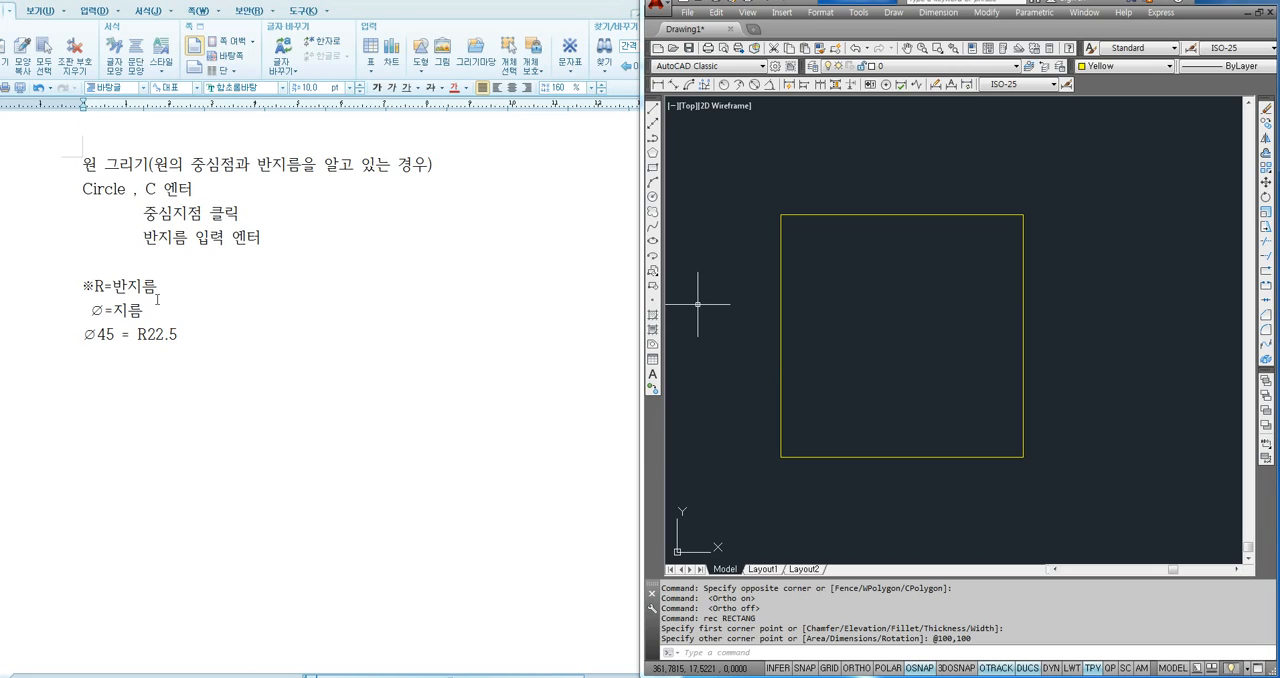
# - Add the line "R15" below the ∅45 example in the text document
pyautogui.click(98, 369)
pyautogui.write('R')
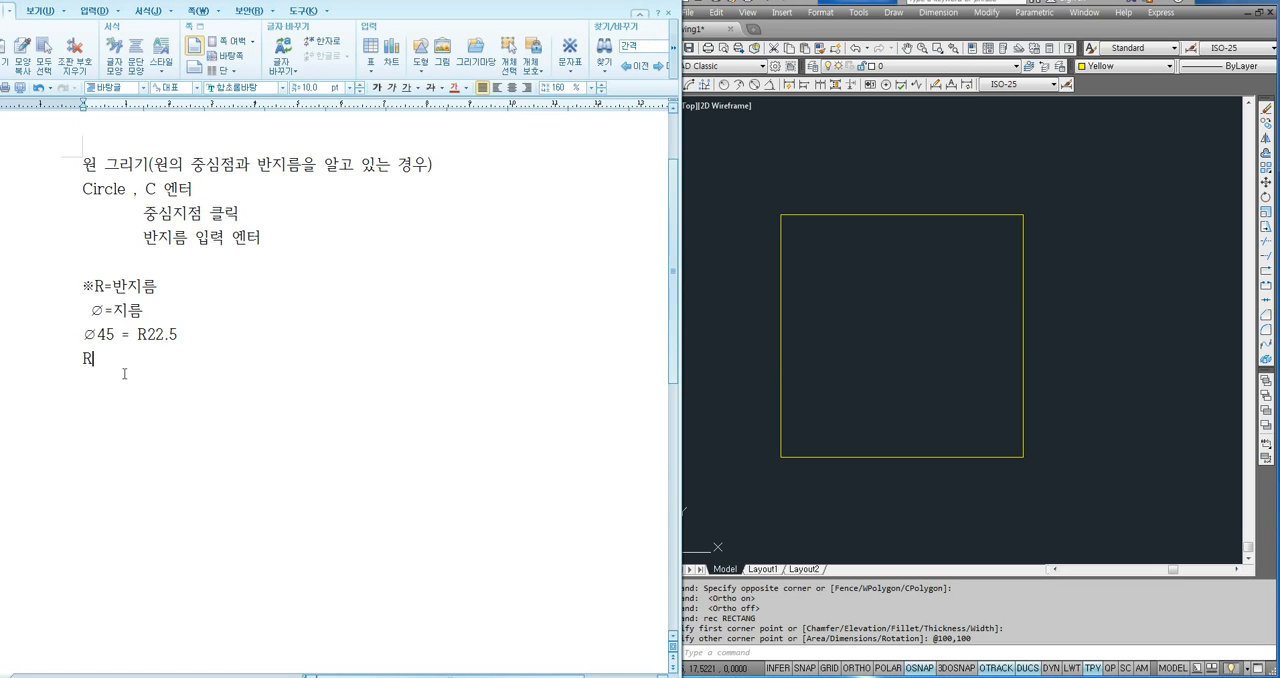
pyautogui.write('15')
# - Switch to AutoCAD and draw a circle of radius 15 centred on the square's upper-right corner
pyautogui.click(831, 334)
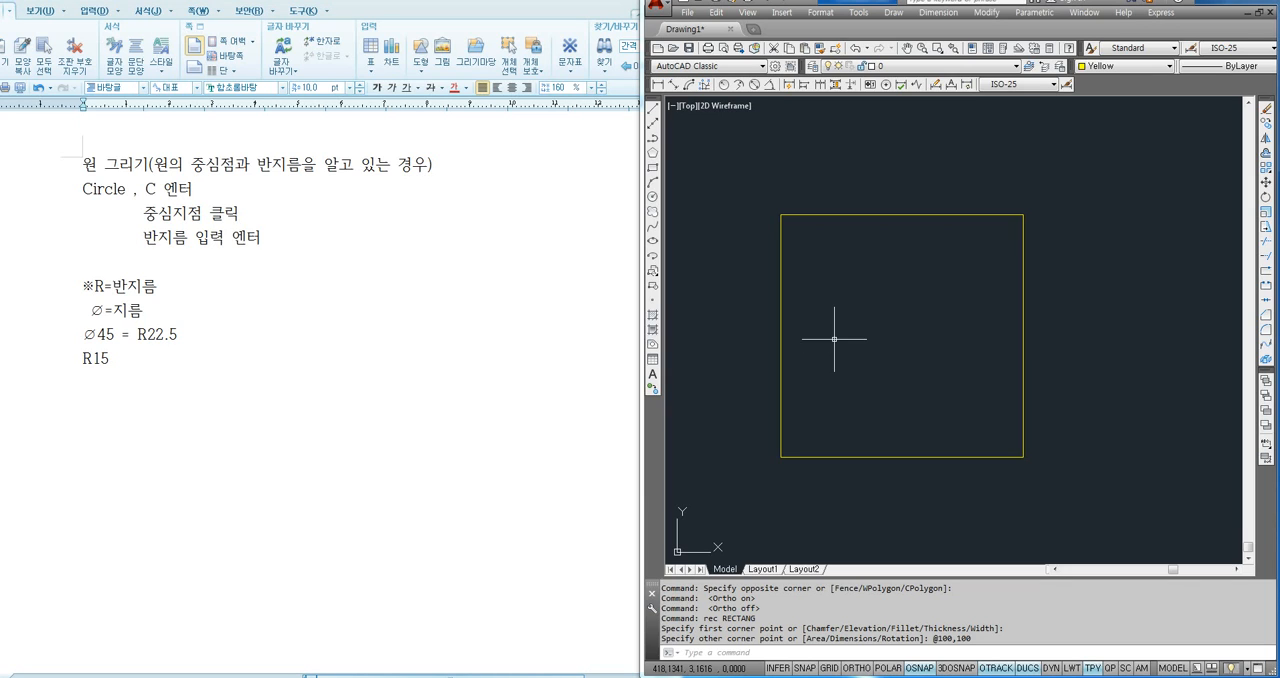
pyautogui.write('c')
pyautogui.press('Return')
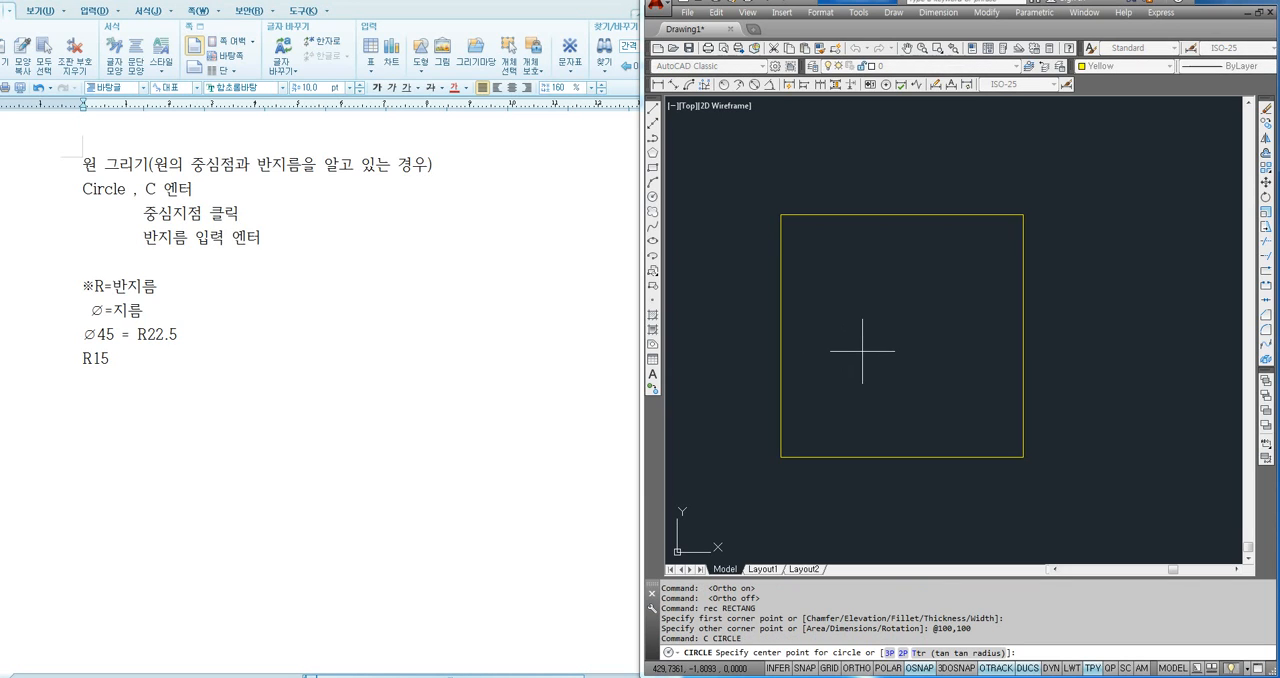
pyautogui.click(1022, 214)
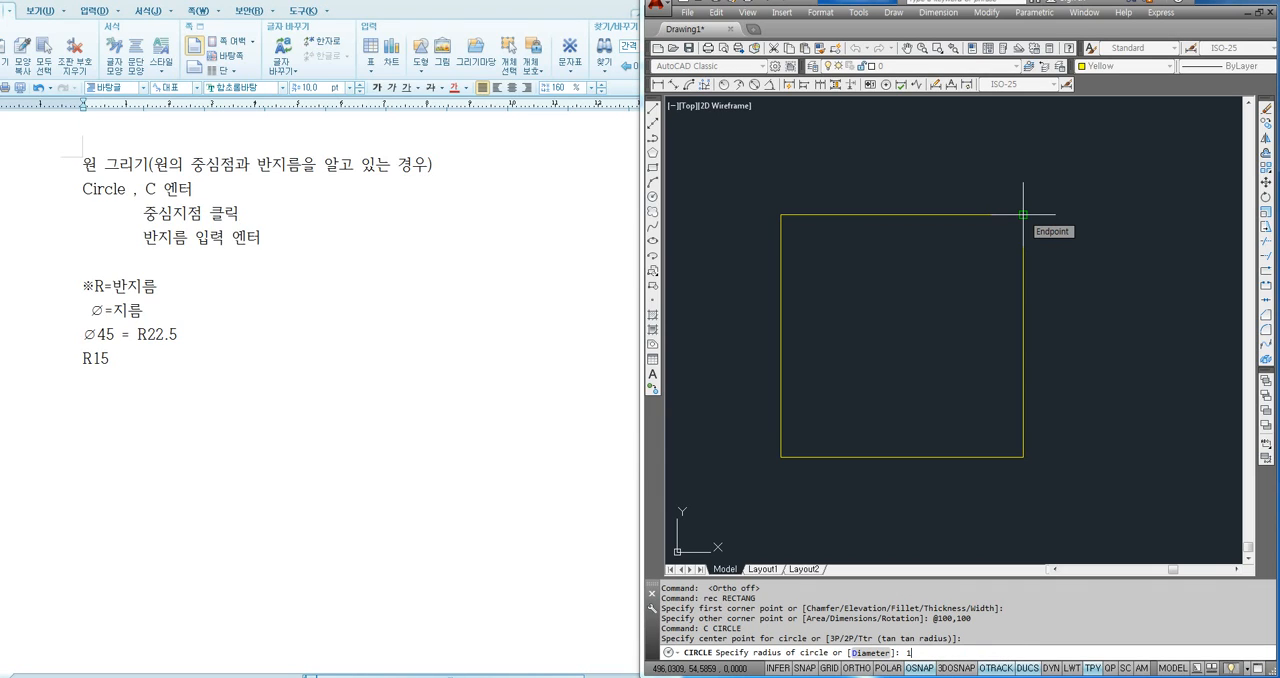
pyautogui.press('Return')
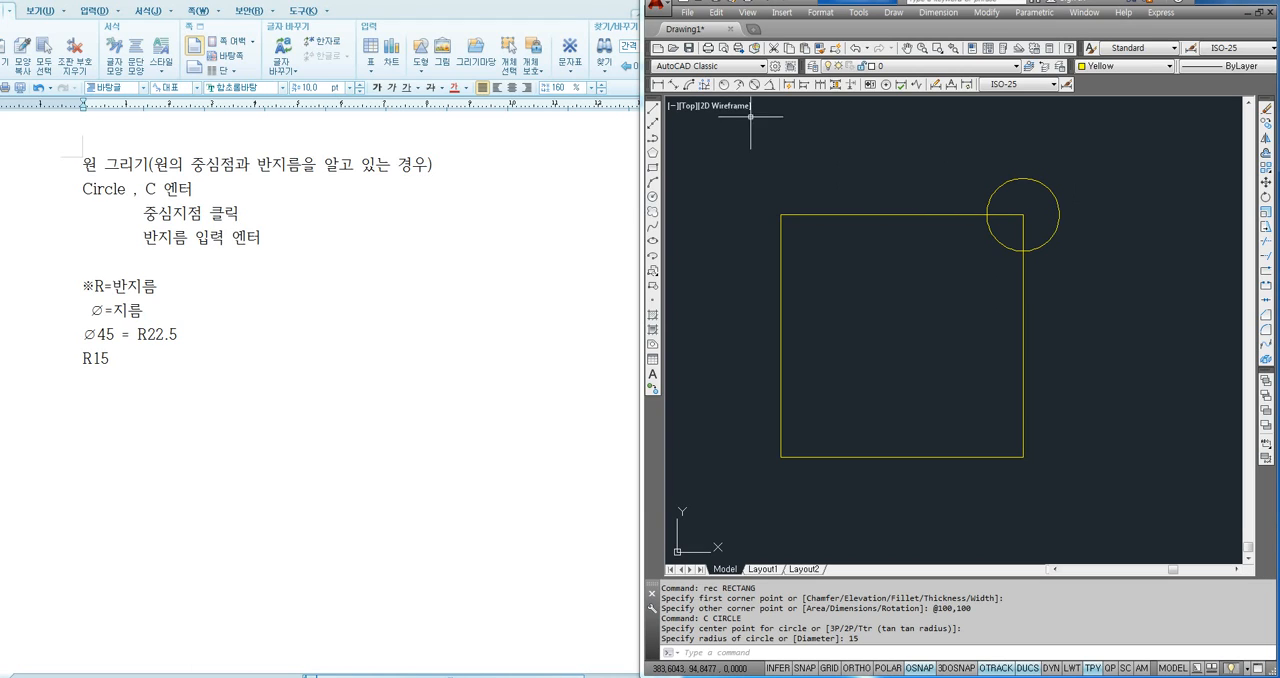
# - Add a radius dimension to the upper-right circle, placed outside it toward the upper right
pyautogui.click(725, 86)
pyautogui.click(1041, 187)
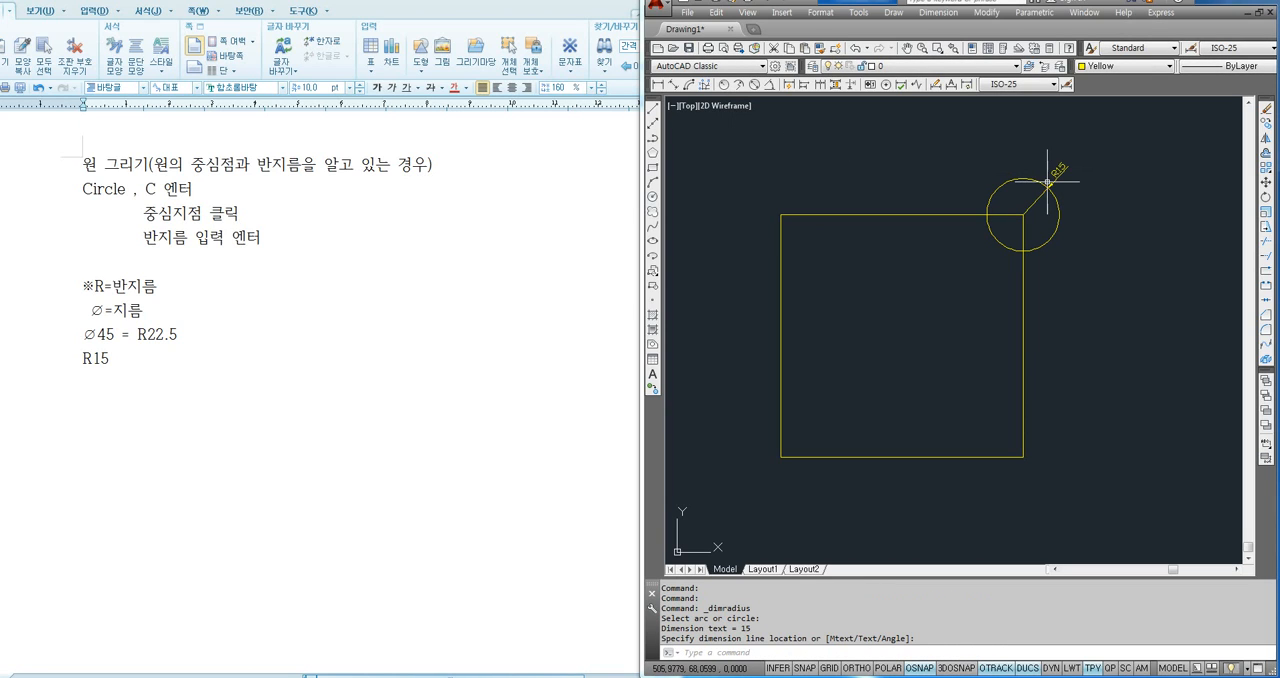
pyautogui.click(1058, 174)
# - Delete the radius dimension from the upper-right circle
pyautogui.click(1063, 177)
pyautogui.click(1045, 151)
pyautogui.press('Delete')
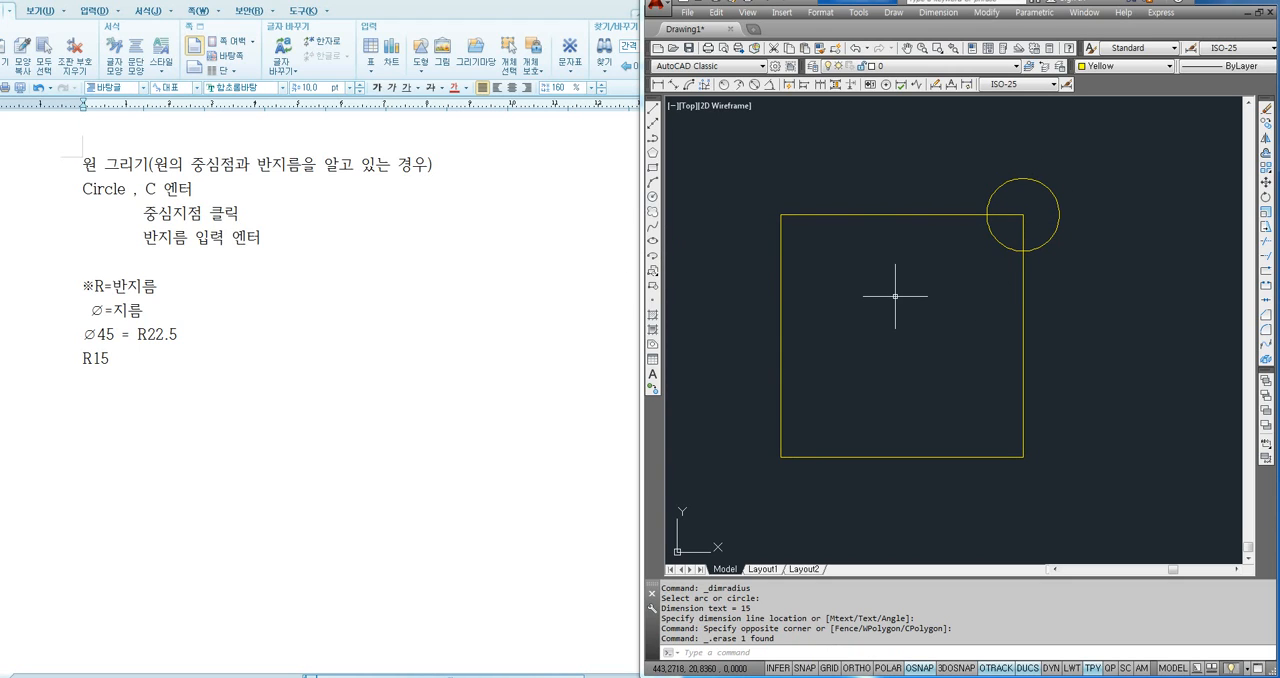
# - Draw a circle about 18 in diameter freehand, centred on the square's upper-left corner
pyautogui.write('c')
pyautogui.press('Return')
pyautogui.click(780, 214)
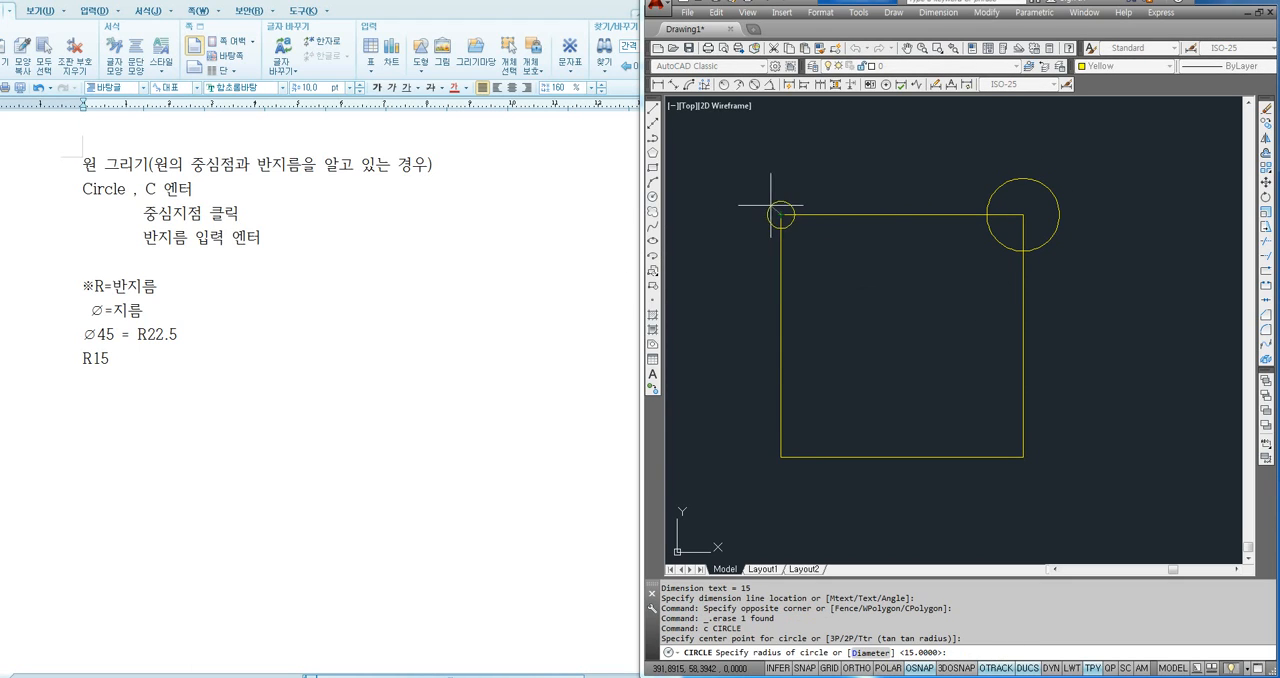
pyautogui.click(772, 193)
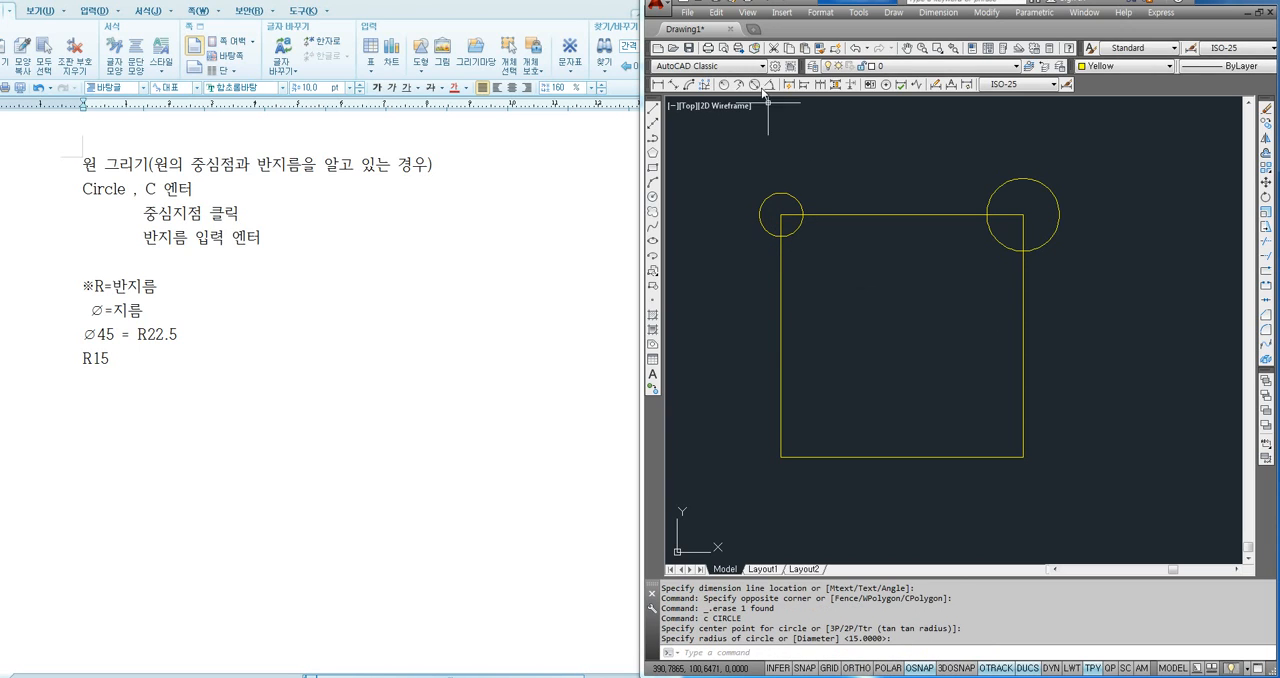
# - Add a diameter dimension to the upper-left circle, placed outside it toward the upper left
pyautogui.click(755, 84)
pyautogui.click(782, 192)
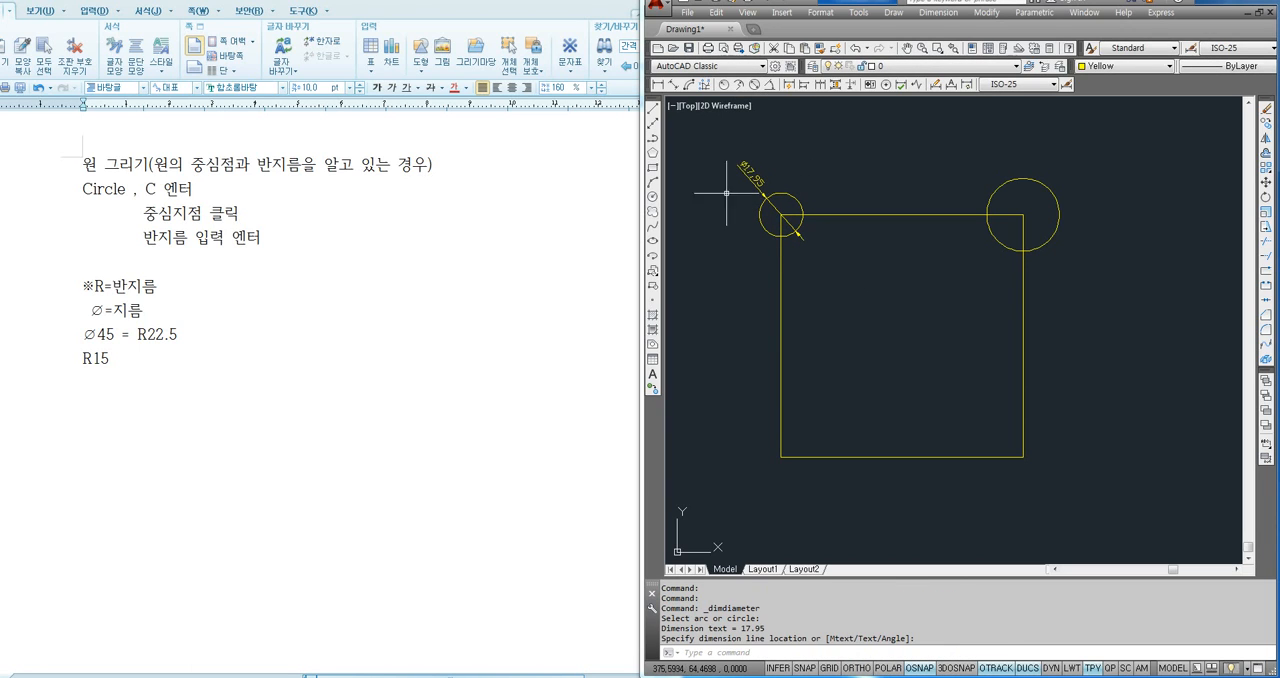
pyautogui.click(752, 173)
pyautogui.scroll(4, 718, 170)
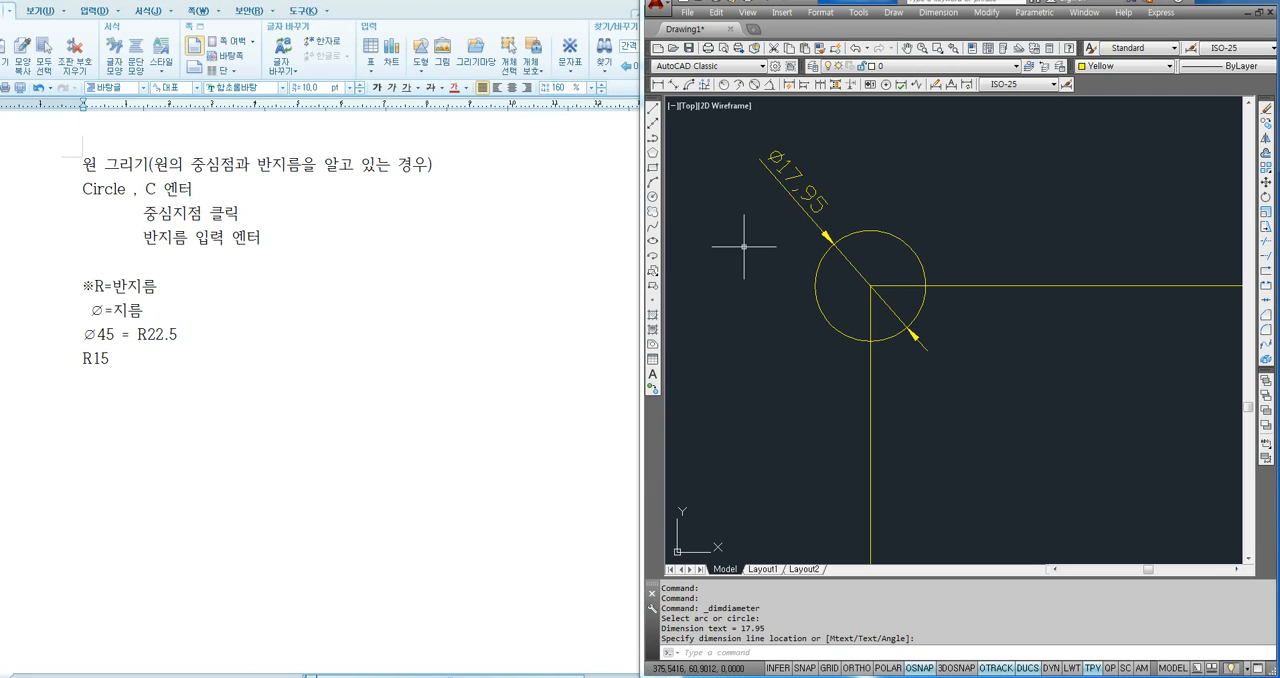
# - Switch to the Hangul notes and copy the first three lines of the circle instructions below R15, separated by a blank line
pyautogui.click(177, 336)
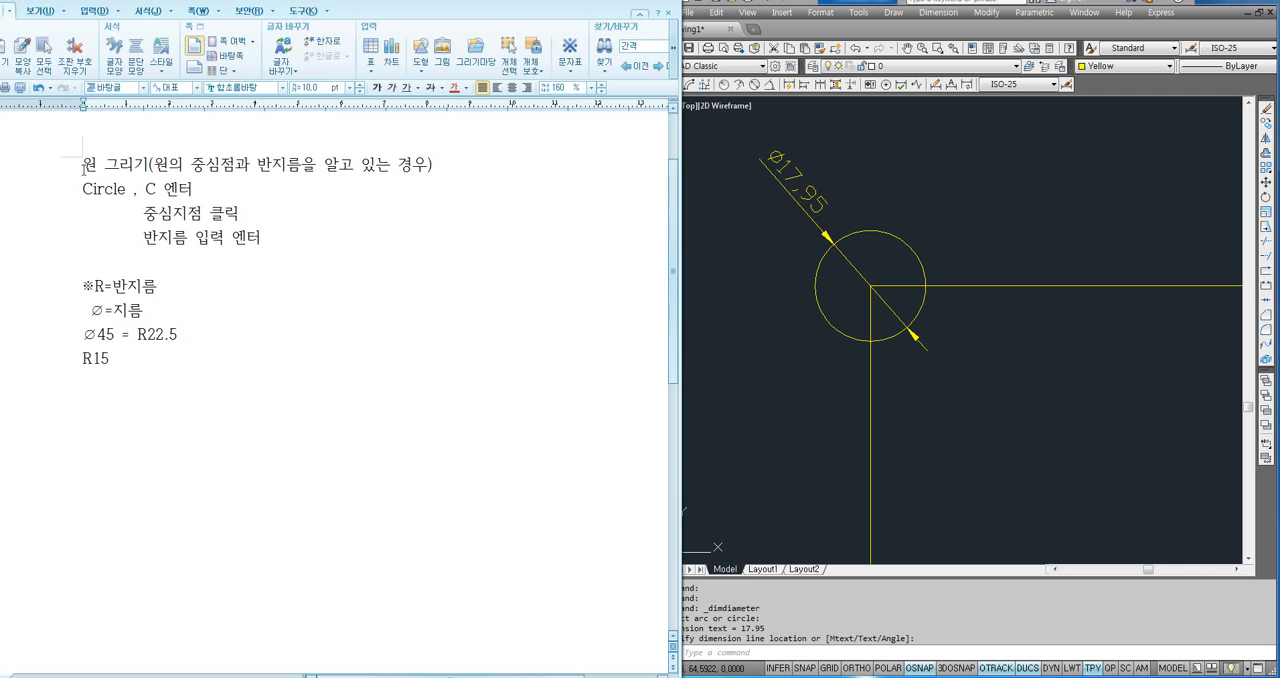
pyautogui.moveTo(83, 168); pyautogui.dragTo(281, 206)
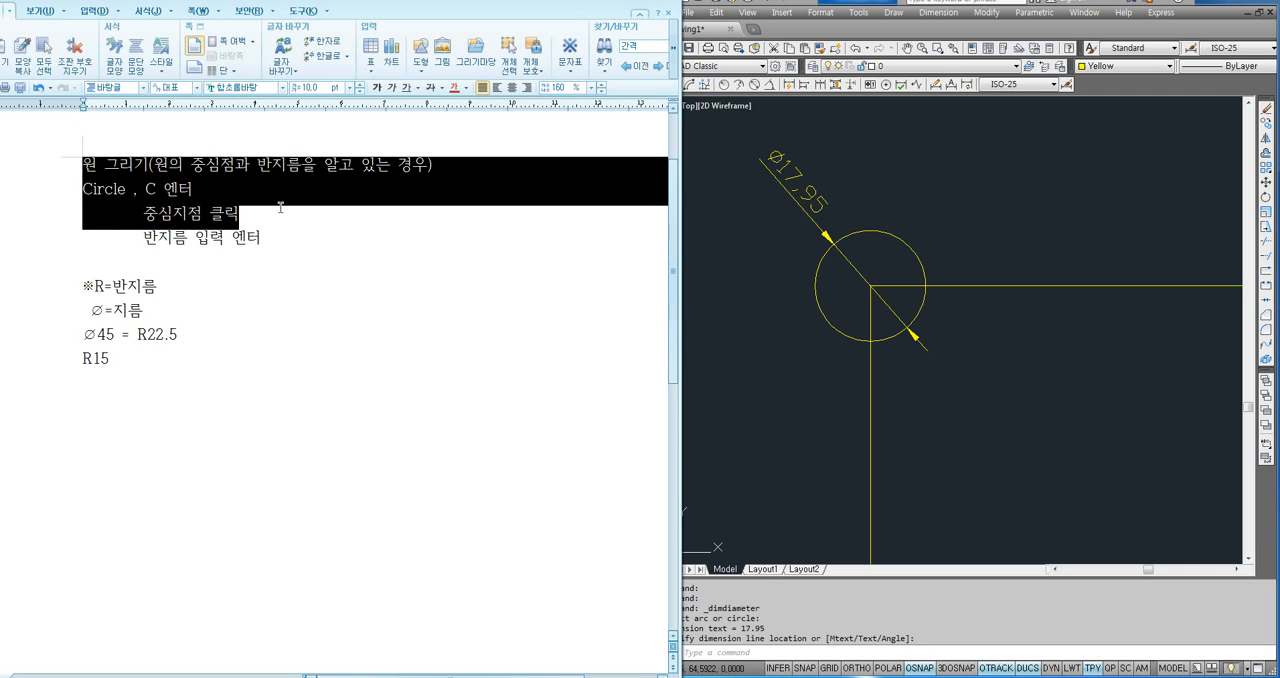
pyautogui.hotkey('ctrl', 'c')
pyautogui.click(88, 396)
pyautogui.hotkey('ctrl', 'v')
pyautogui.click(84, 384)
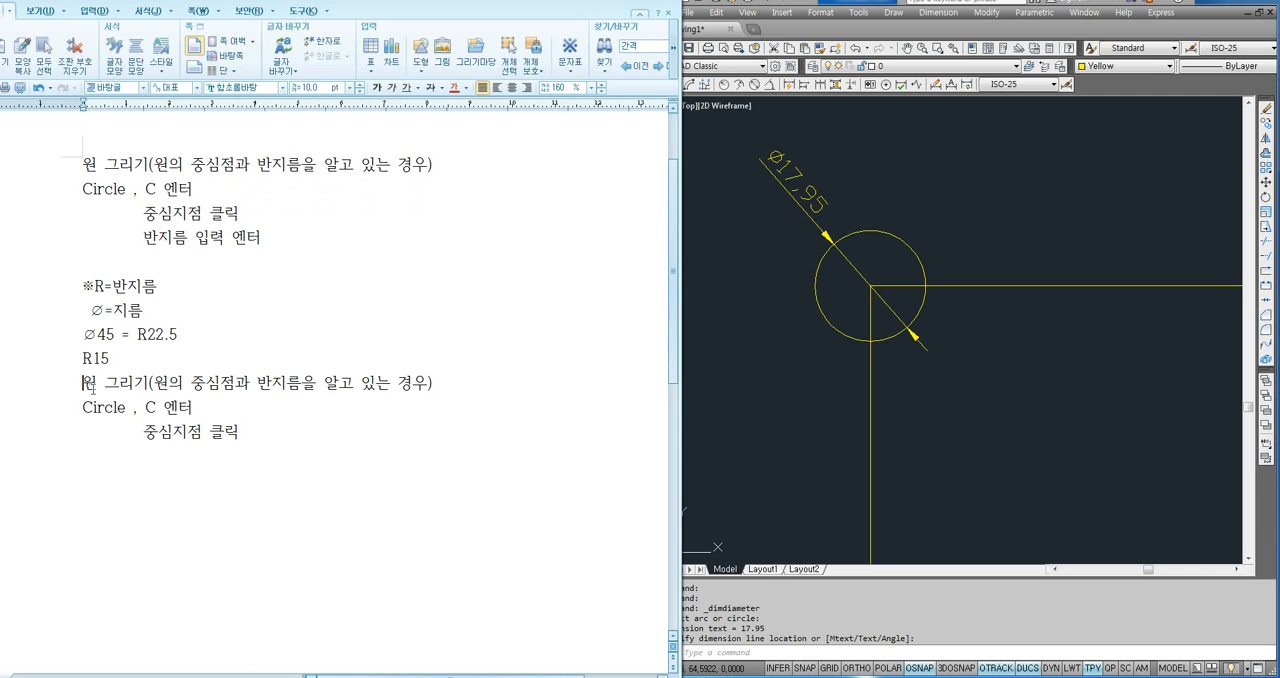
pyautogui.press('Return')
# - Change 반지름 to 지름 in the copied heading so it covers circles with a known centre and diameter
pyautogui.scroll(-1, 205, 396)
pyautogui.click(271, 344)
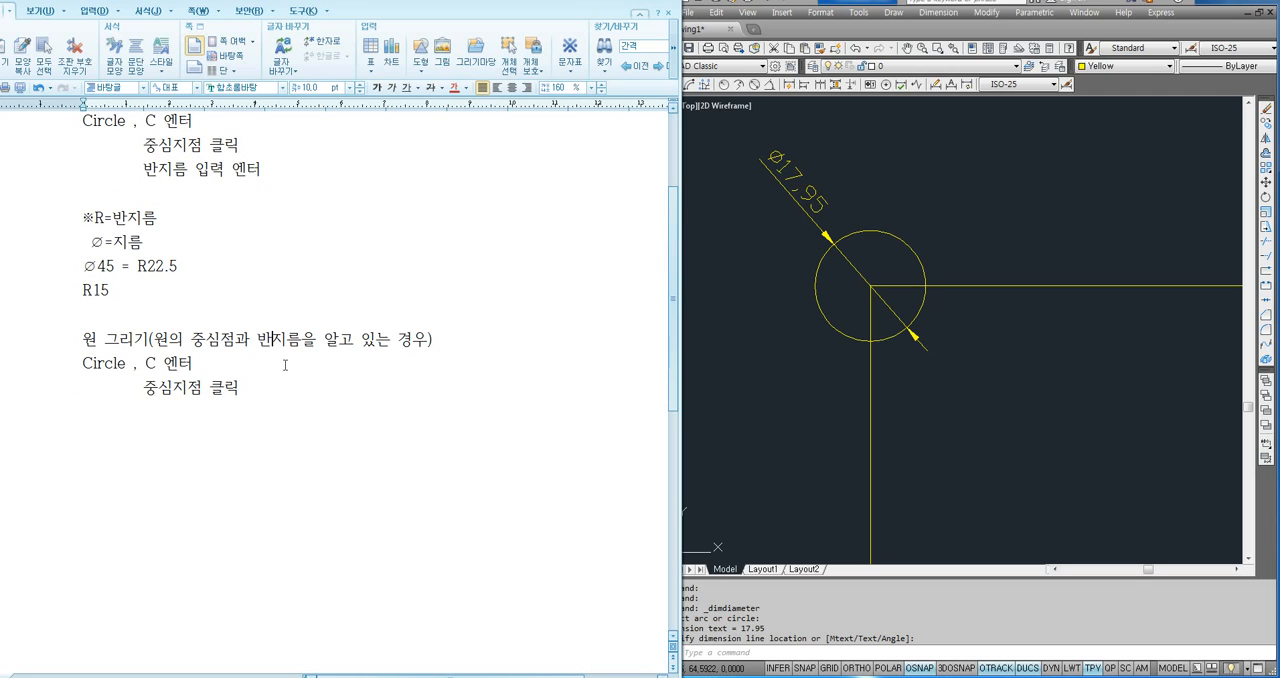
pyautogui.press('BackSpace')
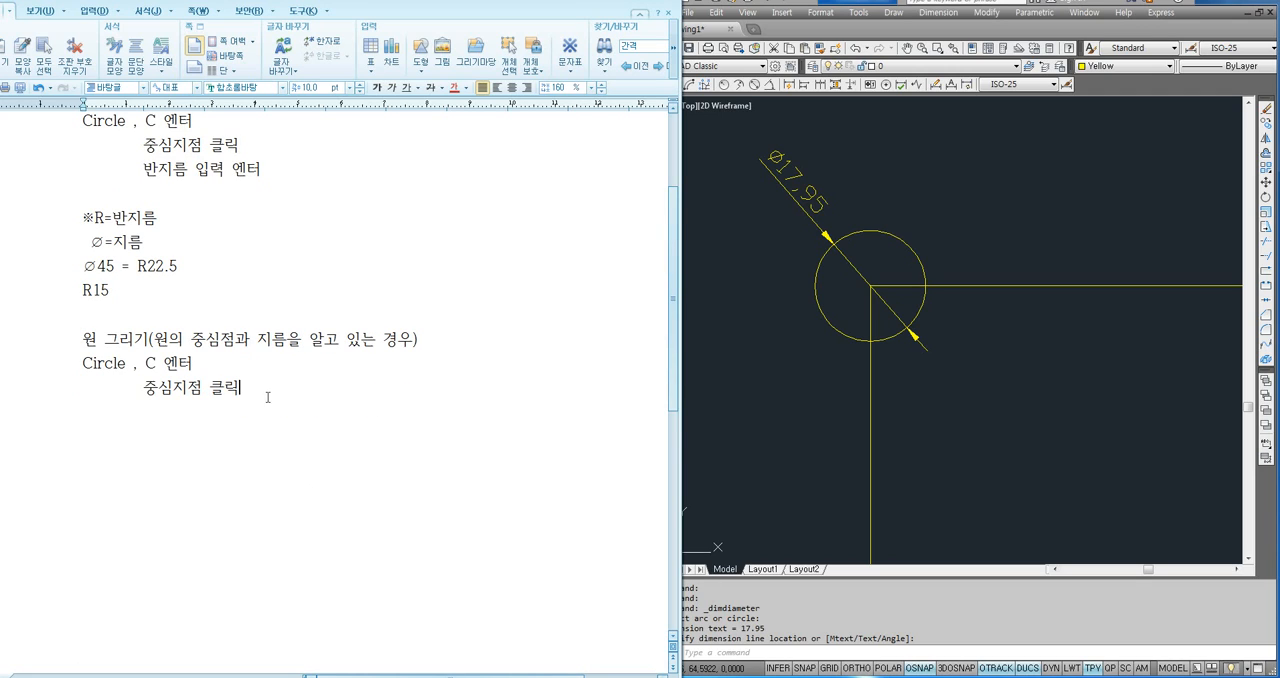
# - Add the indented line "D 엔터 (Diameter : 지름)" below the copied 중심지점 클릭 line
pyautogui.press('Tab')
pyautogui.write('D 엔터 (Diameter : wlfma)')
pyautogui.press('Return')
# - Add the indented line "지름 값 입력 엔터" as the last instruction of the diameter section
pyautogui.press('Tab')
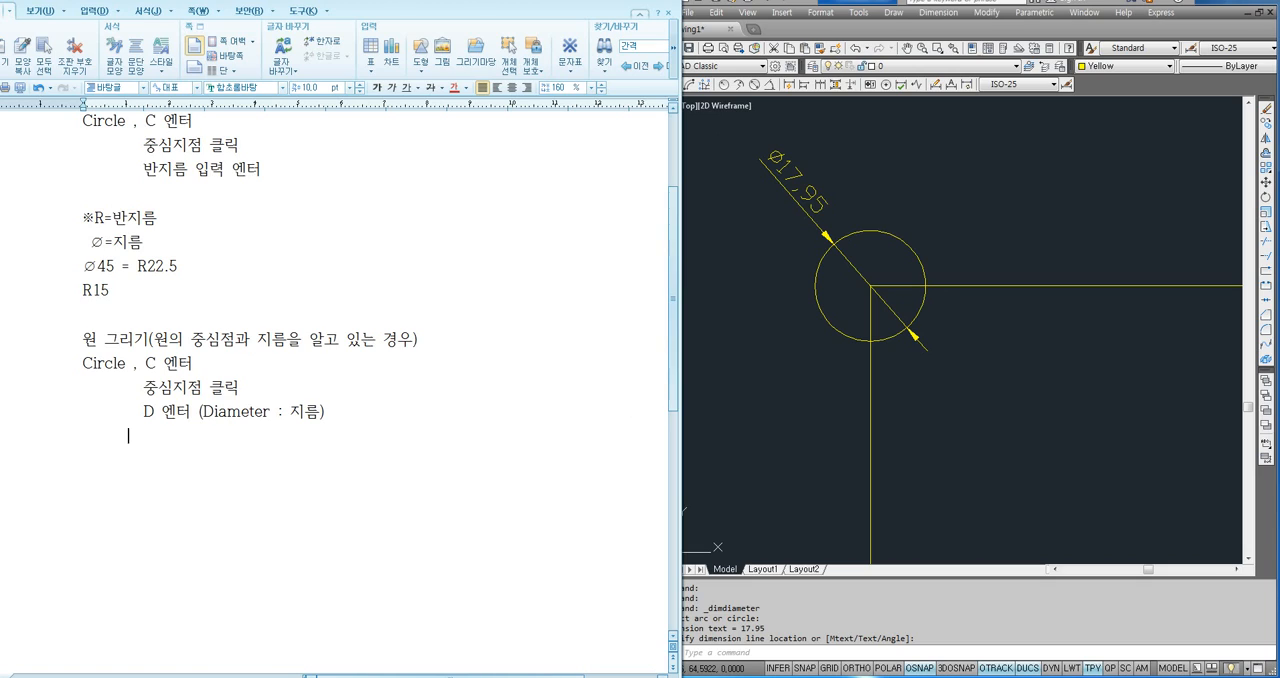
pyautogui.write('wlfma rkqt dlqfur dpsxj')
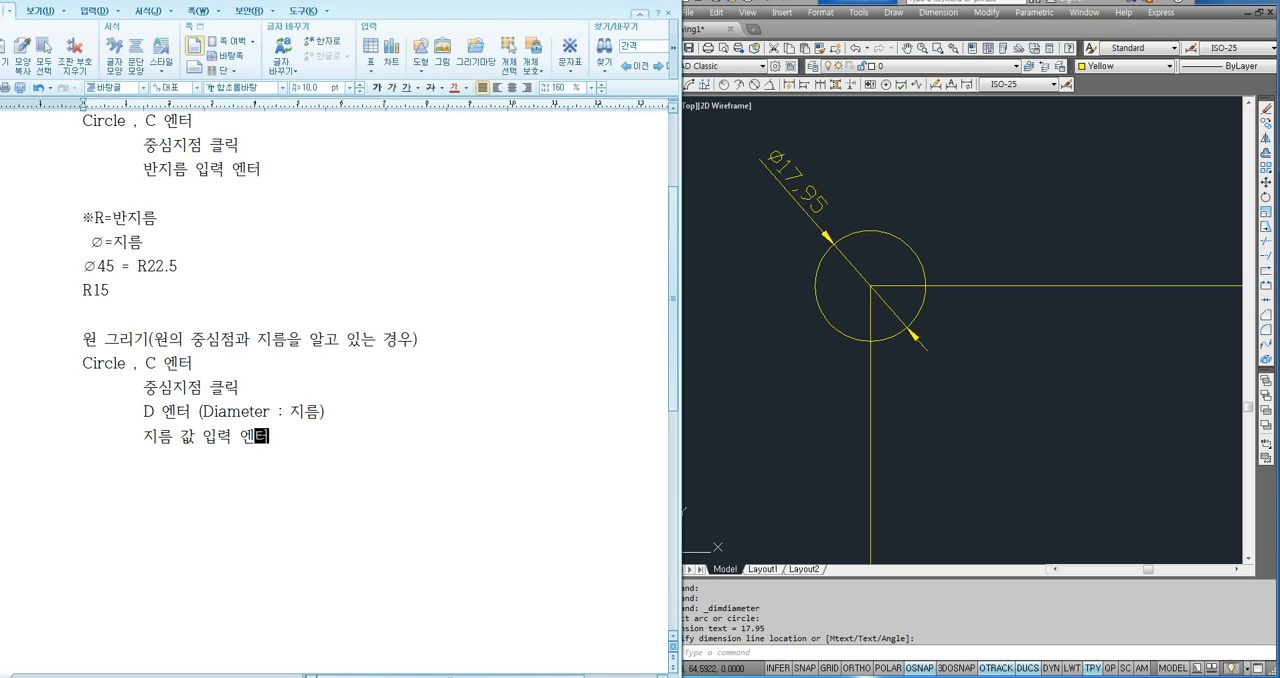
pyautogui.press('Return')
# - Switch to AutoCAD and delete the circle at the square's upper-left corner, keeping its diameter dimension
pyautogui.click(686, 375)
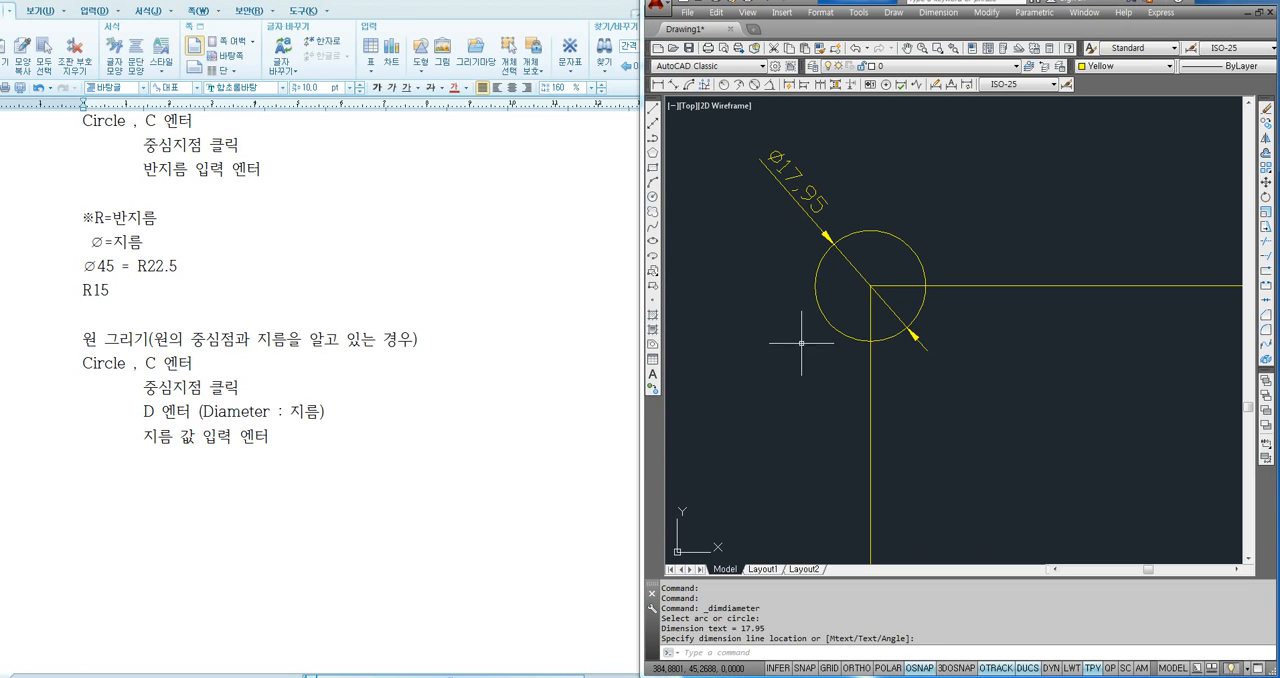
pyautogui.click(847, 312)
pyautogui.click(748, 343)
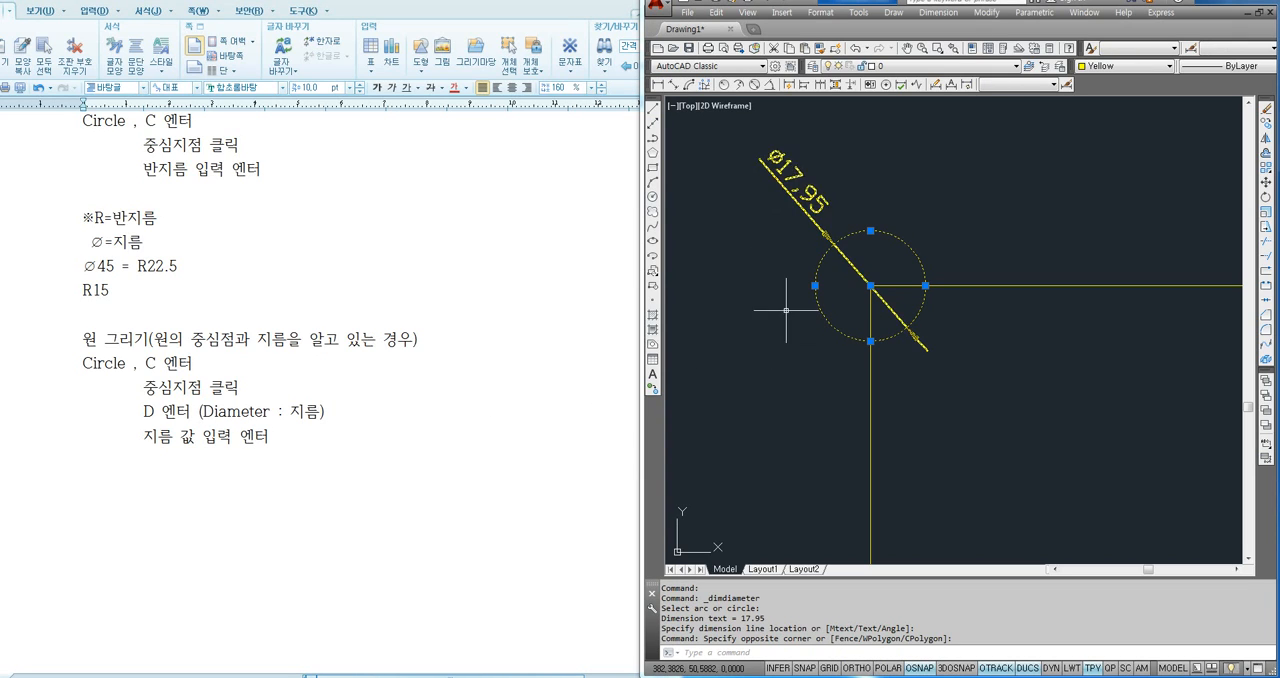
pyautogui.press('Delete')
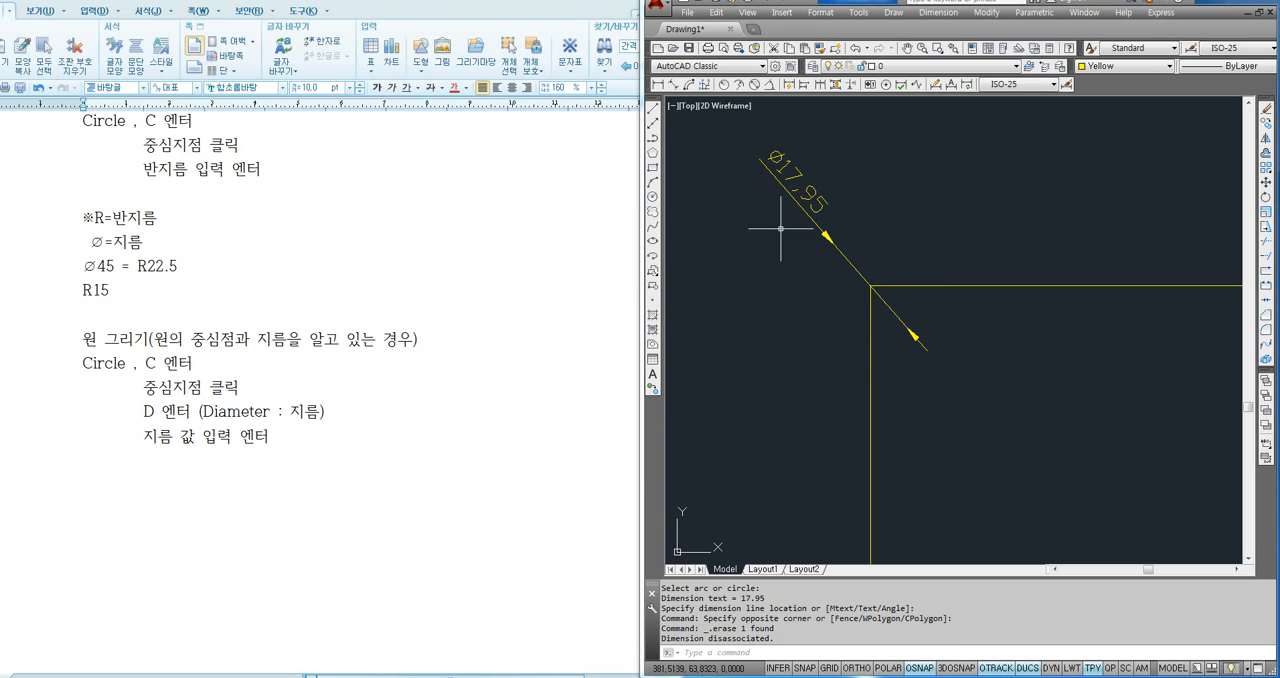
pyautogui.write('c')
pyautogui.press('Return')
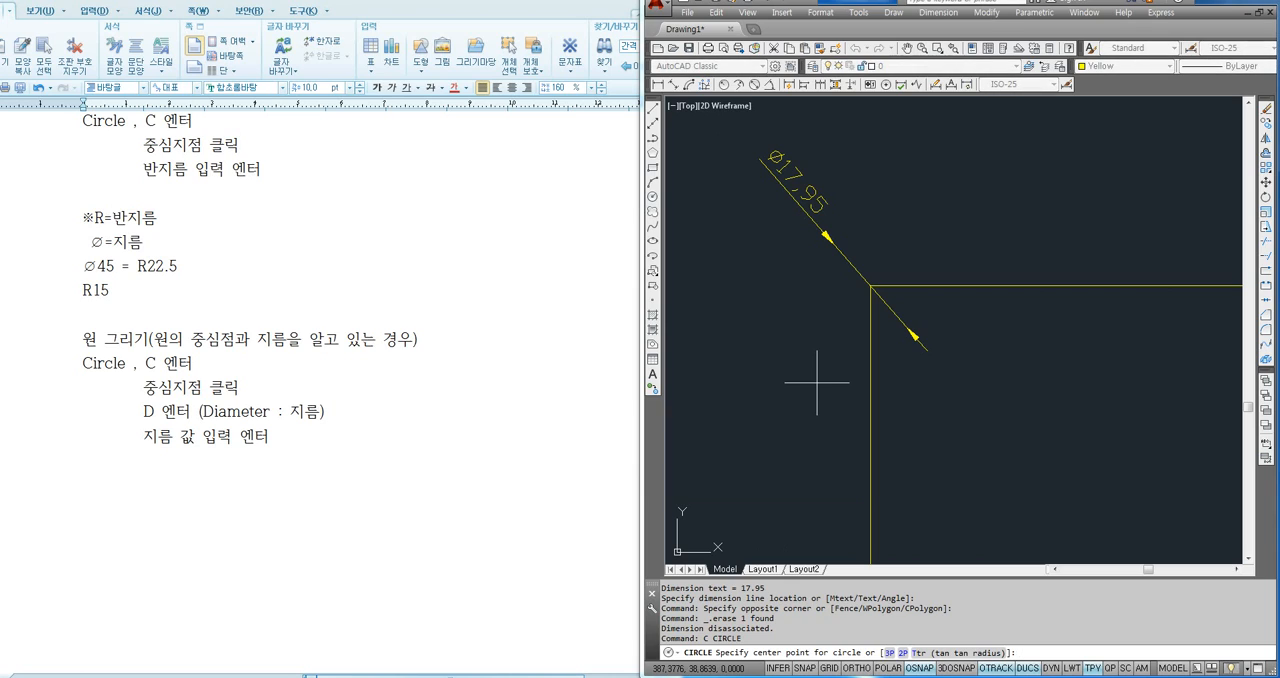
pyautogui.click(871, 286)
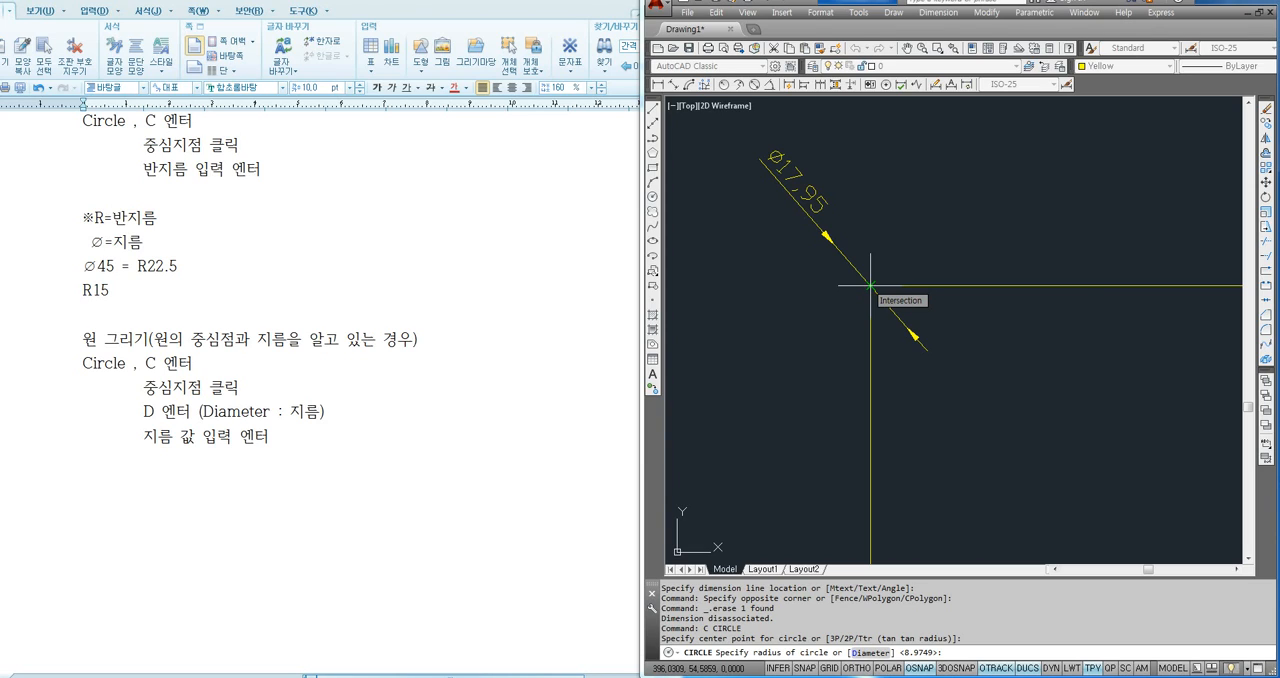
pyautogui.press('alt')
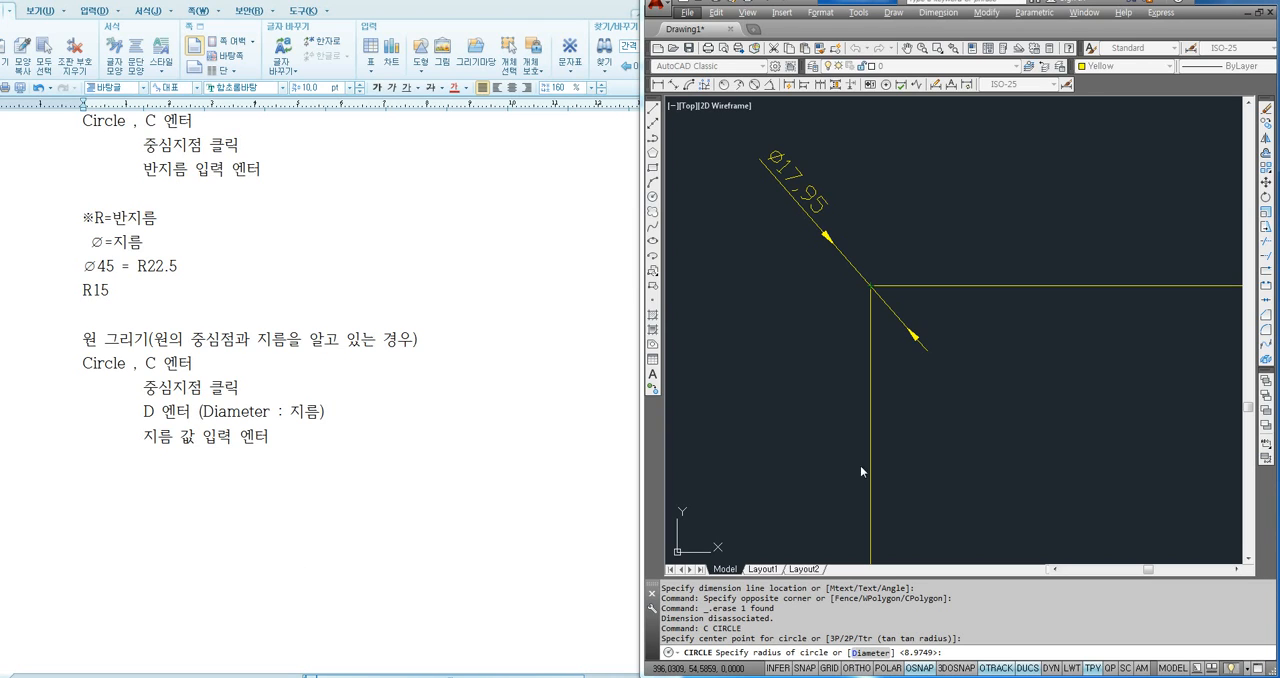
pyautogui.press('d')
pyautogui.press('Return')
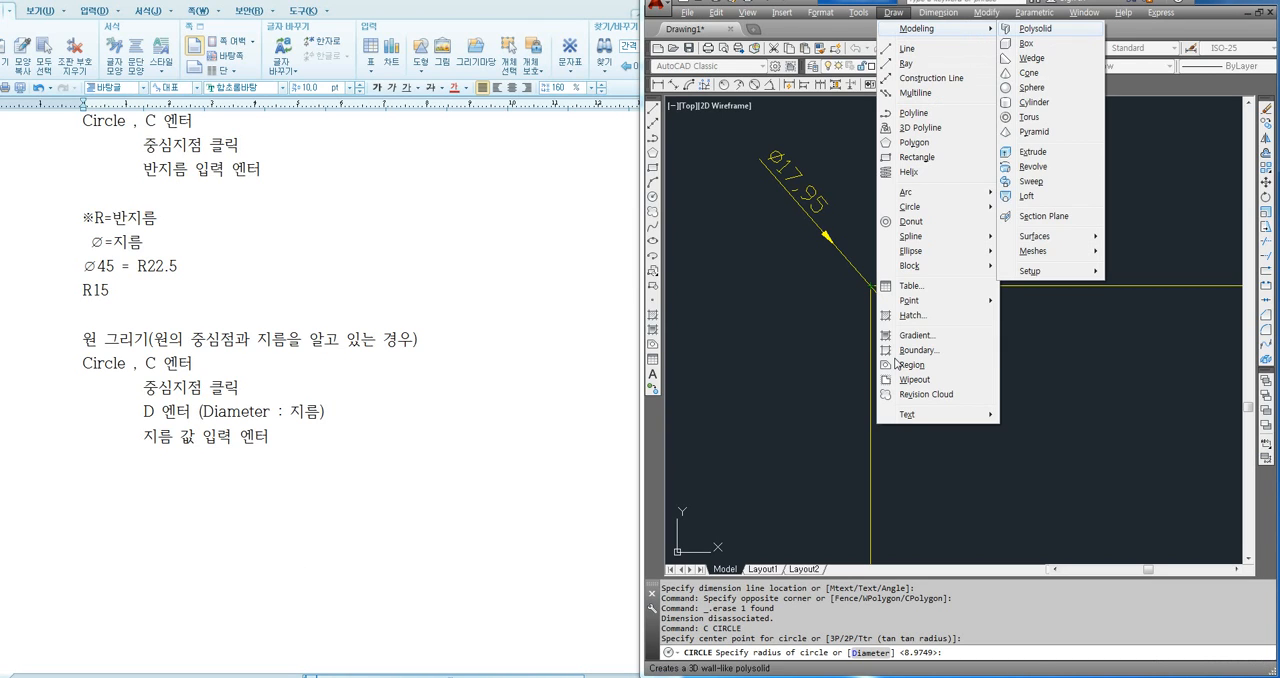
pyautogui.click(824, 343)
pyautogui.click(829, 343)
pyautogui.hotkey('ctrl', 'z')
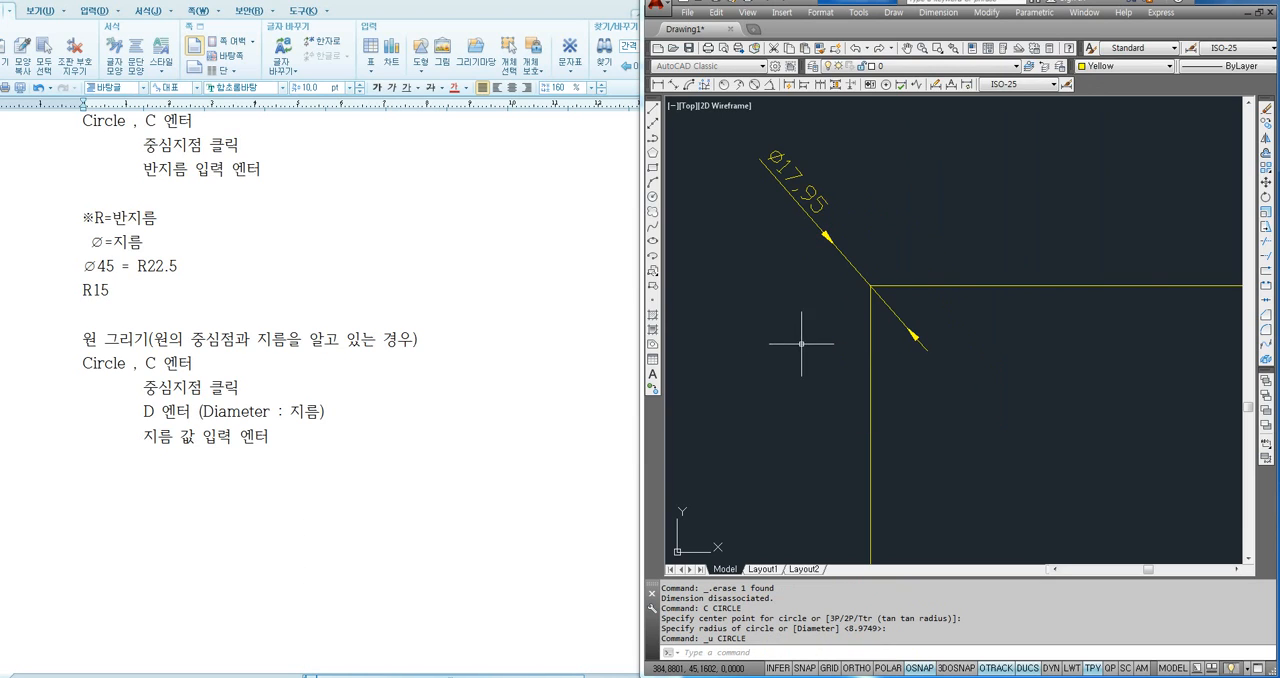
# - Draw a circle centred on the square's upper-left corner using the Diameter option with a diameter of 17.95
pyautogui.write('c')
pyautogui.press('Return')
pyautogui.click(871, 286)
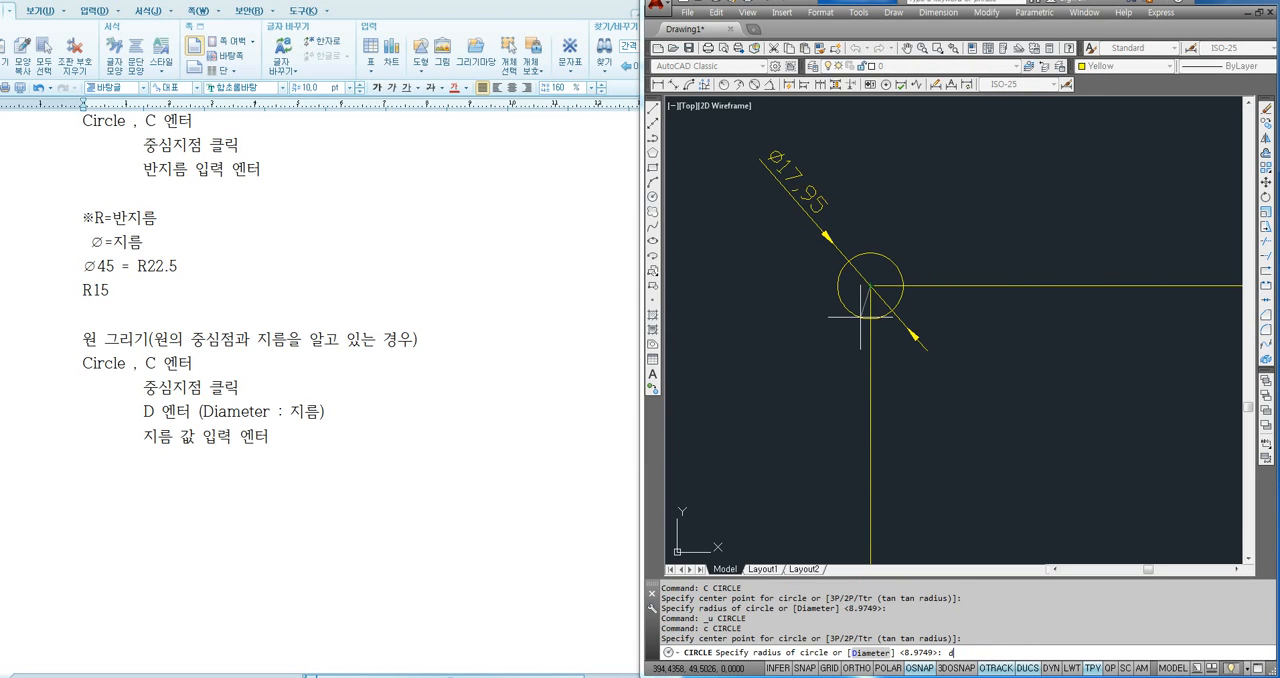
pyautogui.write('d')
pyautogui.press('Return')
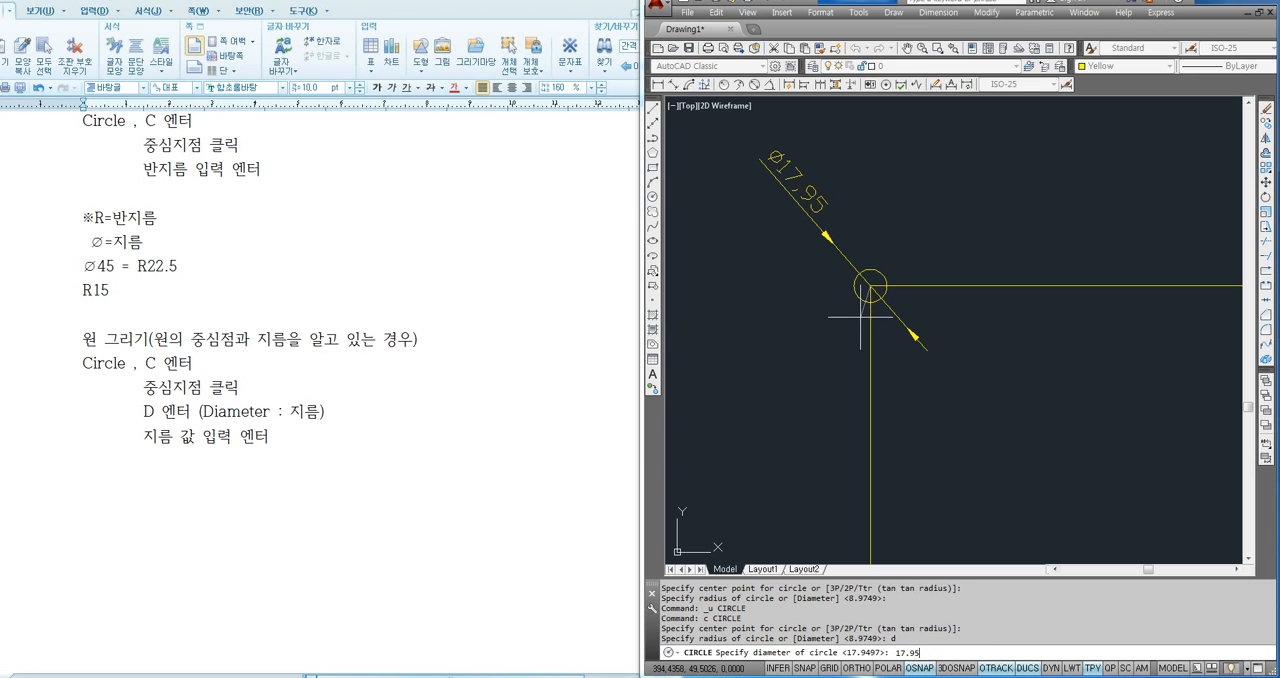
pyautogui.write('17.95')
pyautogui.press('Return')
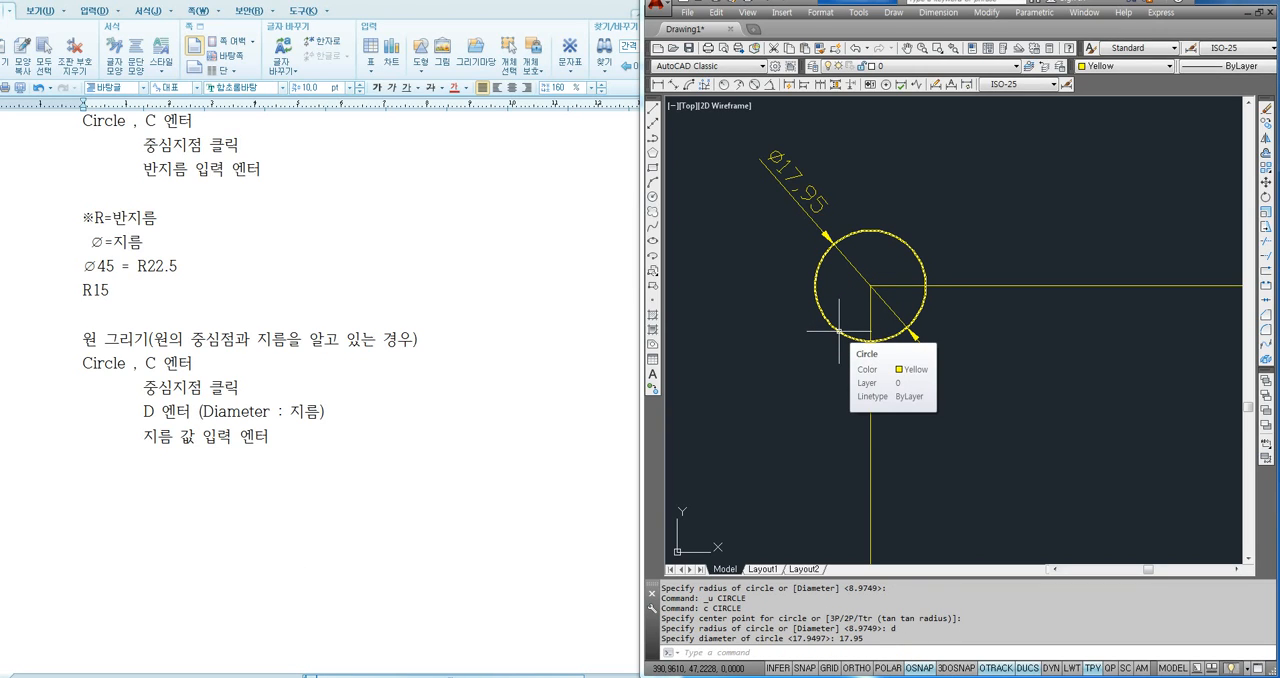
# - Delete the new corner circle and redraw it at the same centre with the Diameter option set to 17.95
pyautogui.click(838, 330)
pyautogui.press('Delete')
pyautogui.write('c')
pyautogui.press('Return')
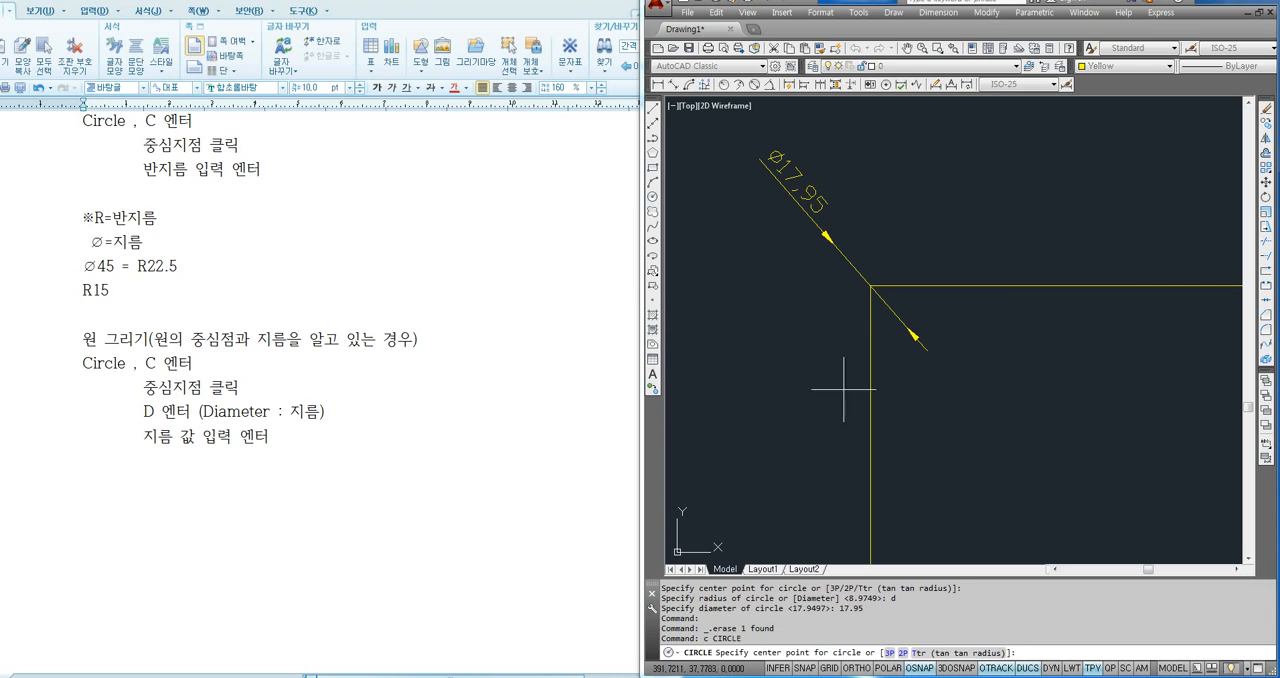
pyautogui.click(857, 299)
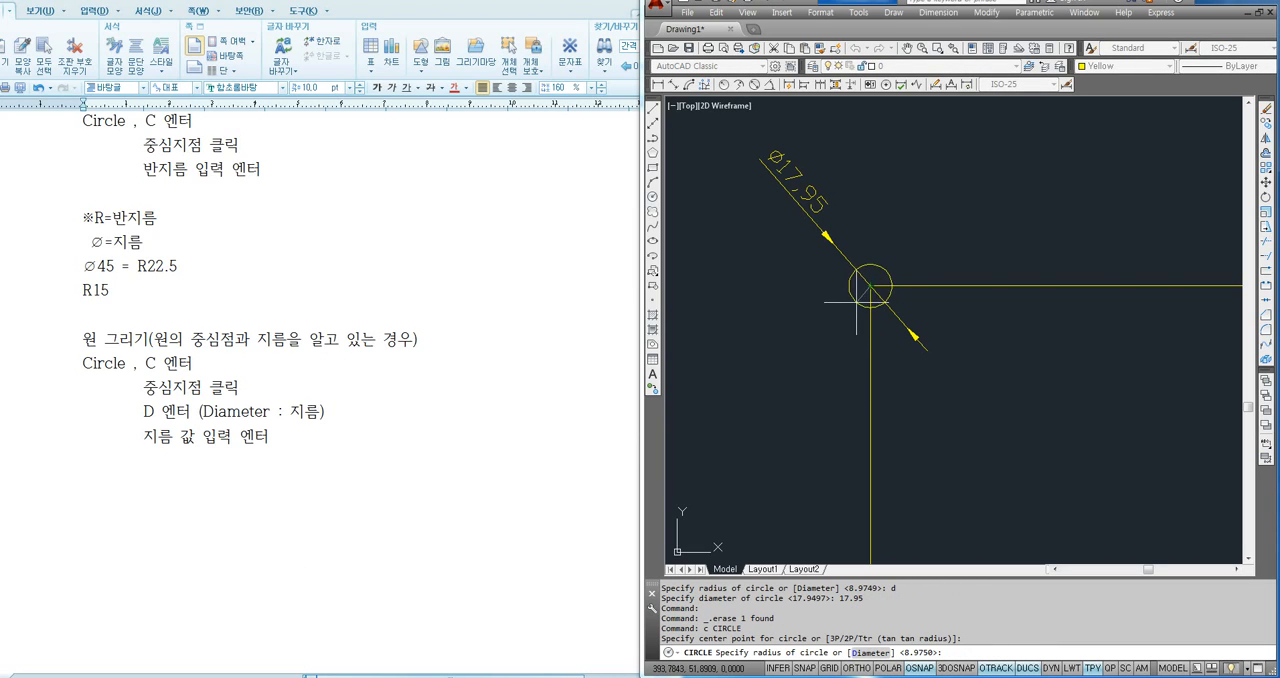
pyautogui.write('d')
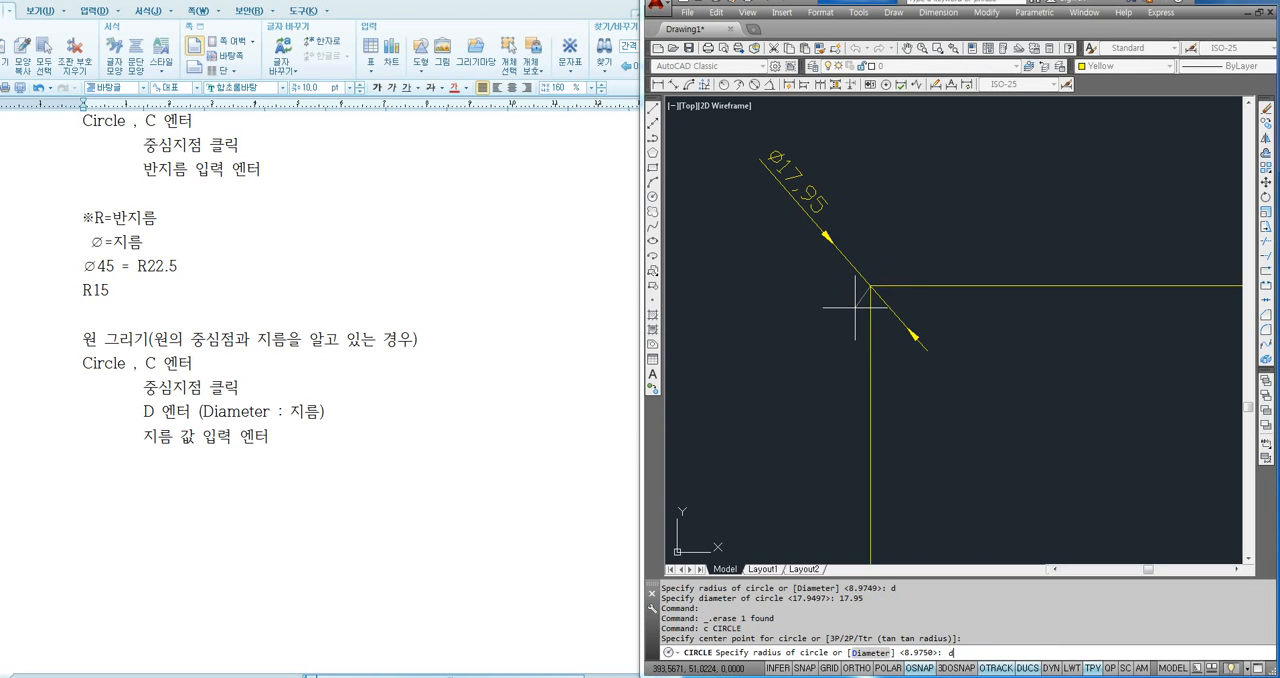
pyautogui.press('Return')
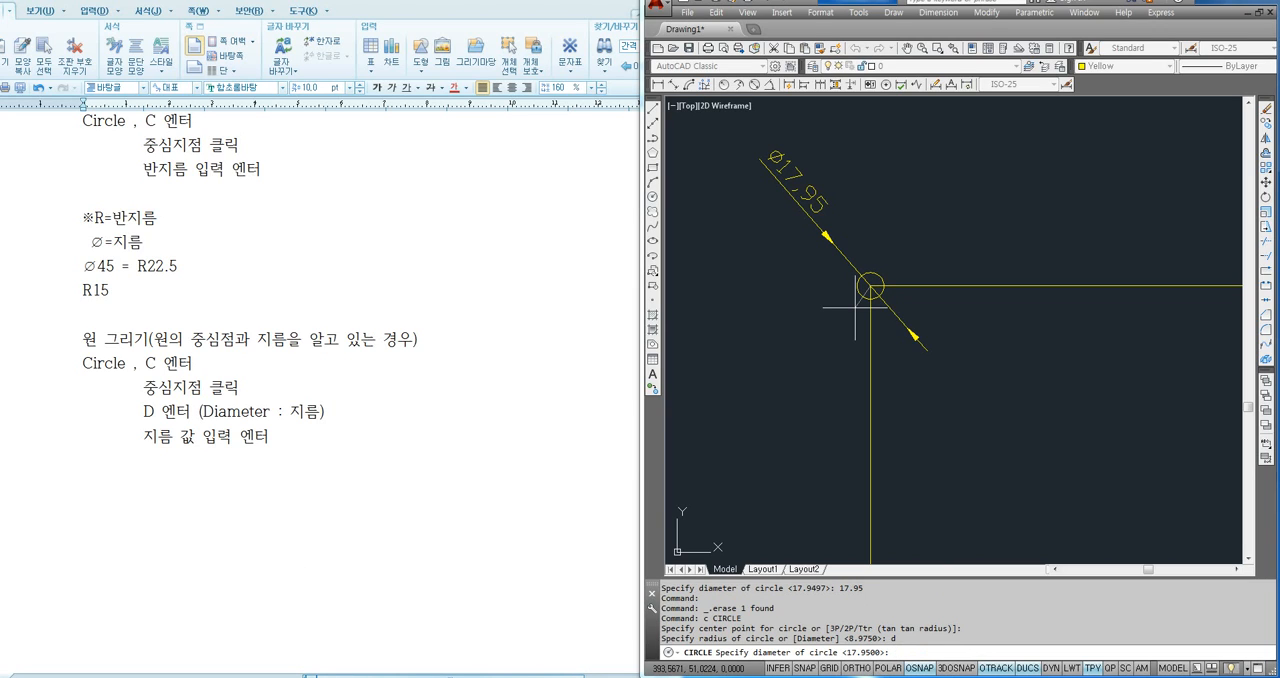
pyautogui.write('17.95')
pyautogui.press('Return')
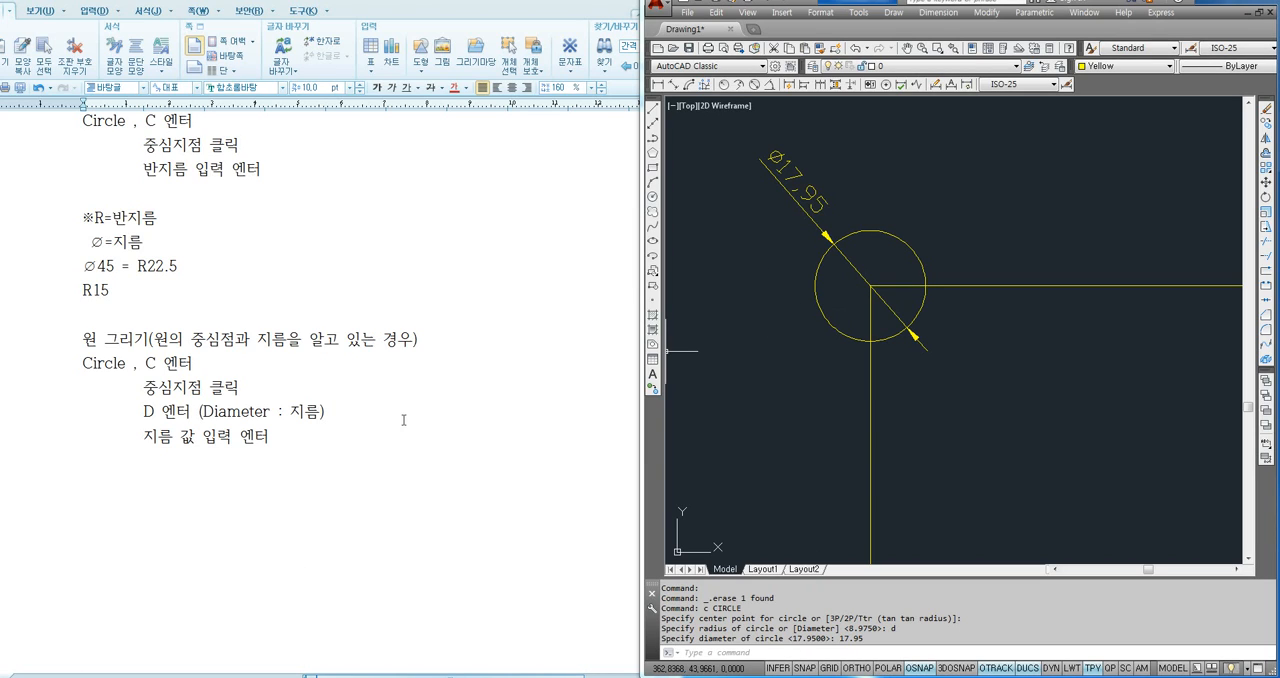
pyautogui.click(318, 442)
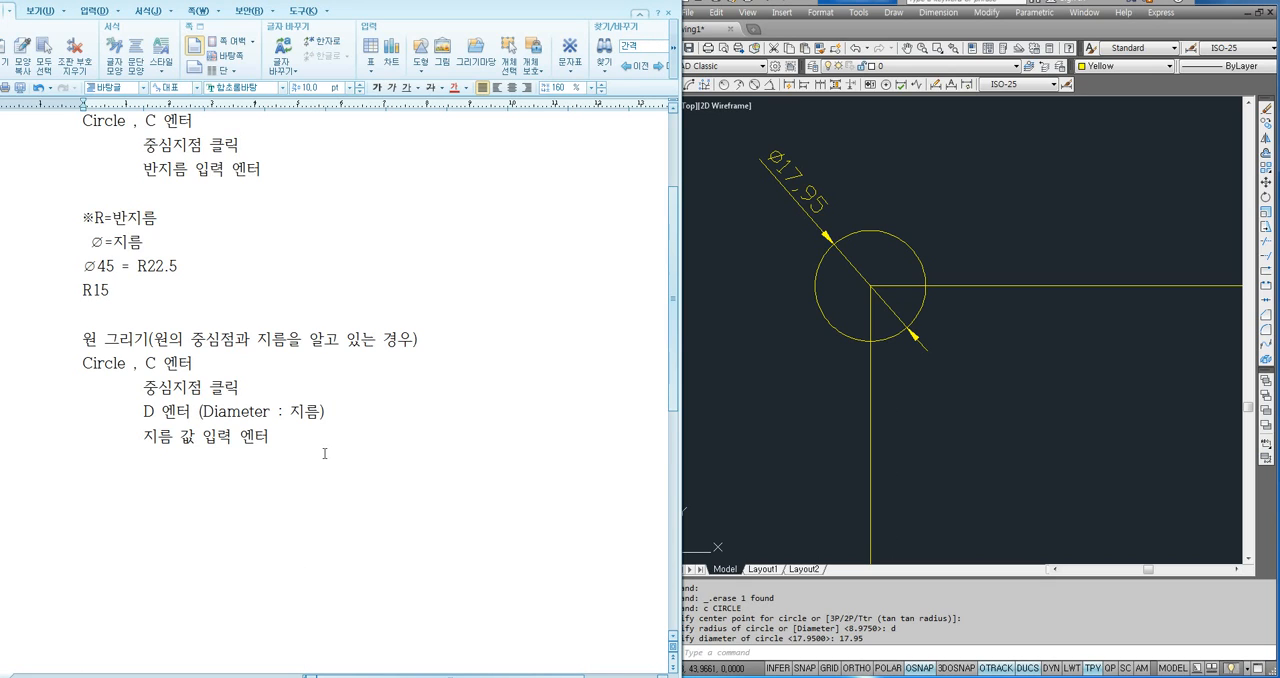
pyautogui.scroll(2, 374, 388)
pyautogui.moveTo(143, 245); pyautogui.dragTo(264, 240)
pyautogui.click(264, 240)
# - Switch to AutoCAD and delete the redrawn circle from the square's upper-left corner
pyautogui.click(819, 229)
pyautogui.click(906, 217)
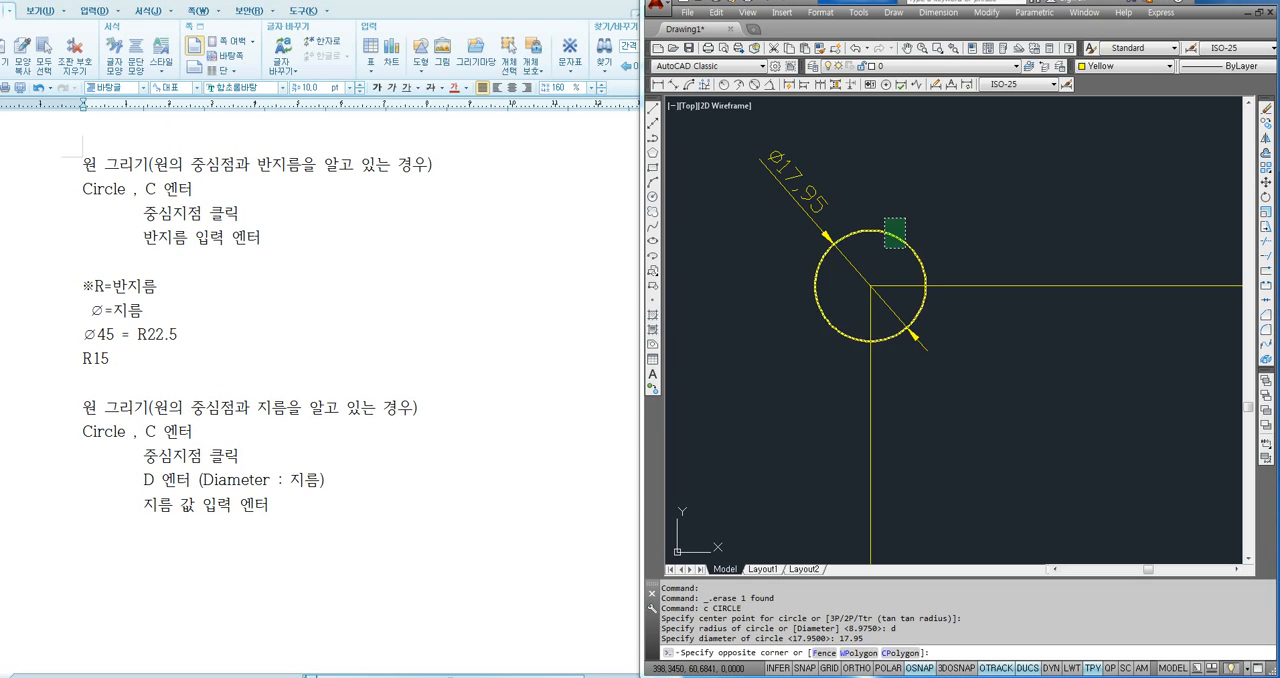
pyautogui.click(883, 246)
pyautogui.press('Delete')
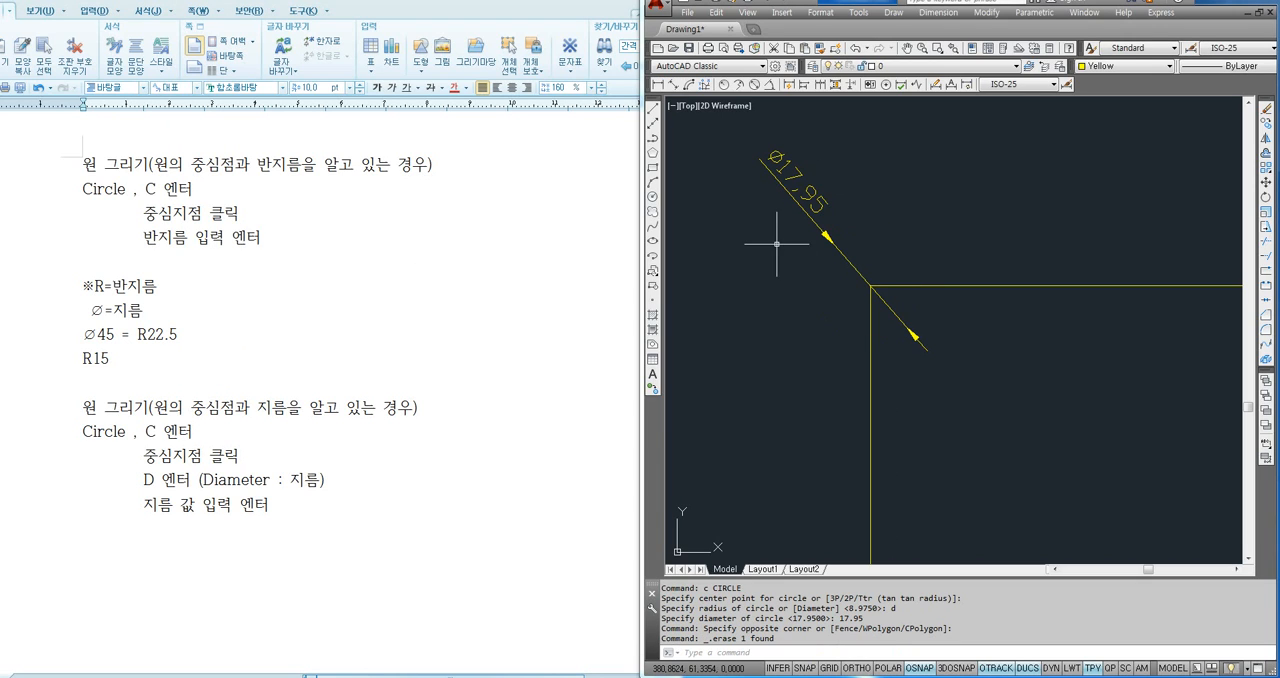
# - Switch to the Hangul notes and add the line "만약 17.95짜리 지름을 반지름으로 계산하고 싶다면" below R15
pyautogui.click(123, 368)
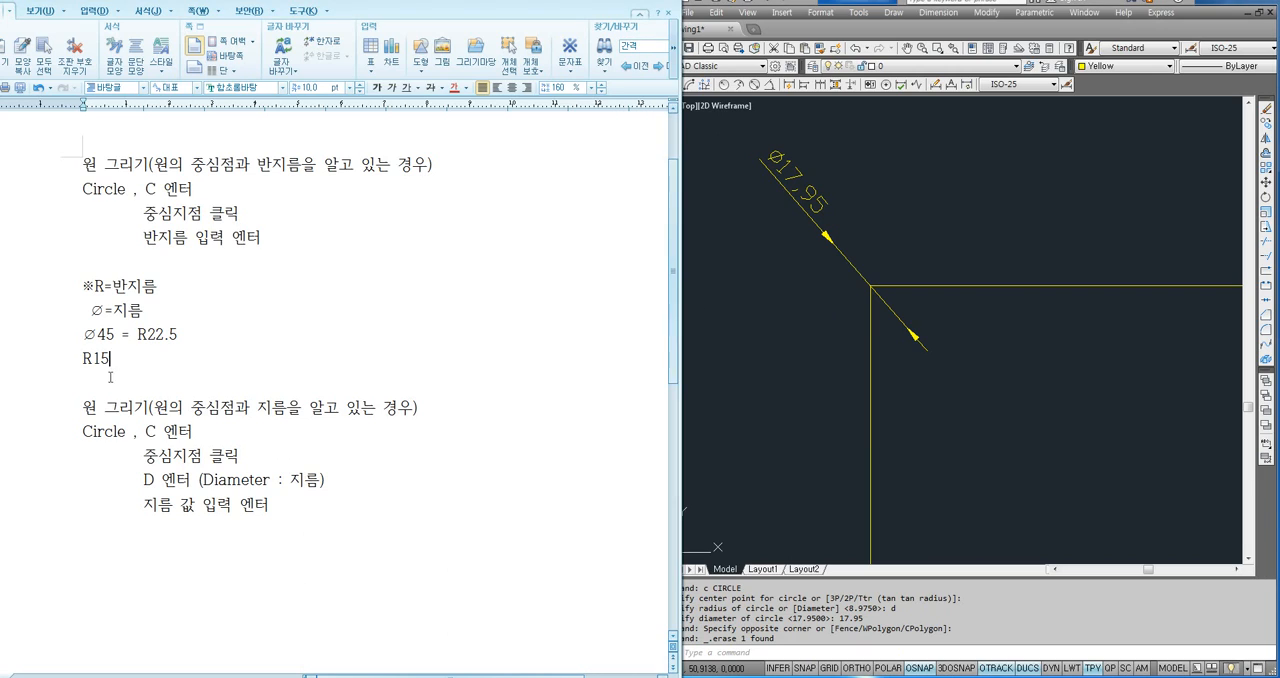
pyautogui.press('Return')
pyautogui.write('만약')
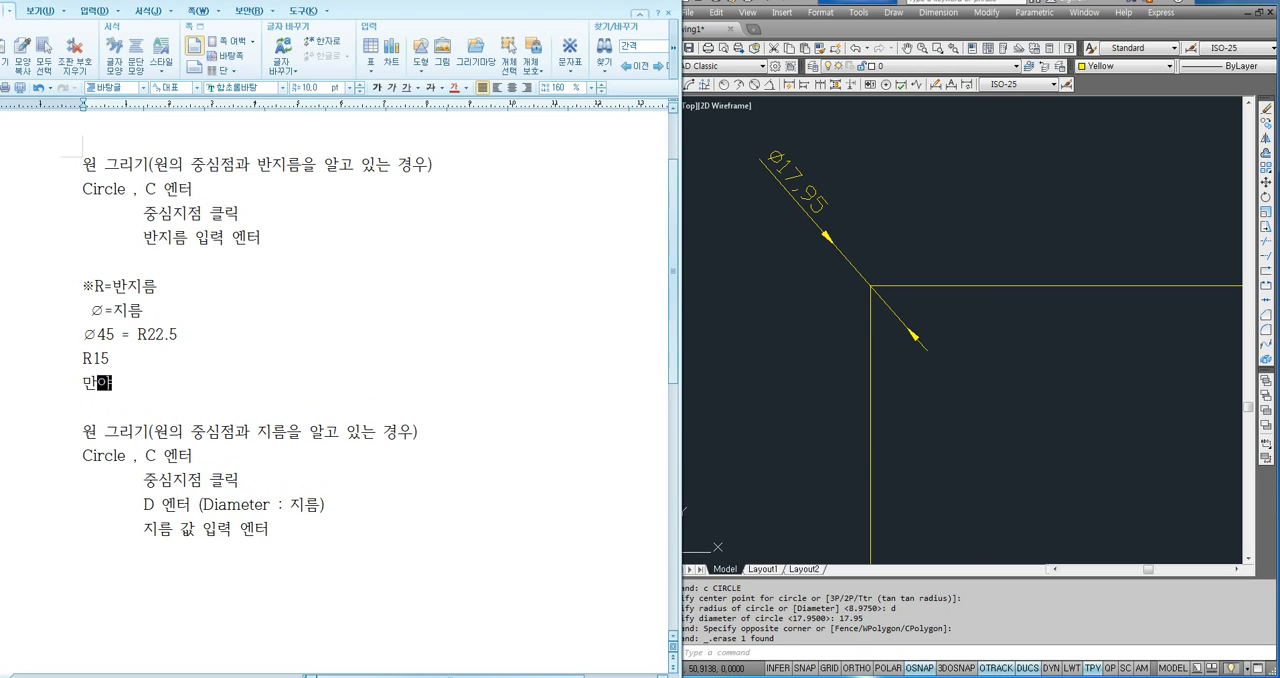
pyautogui.write(' 17.95짜리 ')
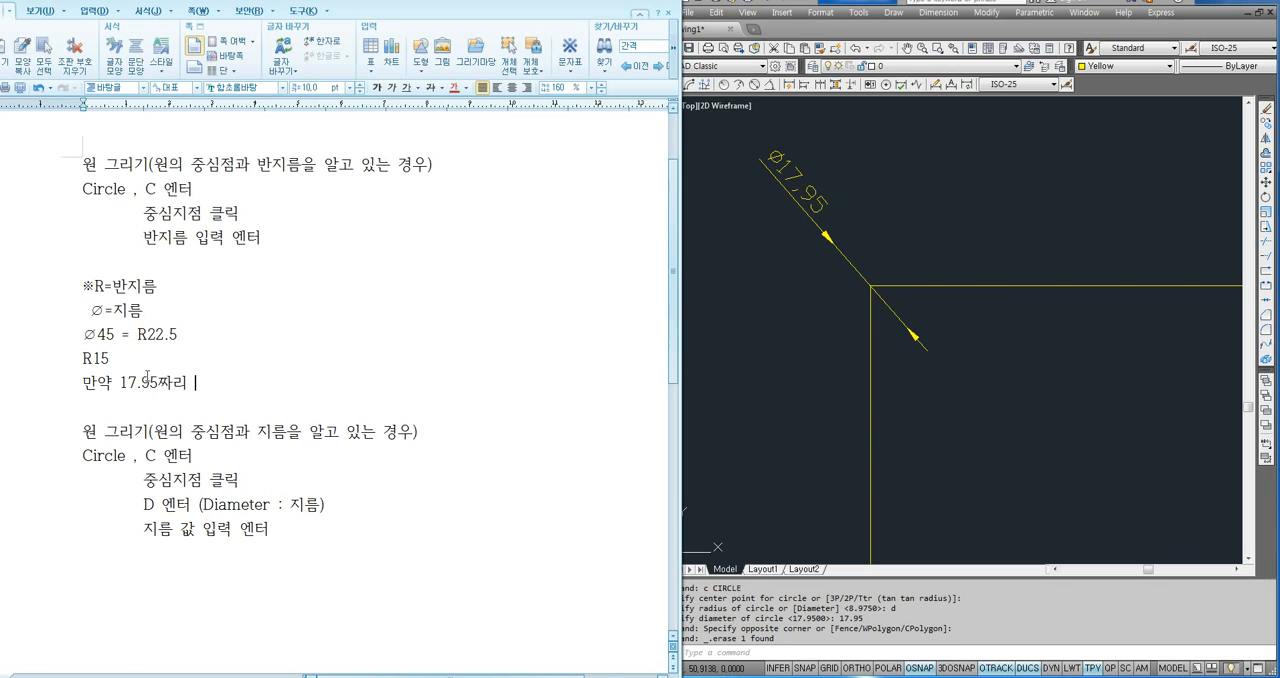
pyautogui.write('지름을 반지름으로 계사')
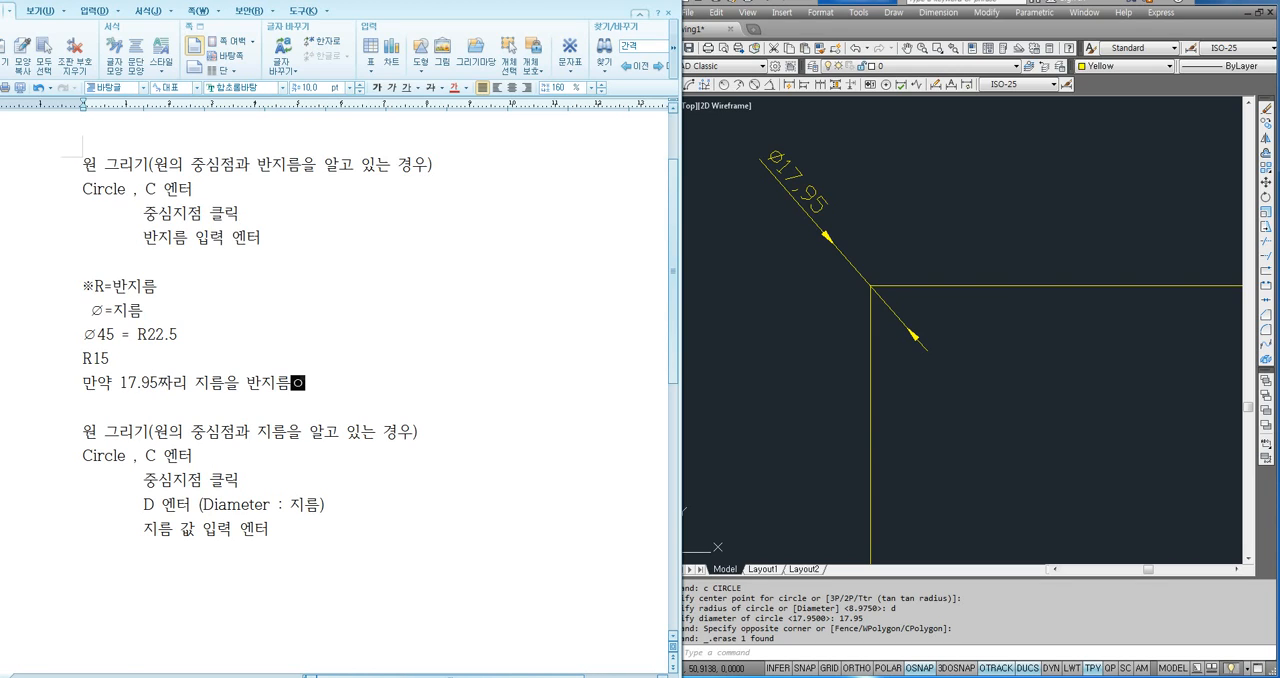
pyautogui.write('ㄴ하고 싶음')
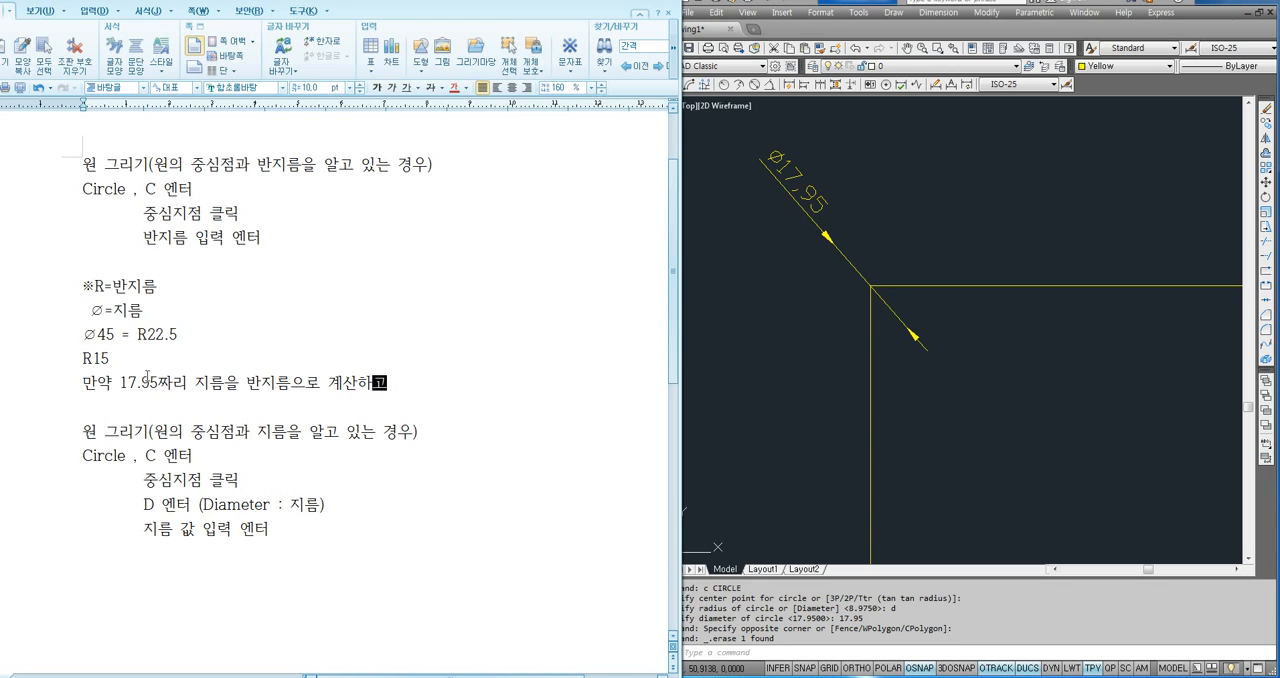
pyautogui.write('ㅕㄴ')
pyautogui.press('Return')
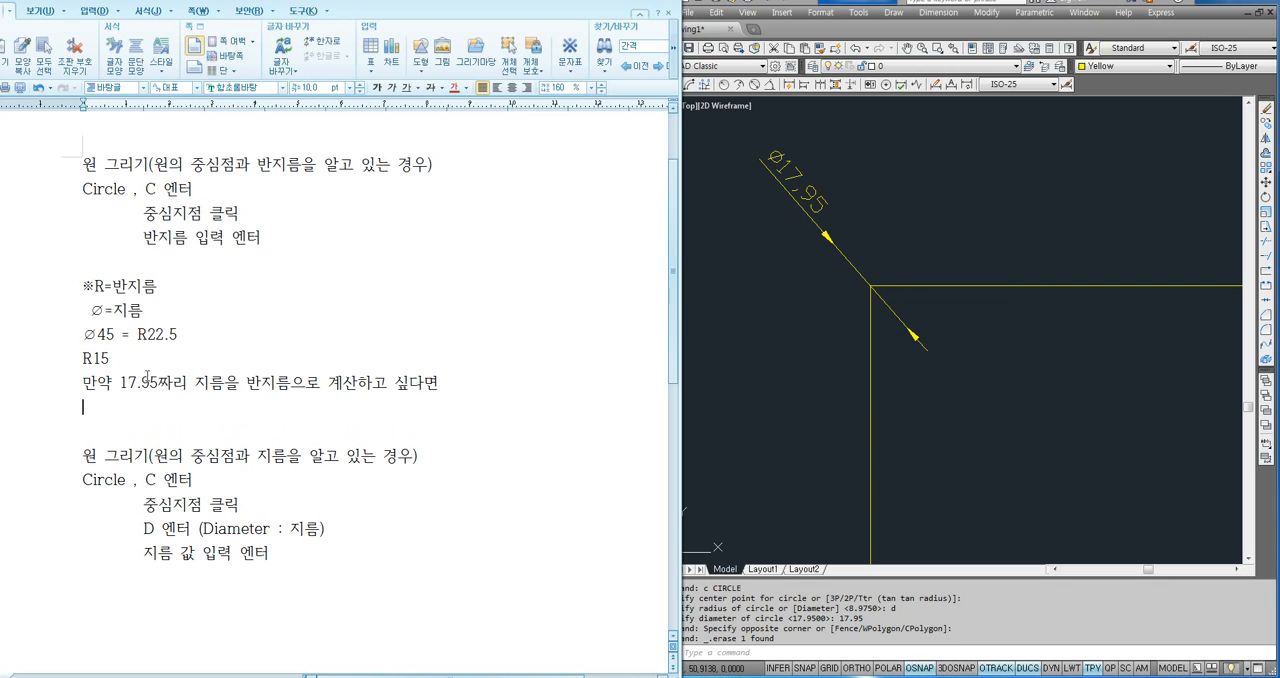
# - Add the lines "17.95/2 엔터를 하면되지만 소수점이 적용이 안되므로 정수로 바꿔서 입력한다." and "1795/200 엔터" below the 17.95 question in the notes
pyautogui.write('17.95/2 엔터를 하면되')
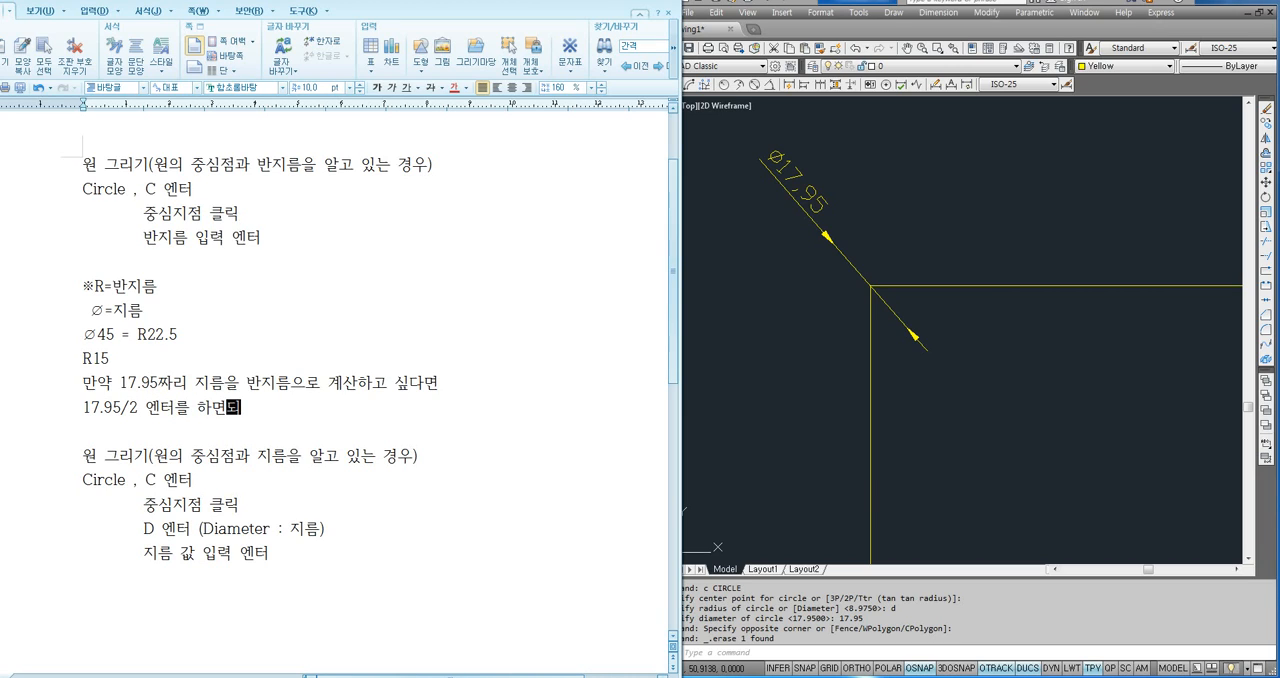
pyautogui.write('지만 소수저')
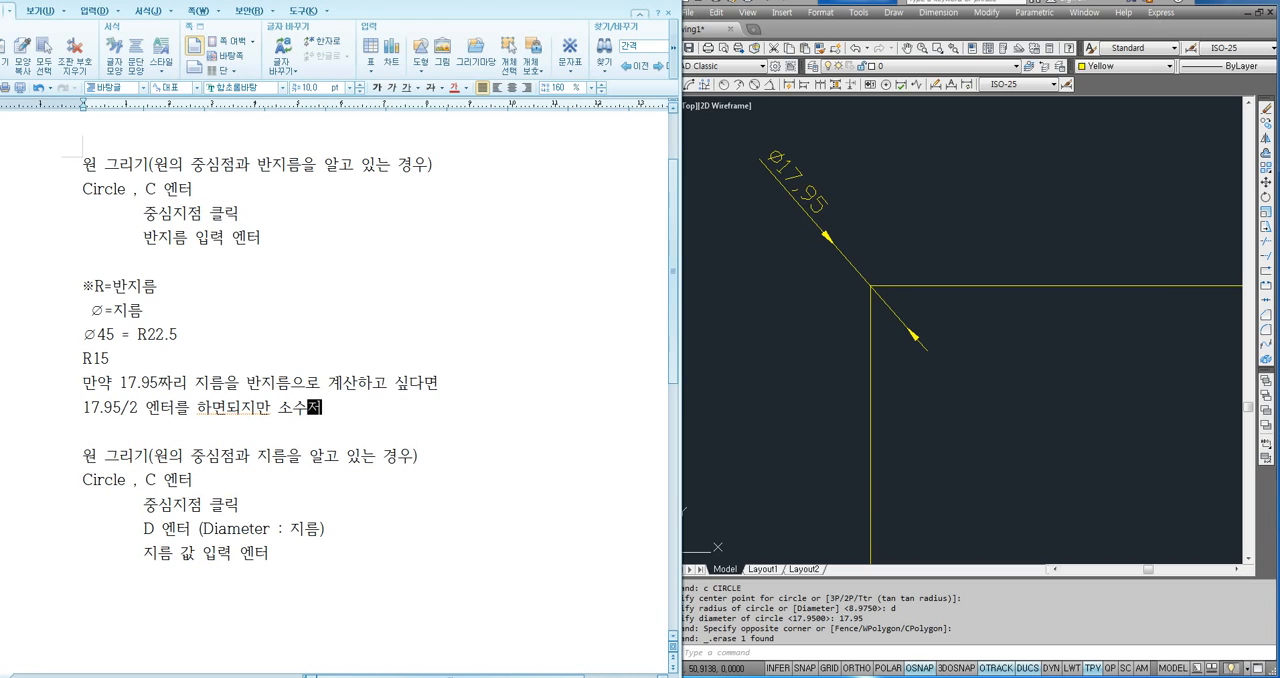
pyautogui.write('점이 적용이 아')
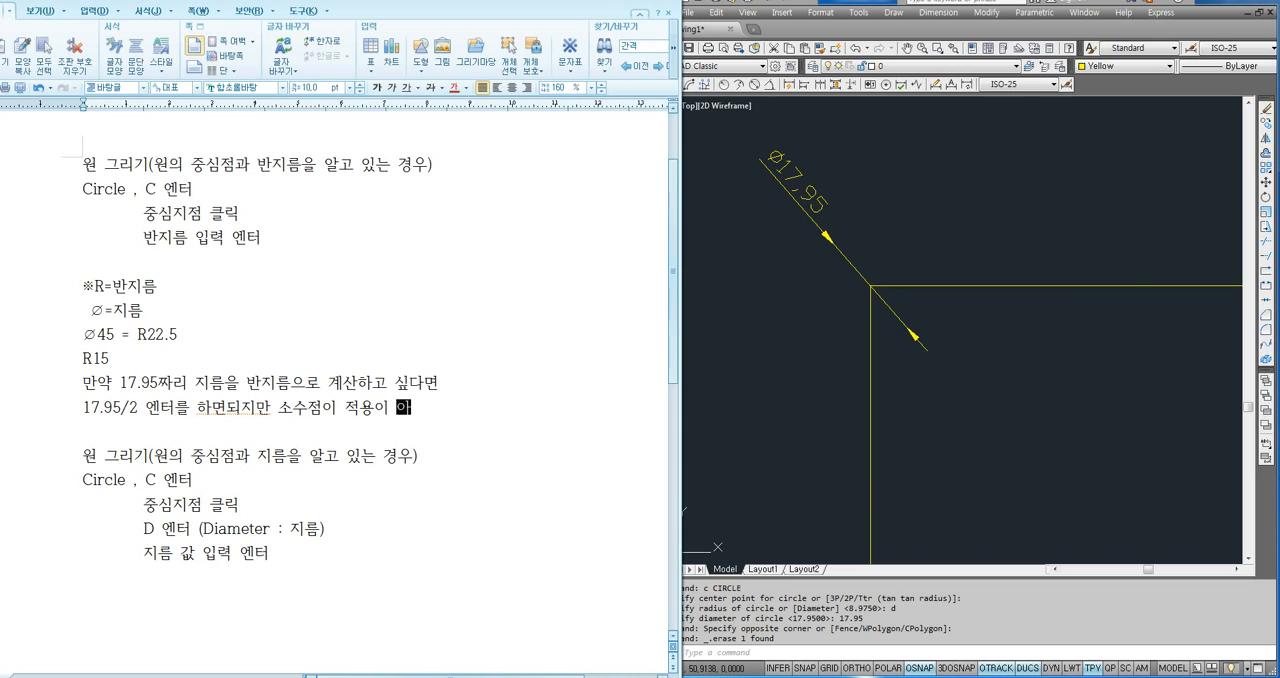
pyautogui.write('안되므로 정수로 바')
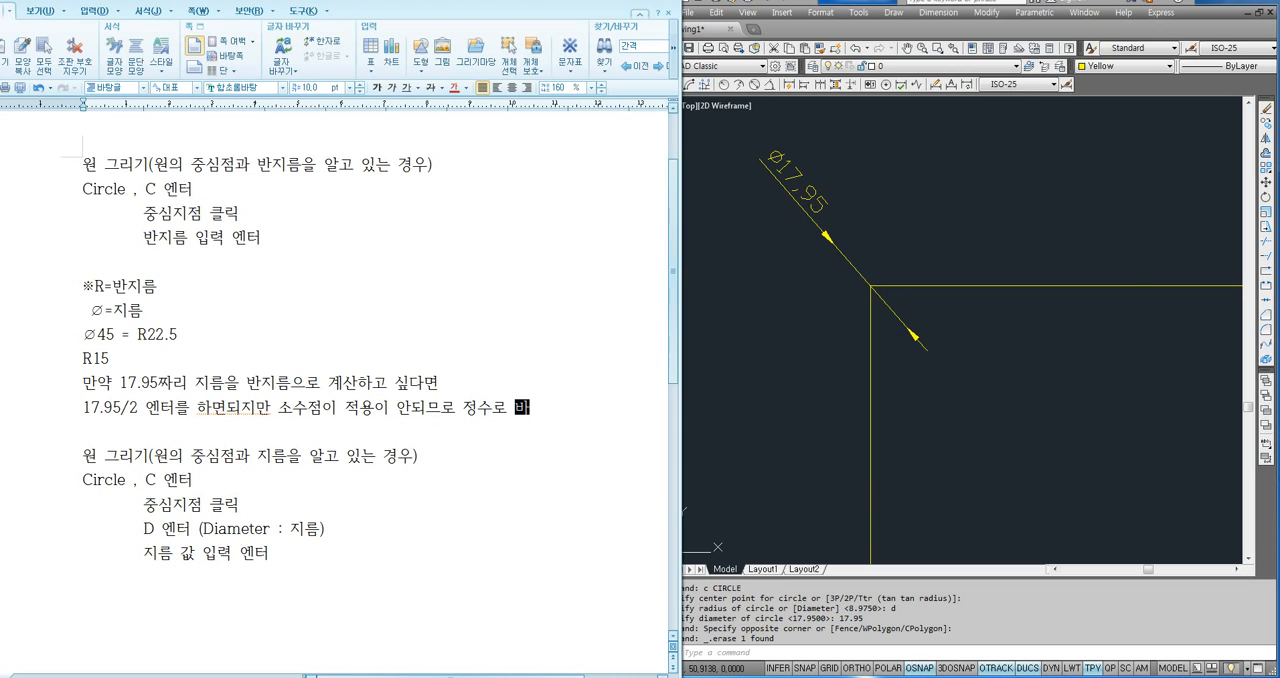
pyautogui.write('꿔서 입력')
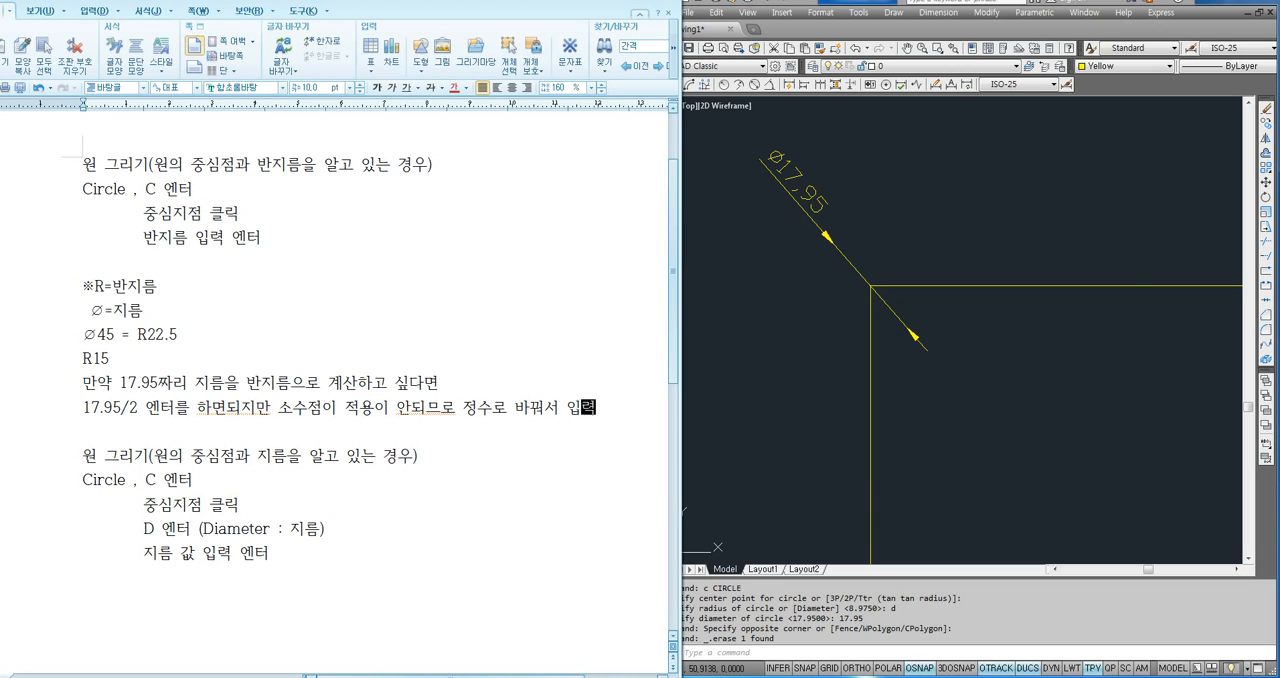
pyautogui.write('한다.')
pyautogui.press('Return')
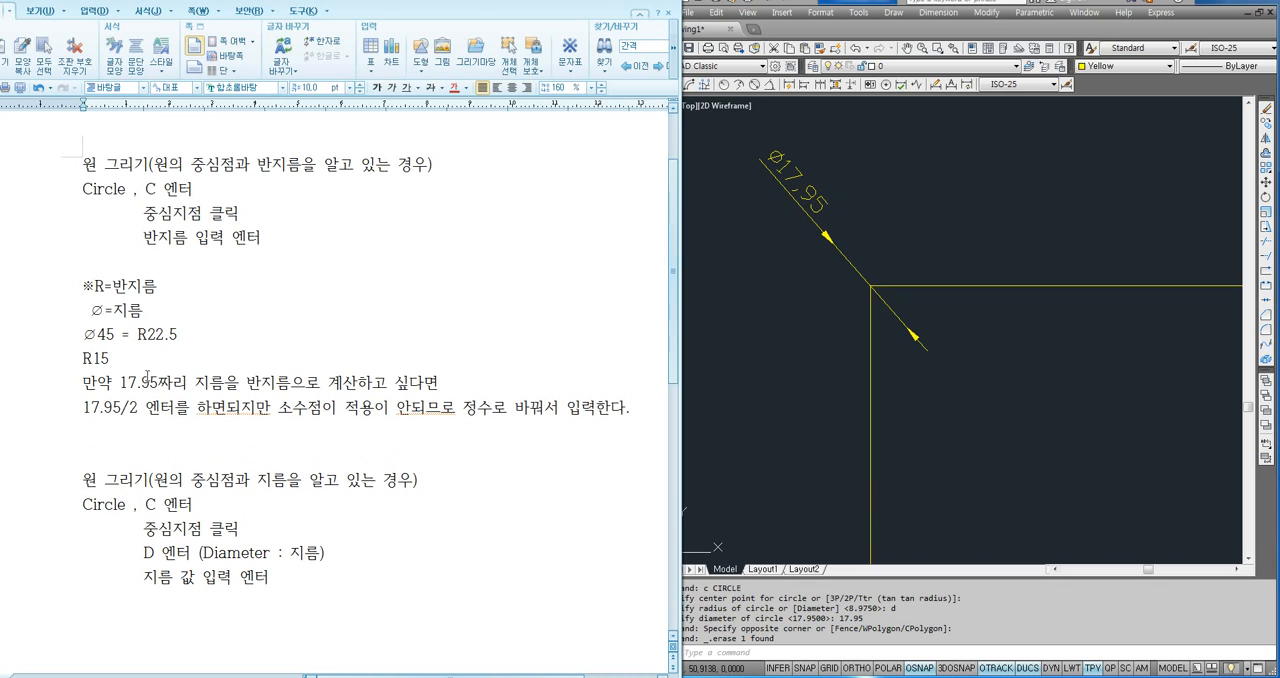
pyautogui.write('1795/200 엔터')
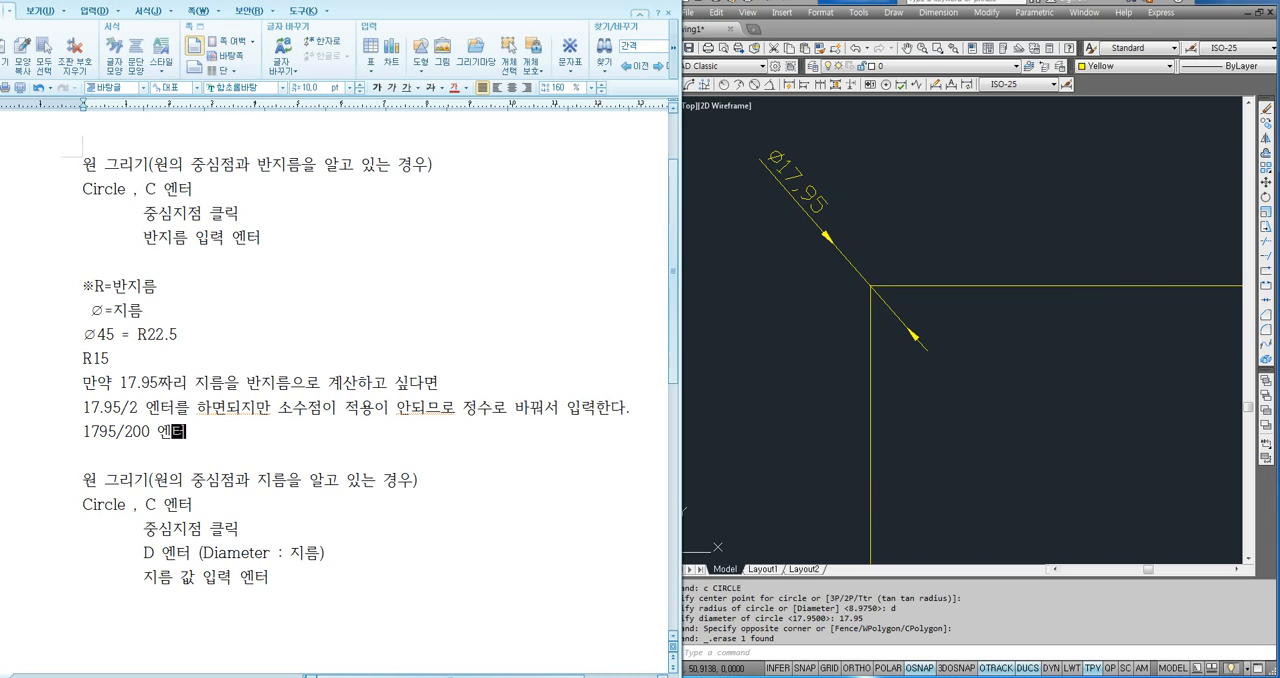
# - Compare the decimal expression 17.95/2 with the whole-number expression 1795/200 in the notes
pyautogui.click(101, 410)
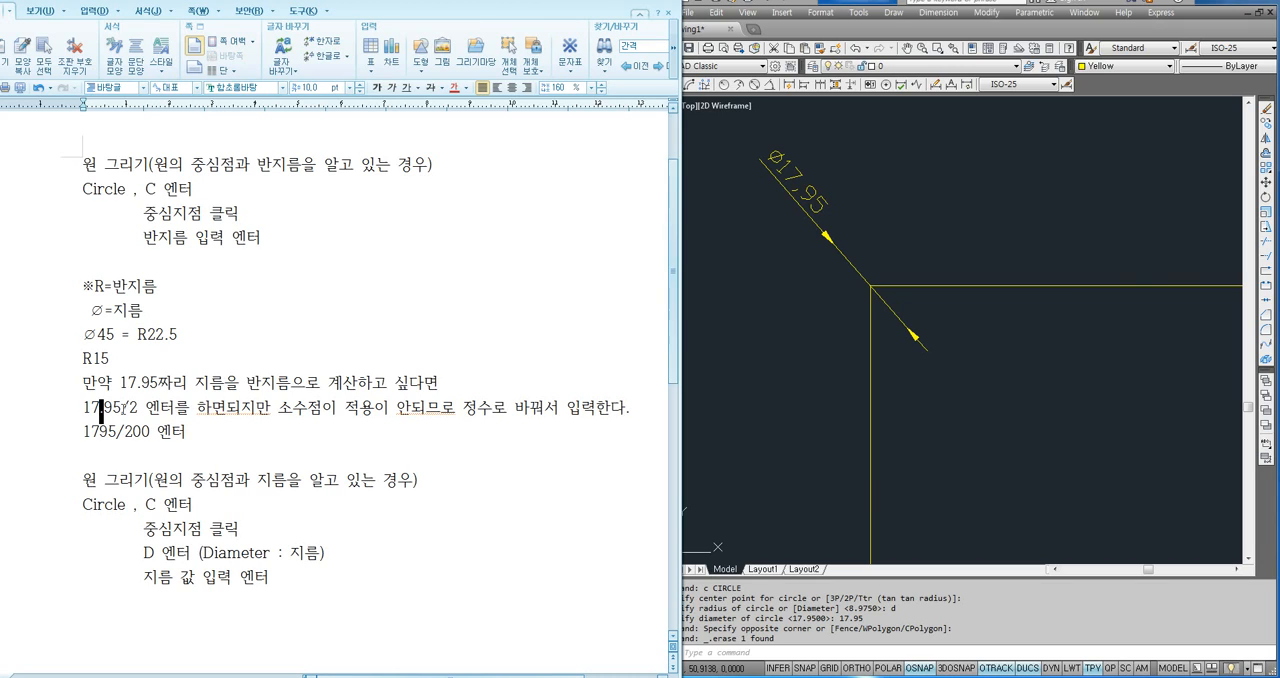
pyautogui.moveTo(120, 410); pyautogui.dragTo(138, 410)
pyautogui.click(170, 429)
pyautogui.click(101, 411)
pyautogui.moveTo(82, 433); pyautogui.dragTo(117, 435)
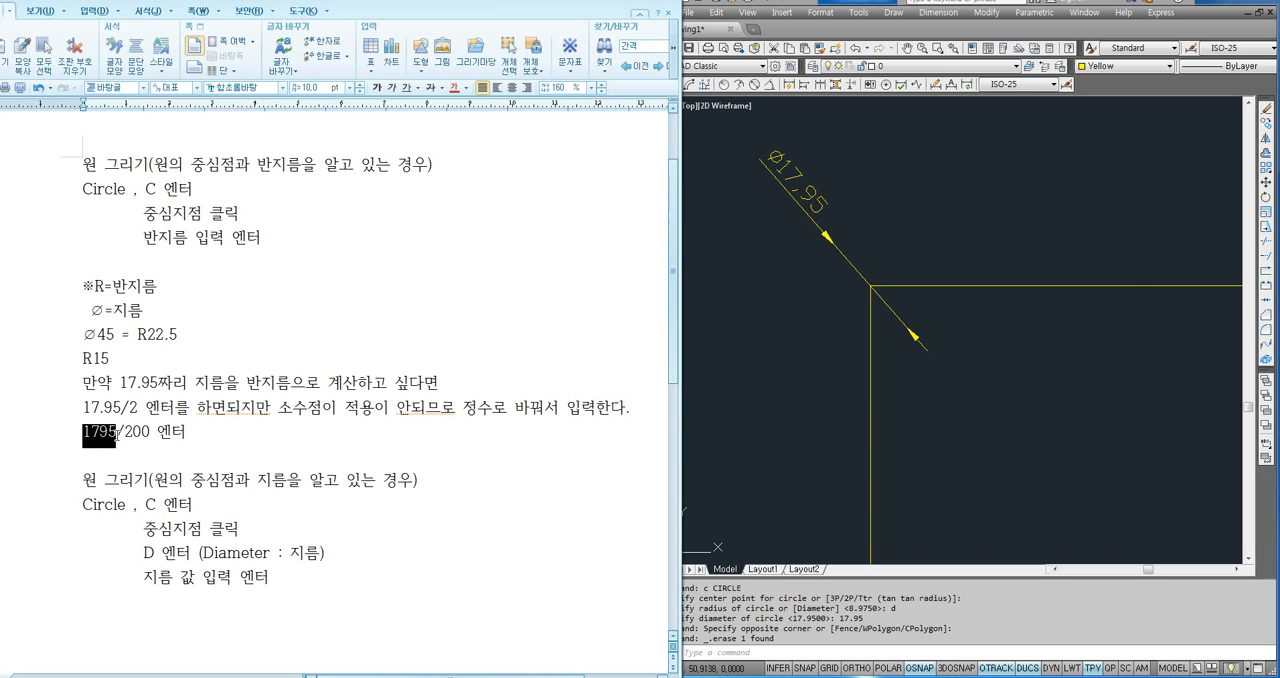
pyautogui.click(134, 434)
# - Switch to AutoCAD and draw a circle centred on the square's upper-left corner with its radius entered as 1795/200
pyautogui.click(738, 354)
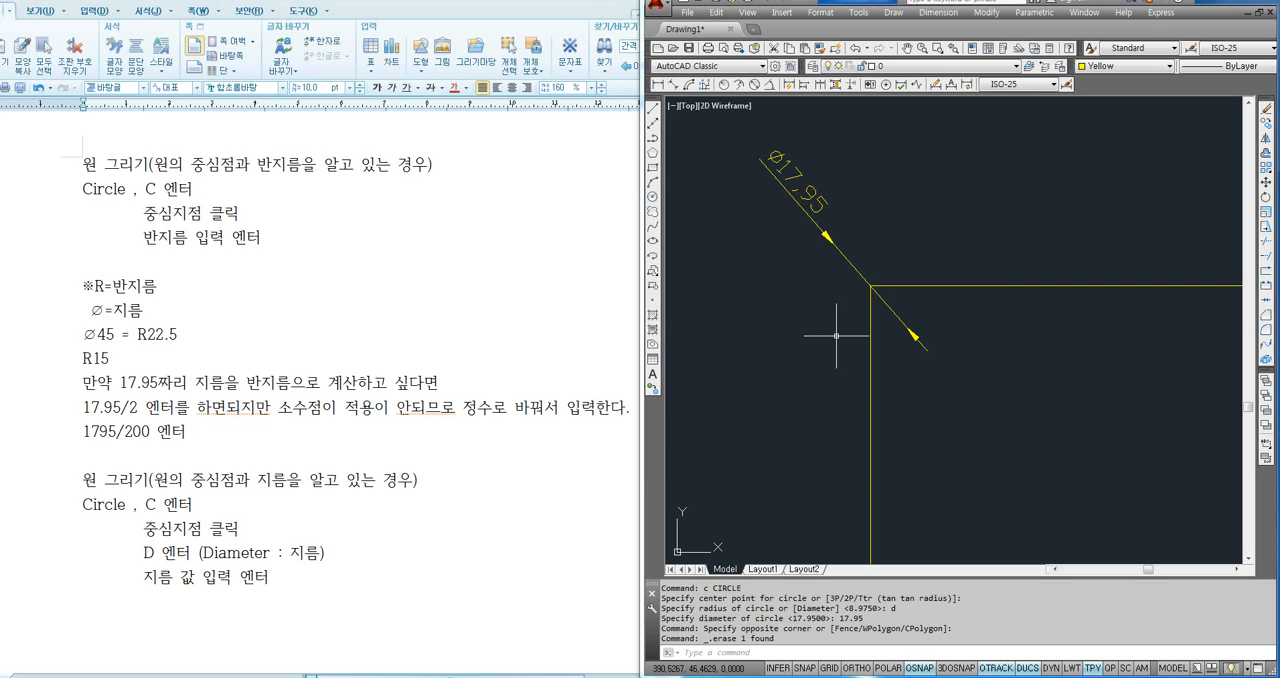
pyautogui.write('C')
pyautogui.press('Return')
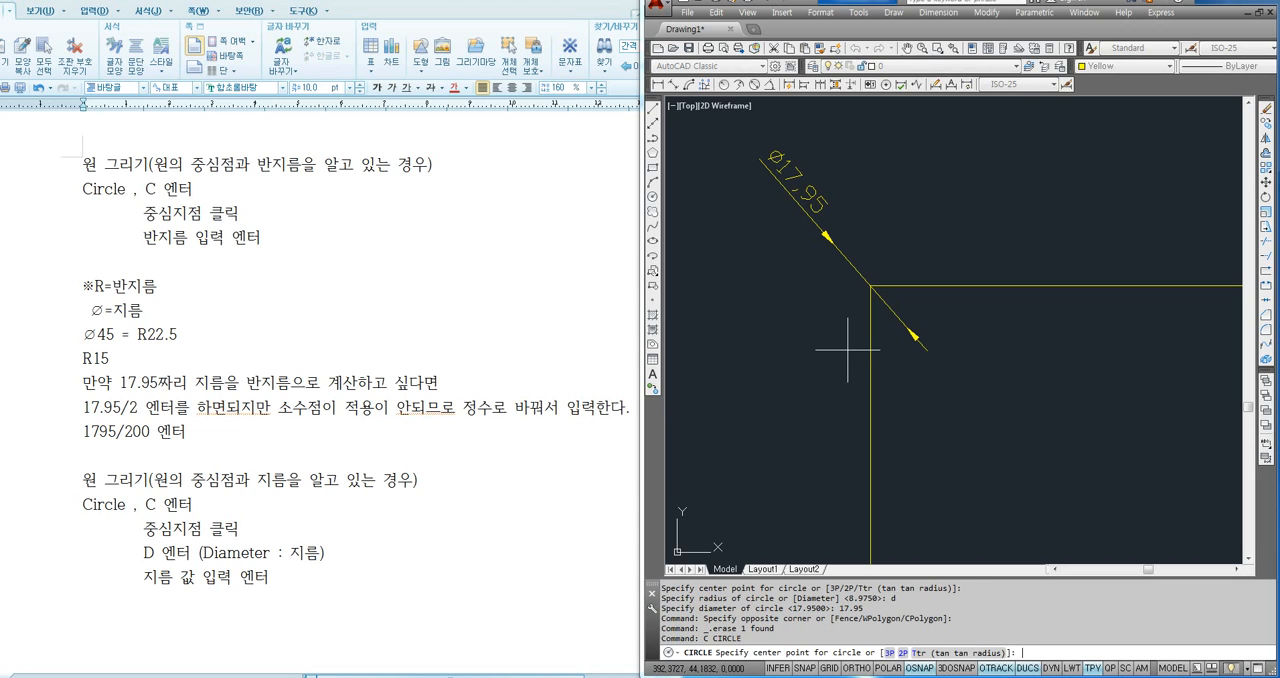
pyautogui.click(870, 286)
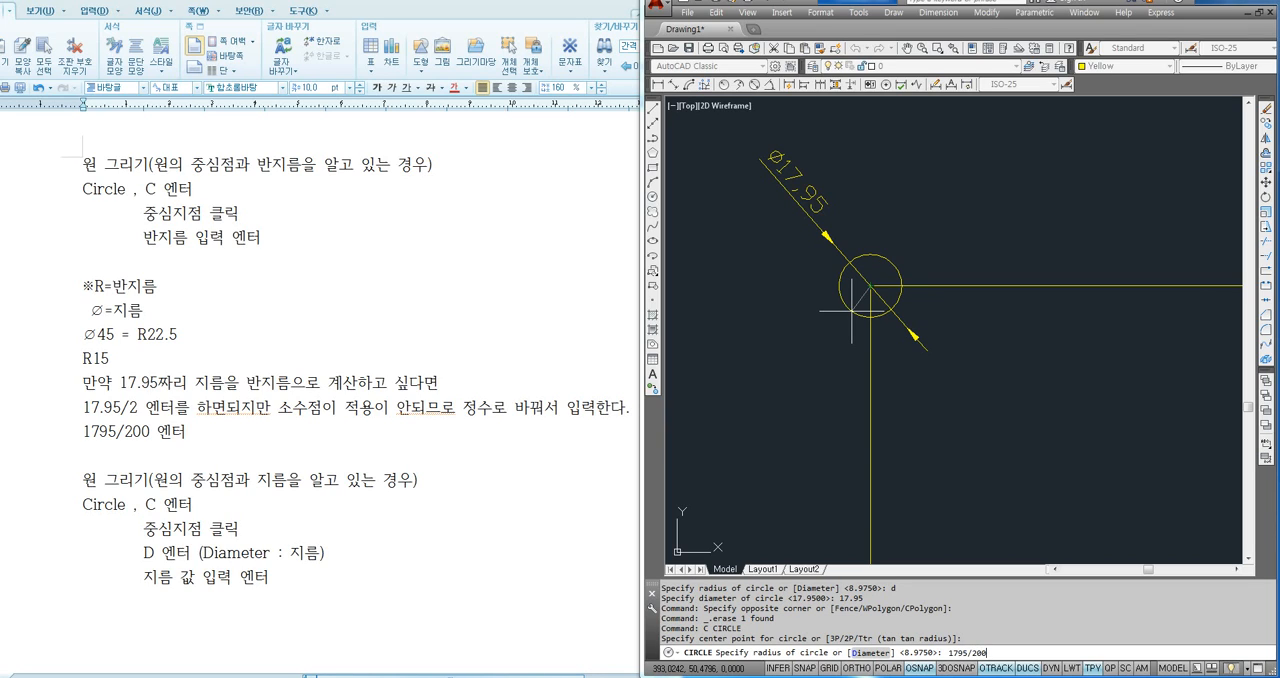
pyautogui.press('Return')
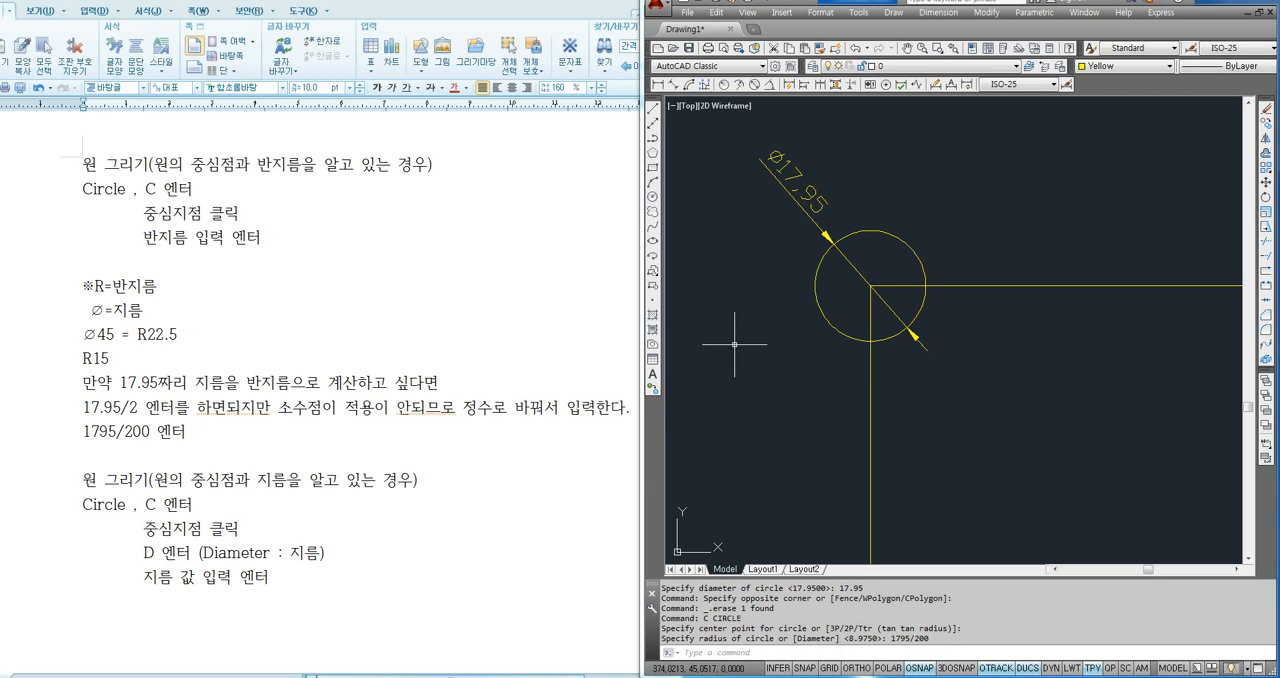
pyautogui.scroll(-2, 684, 330)
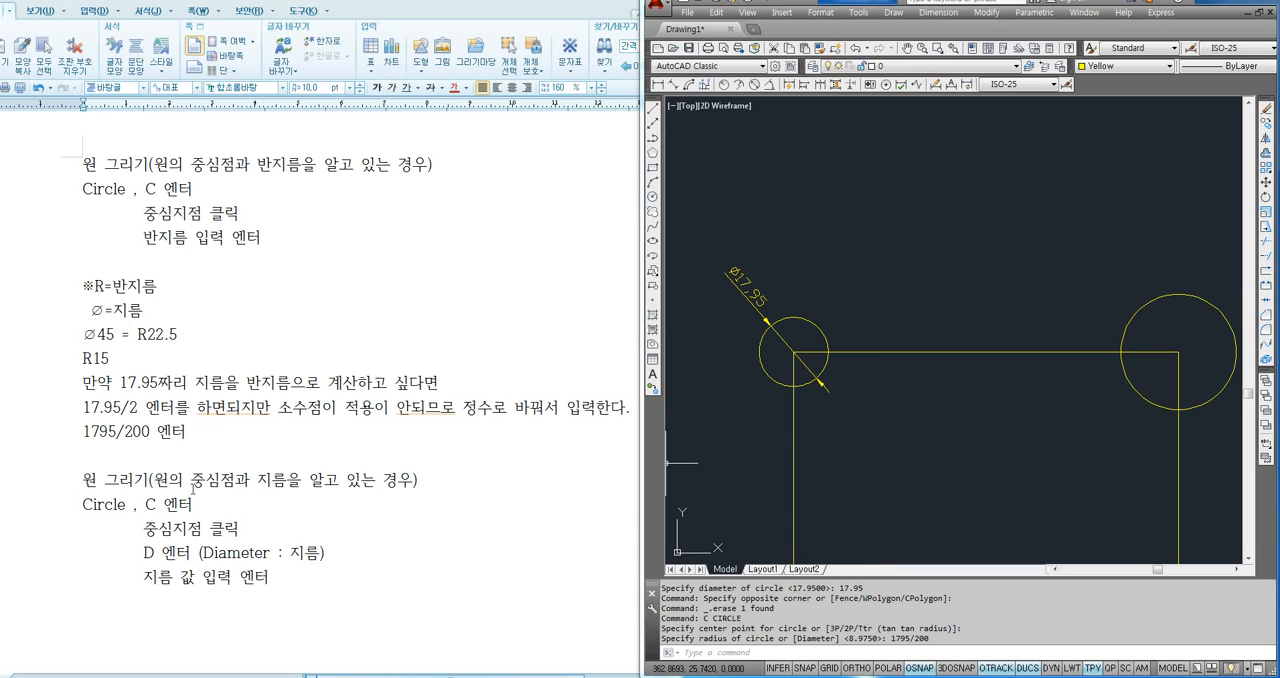
pyautogui.scroll(2, 753, 400)
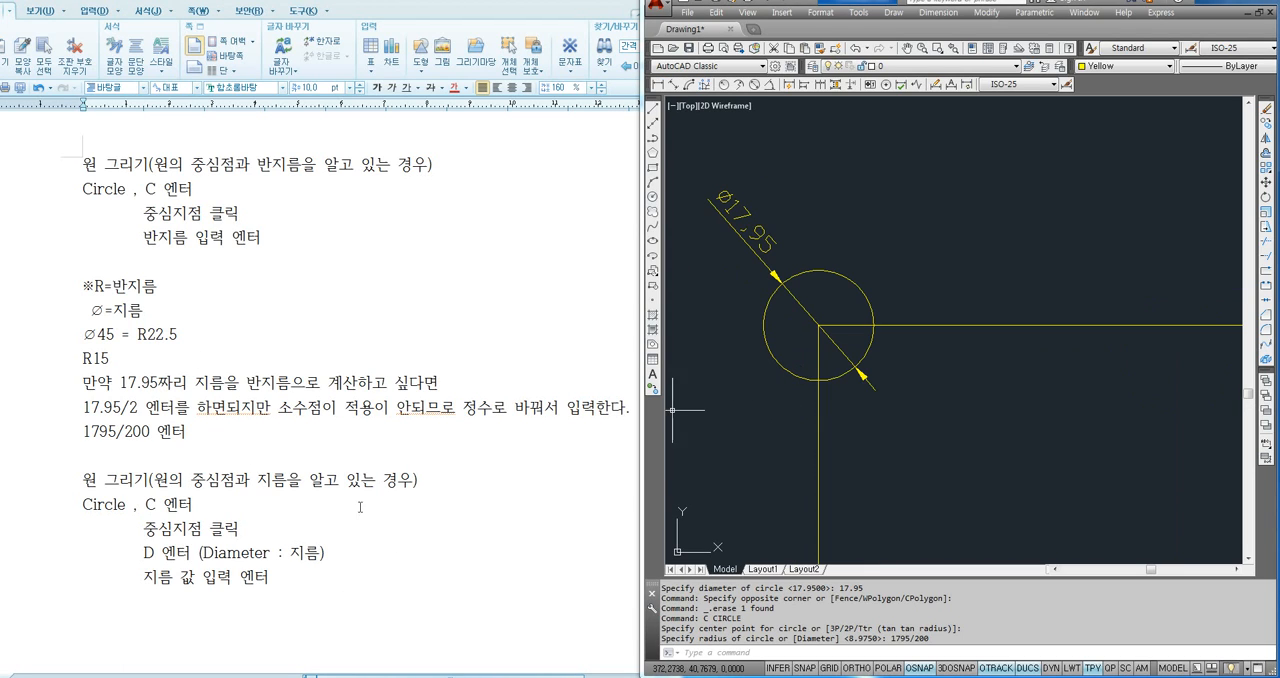
# - Switch to the Hangul notes and review the 17.95/2 and 1795/200 lines and the Diameter option instruction
pyautogui.click(361, 507)
pyautogui.scroll(-1, 361, 507)
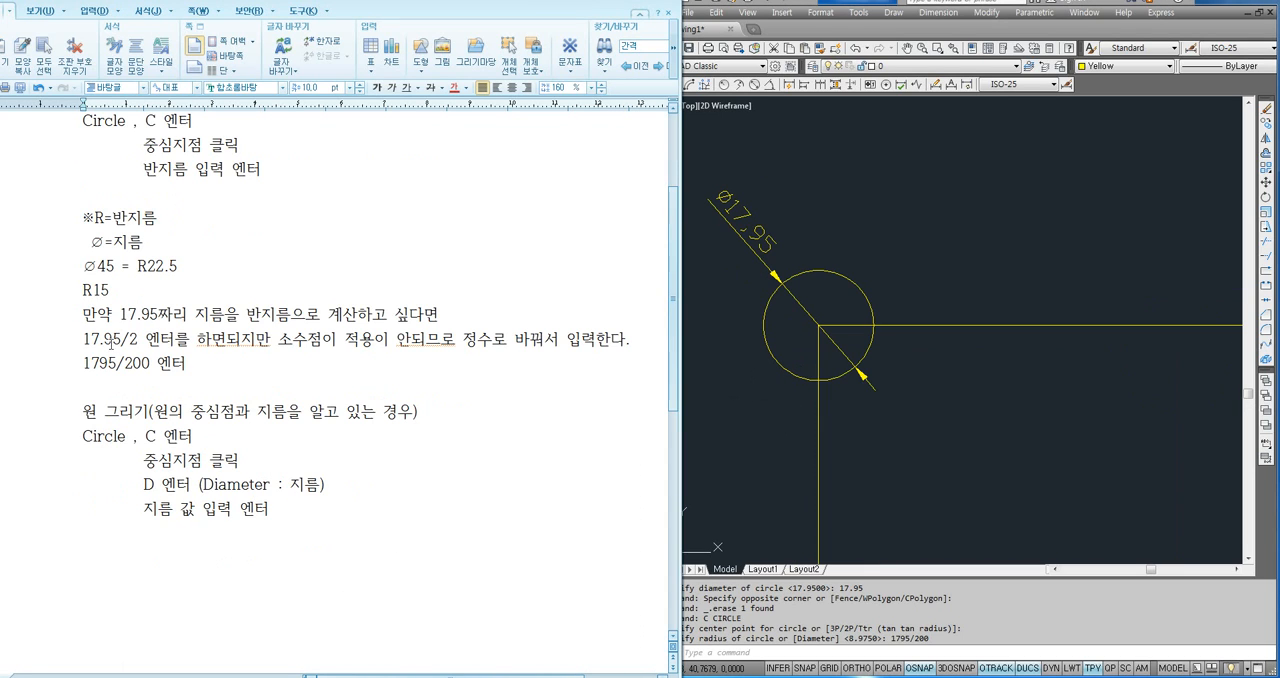
pyautogui.moveTo(113, 340); pyautogui.dragTo(149, 366)
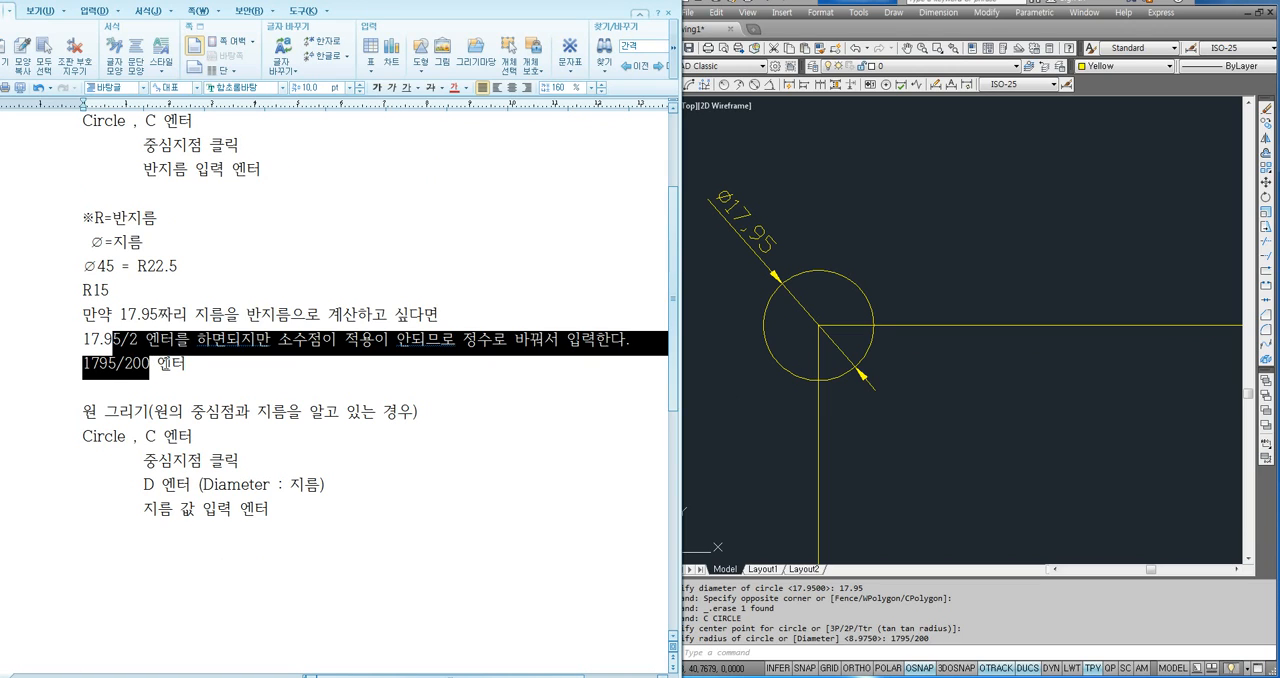
pyautogui.click(185, 363)
pyautogui.moveTo(85, 340); pyautogui.dragTo(186, 363)
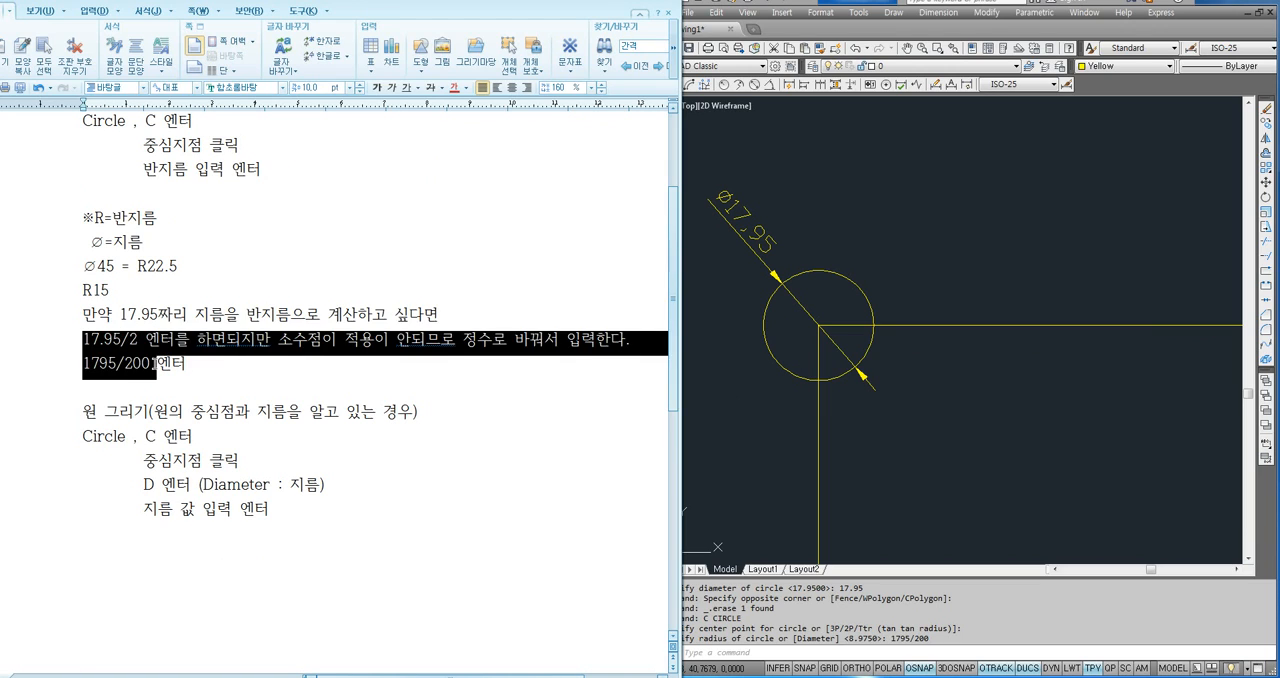
pyautogui.click(186, 363)
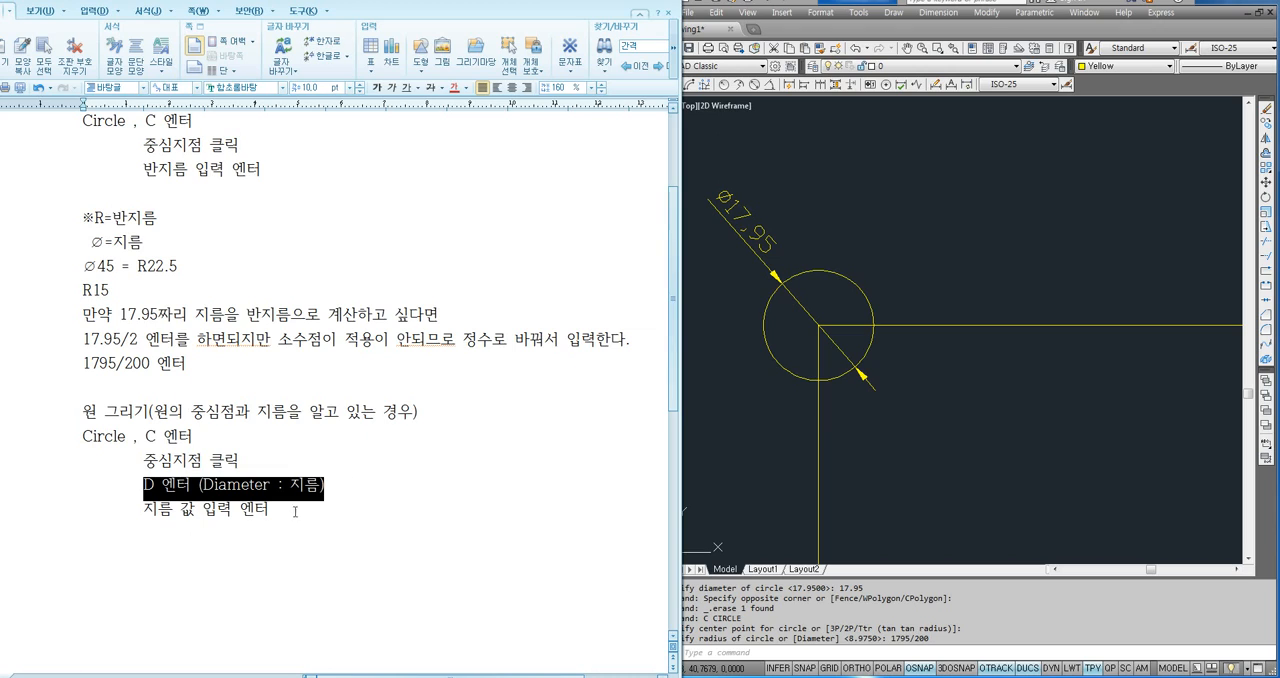
pyautogui.click(773, 348)
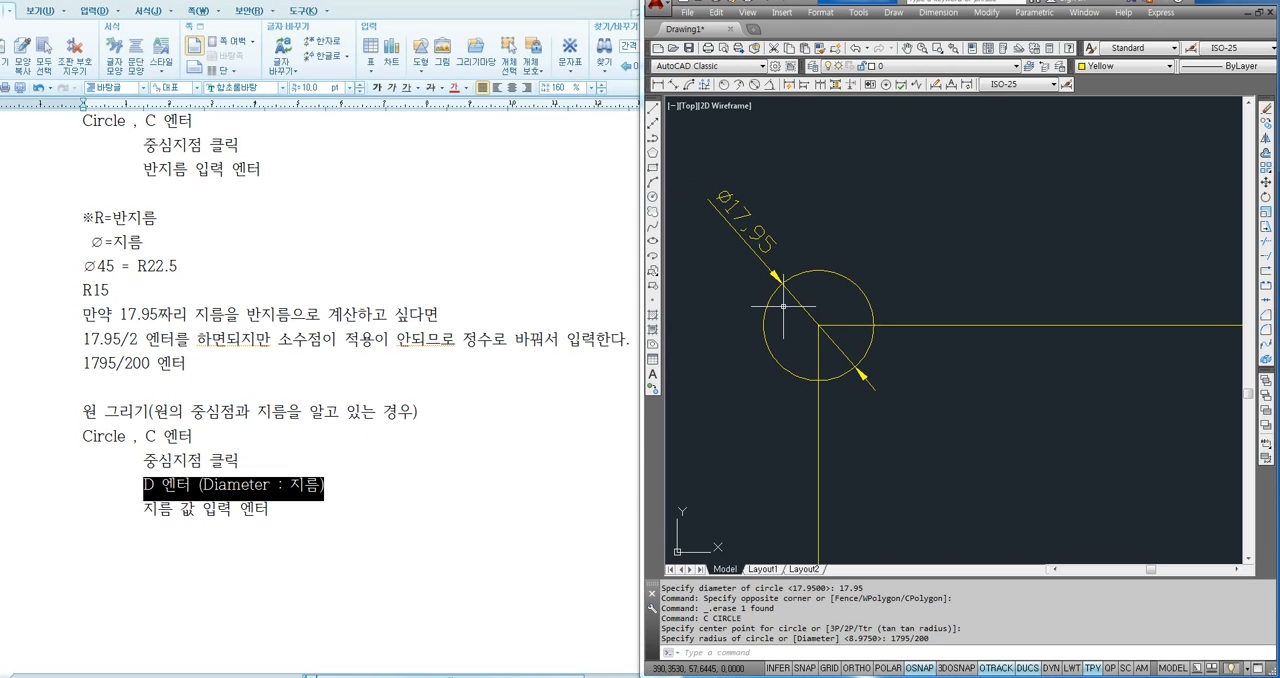
pyautogui.press('Escape')
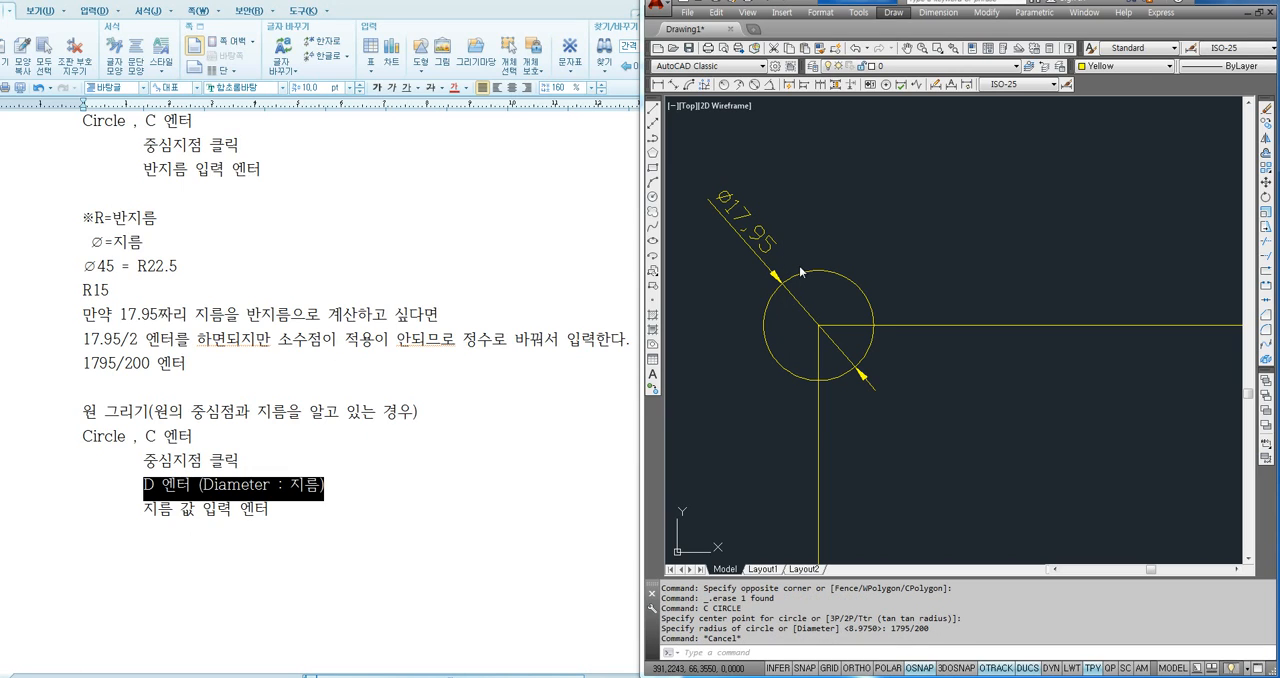
pyautogui.click(416, 453)
pyautogui.click(793, 323)
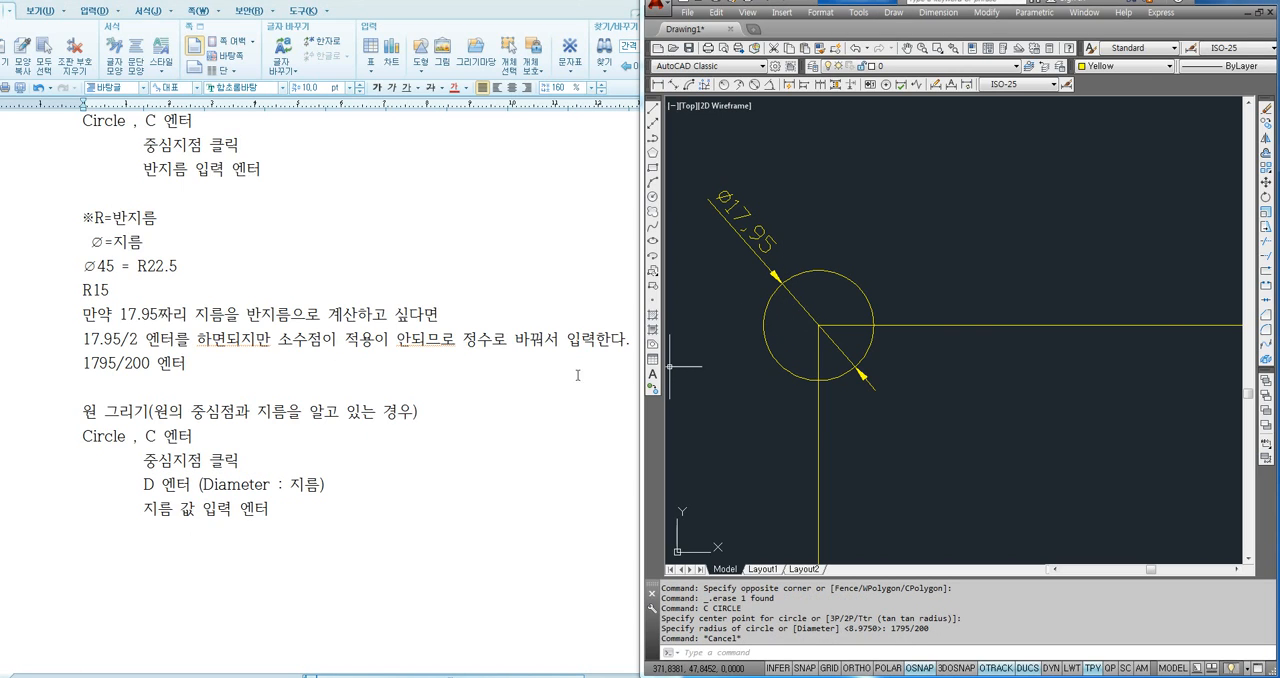
pyautogui.moveTo(122, 338); pyautogui.dragTo(136, 339)
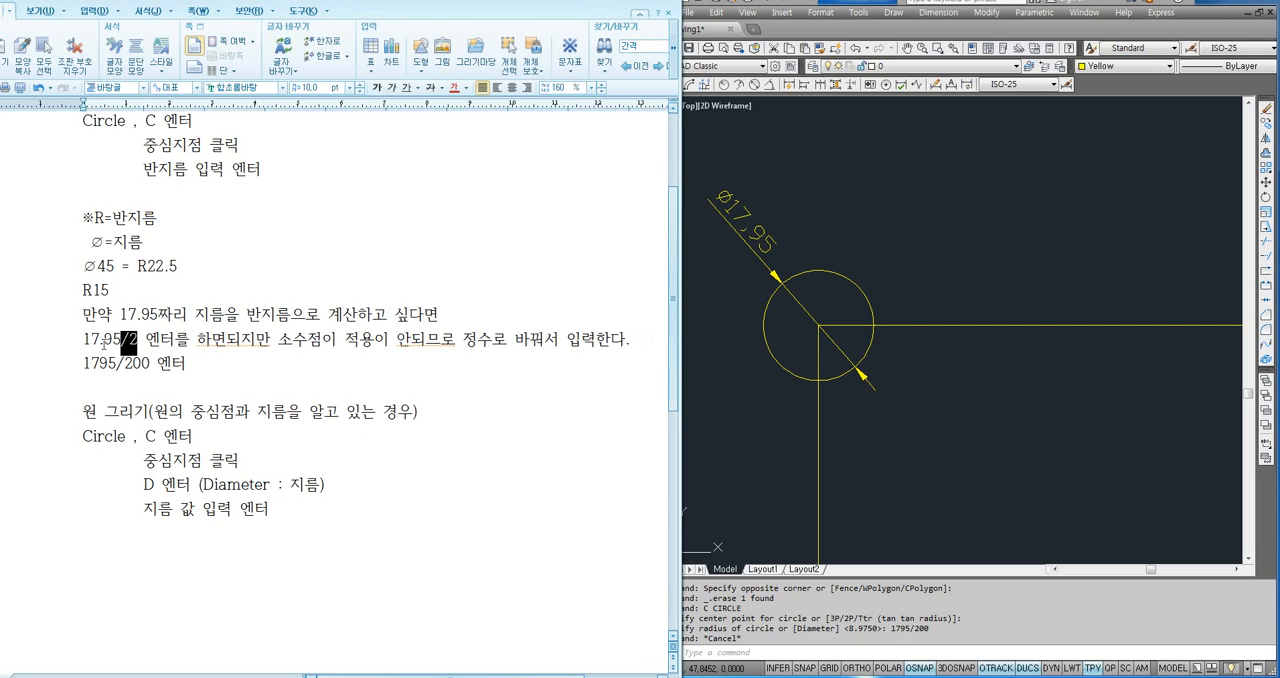
pyautogui.click(123, 341)
pyautogui.moveTo(121, 340); pyautogui.dragTo(136, 342)
pyautogui.click(142, 341)
pyautogui.click(190, 340)
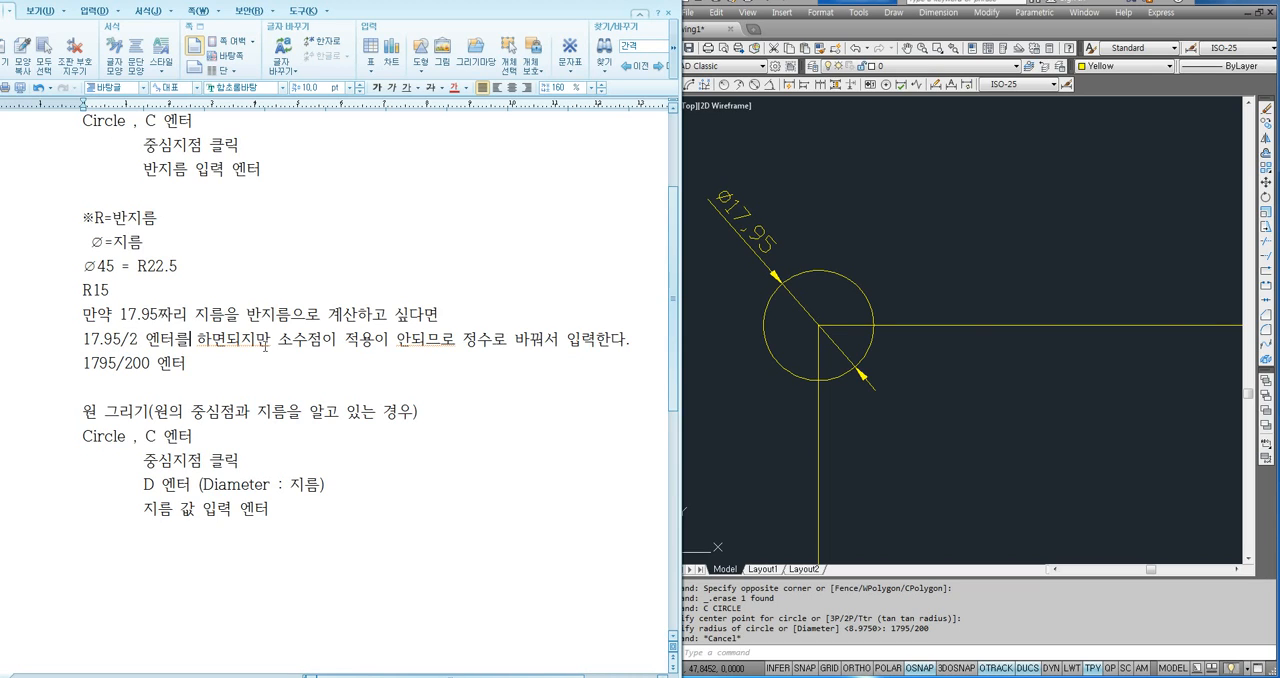
# - Switch to AutoCAD and draw a vertical line from the midpoint of the square's top edge to the midpoint of its bottom edge
pyautogui.click(786, 418)
pyautogui.scroll(-2, 713, 371)
pyautogui.moveTo(857, 441); pyautogui.dragTo(845, 307, button='middle')
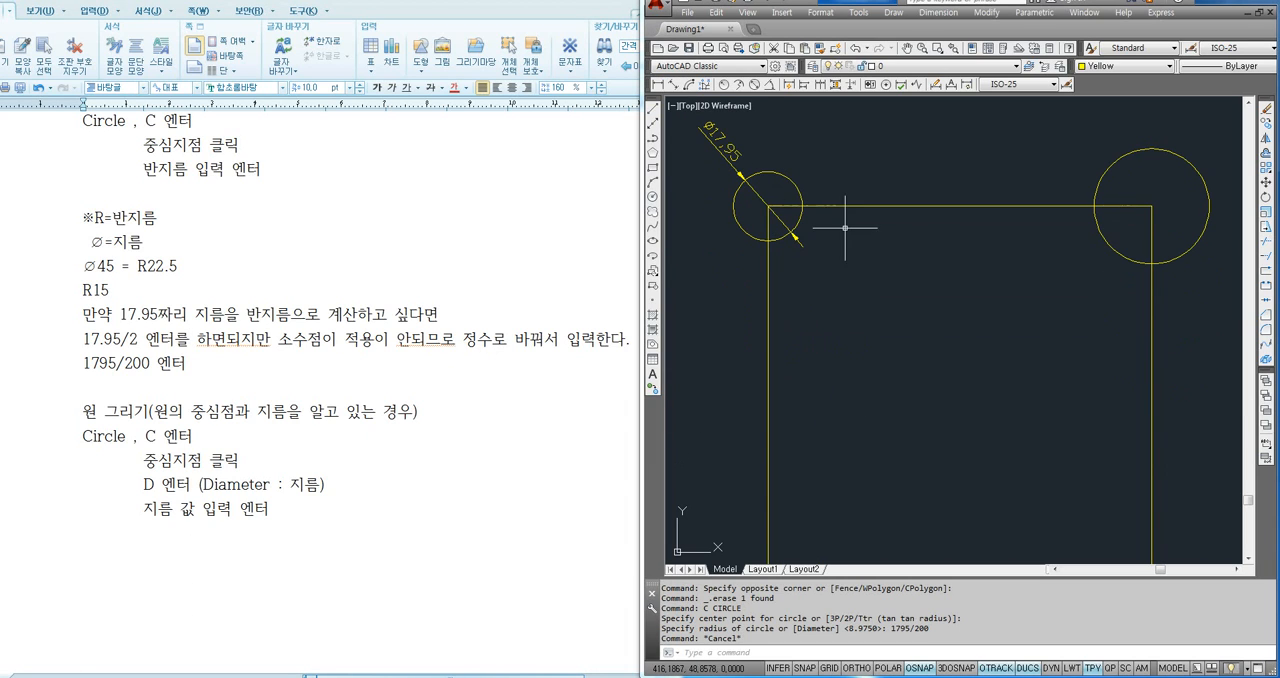
pyautogui.write('l')
pyautogui.press('Return')
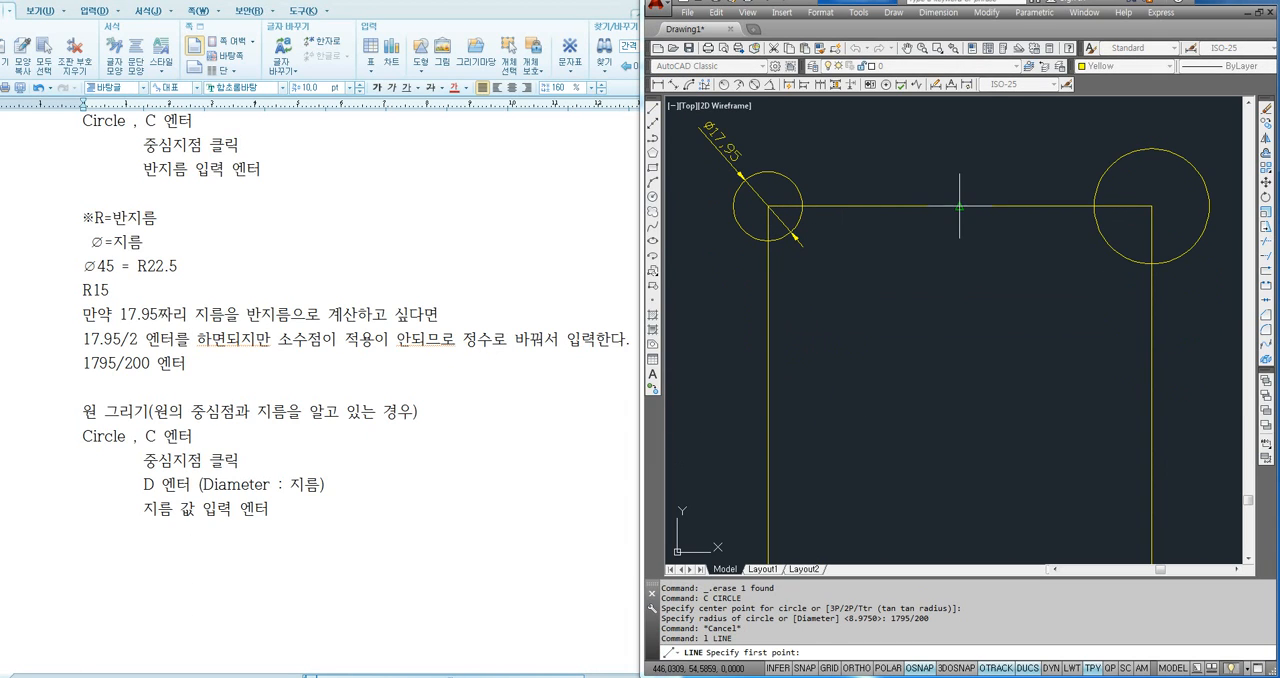
pyautogui.click(959, 206)
pyautogui.scroll(-4, 990, 350)
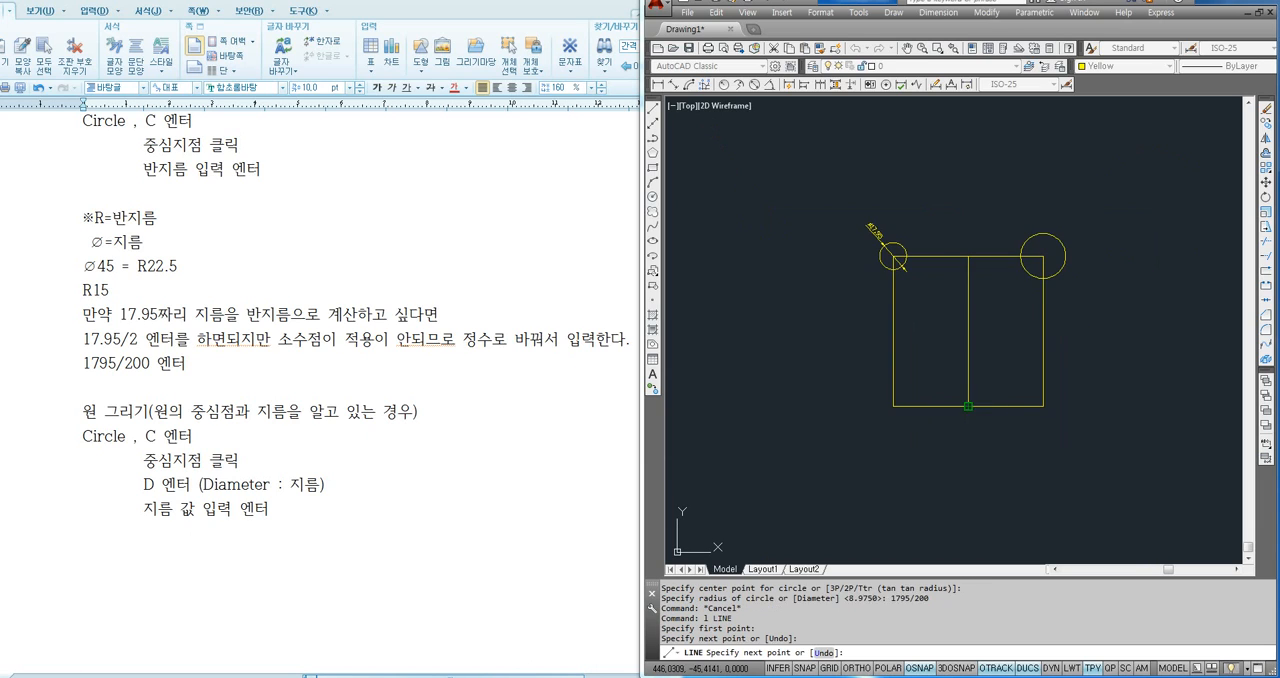
pyautogui.click(968, 405)
pyautogui.scroll(2, 986, 300)
pyautogui.press('Return')
pyautogui.write('o')
pyautogui.press('Return')
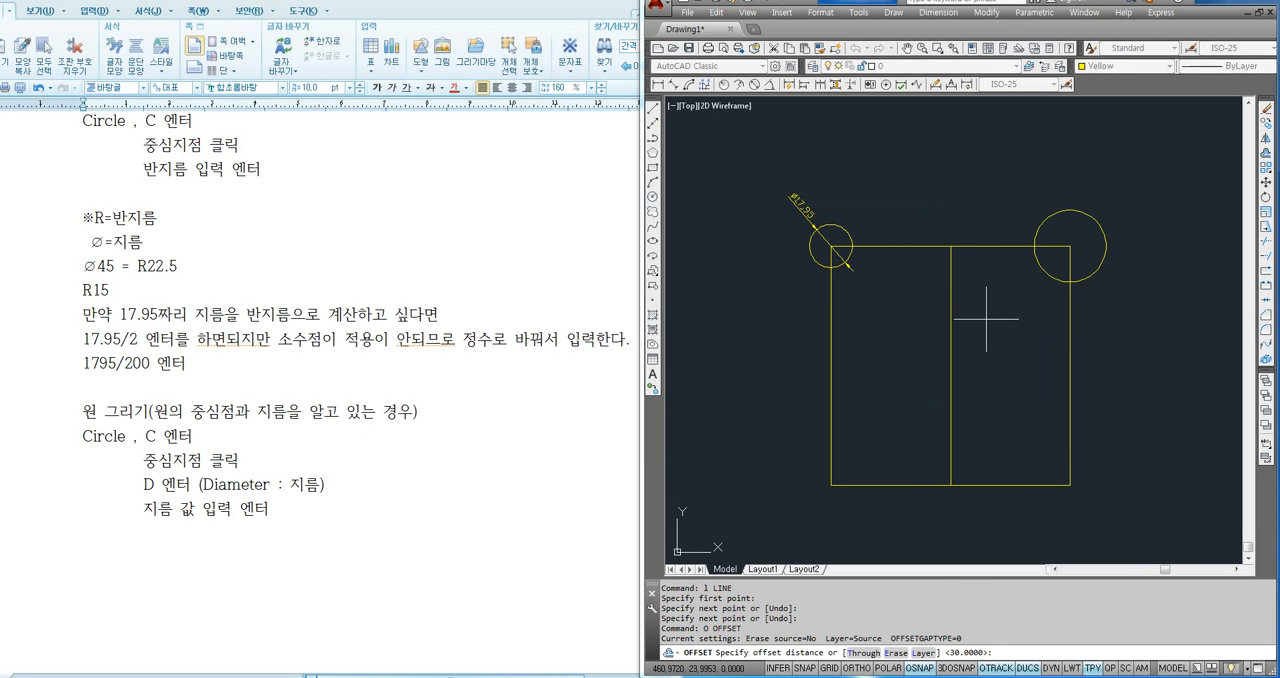
pyautogui.press('Escape')
# - Draw a vertical line from the square's top edge to its bottom edge, about 12.7 units left of the centre line
pyautogui.write('l')
pyautogui.press('Return')
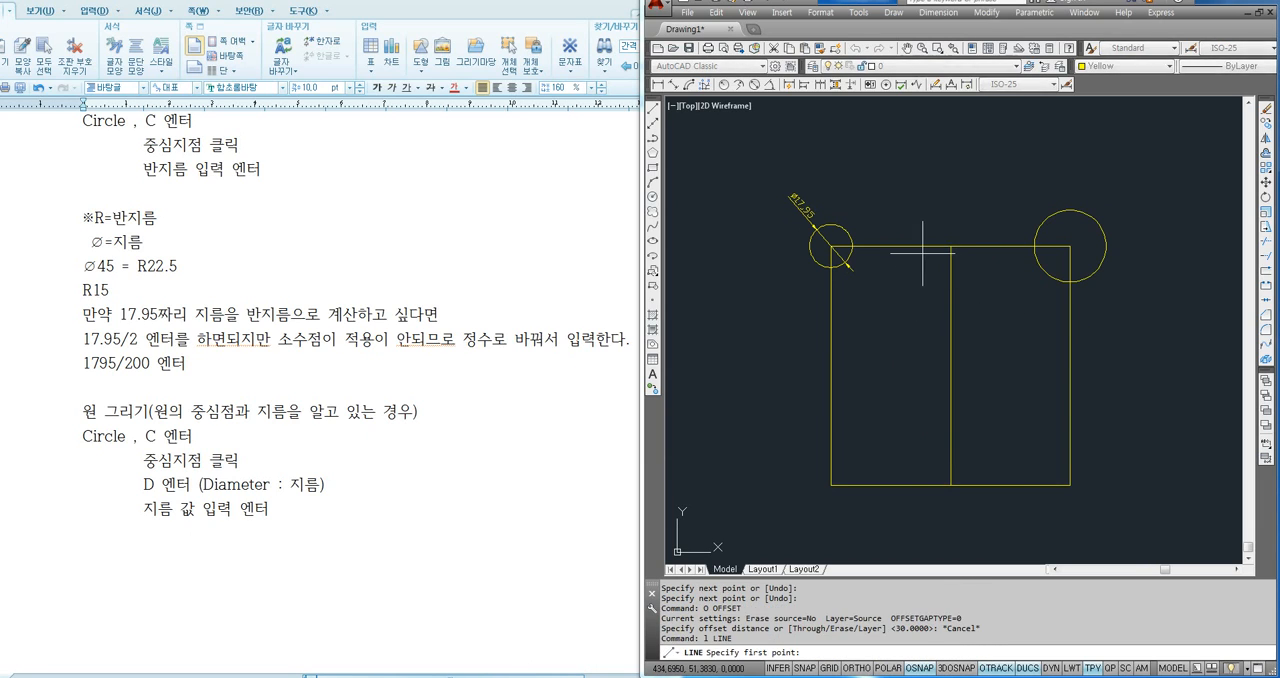
pyautogui.click(920, 247)
pyautogui.click(919, 484)
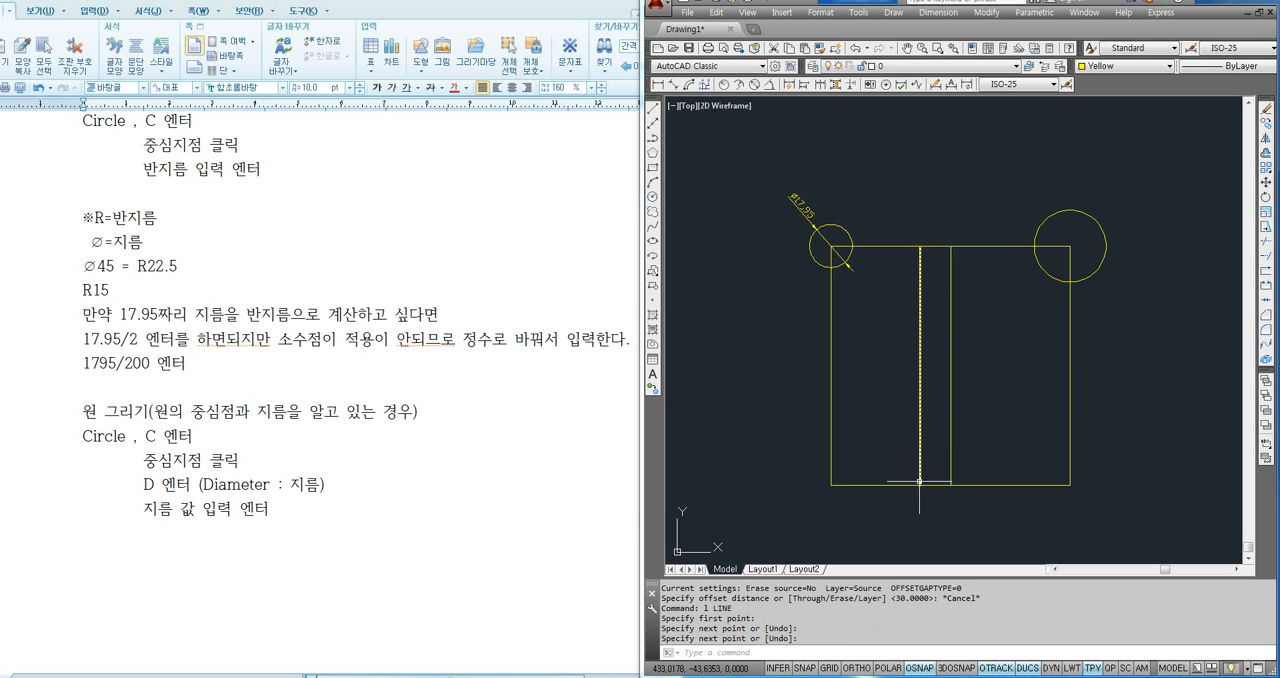
# - Mirror the line left of centre about the square's vertical centre line, keeping the source line
pyautogui.write('mi')
pyautogui.press('Return')
pyautogui.click(938, 421)
pyautogui.click(897, 392)
pyautogui.press('Return')
pyautogui.click(952, 341)
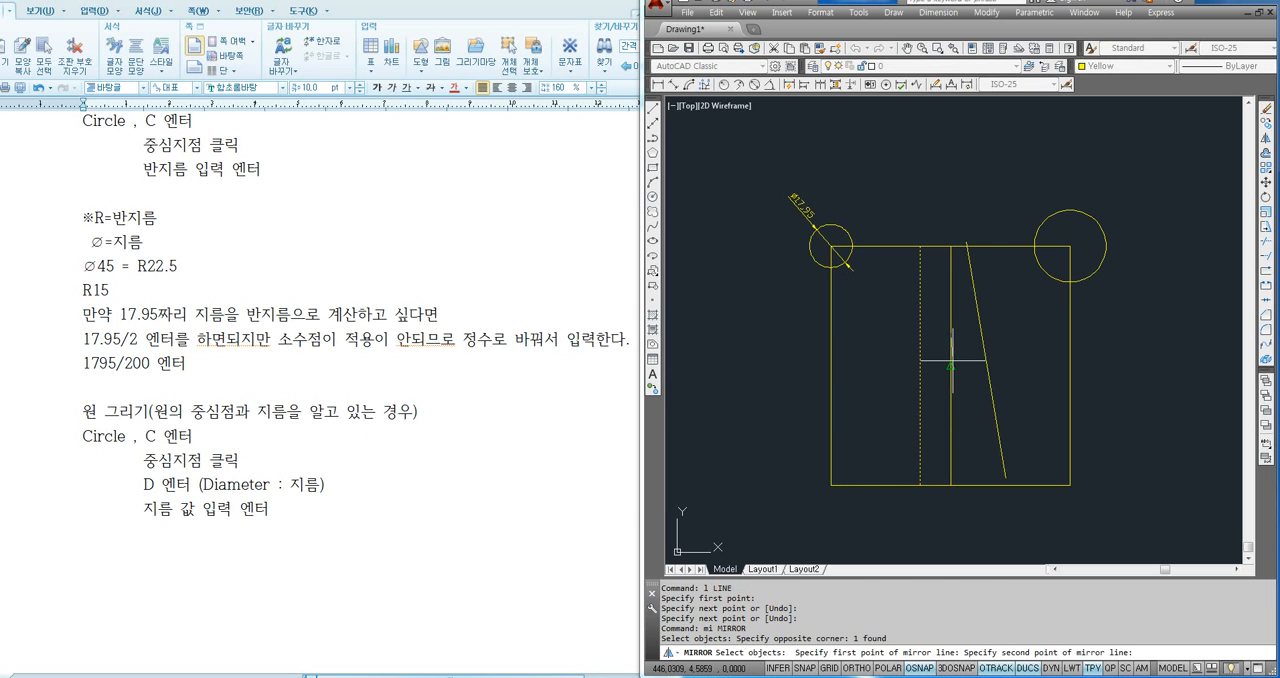
pyautogui.click(951, 366)
pyautogui.press('Return')
# - Add a linear dimension between the upper ends of the two outer vertical lines, placed above the square's top edge
pyautogui.click(655, 84)
pyautogui.scroll(2, 965, 245)
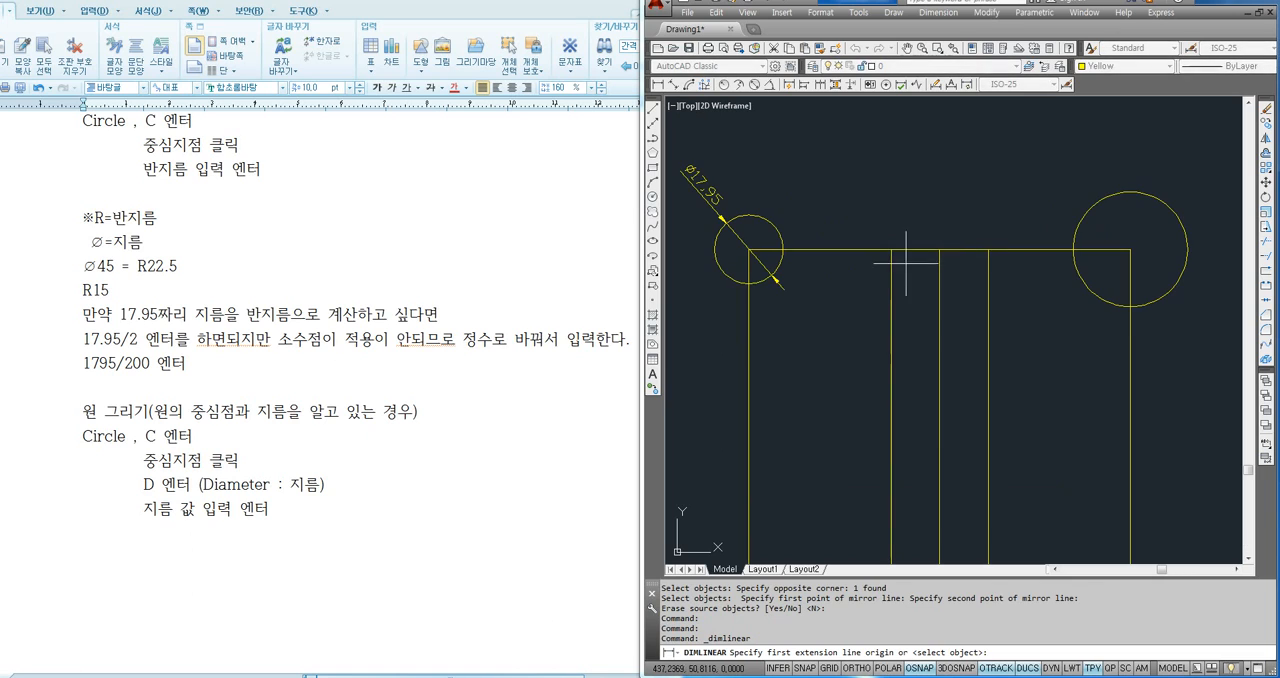
pyautogui.click(891, 249)
pyautogui.click(988, 249)
pyautogui.click(960, 218)
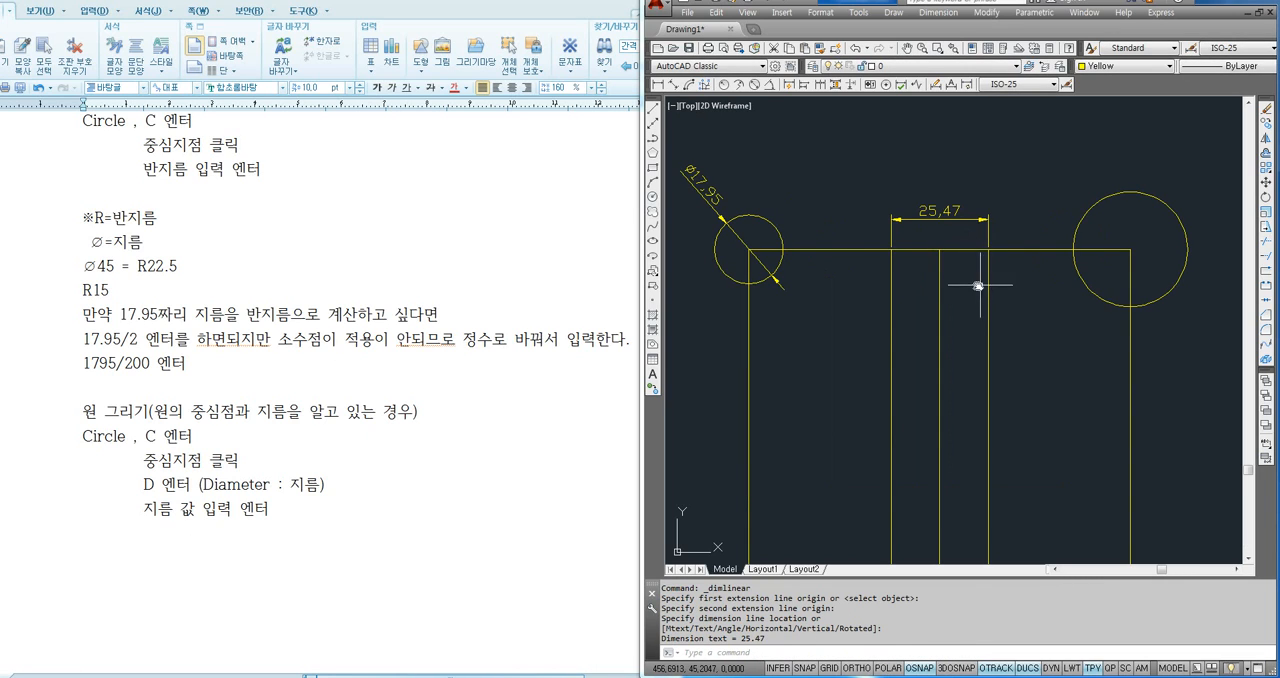
# - Delete the two vertical lines on either side of the square's centre line
pyautogui.moveTo(979, 286); pyautogui.dragTo(909, 255, button='middle')
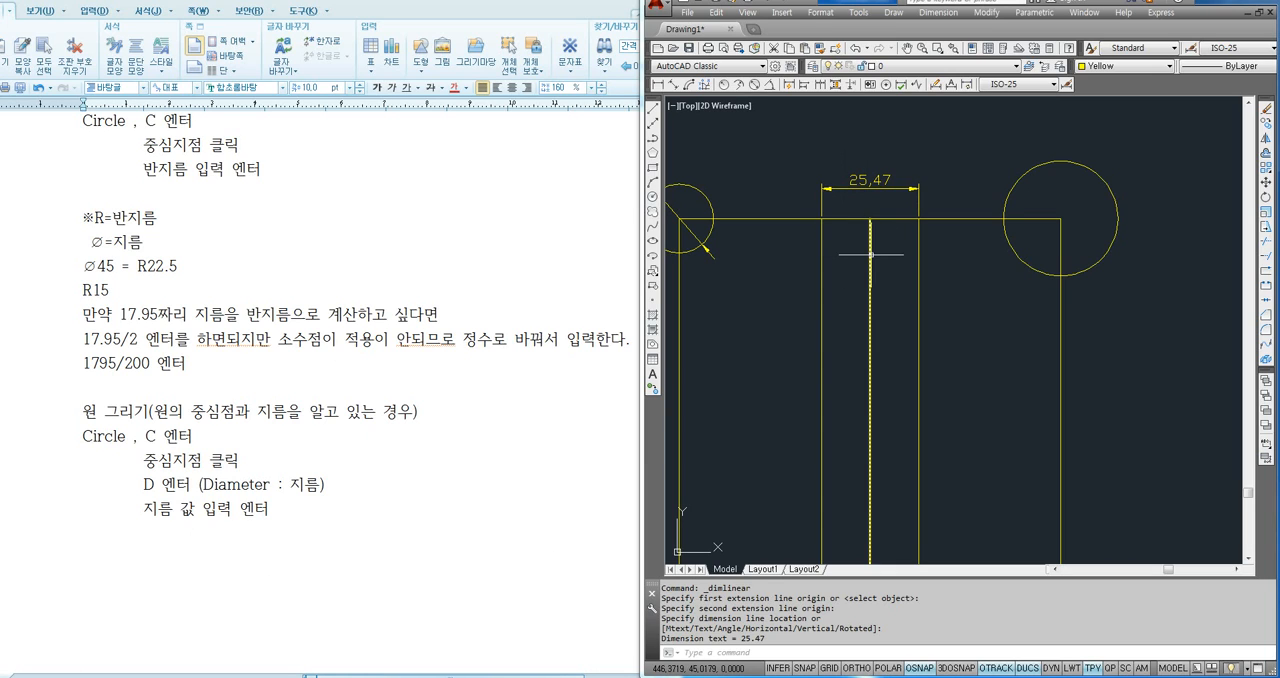
pyautogui.click(980, 286)
pyautogui.click(910, 320)
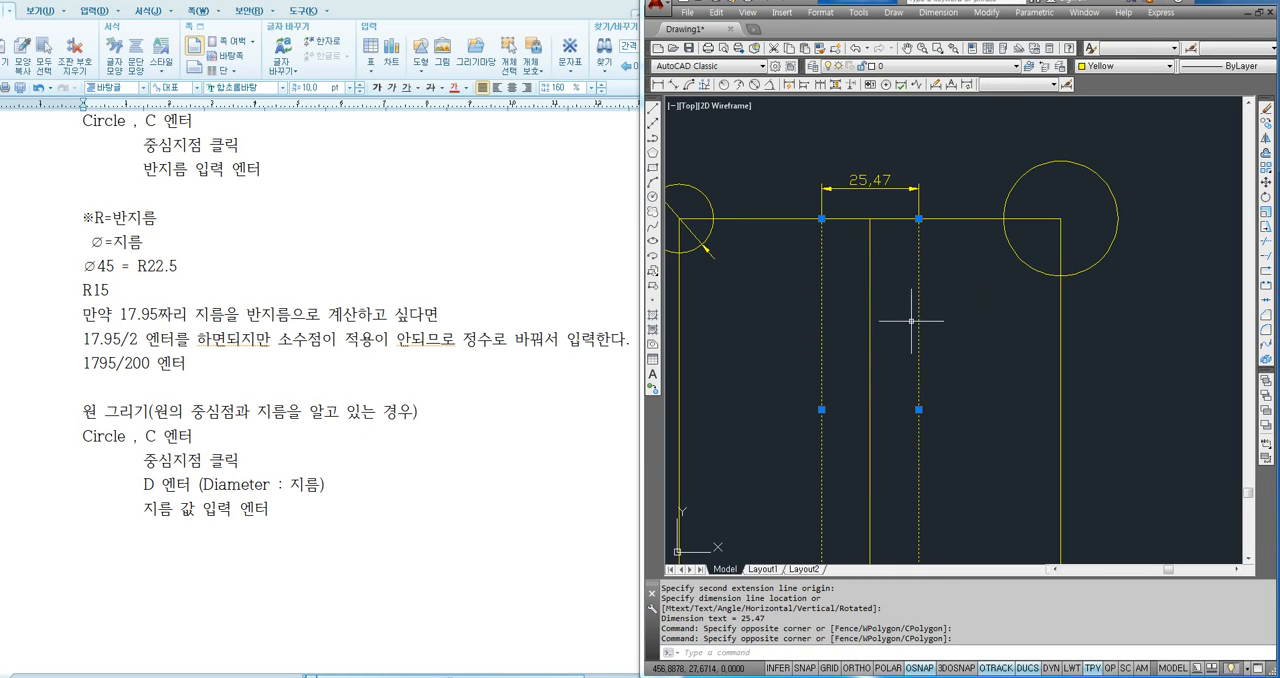
pyautogui.press('Delete')
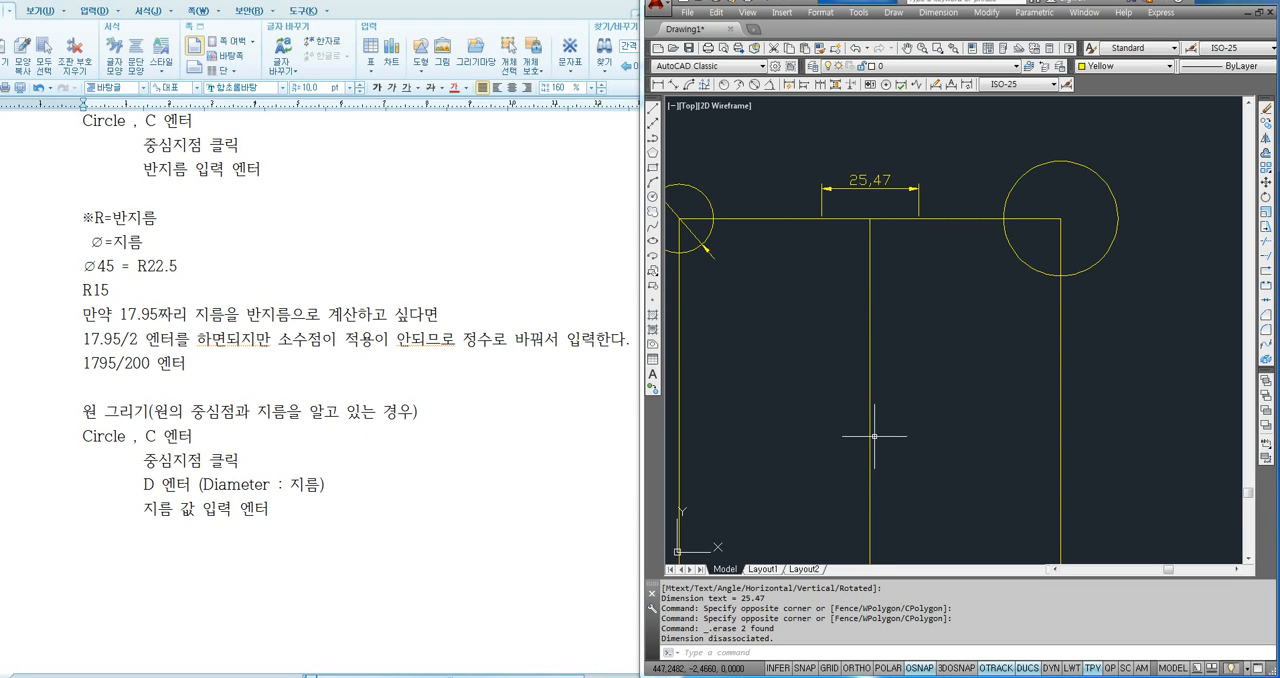
# - Offset the square's vertical centre line to both sides by the fractional distance 2547/200
pyautogui.scroll(-2, 905, 330)
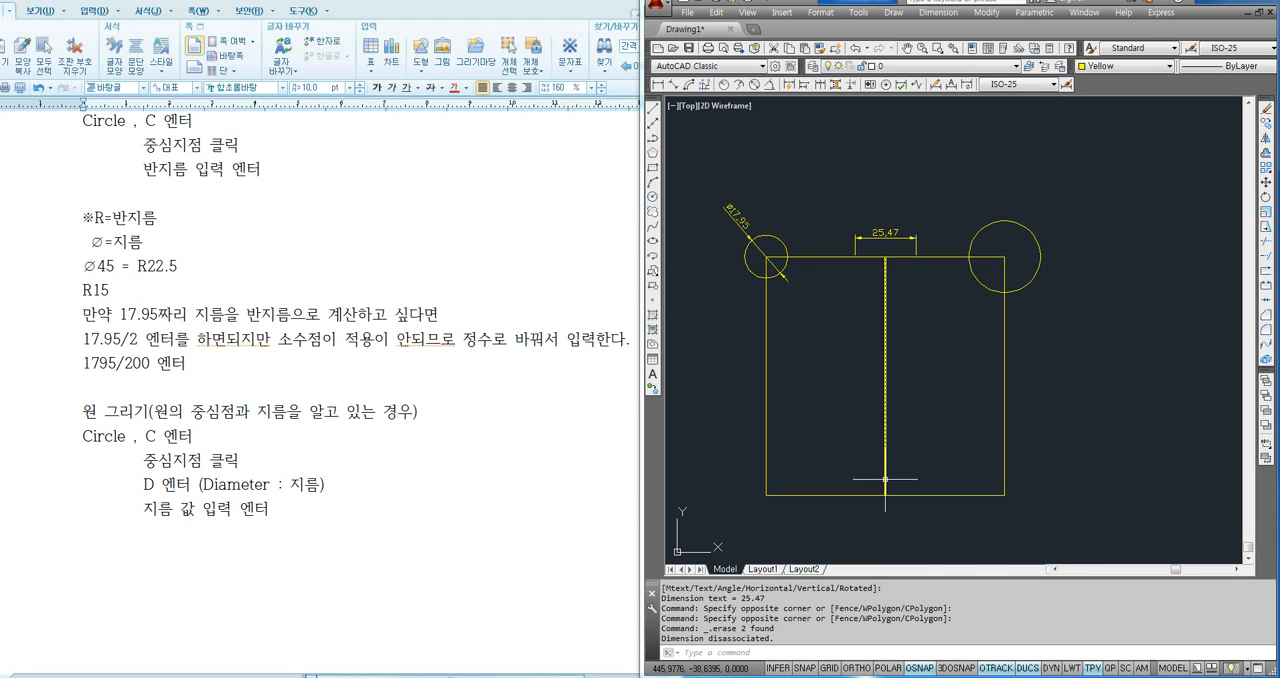
pyautogui.scroll(2, 876, 419)
pyautogui.click(890, 202)
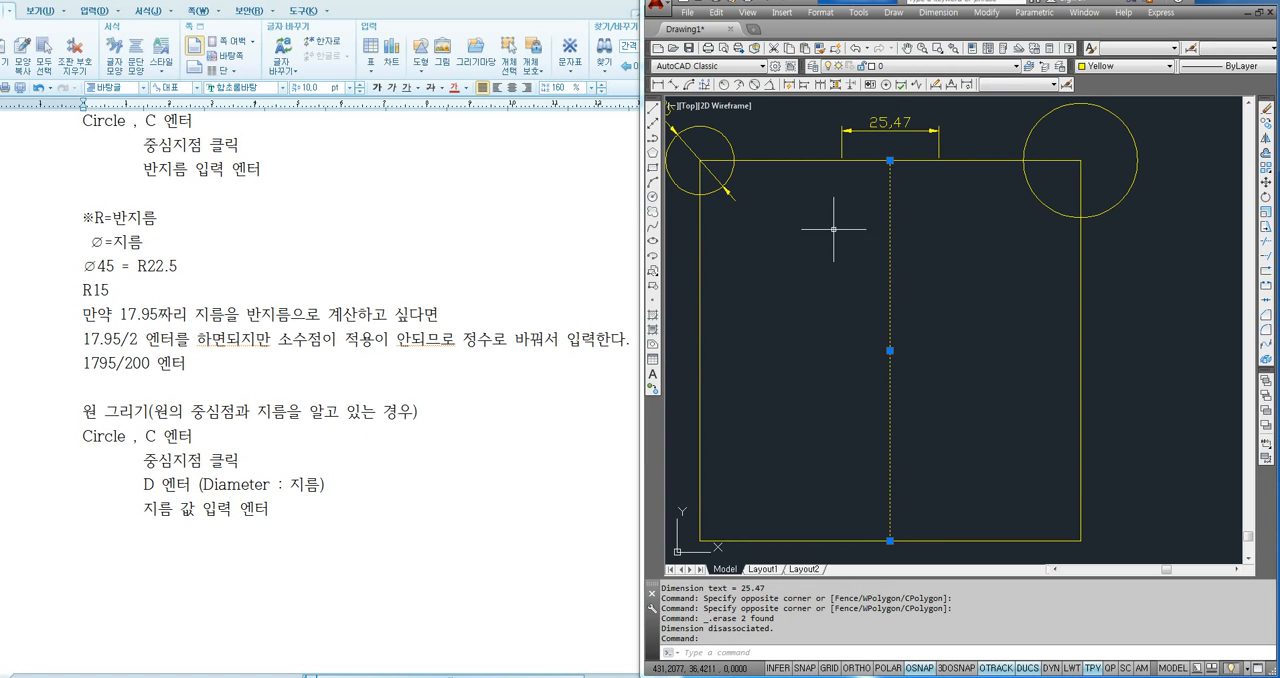
pyautogui.press('Escape')
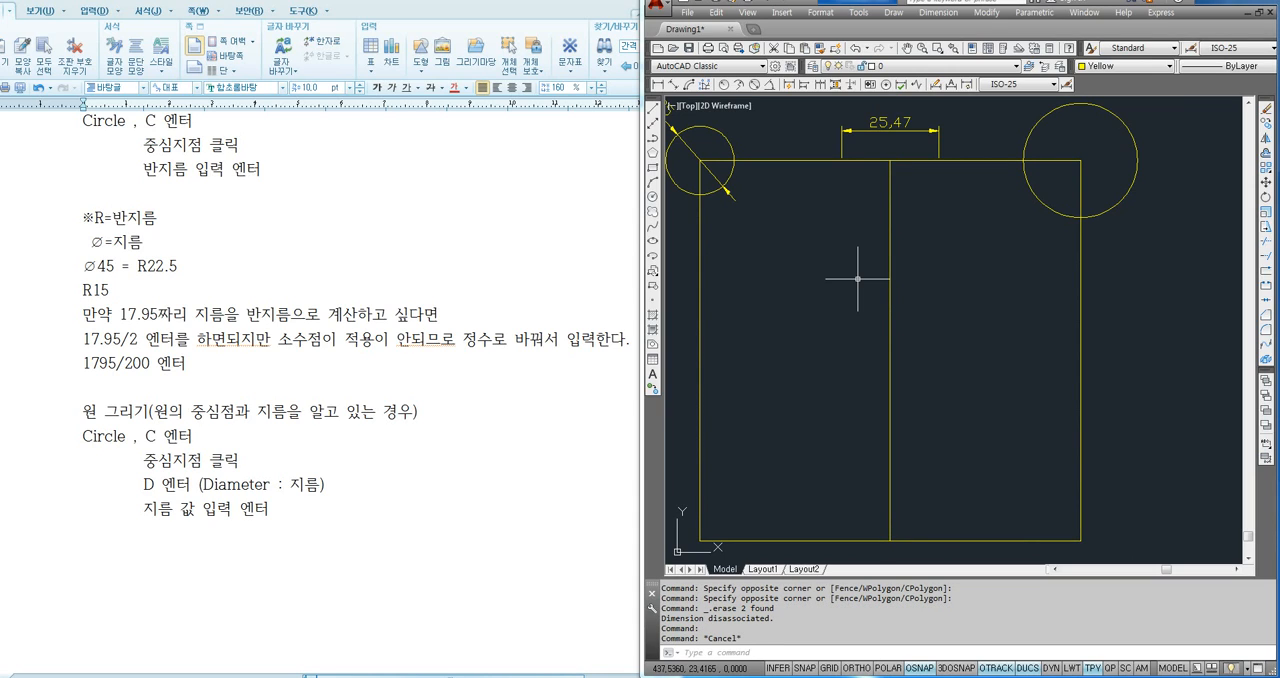
pyautogui.write('o')
pyautogui.press('Return')
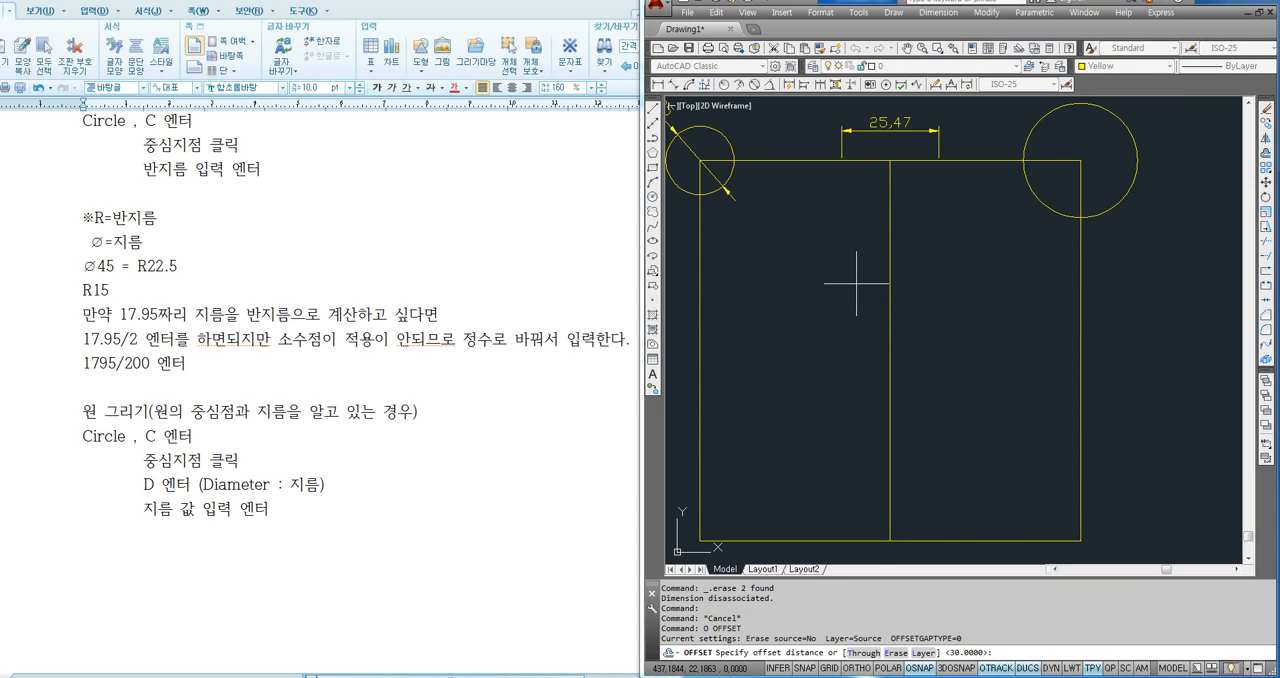
pyautogui.write('2547/200')
pyautogui.press('Return')
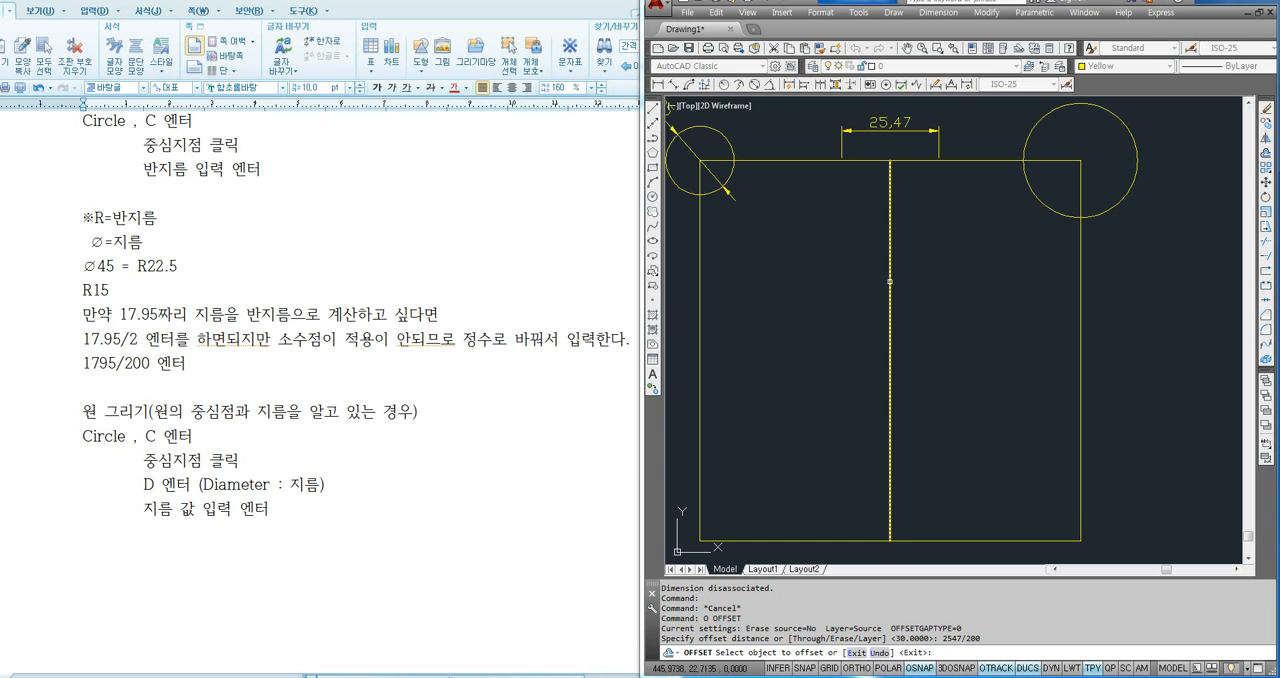
pyautogui.click(890, 282)
pyautogui.click(862, 268)
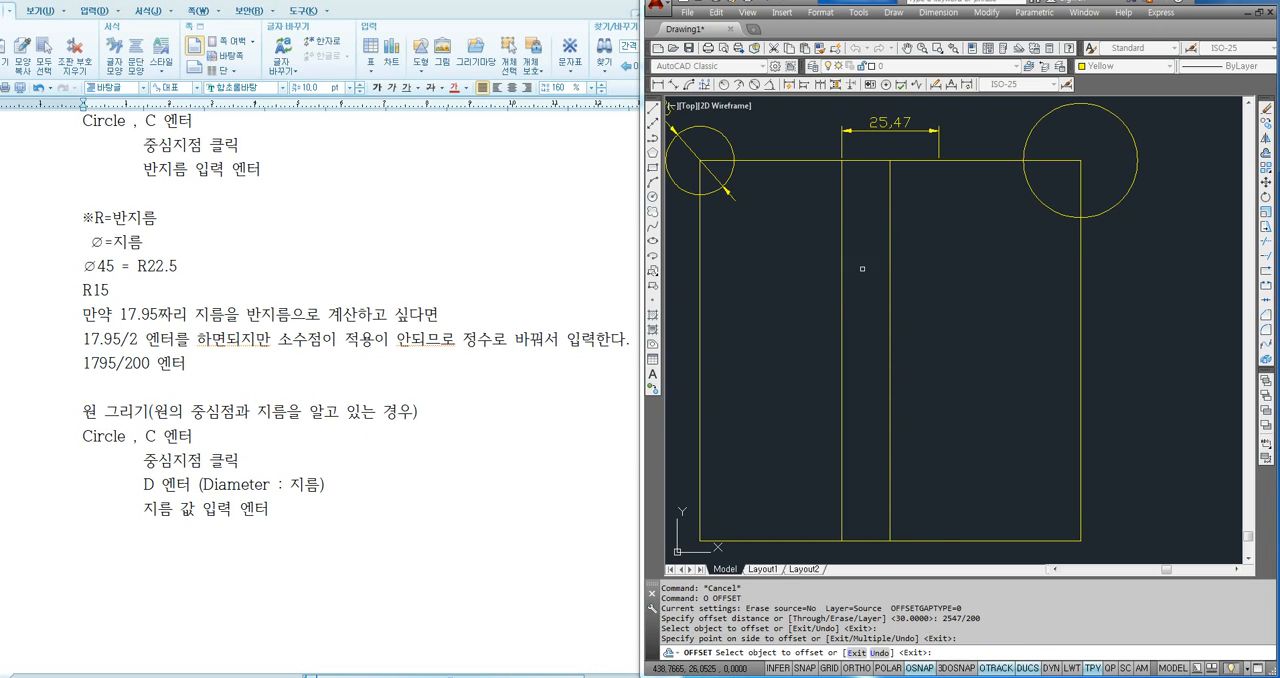
pyautogui.click(887, 269)
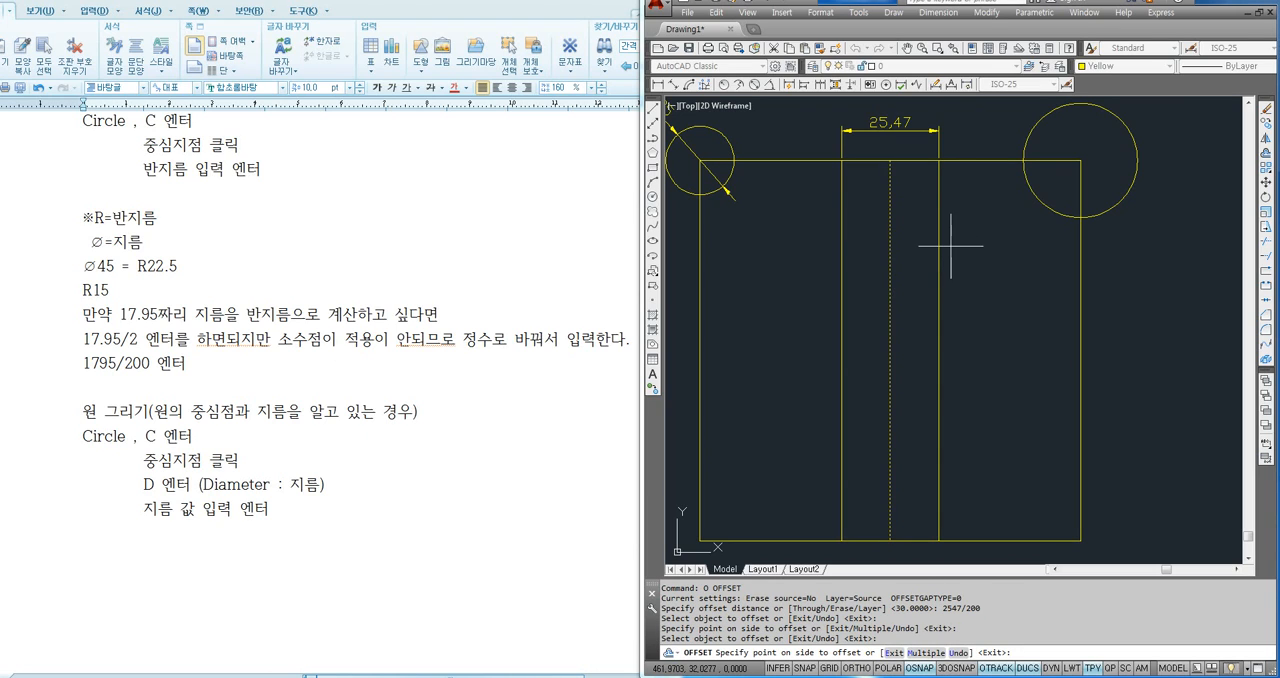
pyautogui.click(985, 265)
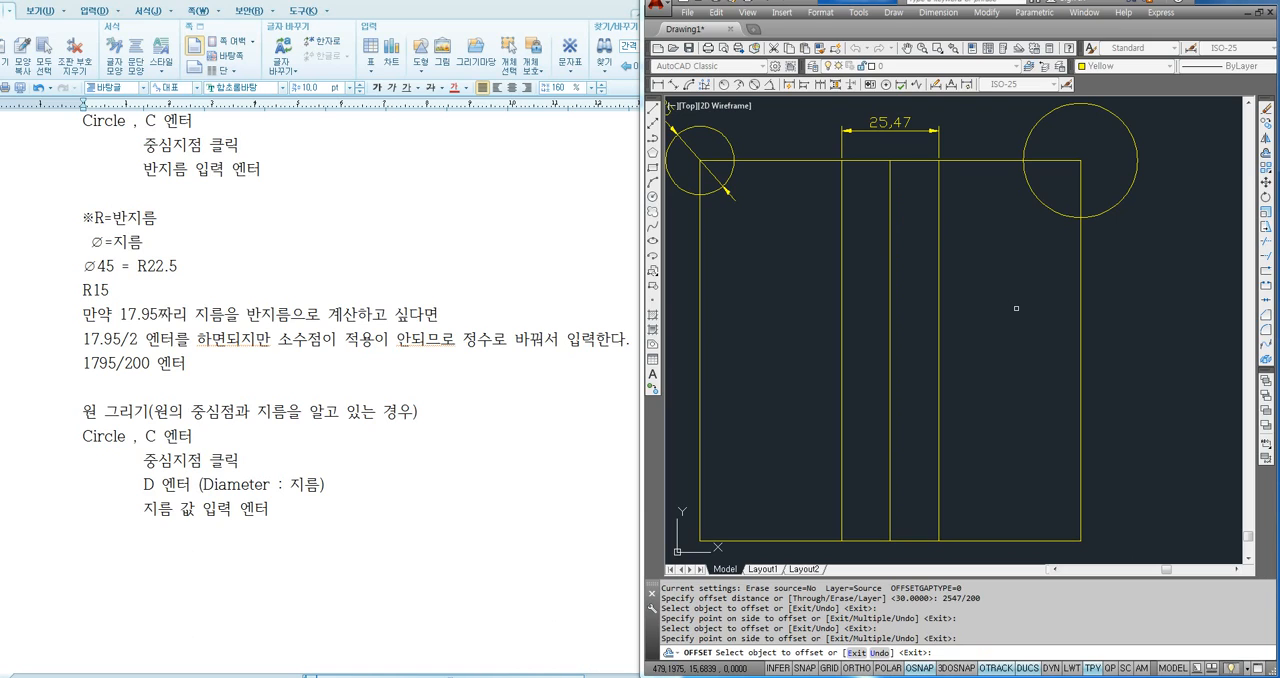
pyautogui.press('Escape')
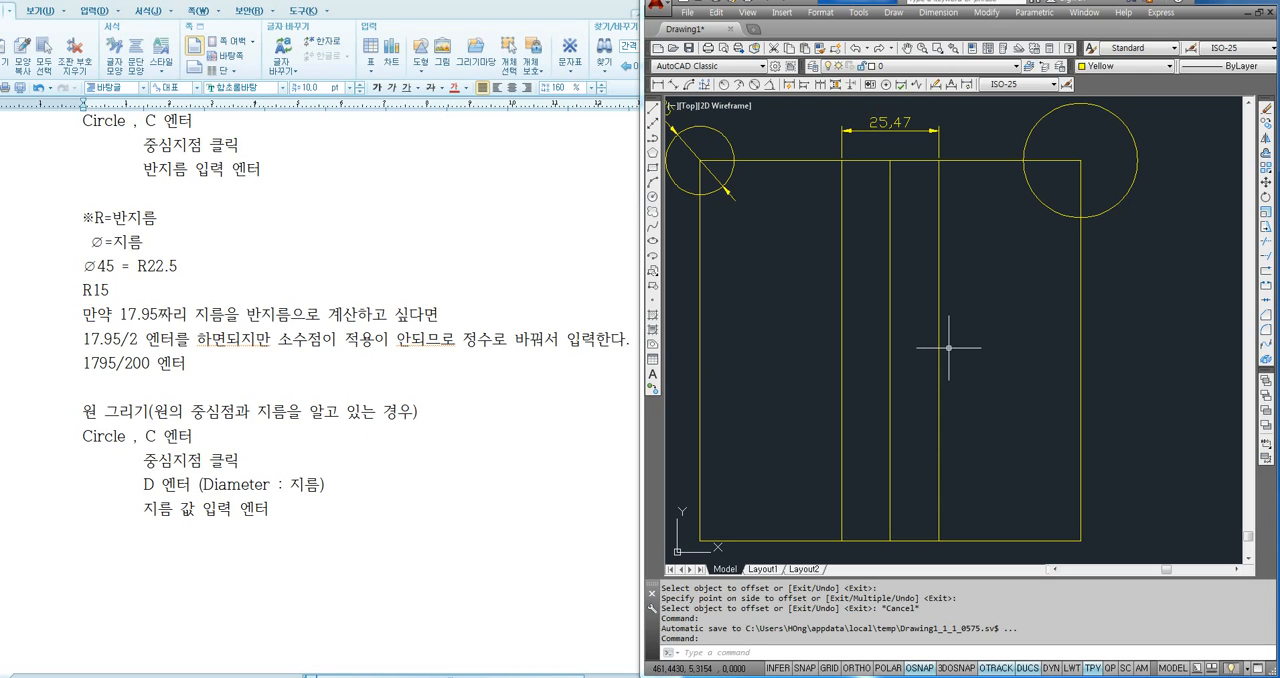
# - Switch to the word processor and add the line "4-R15" below the notes on drawing a circle by diameter
pyautogui.scroll(-3, 737, 349)
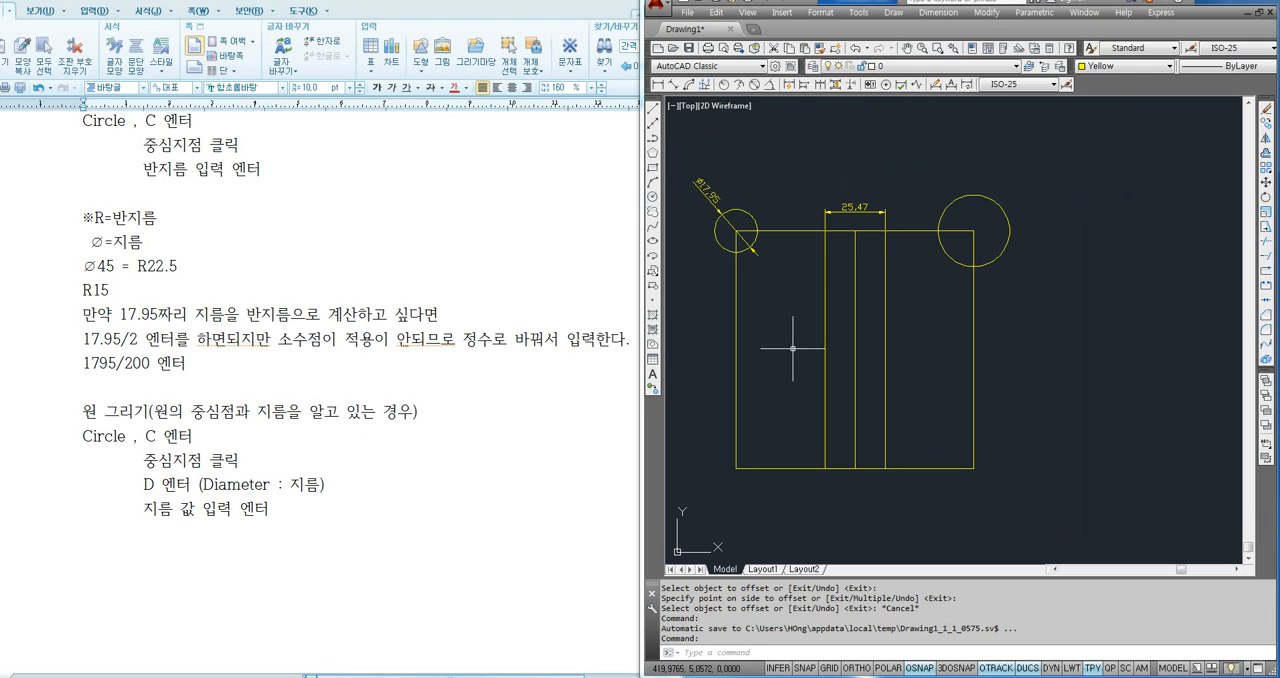
pyautogui.click(327, 490)
pyautogui.moveTo(144, 488); pyautogui.dragTo(308, 515)
pyautogui.click(287, 517)
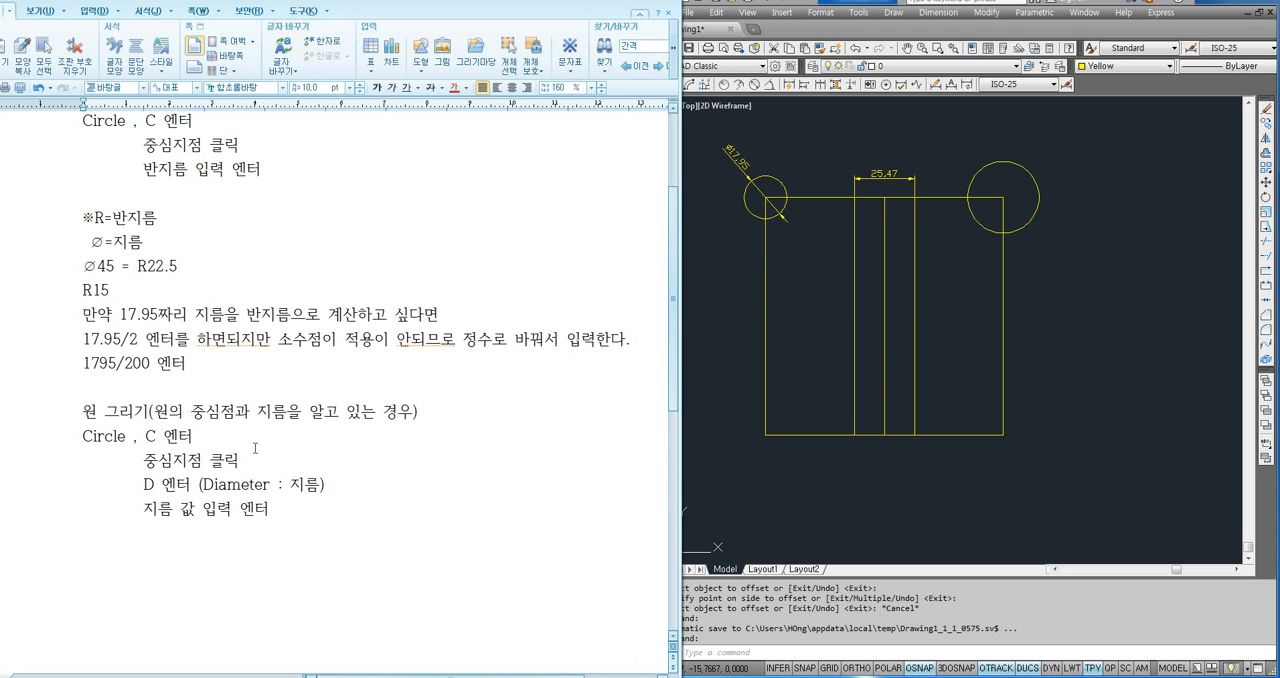
pyautogui.scroll(-2, 258, 440)
pyautogui.scroll(-1, 259, 428)
pyautogui.write('4-ㄱ15')
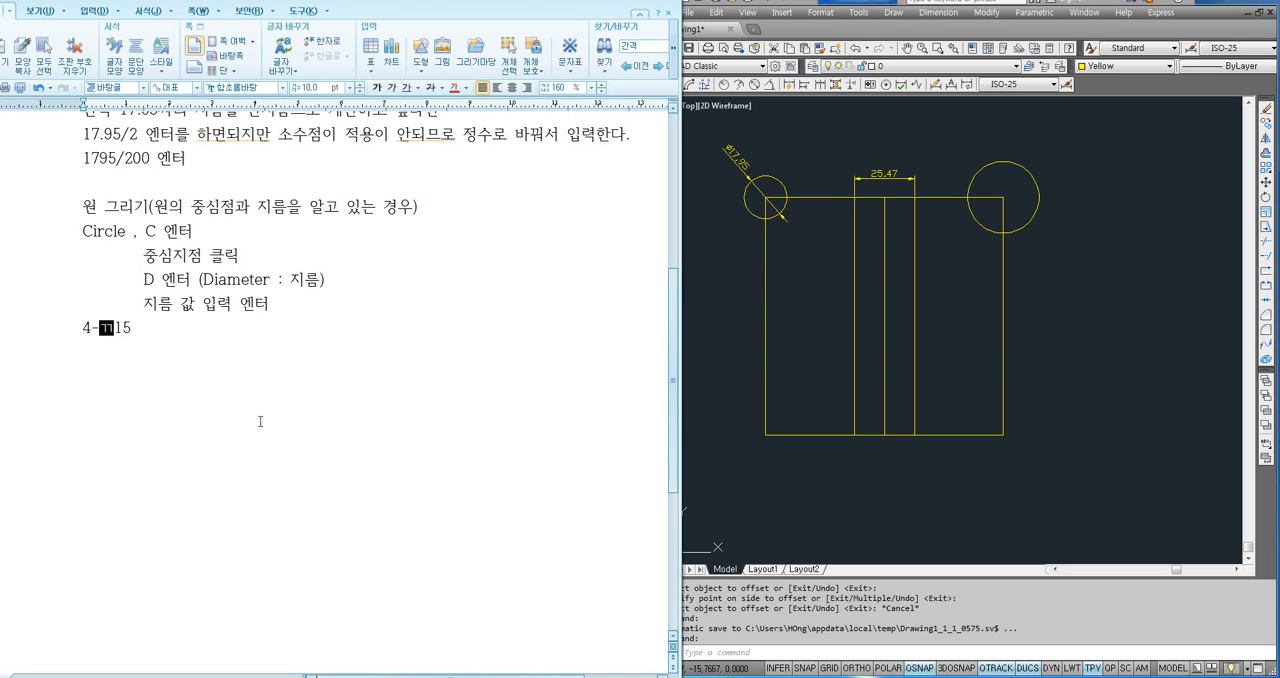
pyautogui.press('BackSpace')
pyautogui.write('R')
pyautogui.keyDown('ctrl'); pyautogui.scroll(4, 105, 356); pyautogui.keyUp('ctrl')
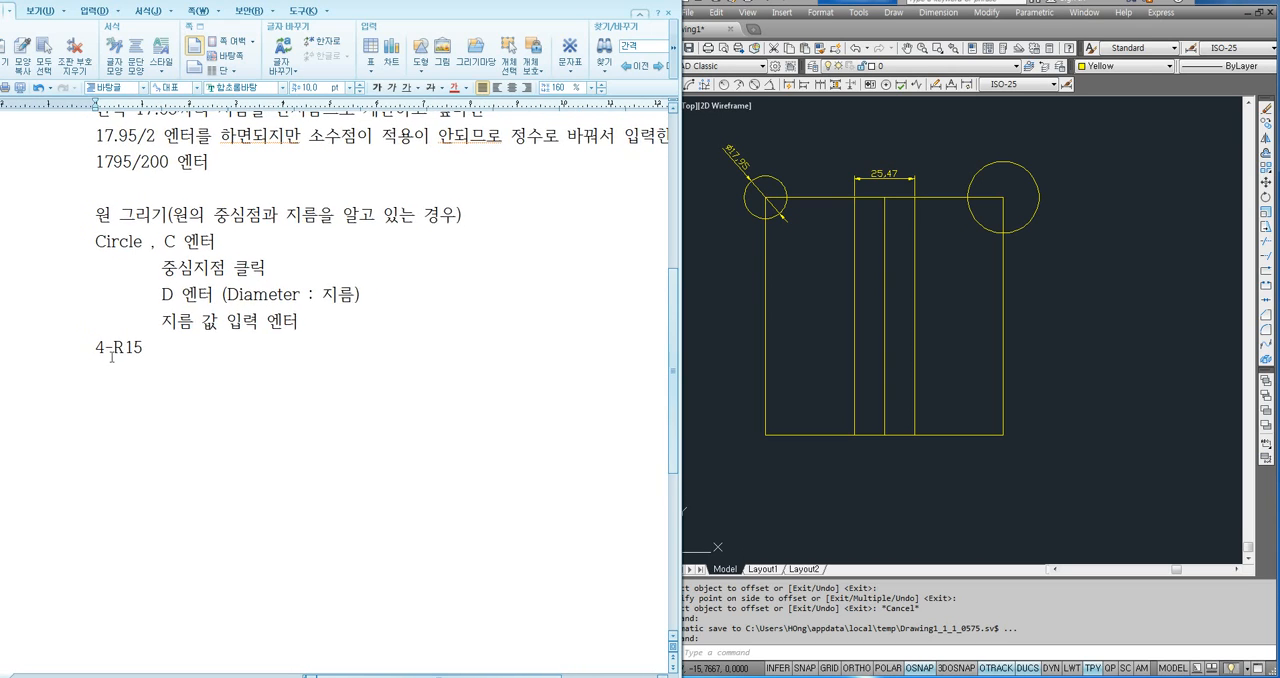
pyautogui.click(184, 371)
pyautogui.moveTo(131, 374); pyautogui.dragTo(155, 374)
pyautogui.click(128, 374)
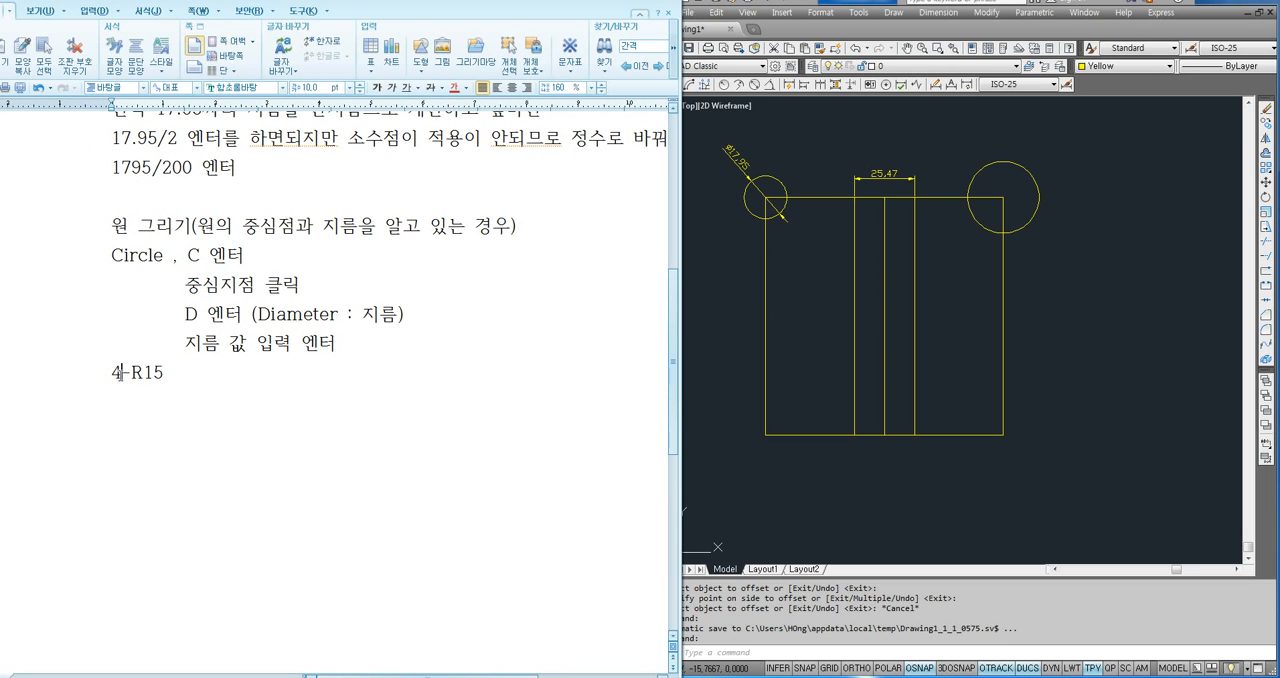
pyautogui.doubleClick(129, 374)
pyautogui.click(130, 376)
pyautogui.doubleClick(130, 375)
pyautogui.click(129, 373)
pyautogui.doubleClick(119, 375)
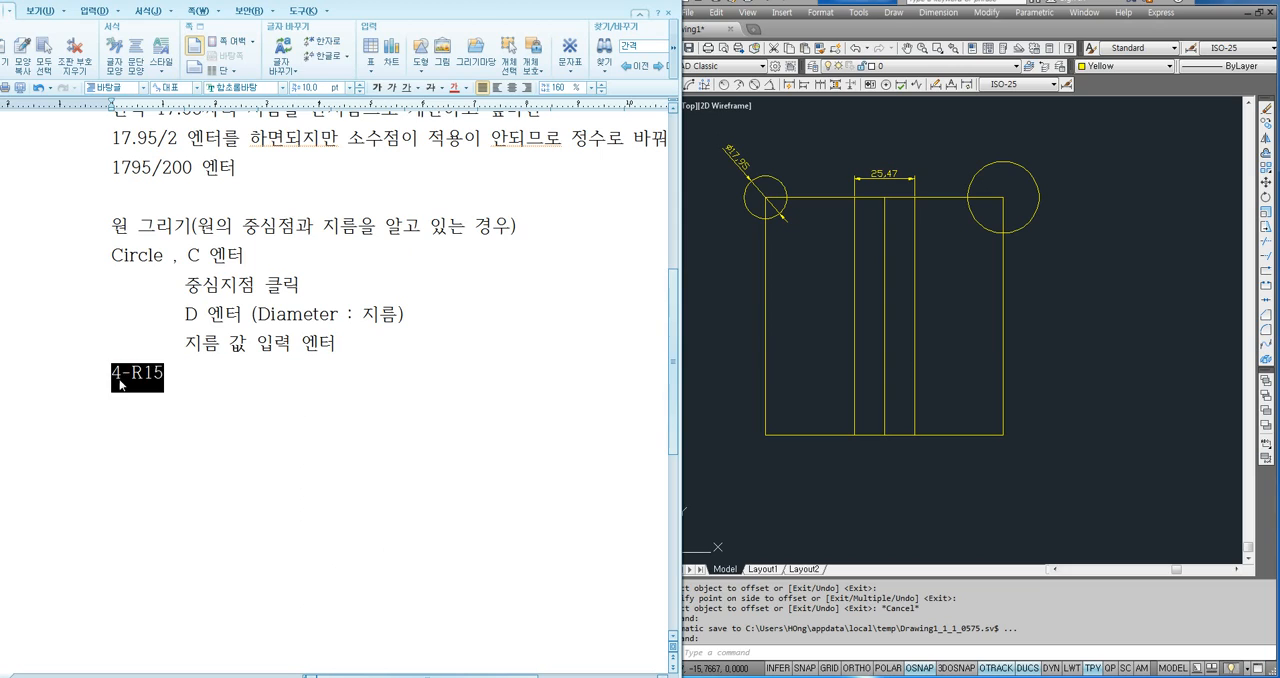
pyautogui.click(128, 375)
# - Complete the "4-R15" line with the explanation ": 반지름 15짜리 원이 4개가 있다."
pyautogui.click(207, 387)
pyautogui.write(': ')
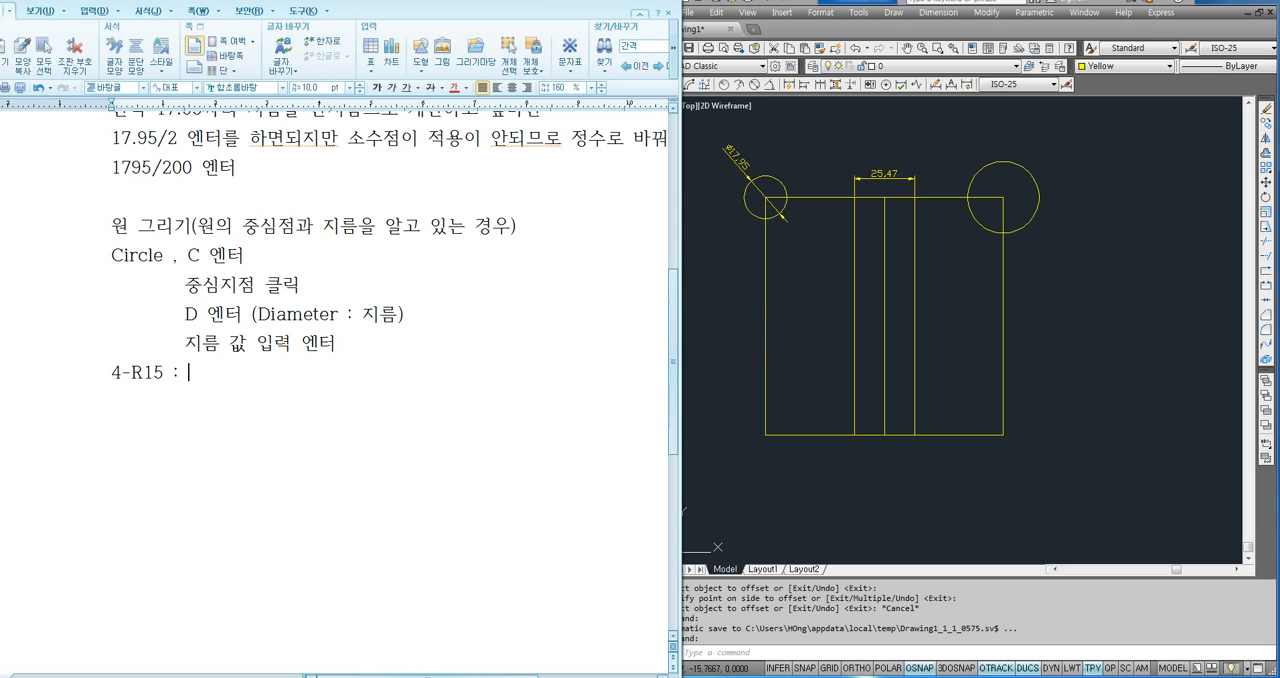
pyautogui.write('반지름 15짜리 원')
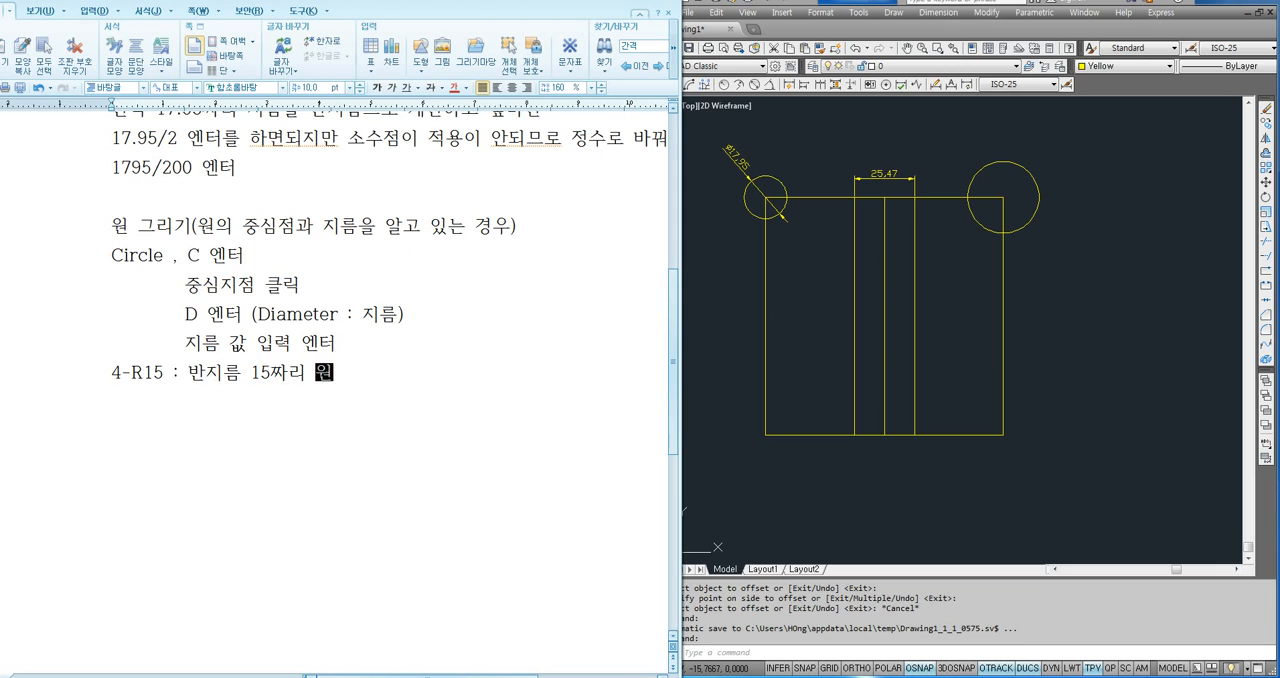
pyautogui.write('이 4개가 있다.')
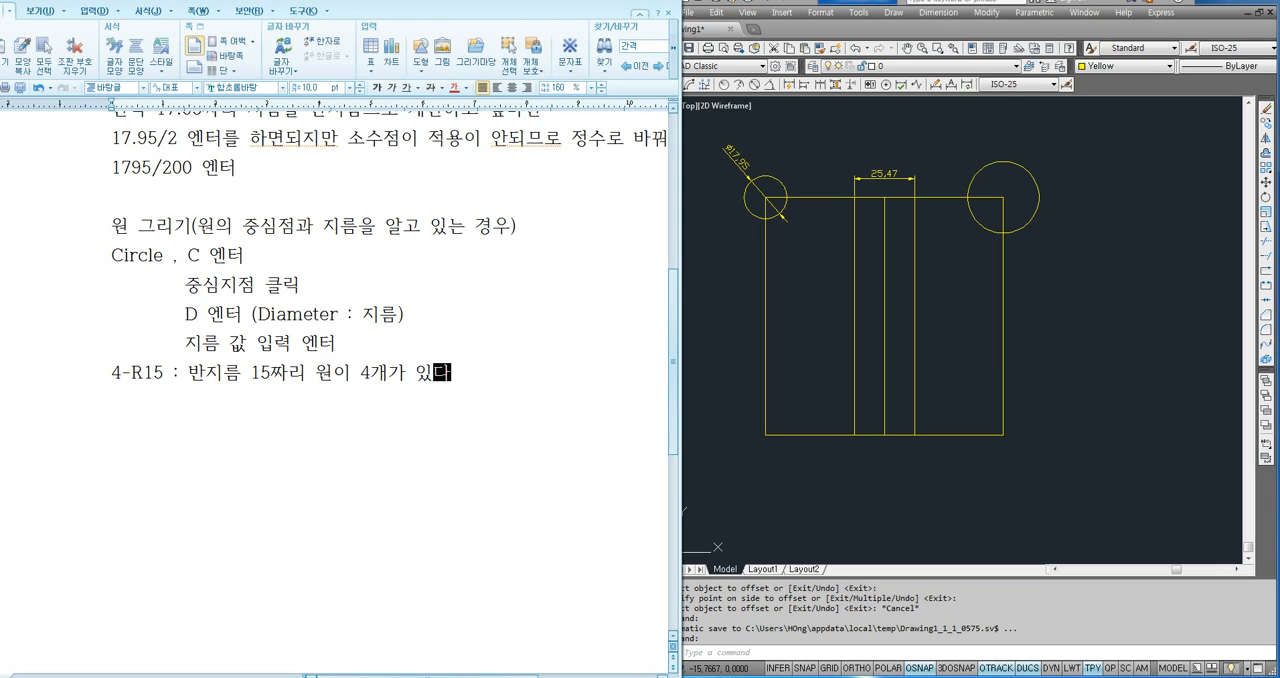
pyautogui.click(673, 337)
pyautogui.click(797, 274)
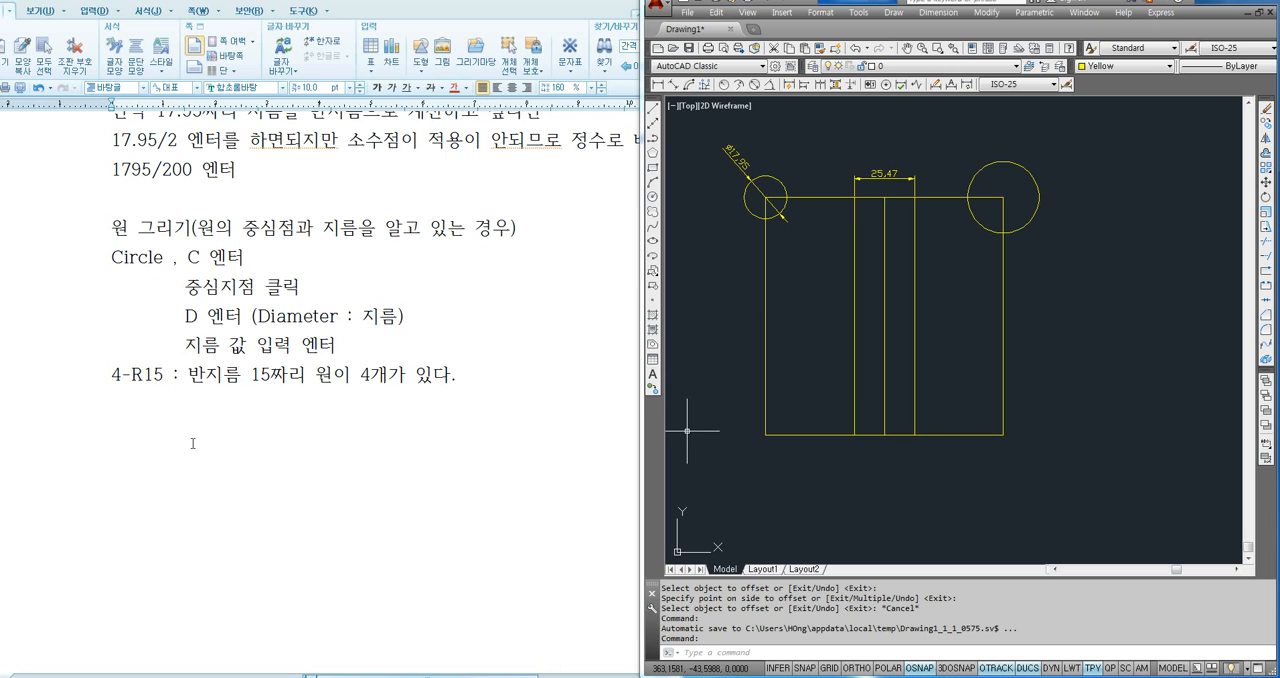
pyautogui.click(159, 414)
pyautogui.moveTo(108, 381); pyautogui.dragTo(127, 380)
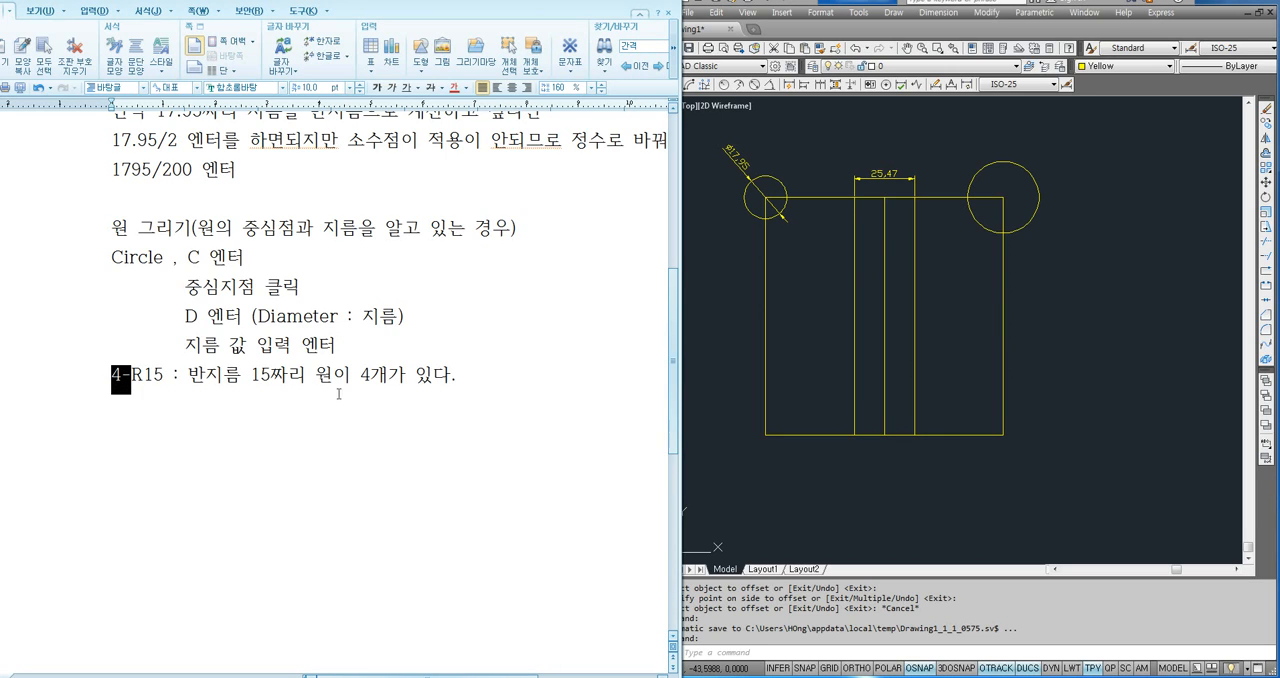
pyautogui.click(438, 403)
# - Switch to AutoCAD and erase the practice geometry: both corner circles, the two dimensions, the square and the vertical lines inside it
pyautogui.click(796, 376)
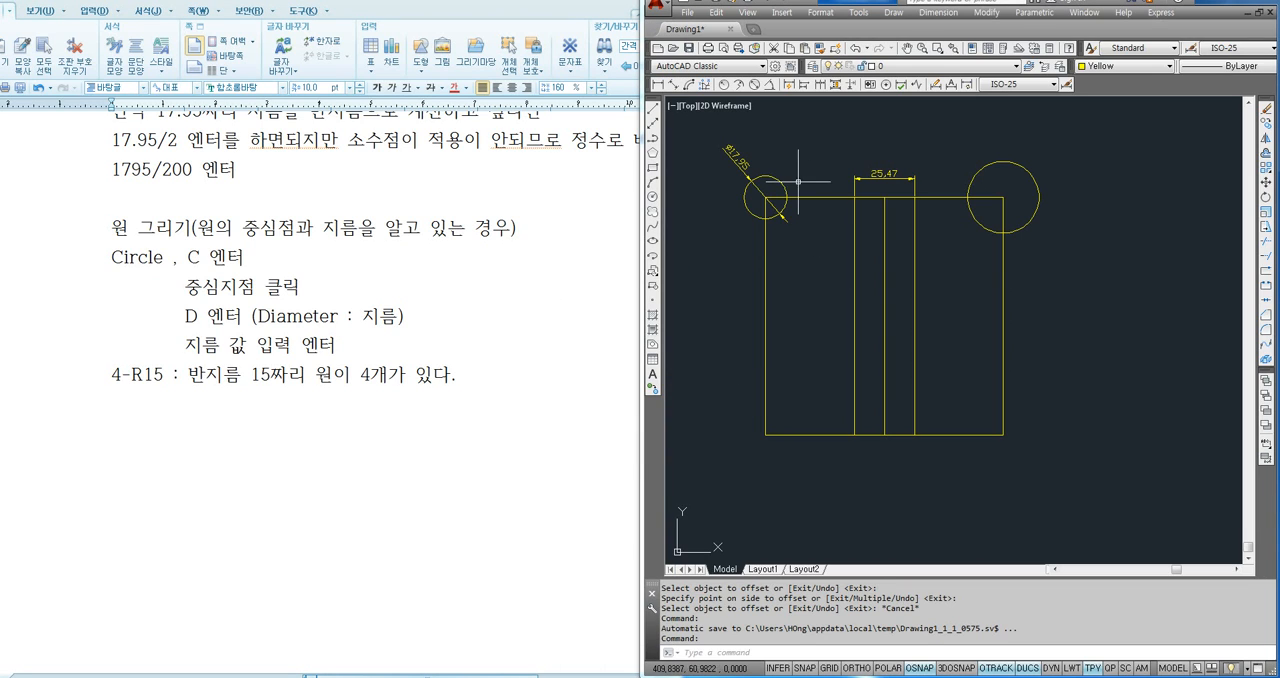
pyautogui.click(781, 153)
pyautogui.click(733, 182)
pyautogui.press('Delete')
pyautogui.click(1048, 157)
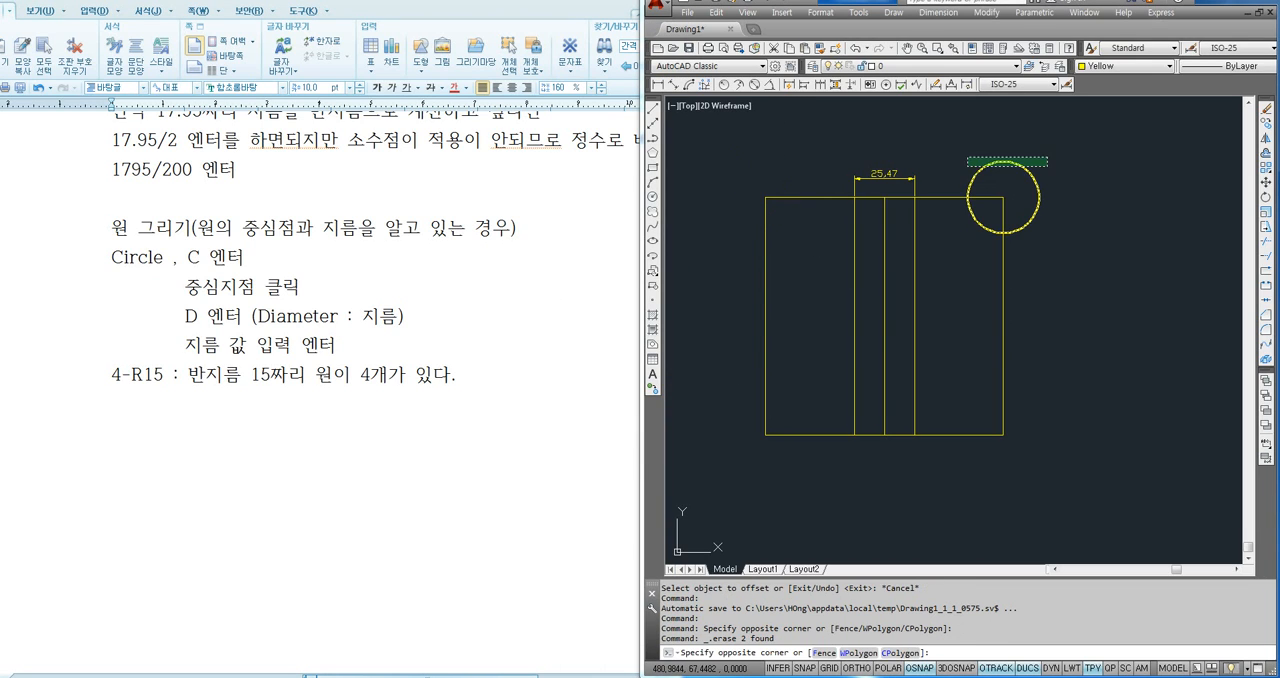
pyautogui.click(876, 182)
pyautogui.press('Delete')
pyautogui.click(1057, 166)
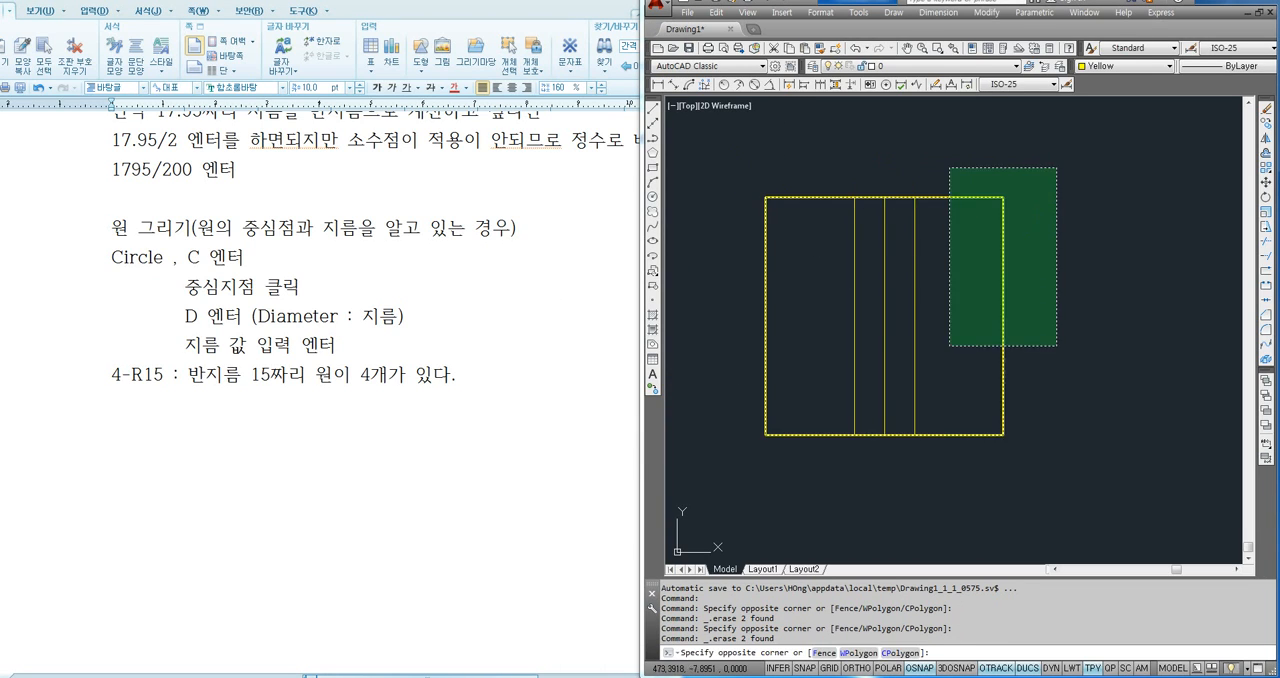
pyautogui.click(742, 459)
pyautogui.press('Delete')
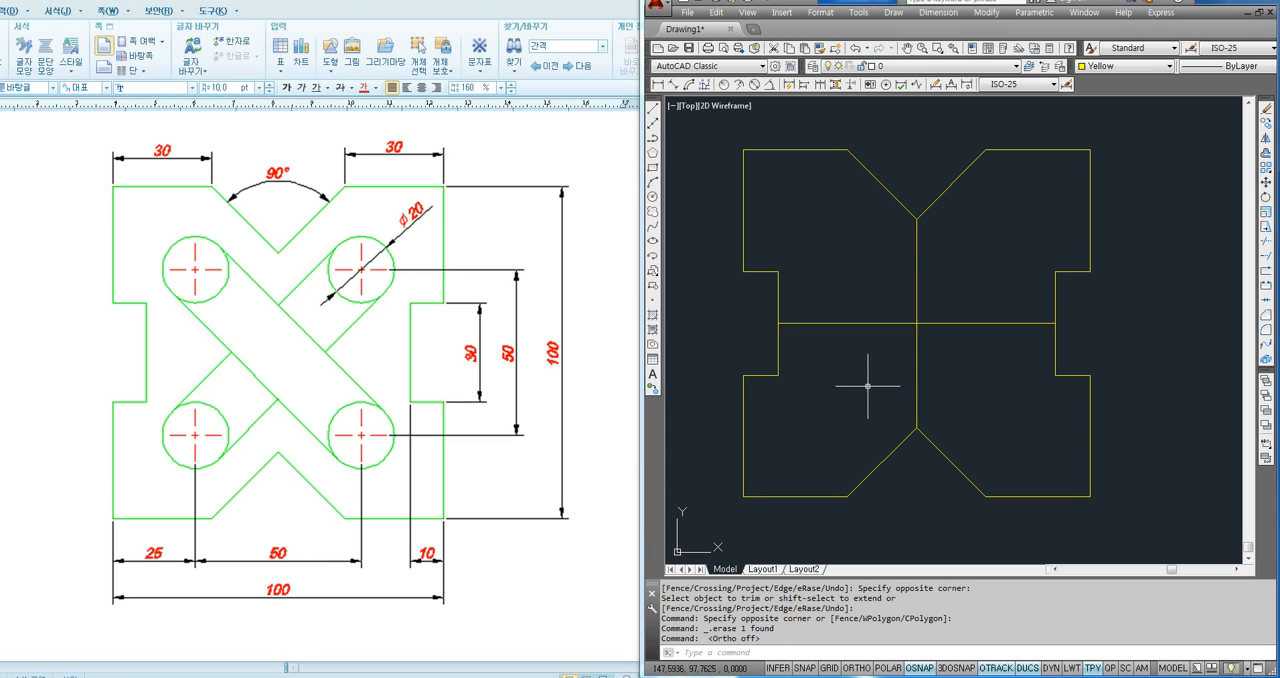
# - Offset the notched outline's vertical centre line 25 units to both sides
pyautogui.moveTo(955, 389); pyautogui.dragTo(935, 393, button='middle')
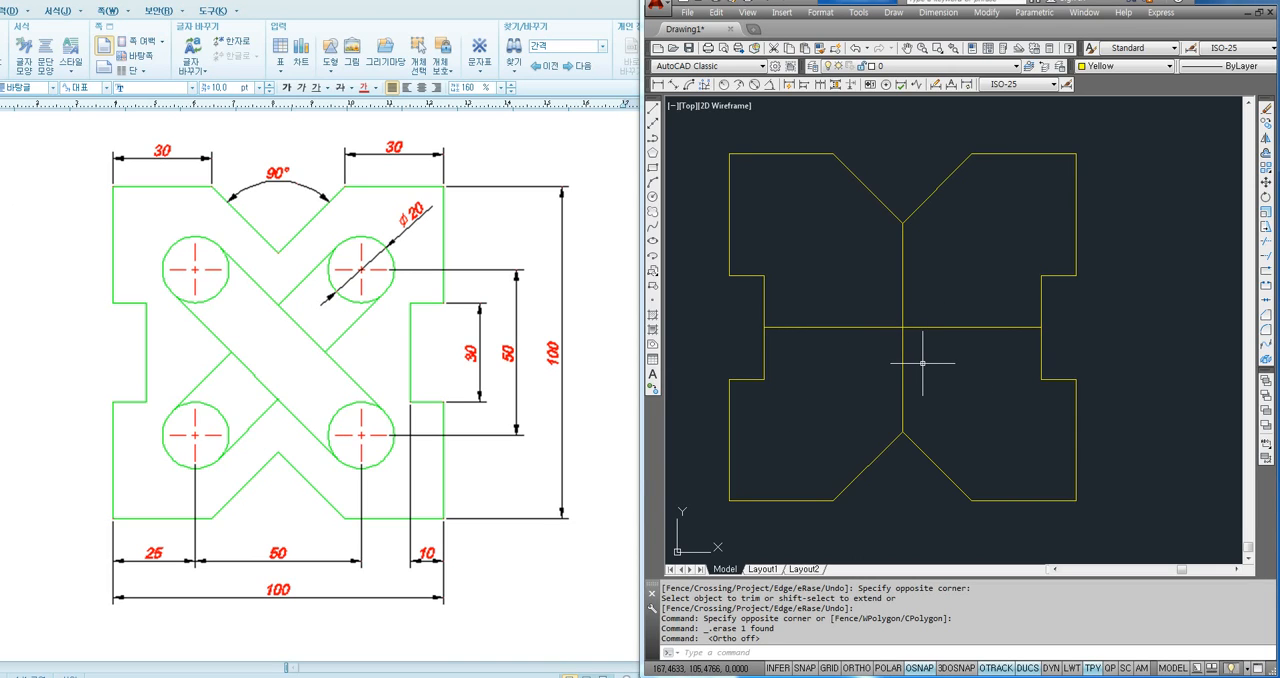
pyautogui.write('o')
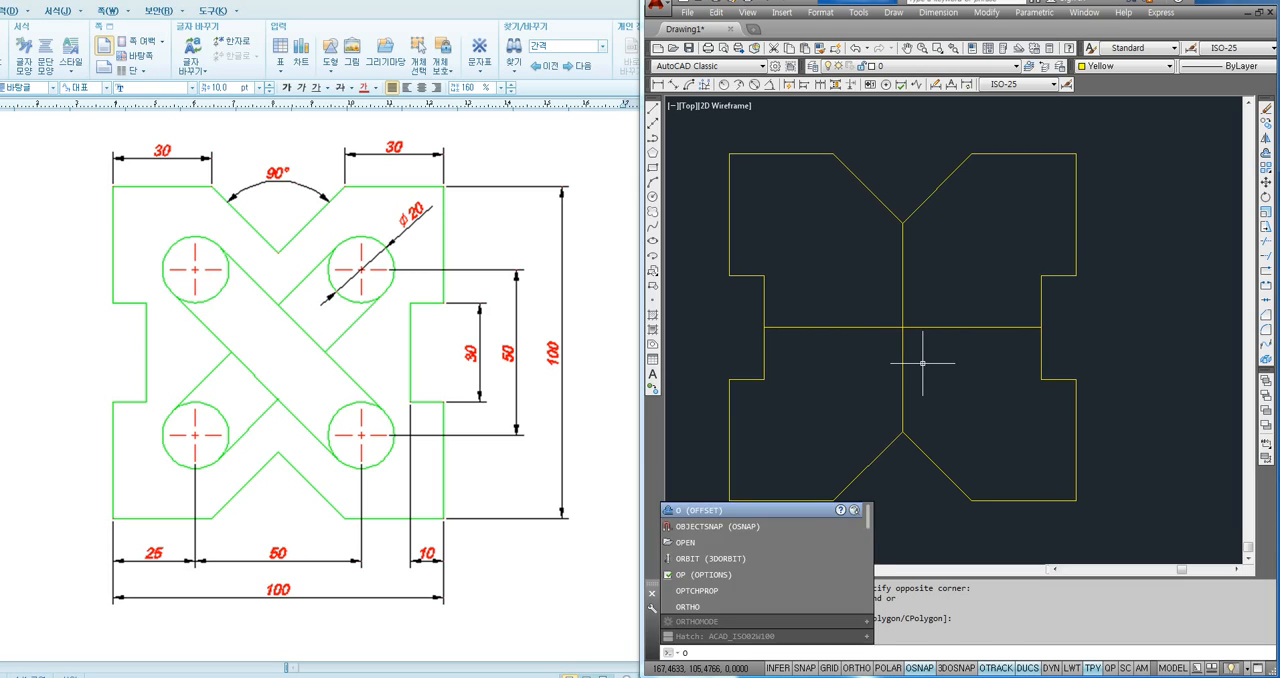
pyautogui.press('Return')
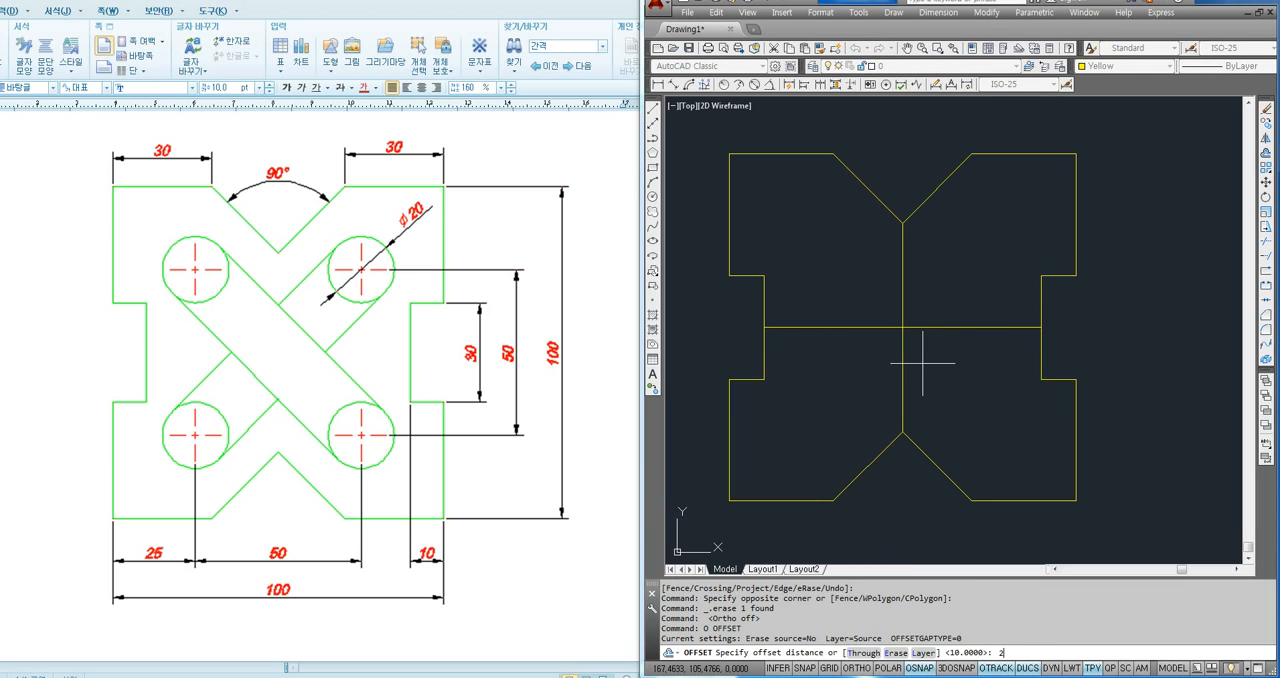
pyautogui.write('25')
pyautogui.press('Return')
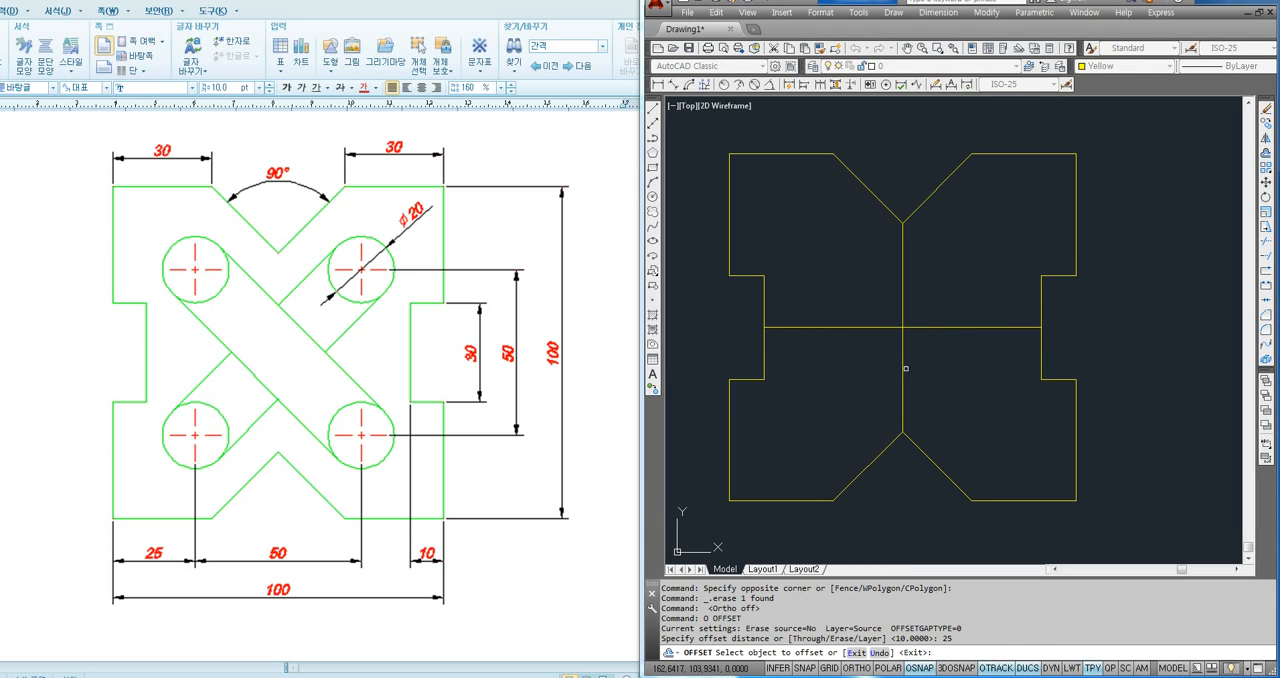
pyautogui.click(903, 373)
pyautogui.click(935, 370)
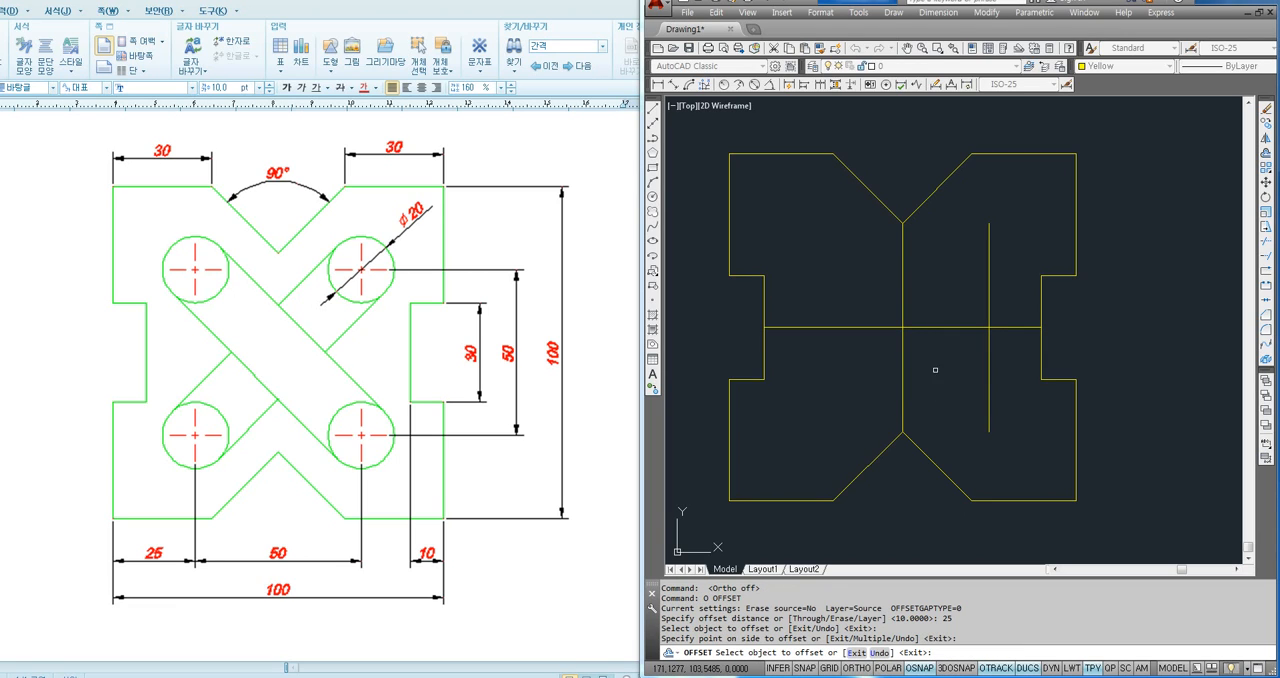
pyautogui.click(904, 372)
pyautogui.click(857, 386)
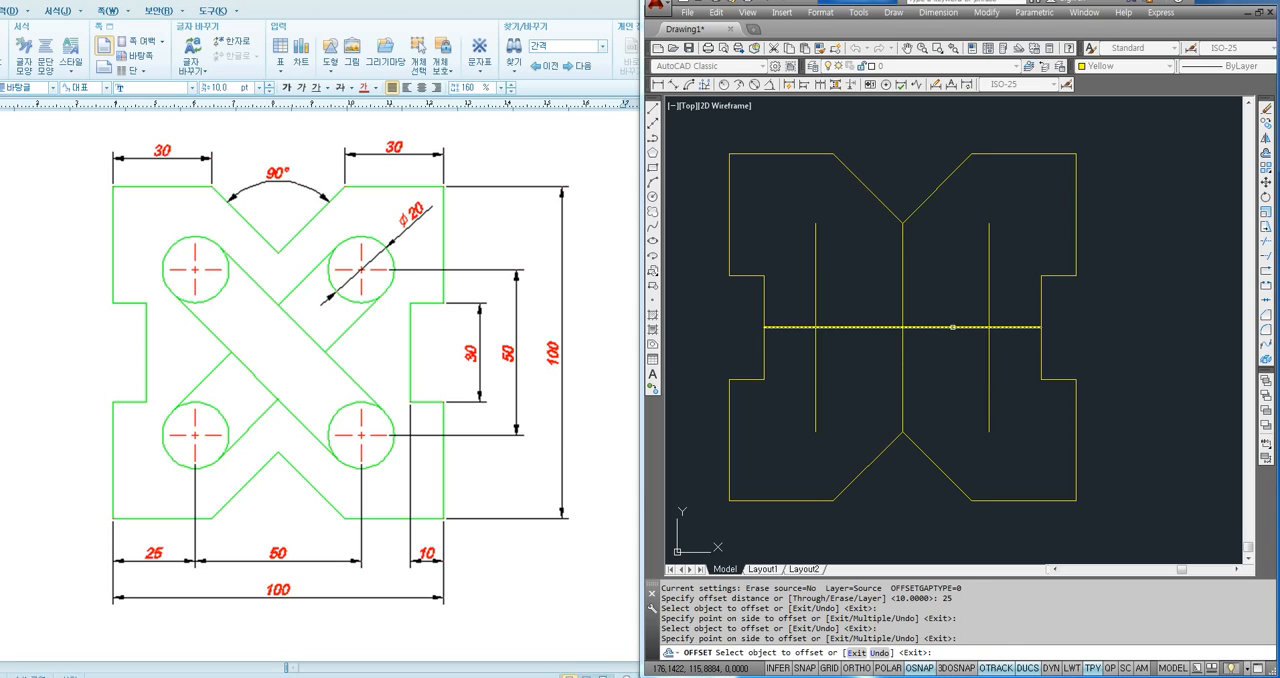
# - Offset the horizontal centre line 25 units upward and downward, and end the Offset command
pyautogui.click(953, 327)
pyautogui.click(955, 301)
pyautogui.click(953, 327)
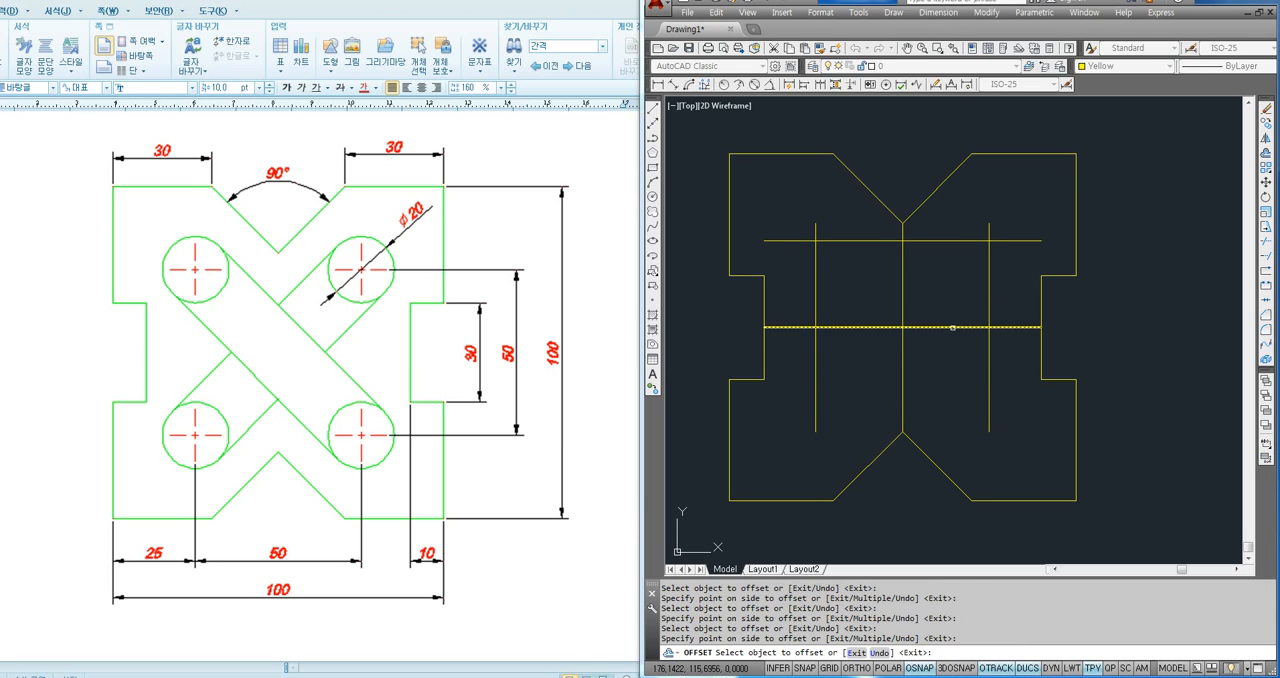
pyautogui.click(950, 366)
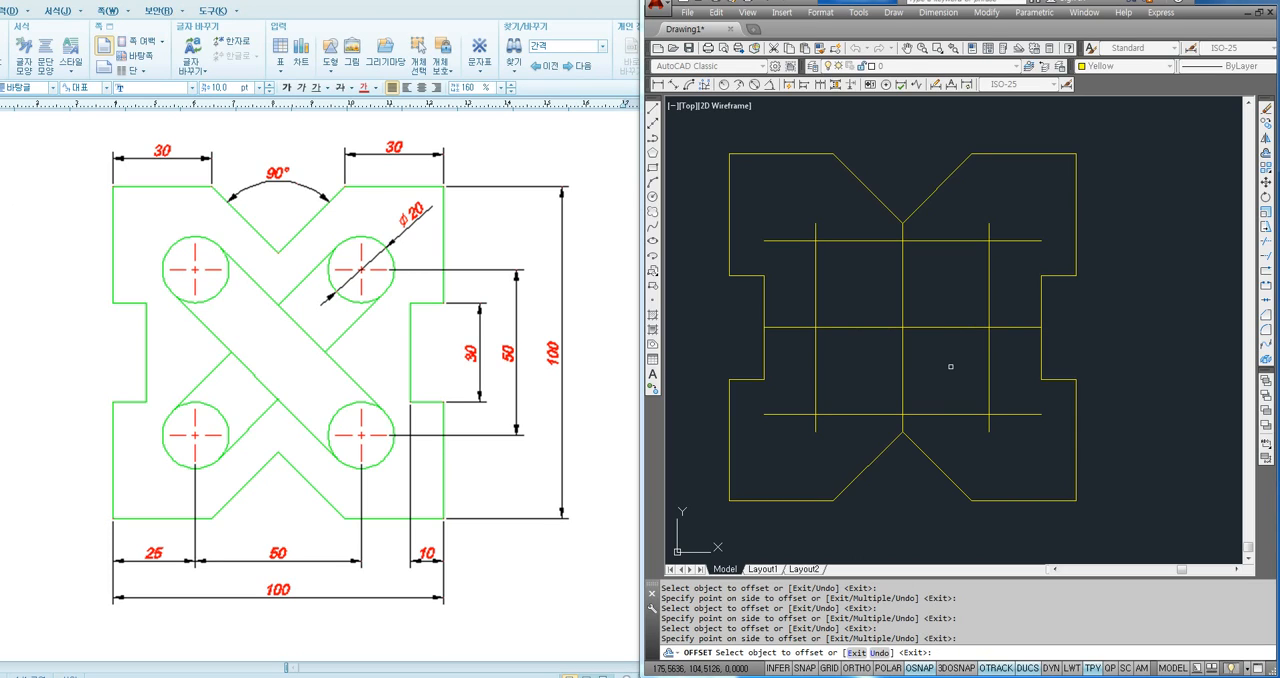
pyautogui.press('Escape')
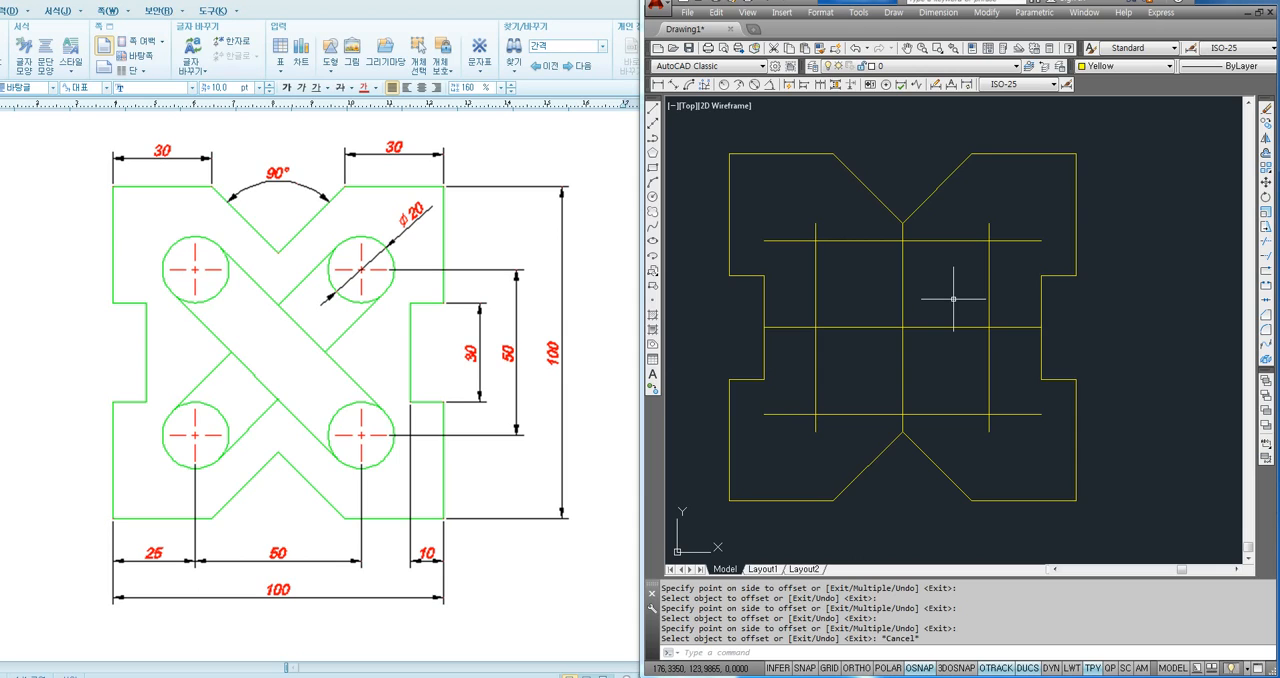
# - Draw radius 10 circles centred on the upper-right, lower-right and lower-left intersections of the offset centre lines
pyautogui.write('c')
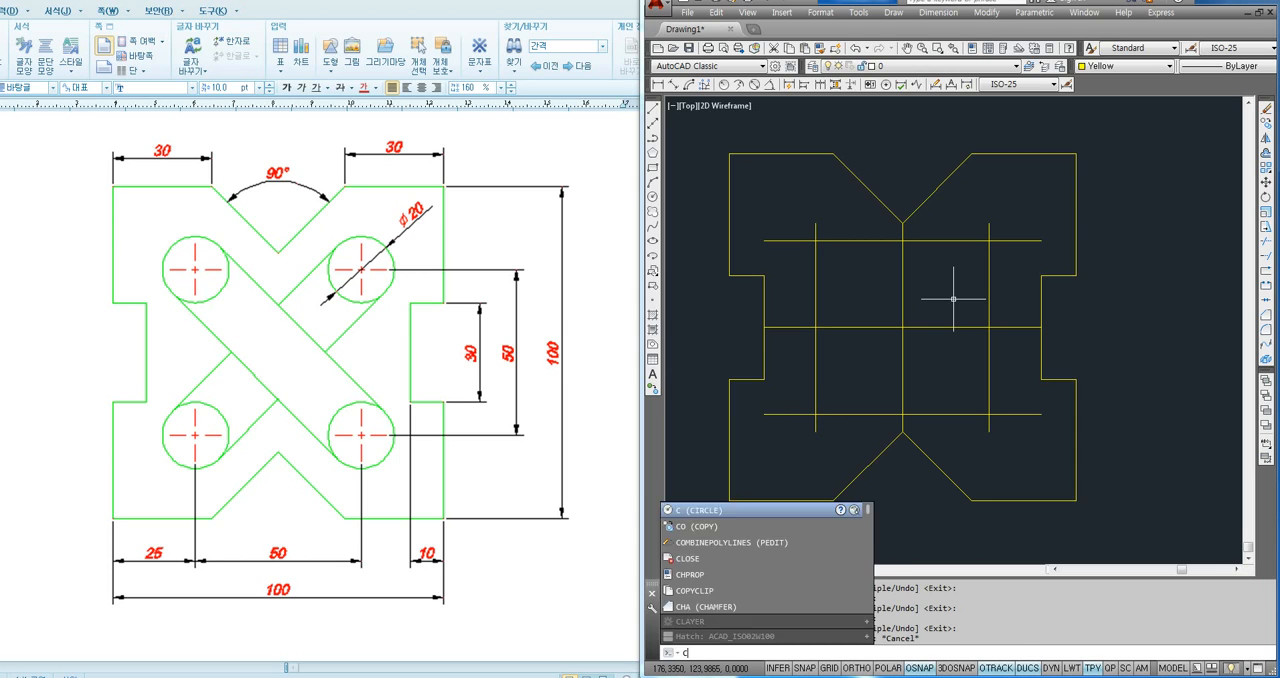
pyautogui.press('Return')
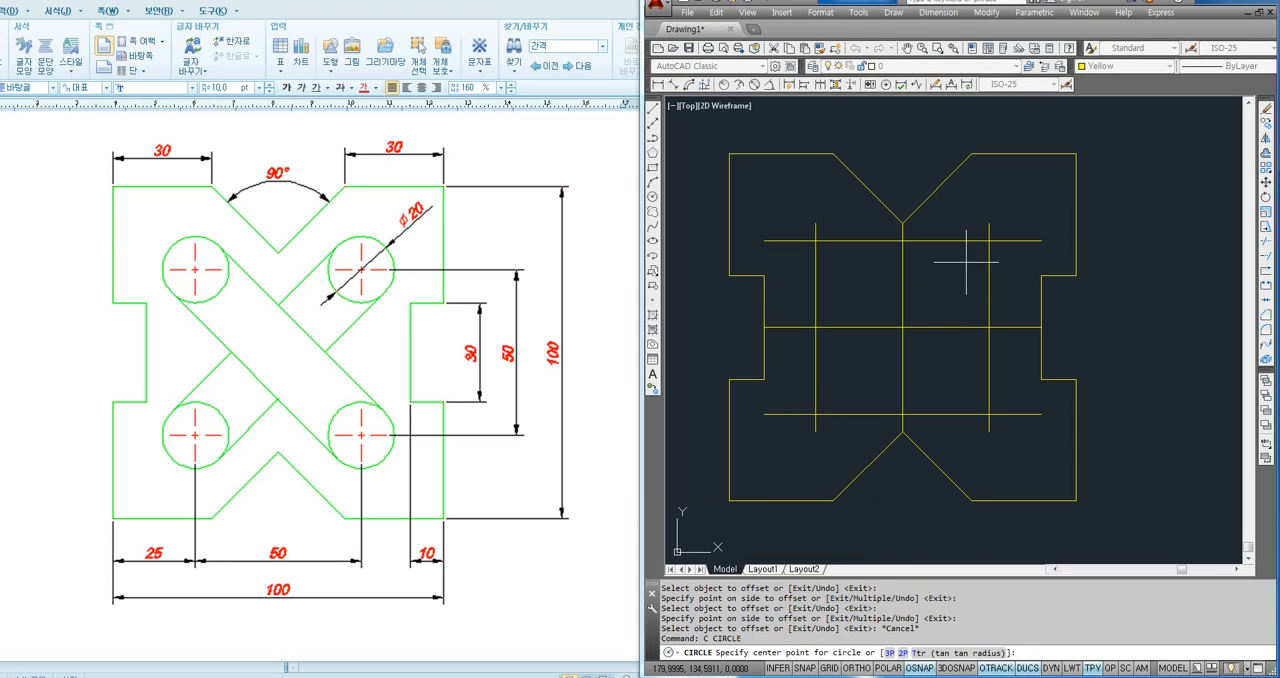
pyautogui.click(988, 240)
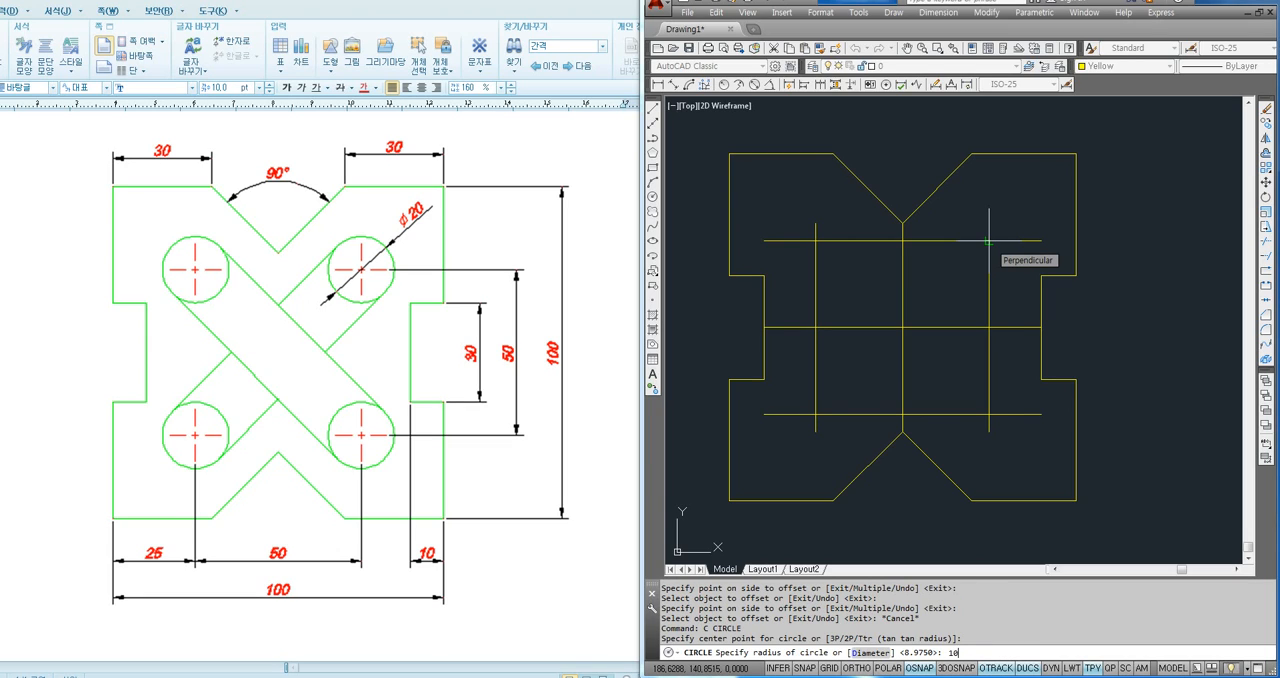
pyautogui.press('Return')
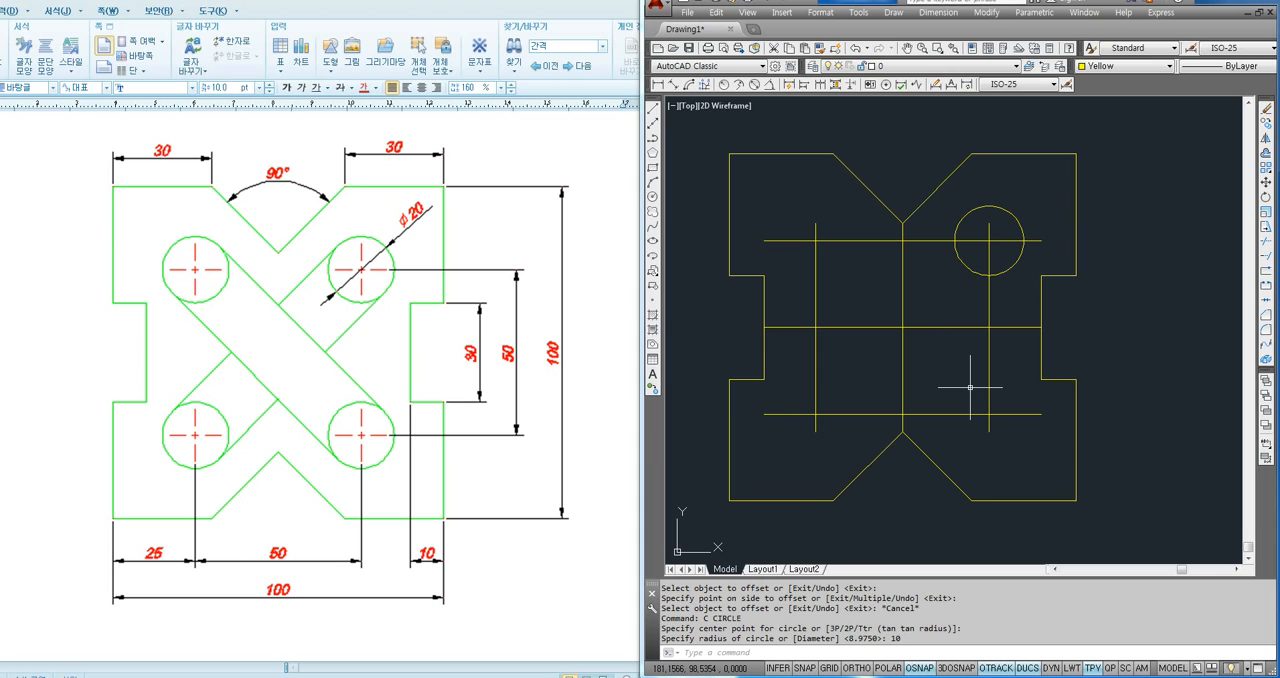
pyautogui.press('Return')
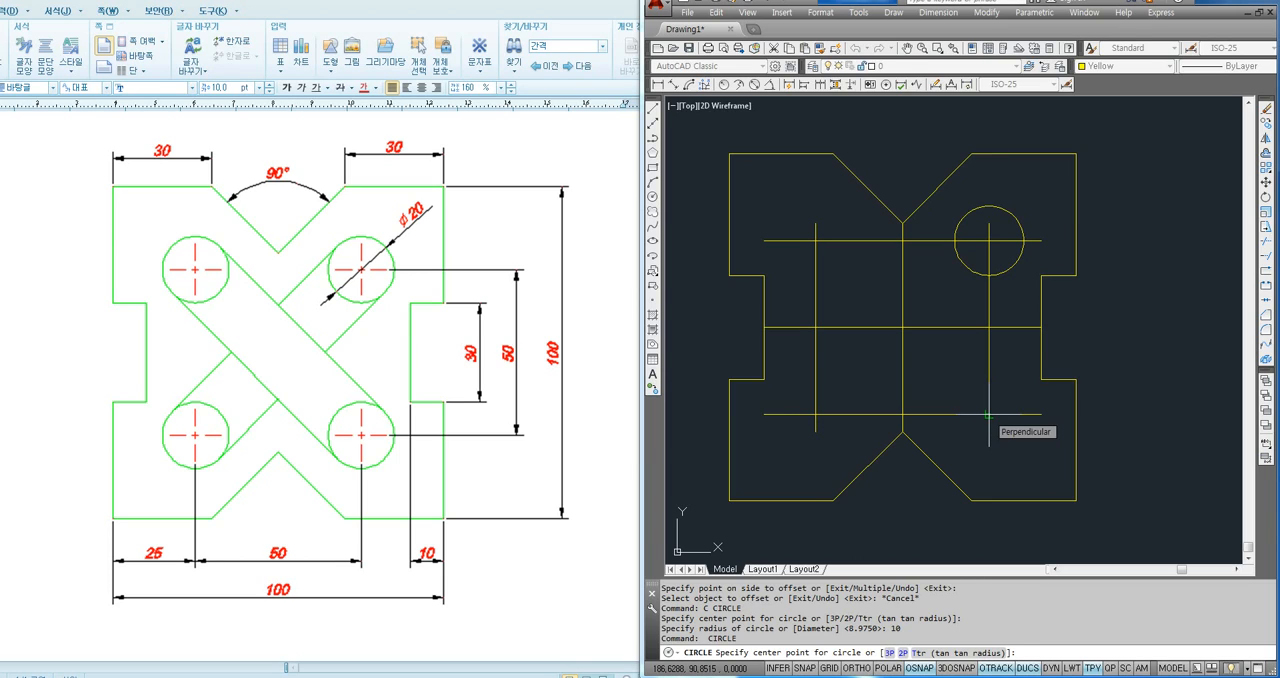
pyautogui.click(988, 415)
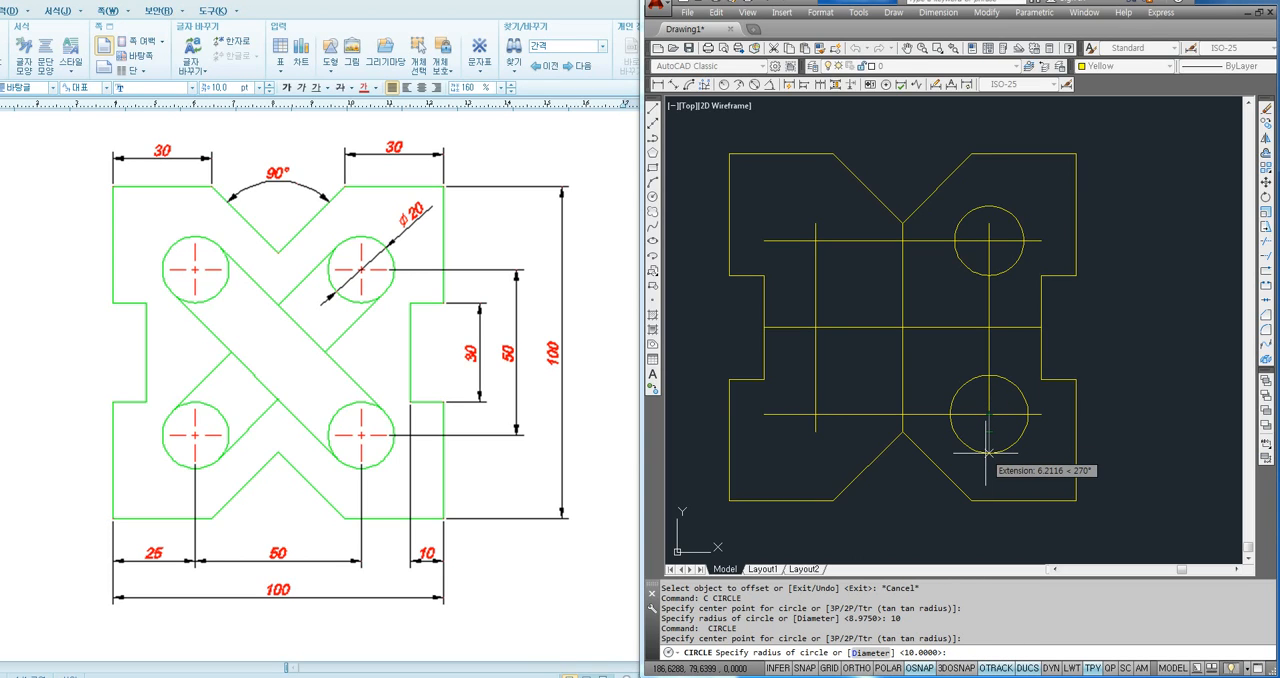
pyautogui.press('alt')
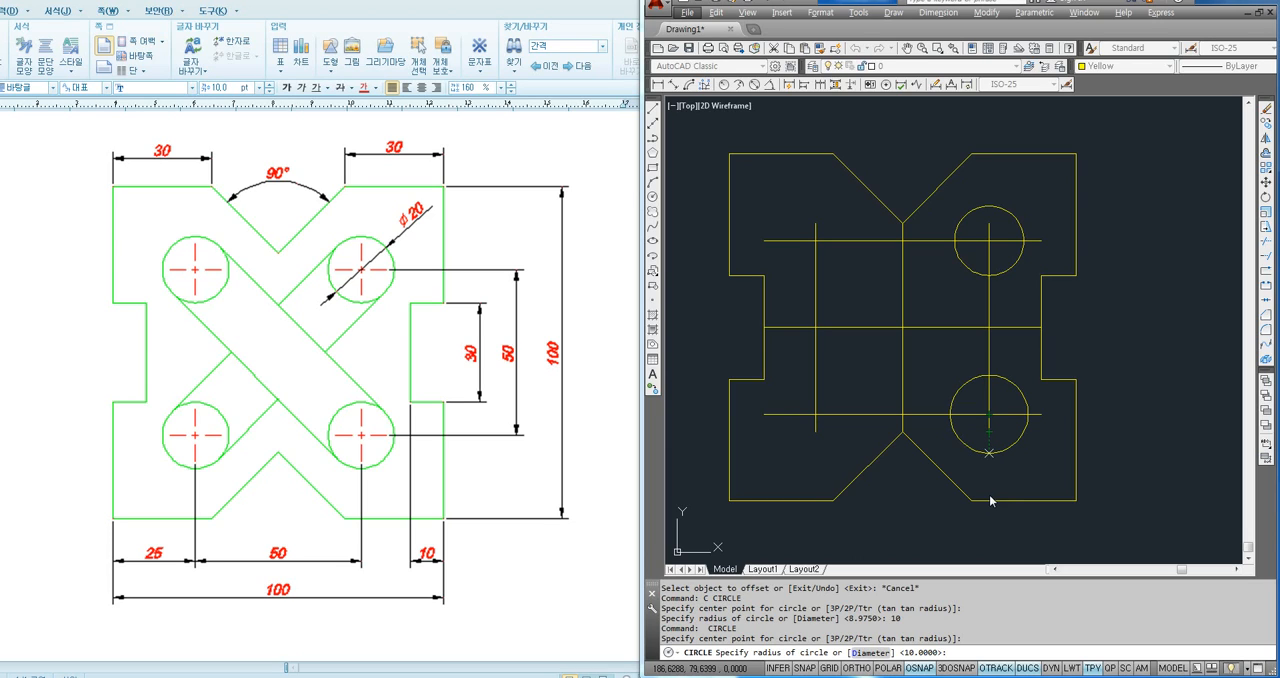
pyautogui.press('Return')
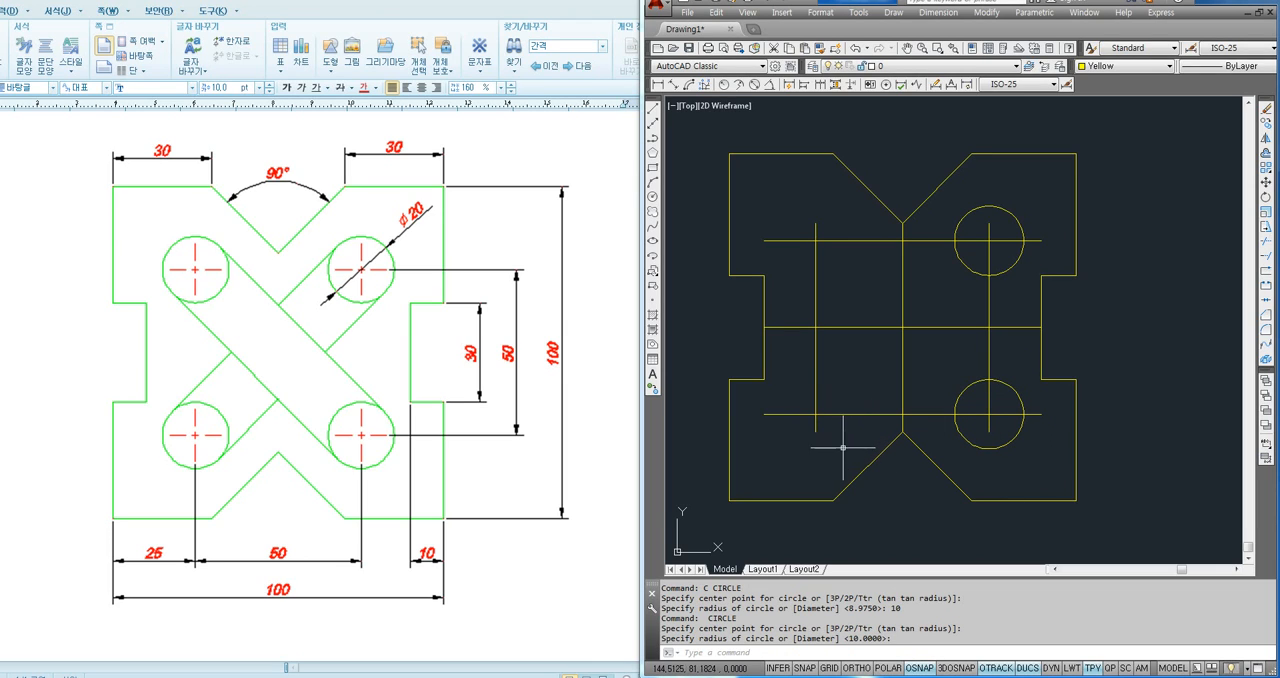
pyautogui.press('Return')
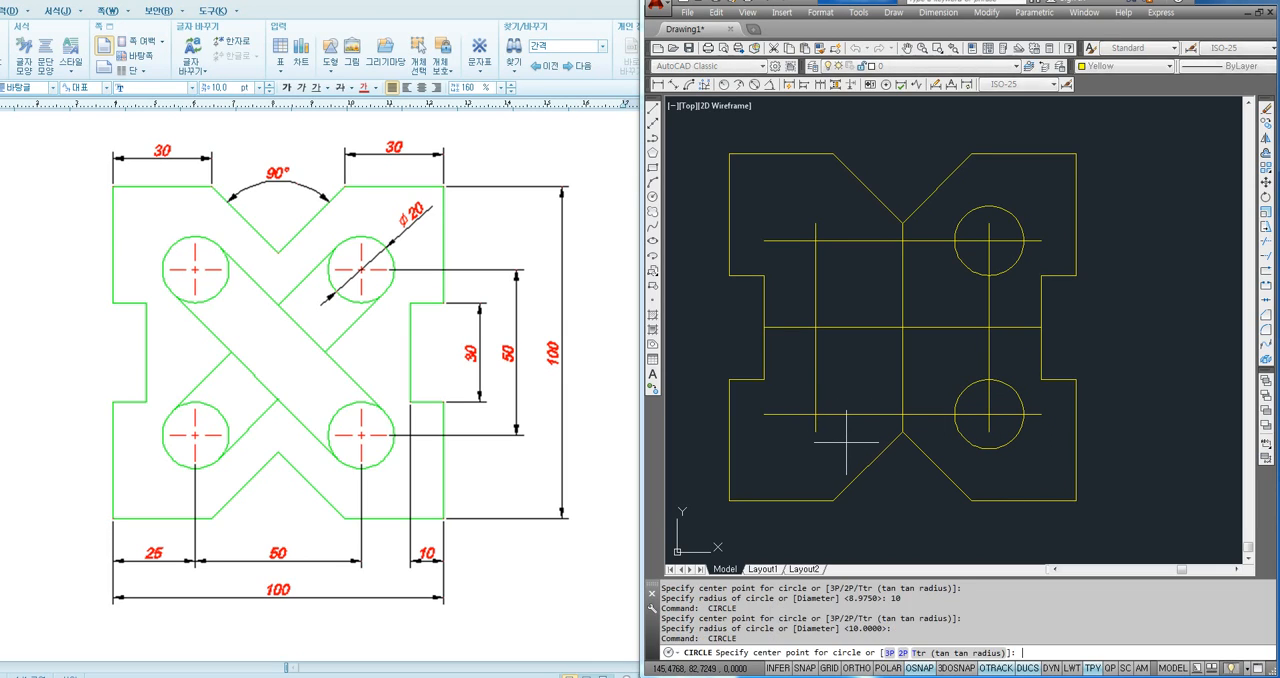
pyautogui.click(815, 414)
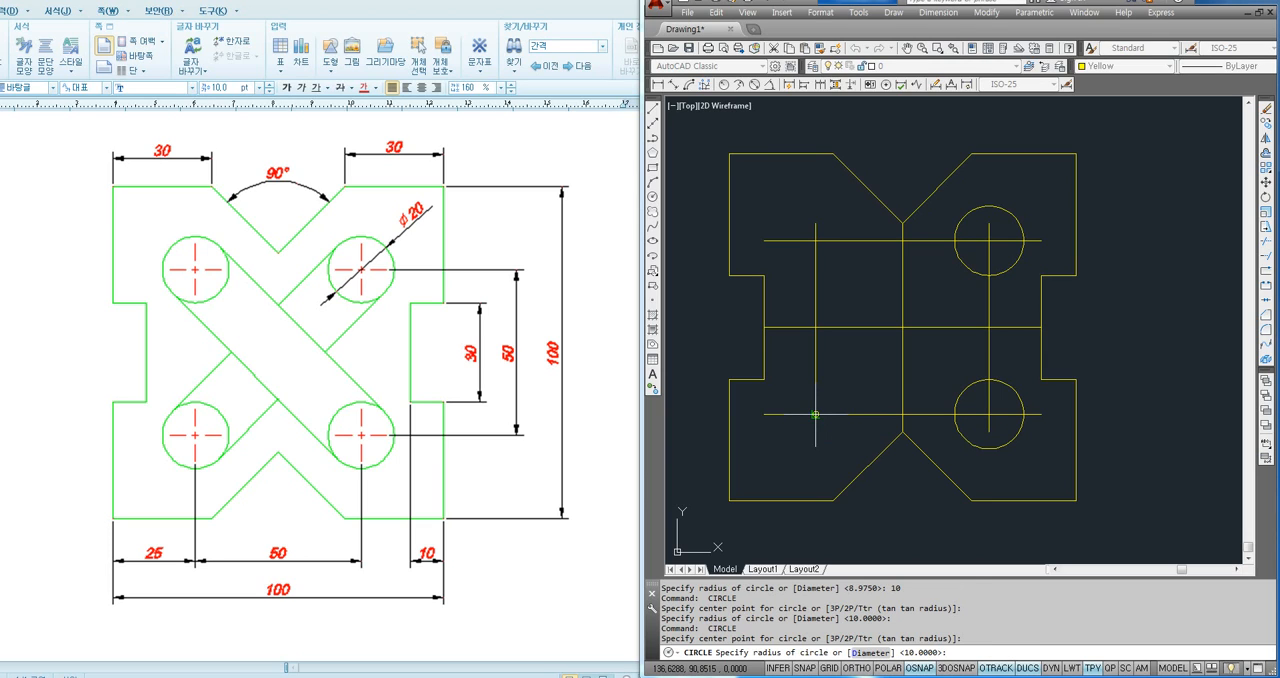
pyautogui.press('Return')
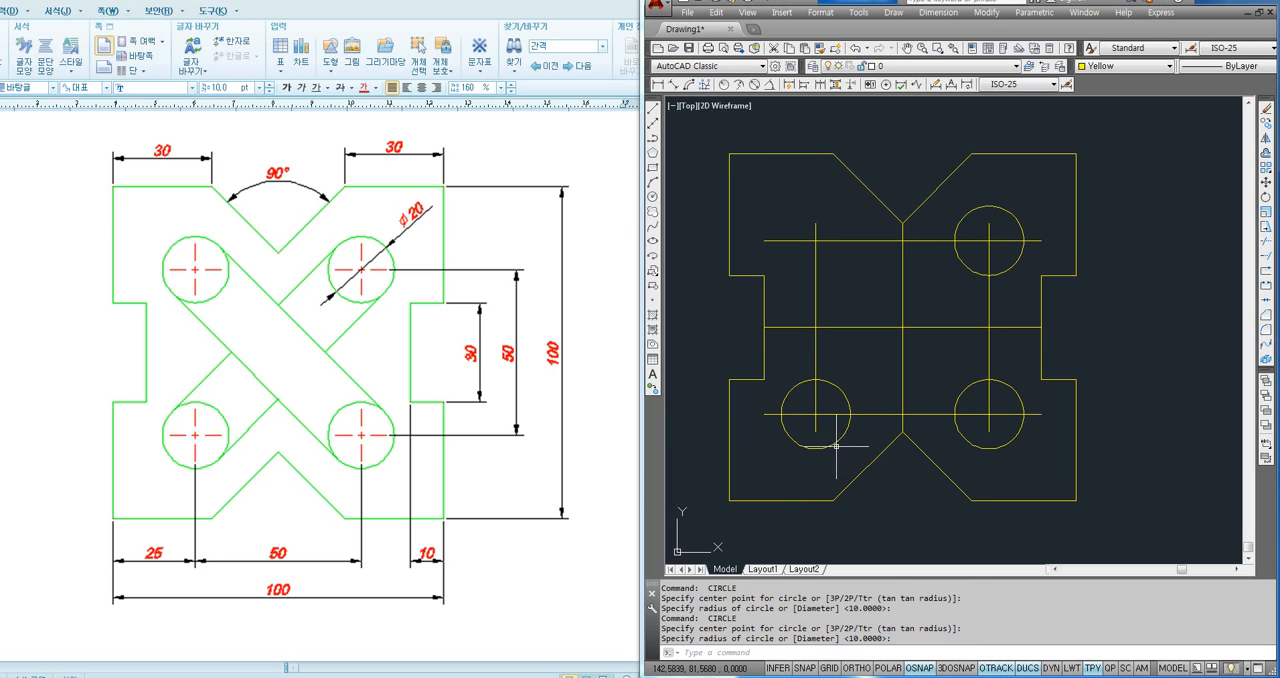
# - Draw a radius 10 circle at the upper-left intersection of the offset lines and erase it again
pyautogui.press('Return')
pyautogui.click(815, 241)
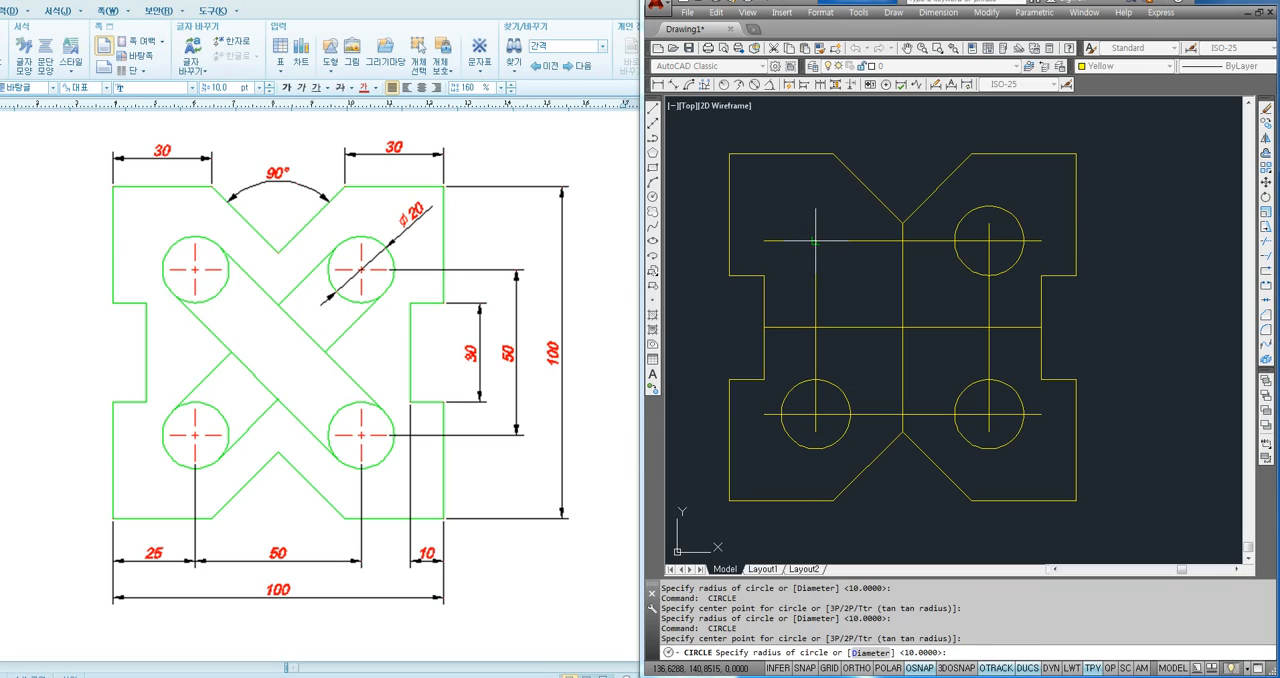
pyautogui.press('Return')
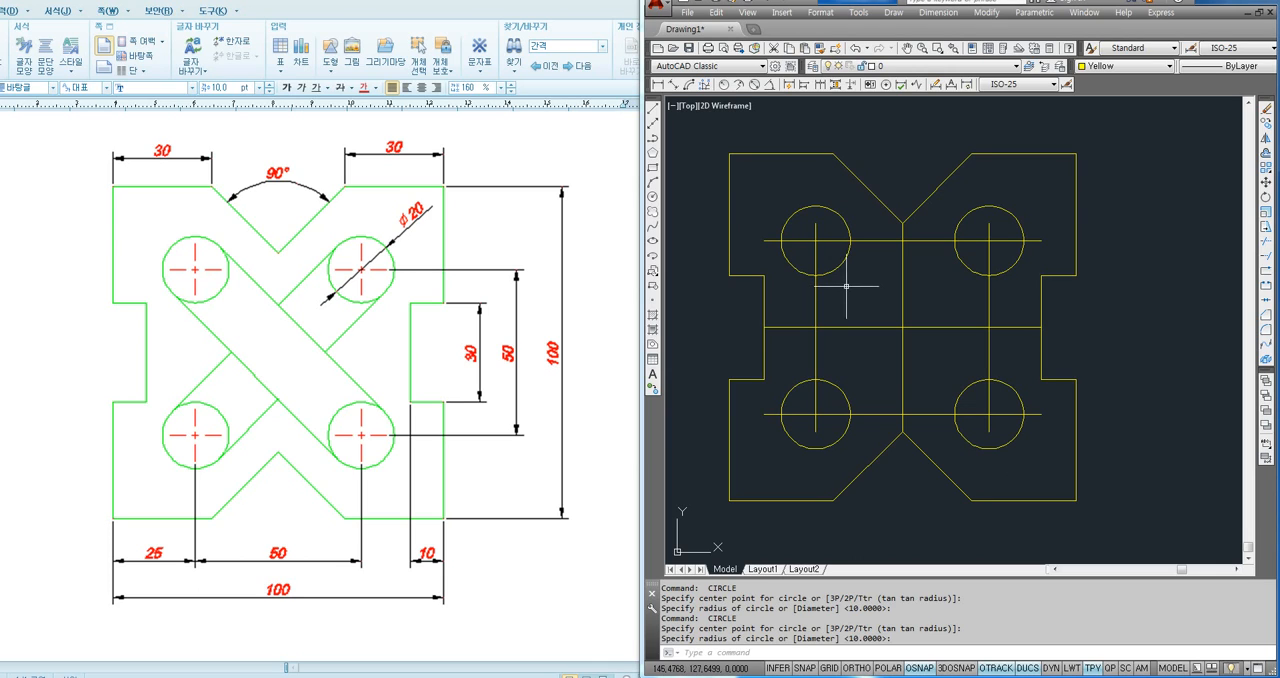
pyautogui.click(836, 271)
pyautogui.press('Delete')
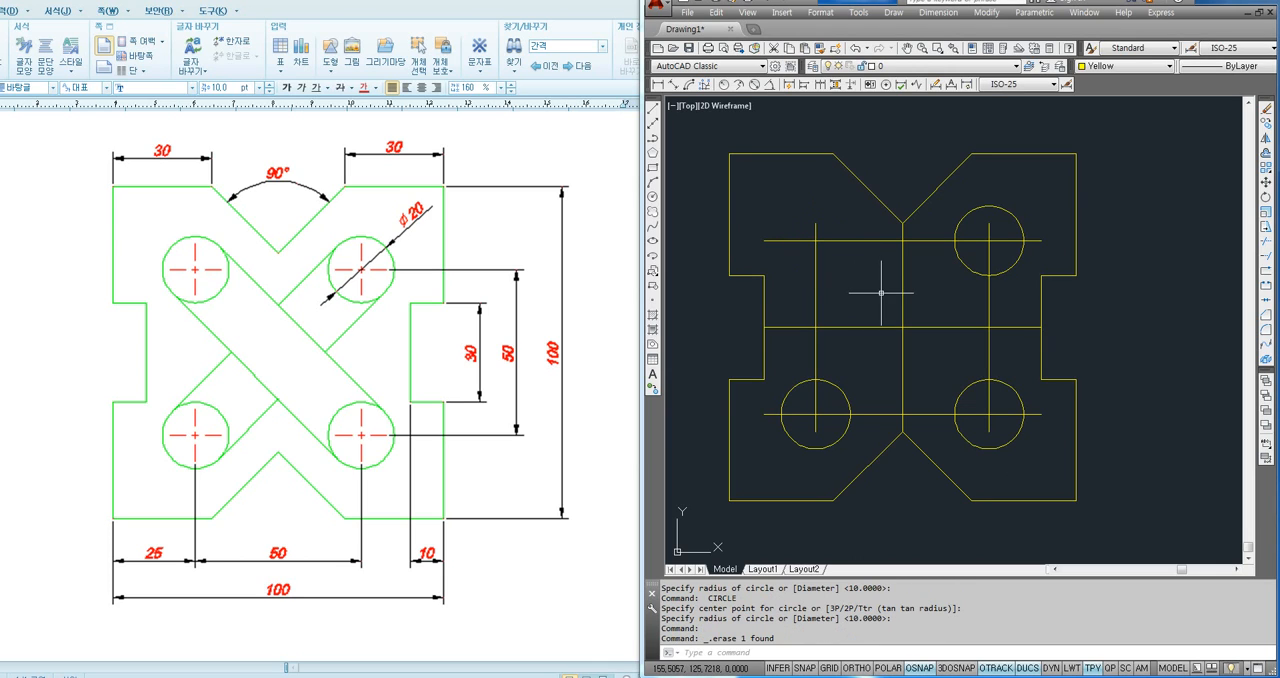
# - Draw a circle at the upper-left intersection of the offset lines using the Diameter option with a value of 20
pyautogui.write('c')
pyautogui.press('Return')
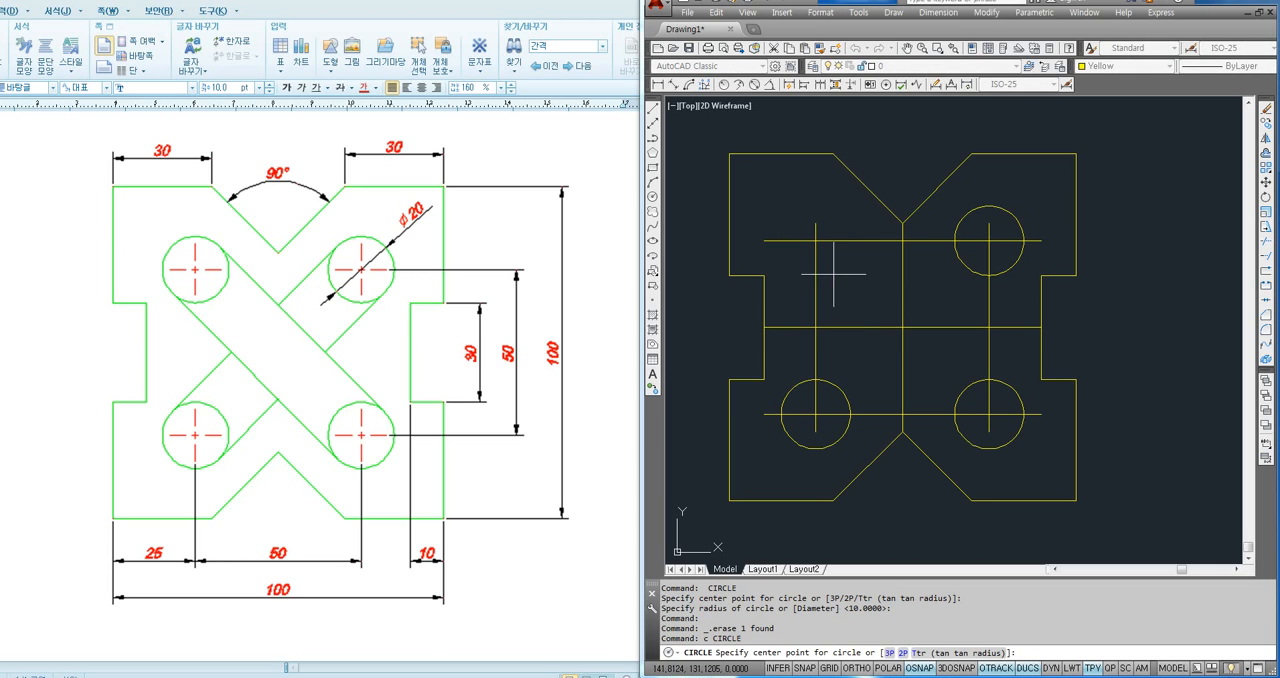
pyautogui.click(816, 242)
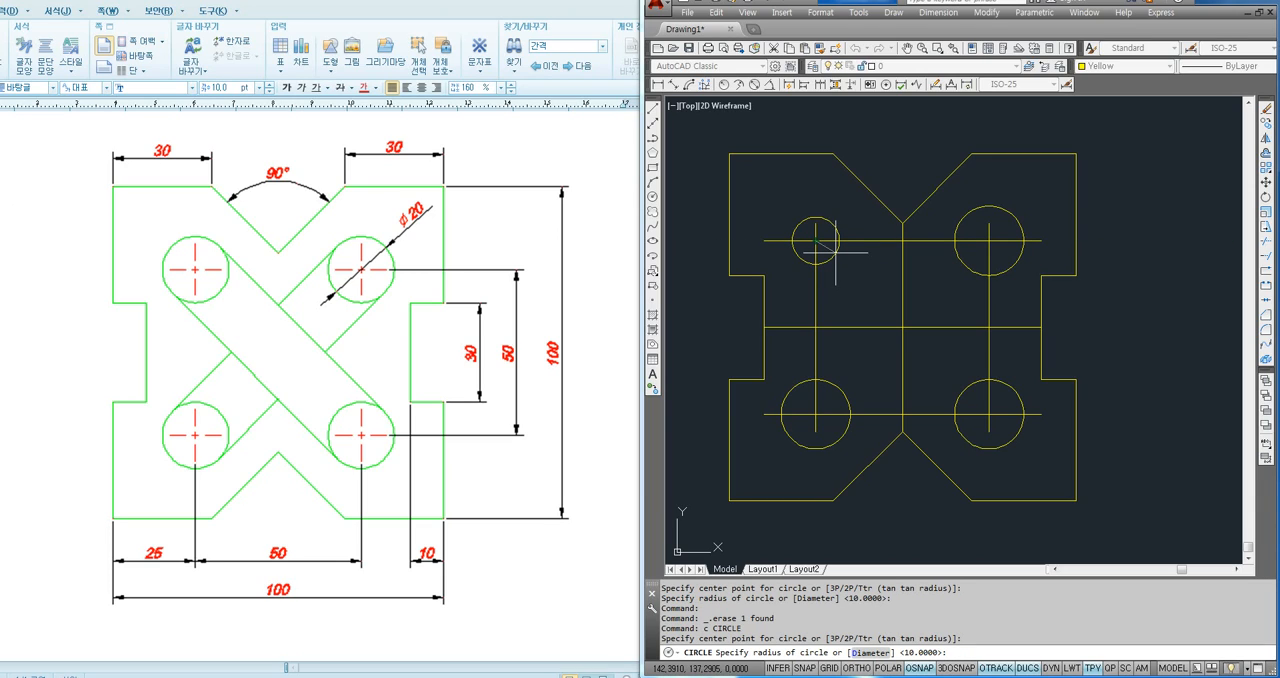
pyautogui.write('d')
pyautogui.press('Return')
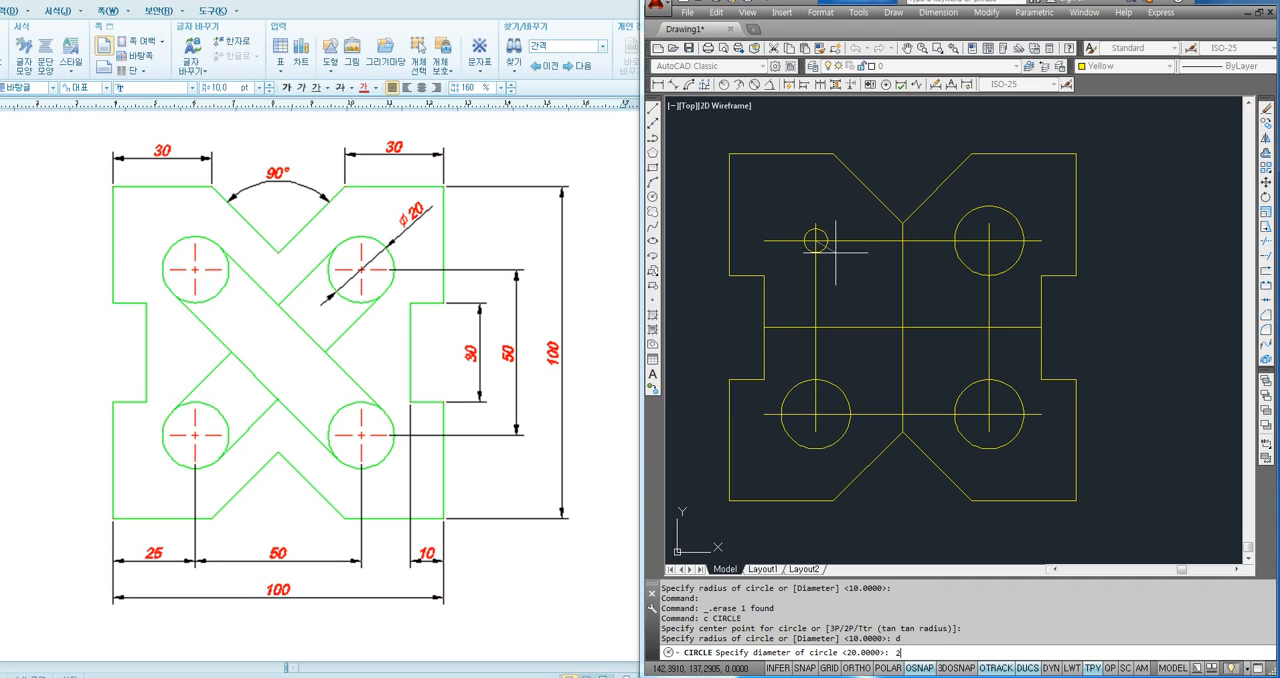
pyautogui.press('Return')
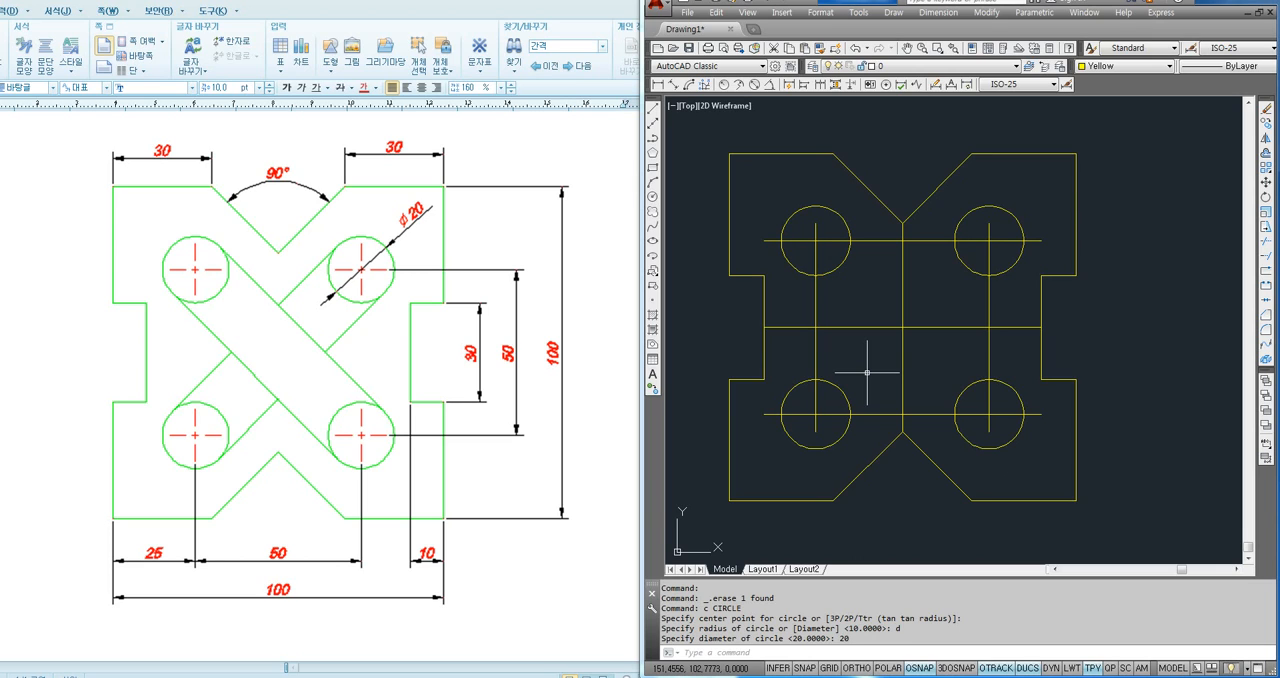
pyautogui.press('F8')
pyautogui.press('F8')
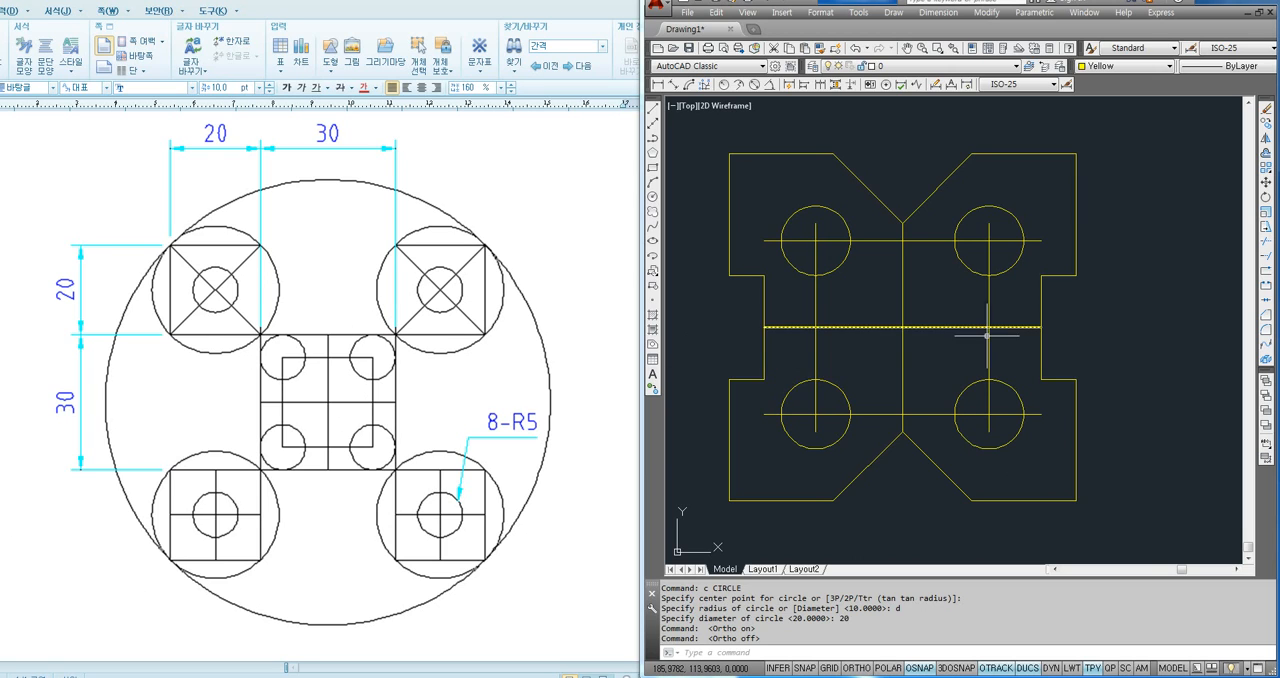
# - Erase the whole notched part, including its centre lines and circles, to empty the drawing area
pyautogui.scroll(-2, 980, 328)
pyautogui.click(1080, 189)
pyautogui.click(818, 472)
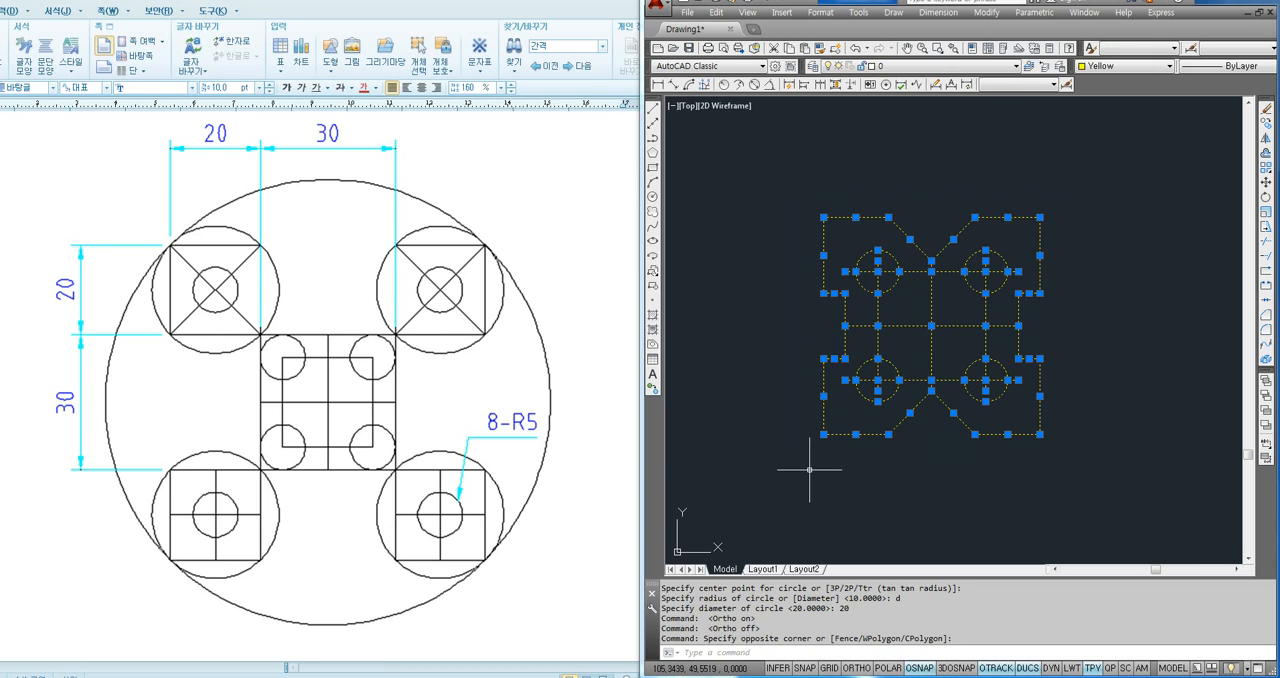
pyautogui.press('Delete')
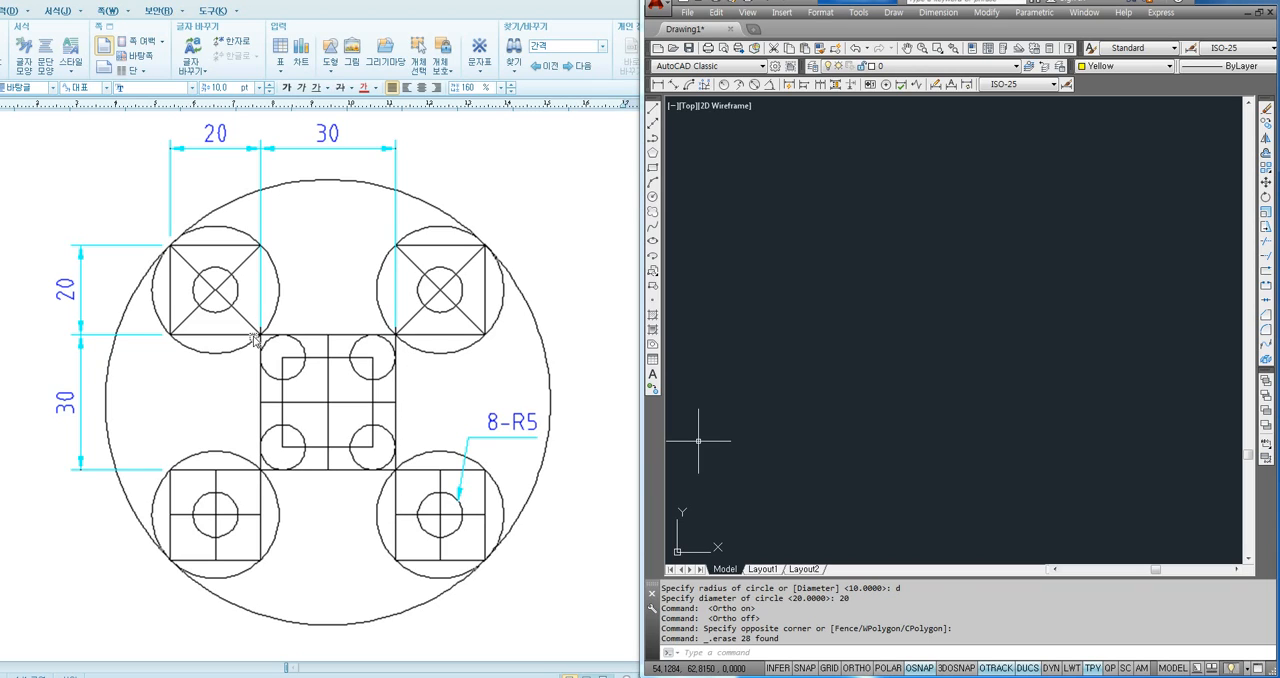
pyautogui.moveTo(935, 323); pyautogui.dragTo(837, 414)
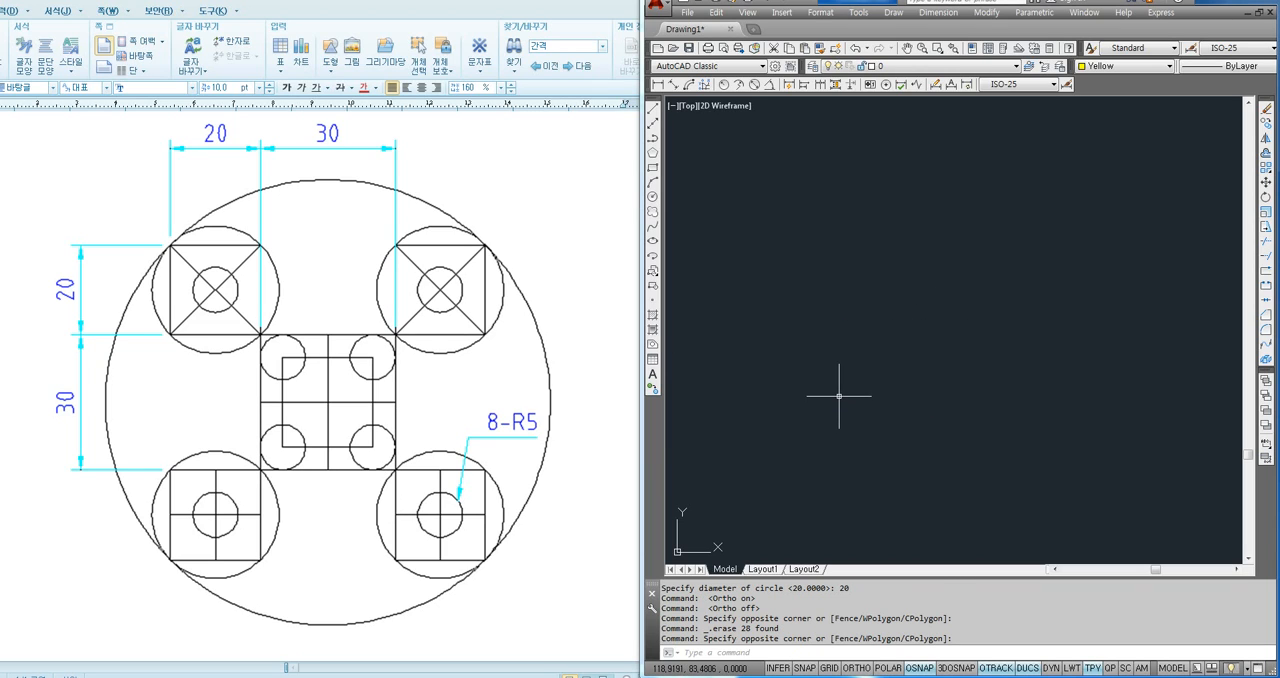
pyautogui.write('rec')
pyautogui.press('Return')
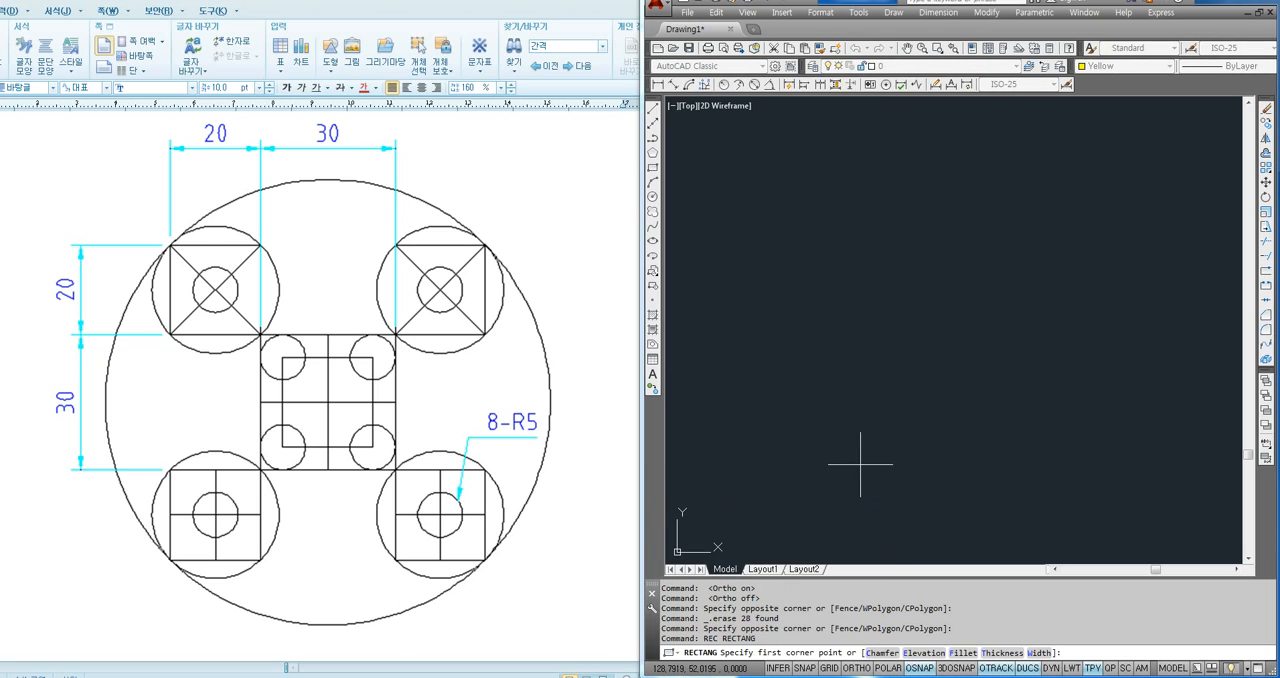
pyautogui.click(883, 401)
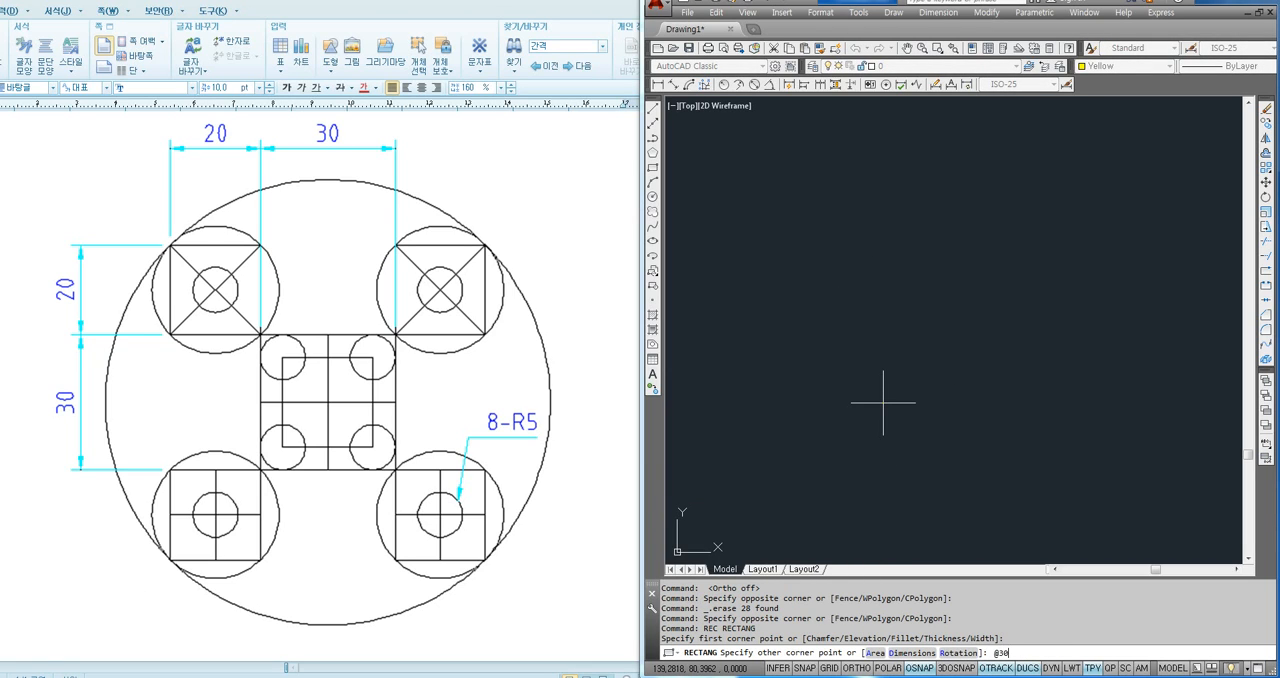
pyautogui.press('Return')
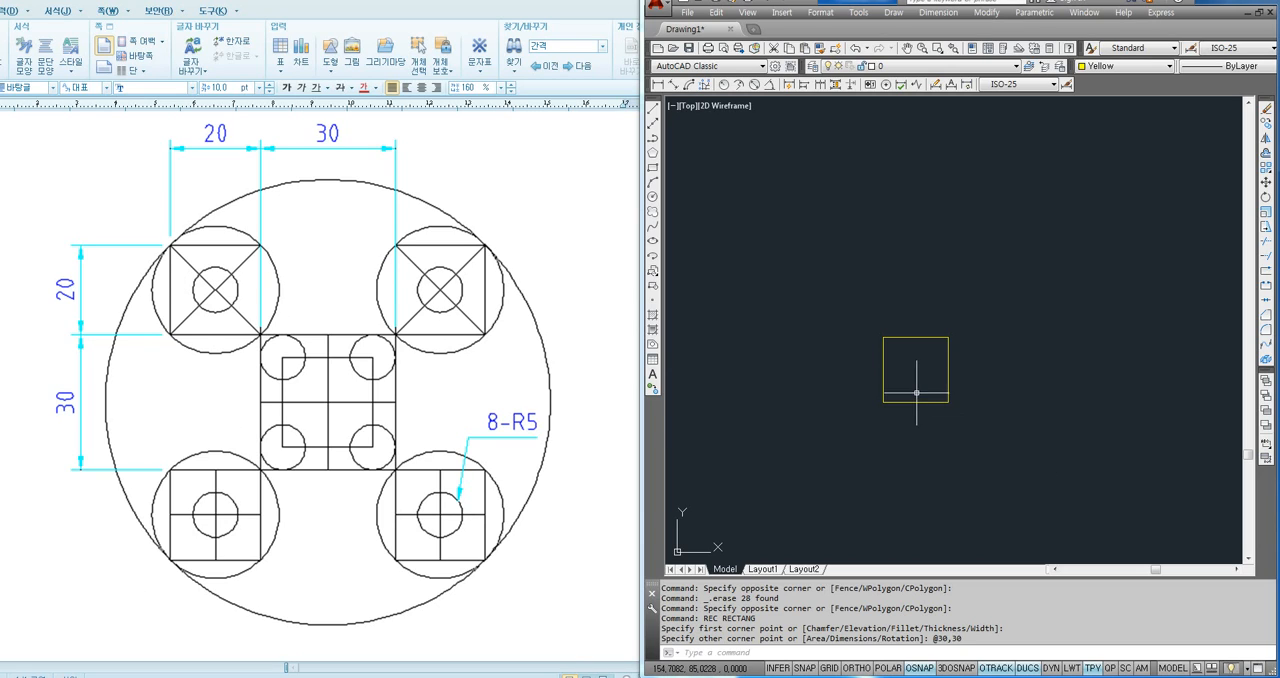
pyautogui.scroll(2, 917, 392)
pyautogui.write('rec')
pyautogui.press('Return')
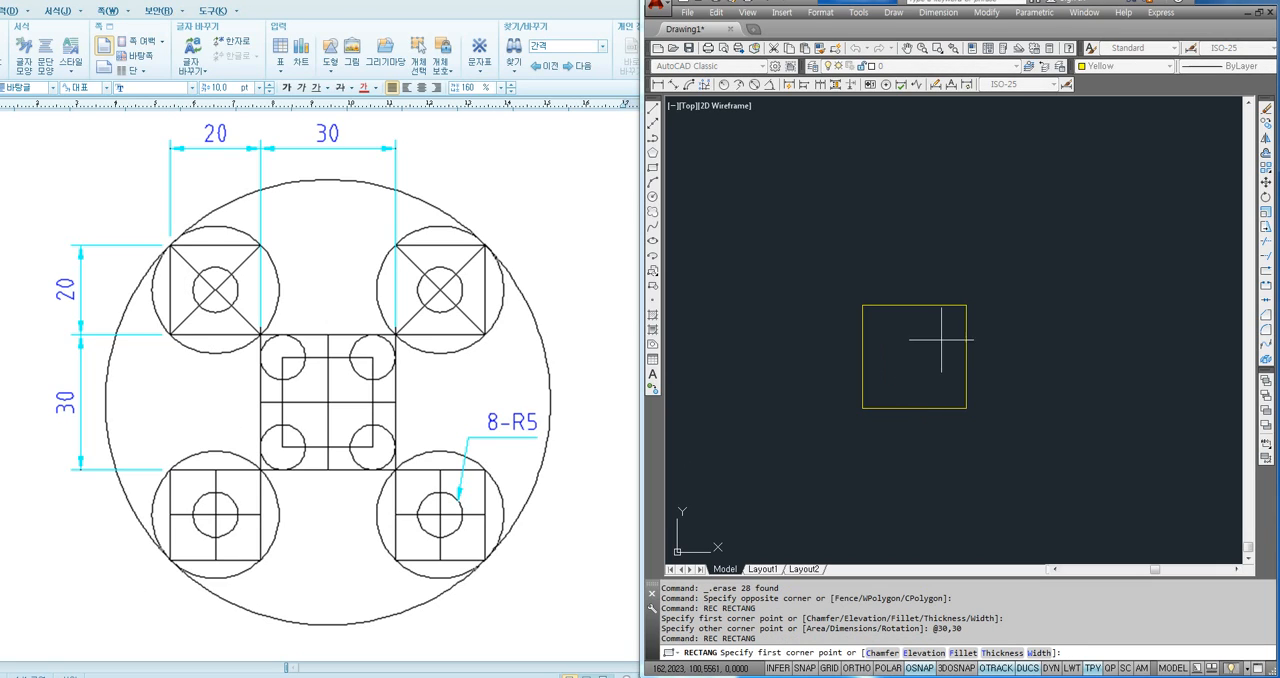
pyautogui.click(966, 304)
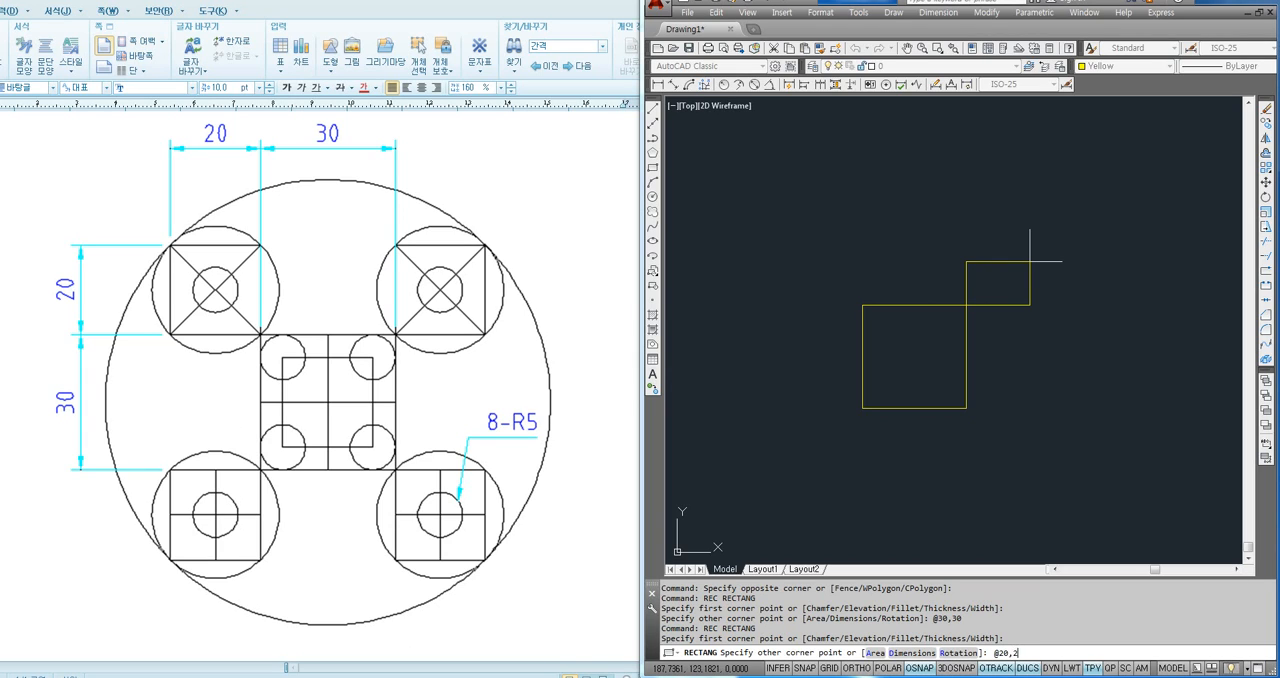
pyautogui.write('0')
pyautogui.press('Return')
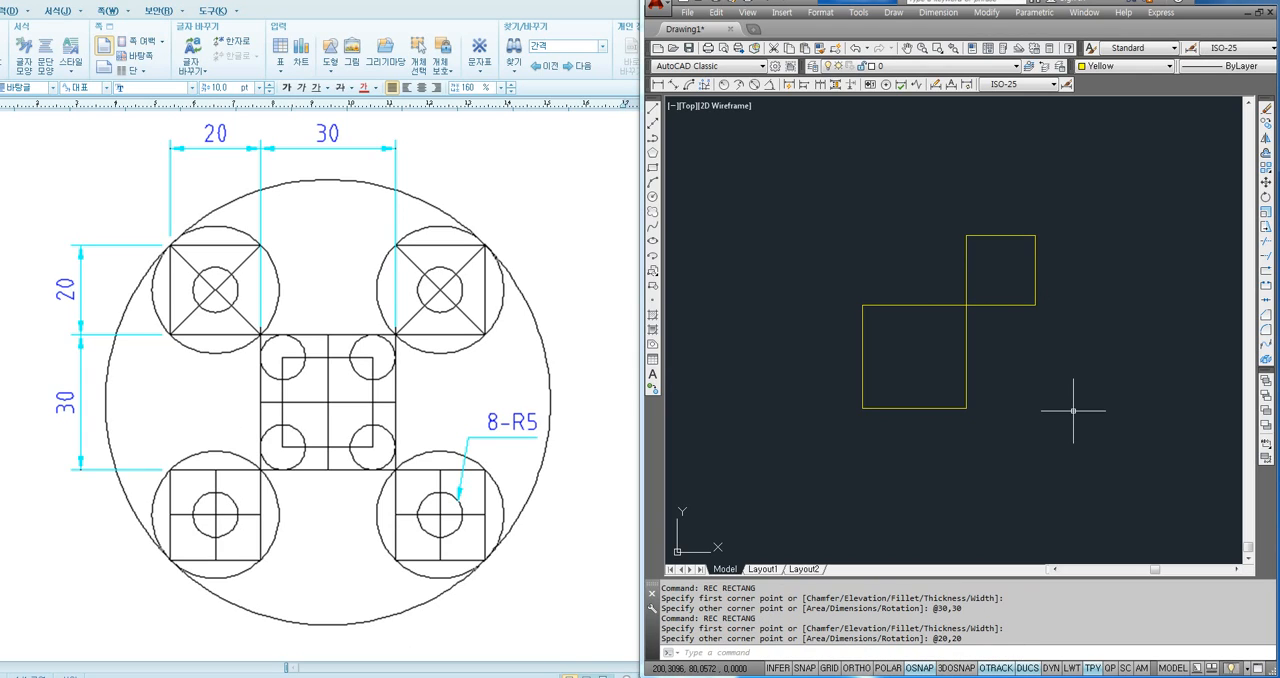
# - Draw 20 × 20 squares outward from the central square's upper-left and lower-left corners, using @-20,20 and @-20,-20
pyautogui.press('Return')
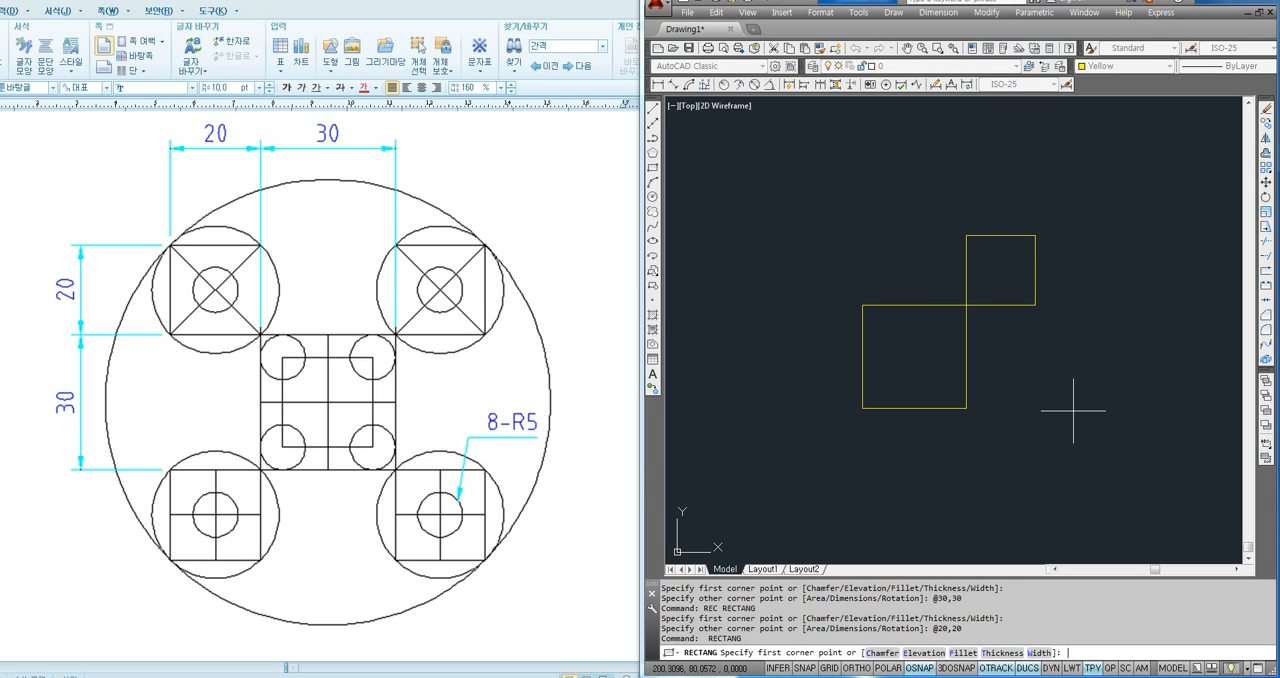
pyautogui.click(862, 304)
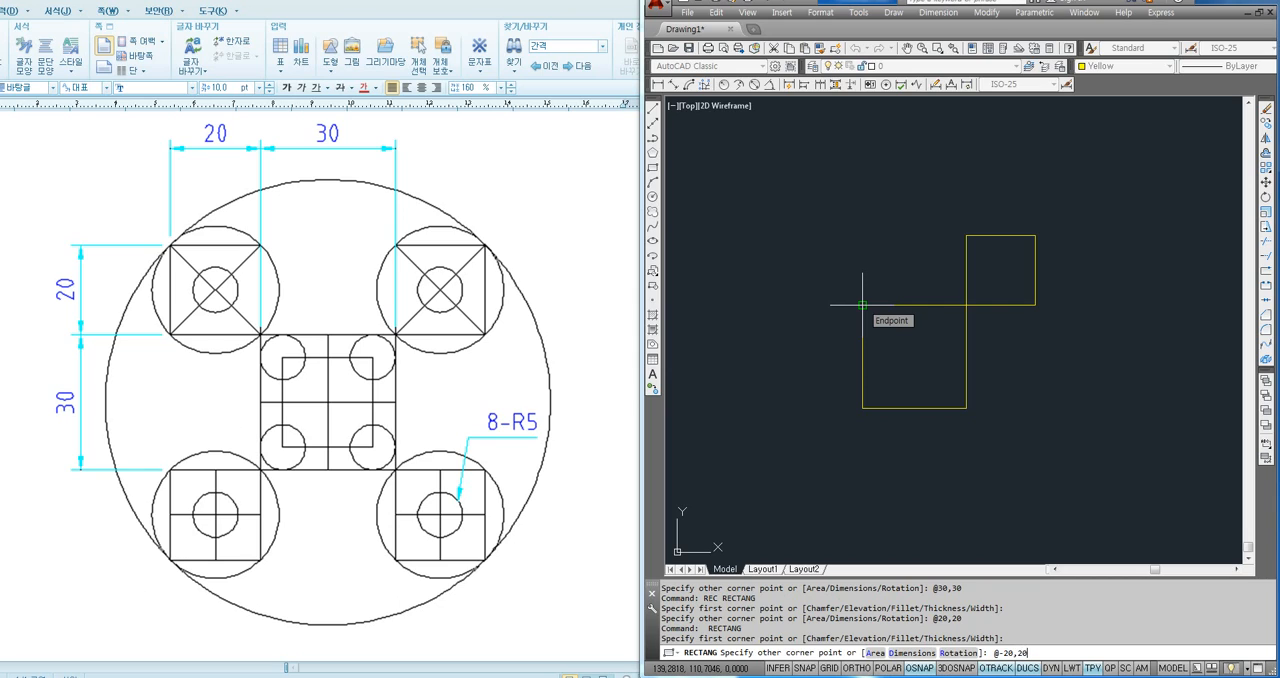
pyautogui.press('Return')
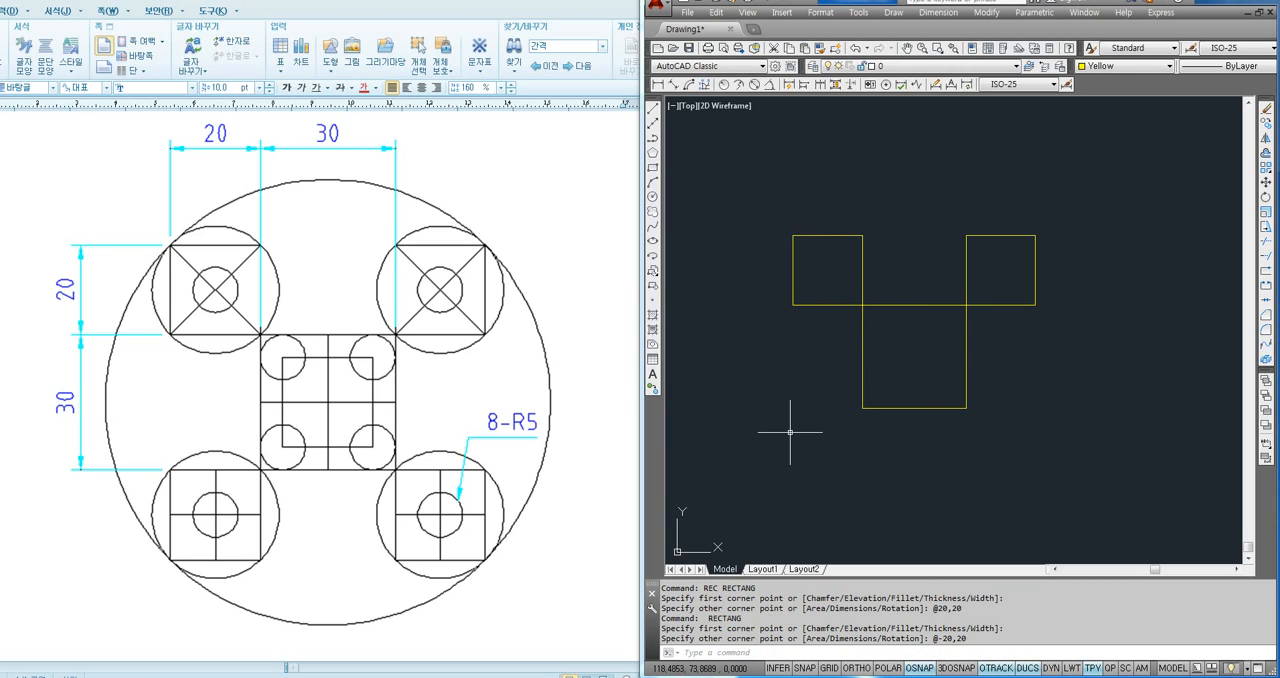
pyautogui.press('Return')
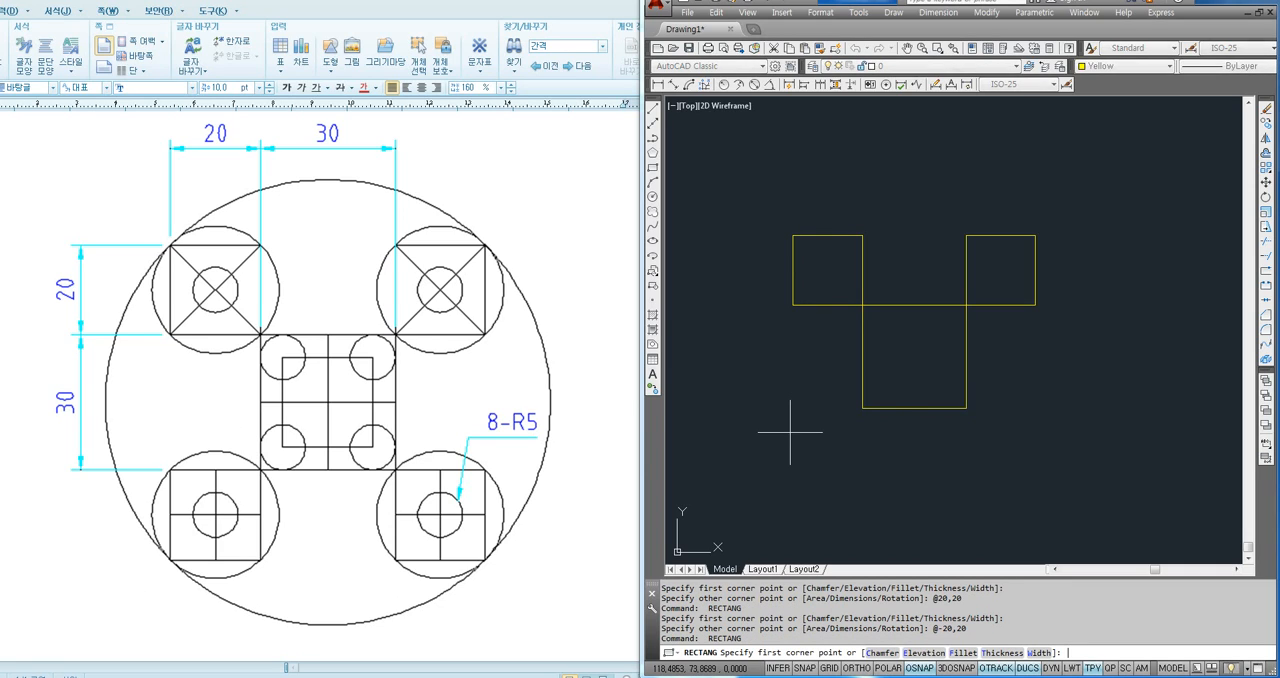
pyautogui.click(862, 408)
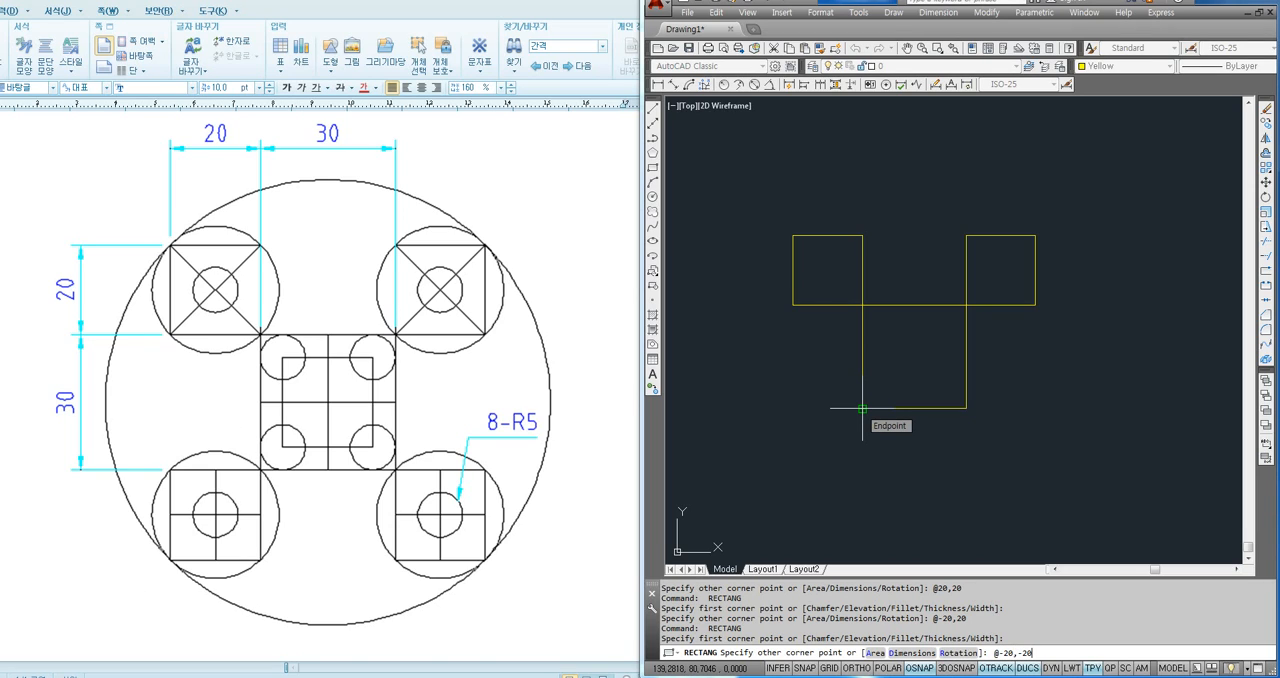
pyautogui.press('Return')
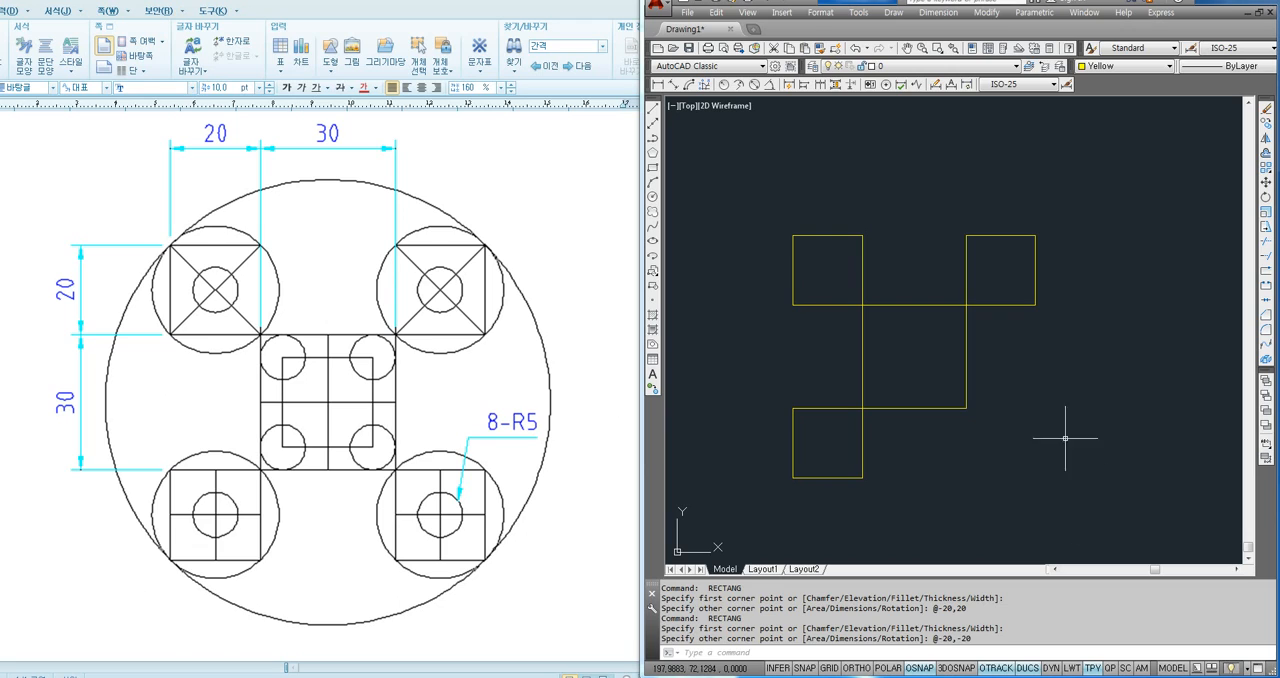
pyautogui.press('Return')
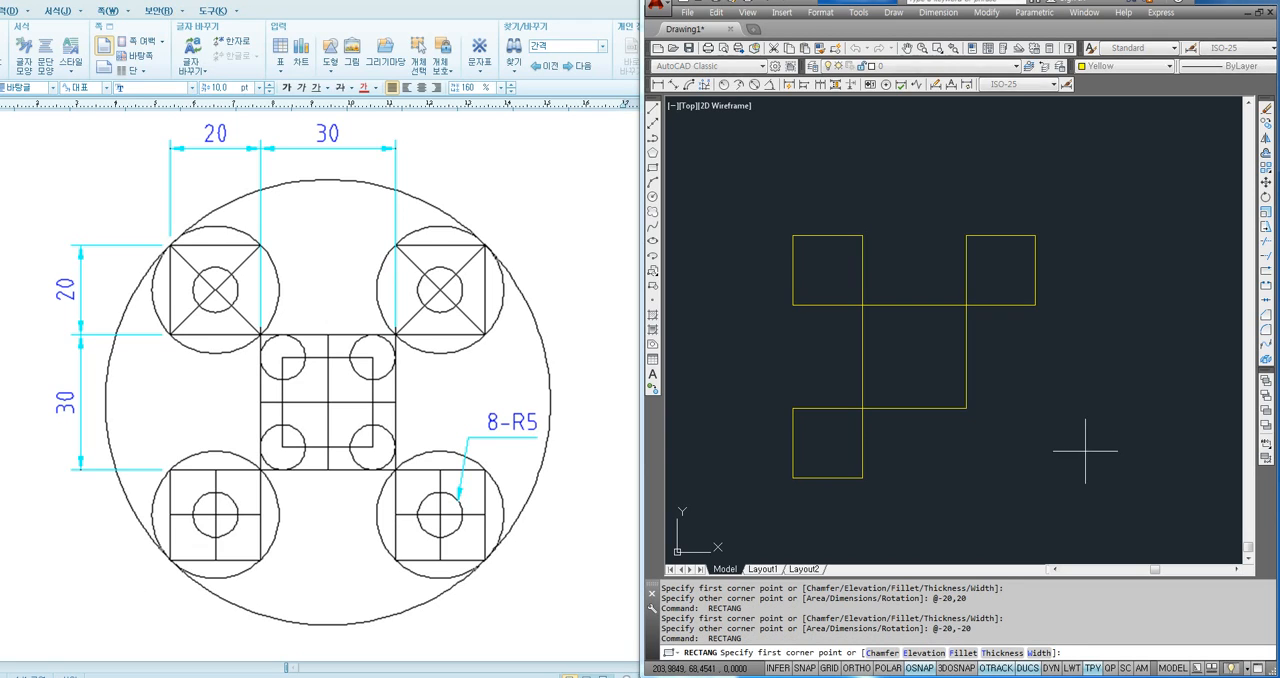
pyautogui.click(967, 408)
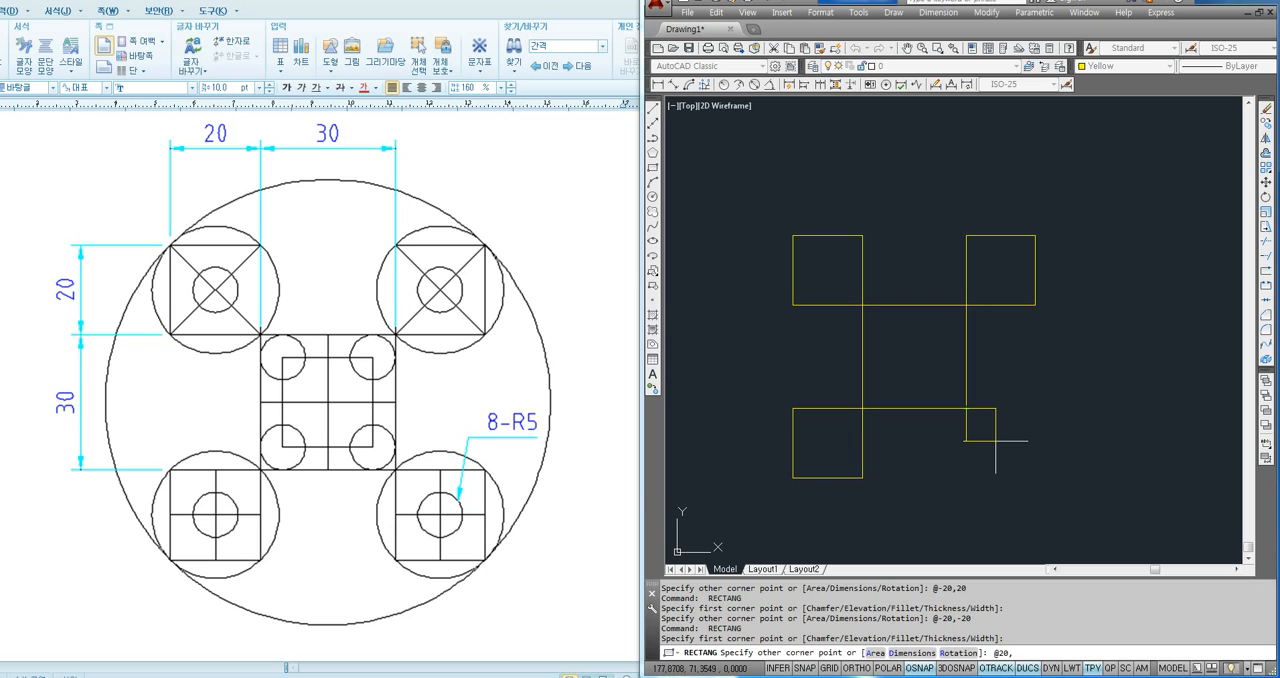
pyautogui.write('@20,-20')
pyautogui.press('Return')
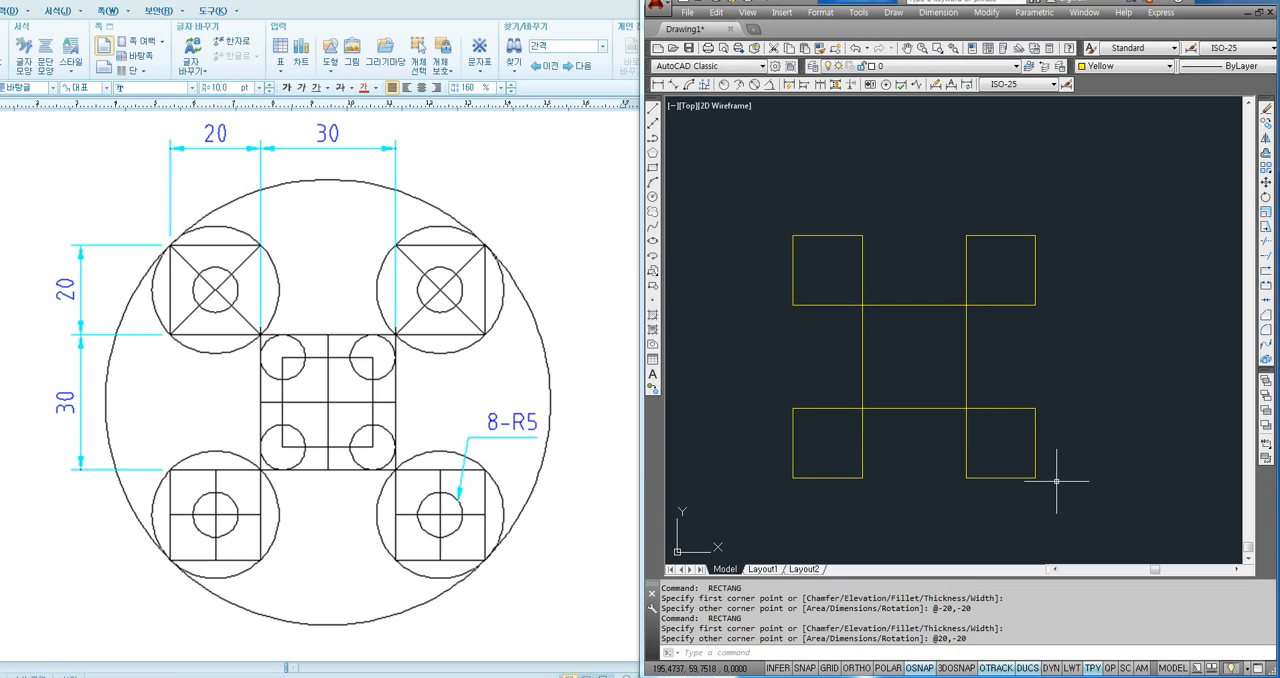
pyautogui.moveTo(920, 378); pyautogui.dragTo(927, 338, button='middle')
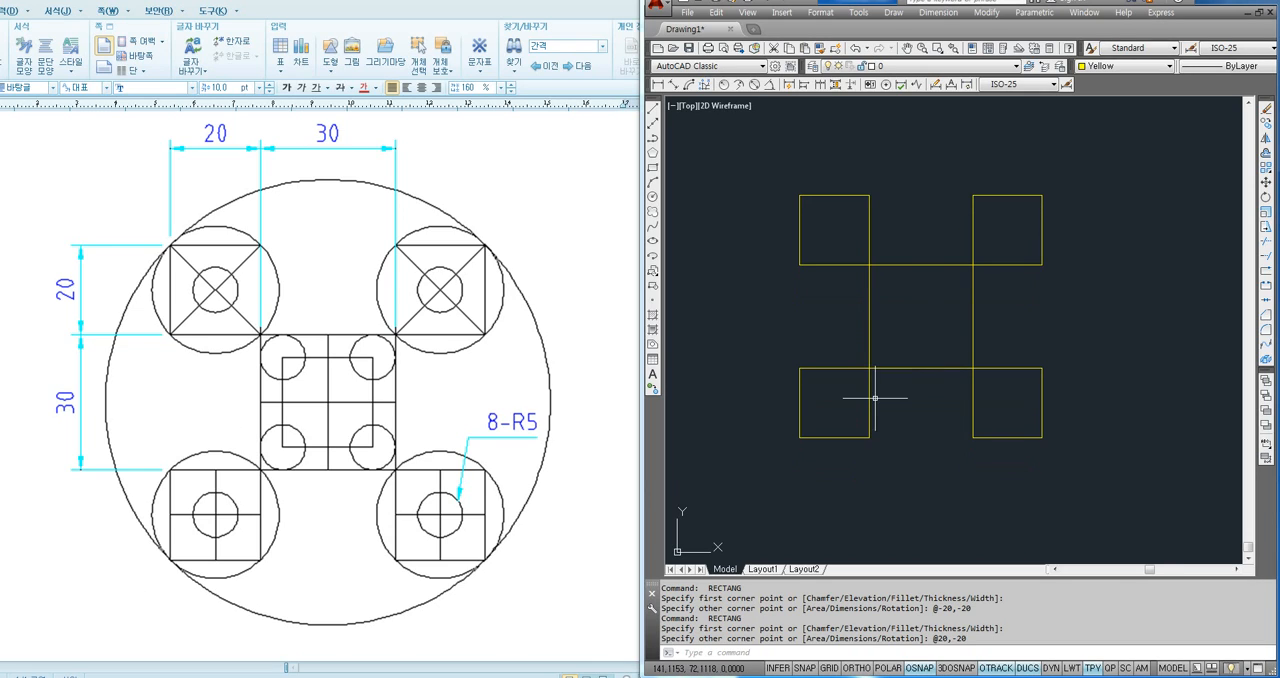
pyautogui.moveTo(1046, 405); pyautogui.dragTo(1026, 423, button='middle')
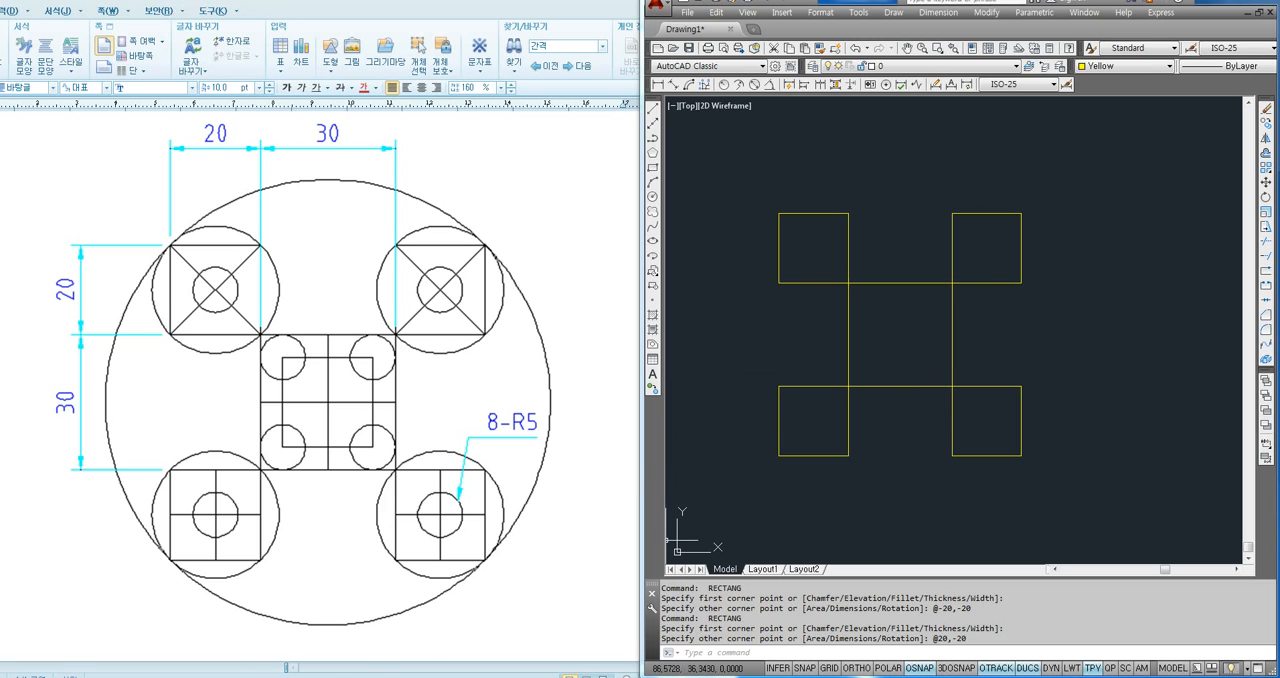
# - Switch to the notes document and add a dashed separator, a blank line and the heading "원 그리기 (원이 지나는 2점을 알고 있는 경우)"
pyautogui.click(222, 676)
pyautogui.click(295, 622)
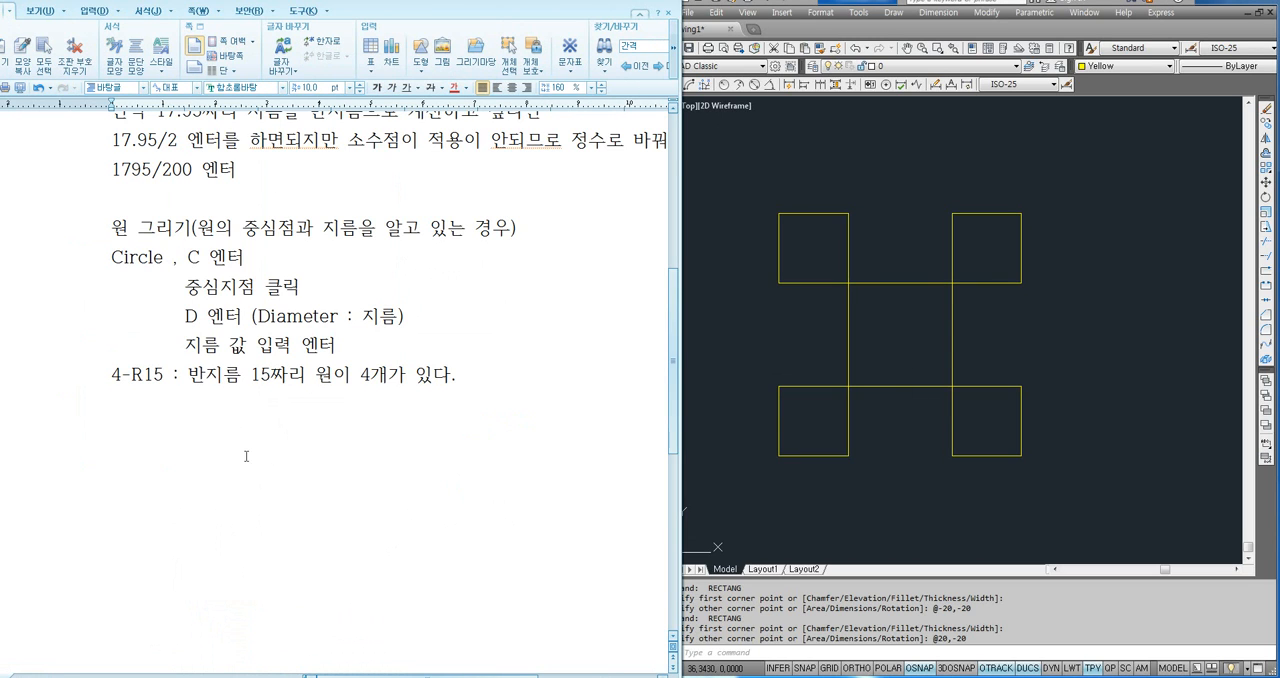
pyautogui.click(106, 412)
pyautogui.write('---------------------------------------------')
pyautogui.press('Return')
pyautogui.press('Return')
pyautogui.write('원 그리기 (ㅇ원이 ')
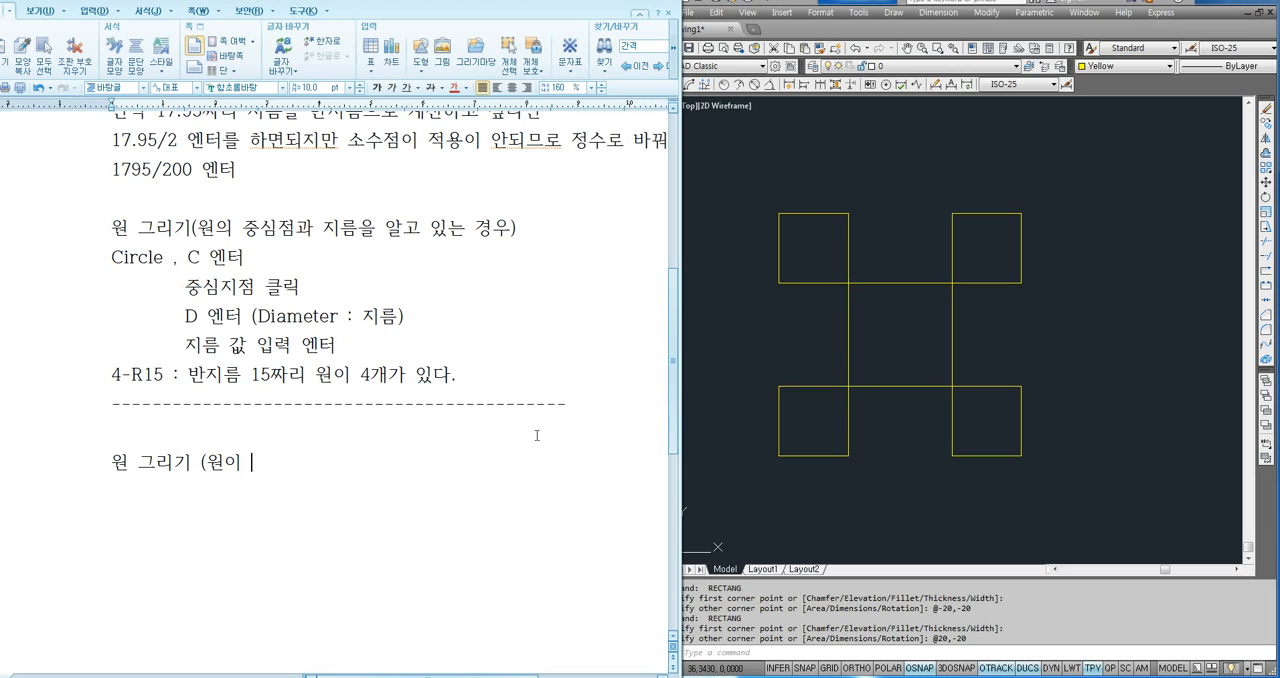
pyautogui.write('지나는 2점을 알')
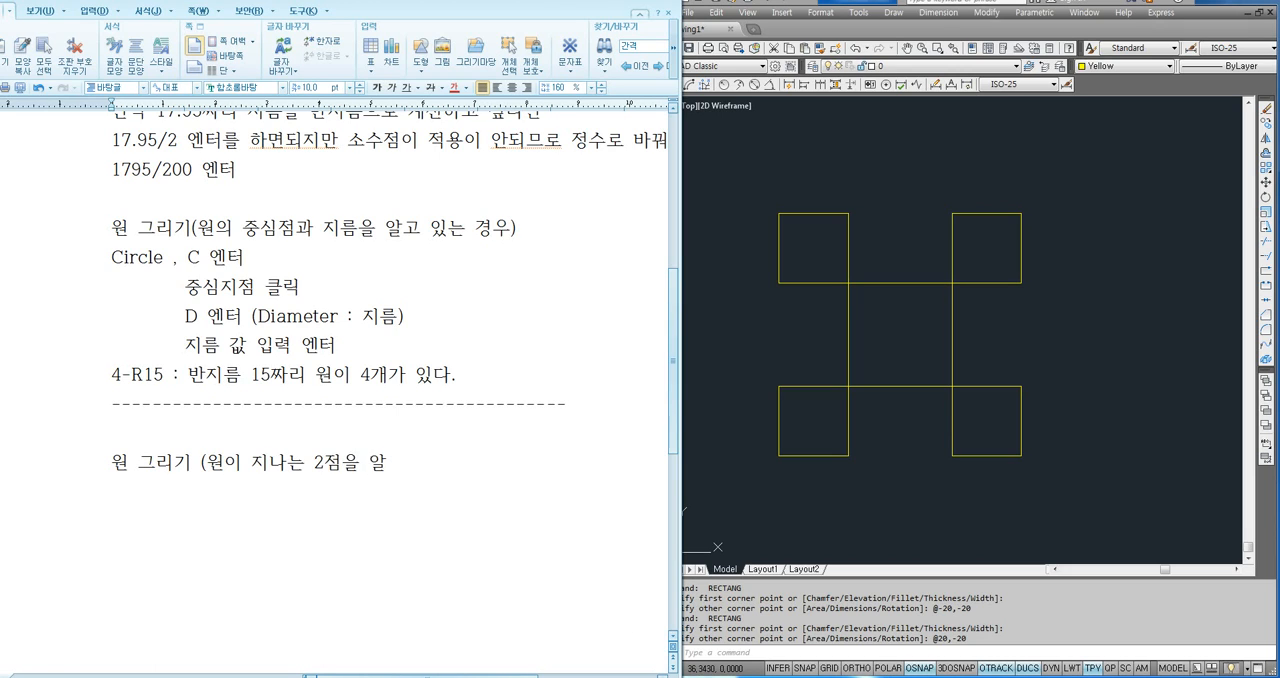
pyautogui.write('고 있ㄴ는 경우)')
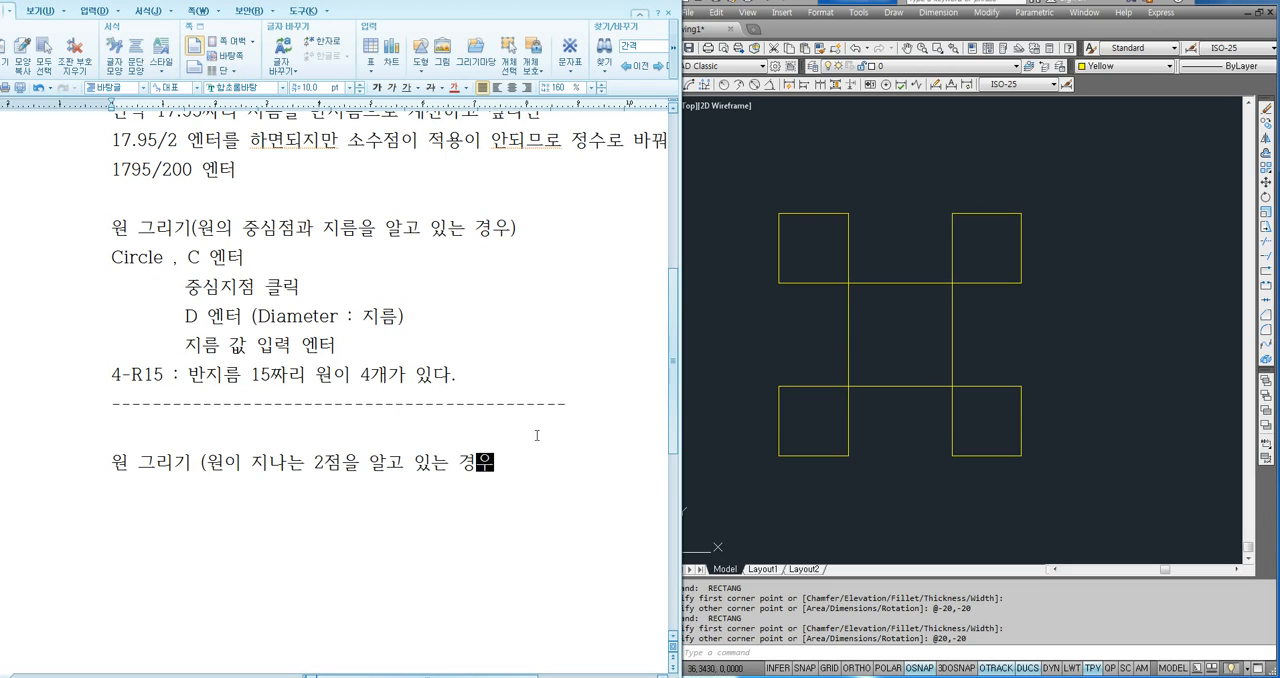
pyautogui.press('Return')
# - Copy the existing "Circle , C 엔터" line to the line below the new two-point circle heading
pyautogui.moveTo(112, 259); pyautogui.dragTo(265, 267)
pyautogui.hotkey('ctrl', 'c')
pyautogui.click(152, 495)
pyautogui.hotkey('ctrl', 'v')
pyautogui.scroll(-1, 273, 422)
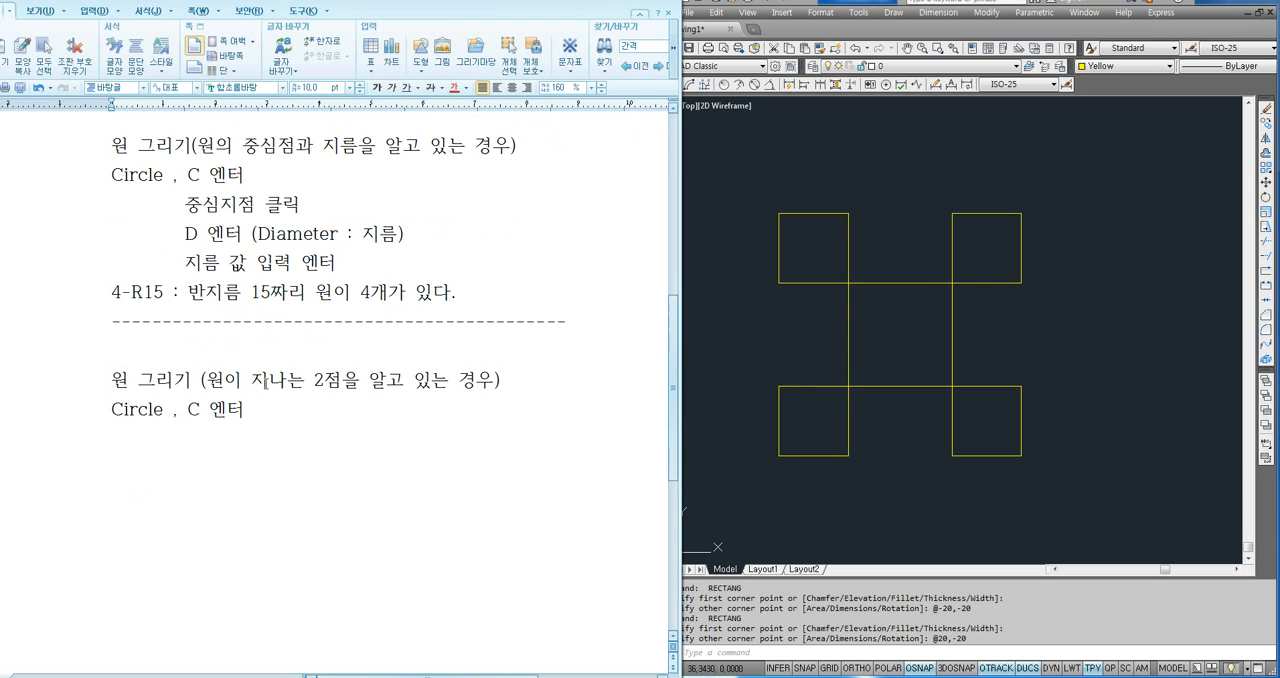
# - Add the indented line "2P 엔터 (P=Point , 2점)" under the copied Circle line
pyautogui.moveTo(265, 380); pyautogui.dragTo(380, 368)
pyautogui.click(293, 412)
pyautogui.press('Tab')
pyautogui.write('2P 엔터 (P=Poi')
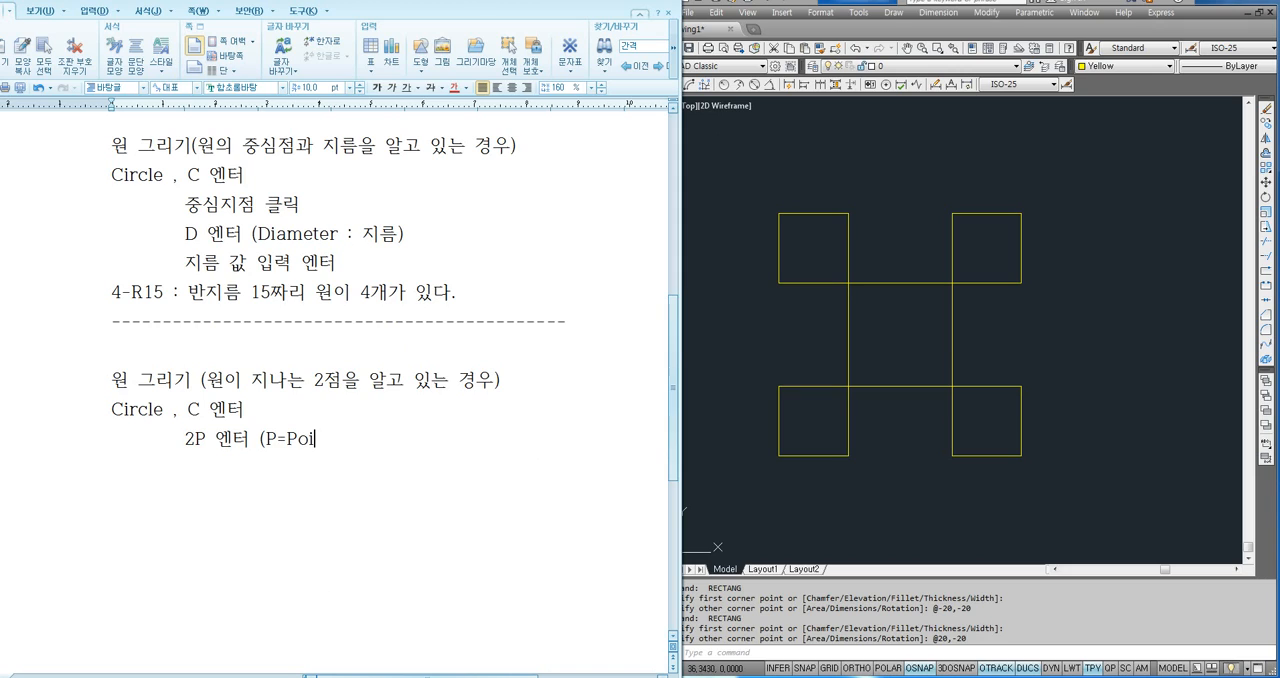
pyautogui.write('nt , 2저)')
pyautogui.press('Return')
# - Add the indented lines "첫 번째 점 클릭" and "두 번째 점 클릭" to finish the two-point circle notes
pyautogui.write('첫')
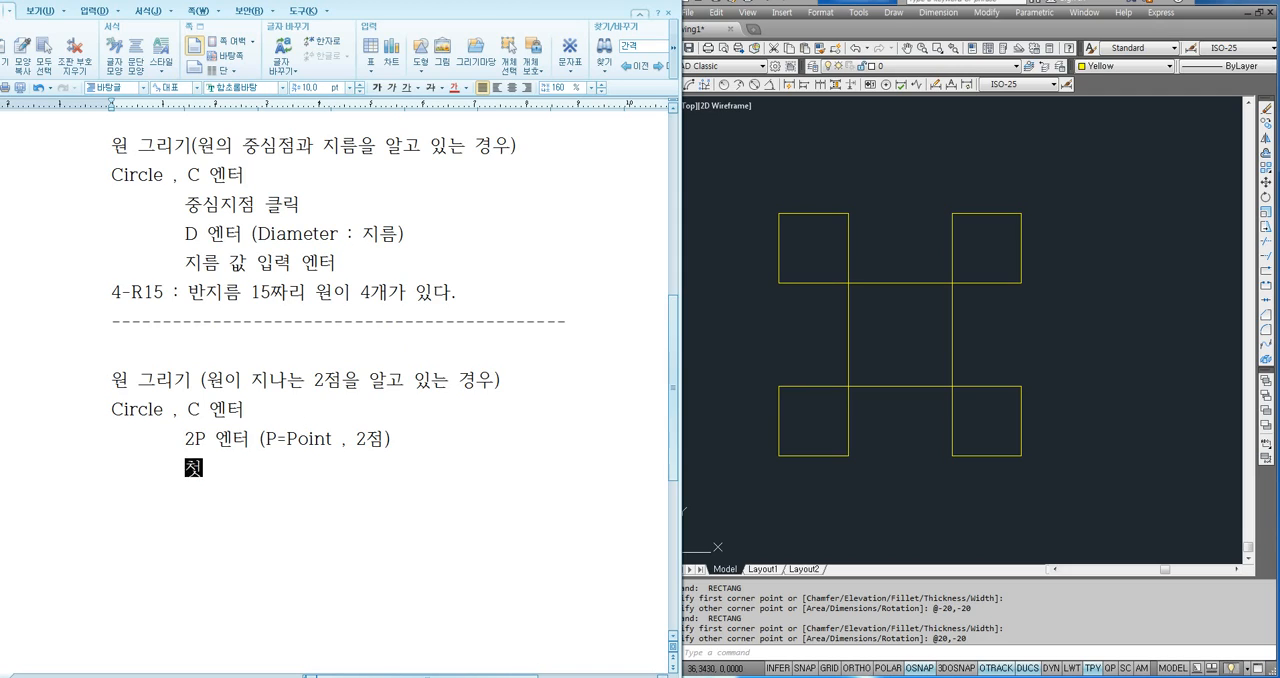
pyautogui.write(' 번째 점 크릭')
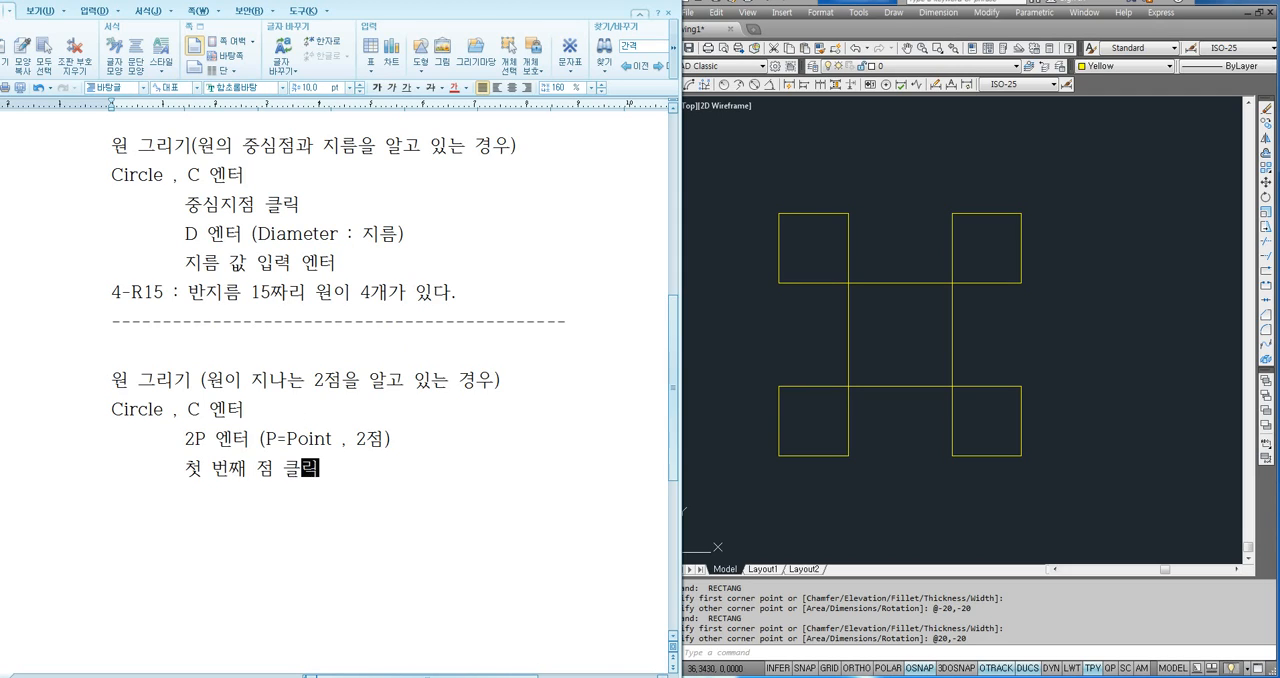
pyautogui.press('Return')
pyautogui.write('두 번째 점')
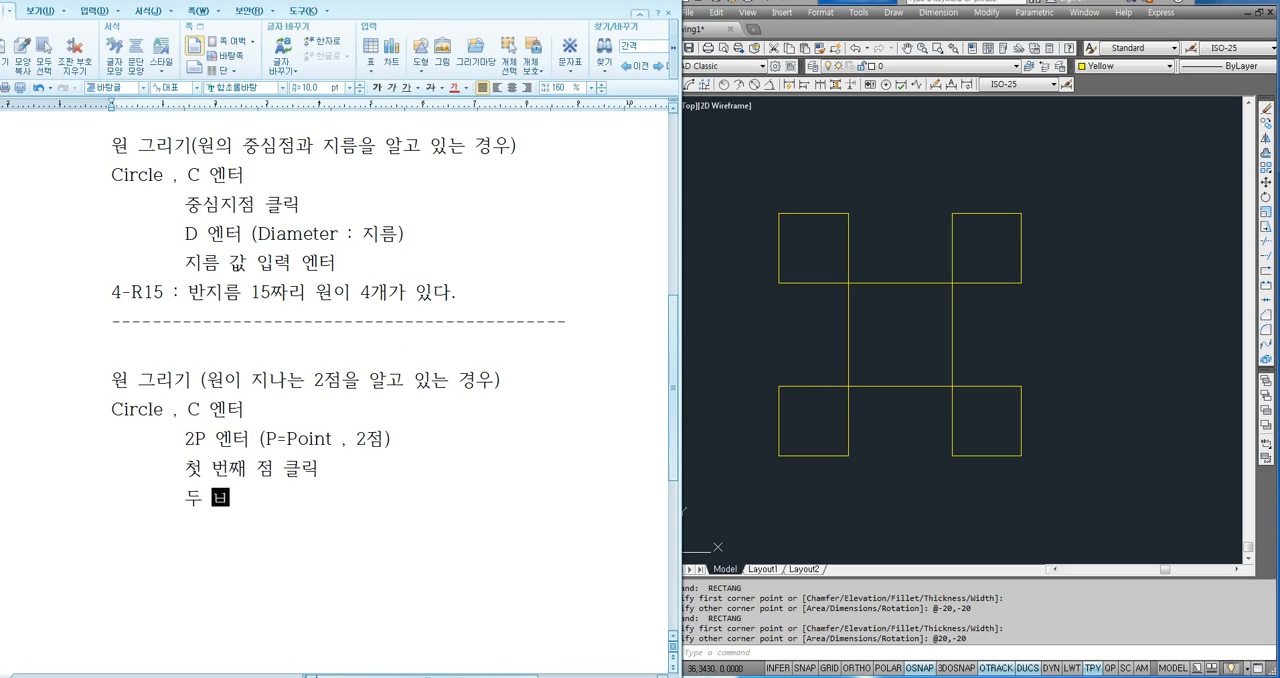
pyautogui.write(' 클릭')
pyautogui.press('Return')
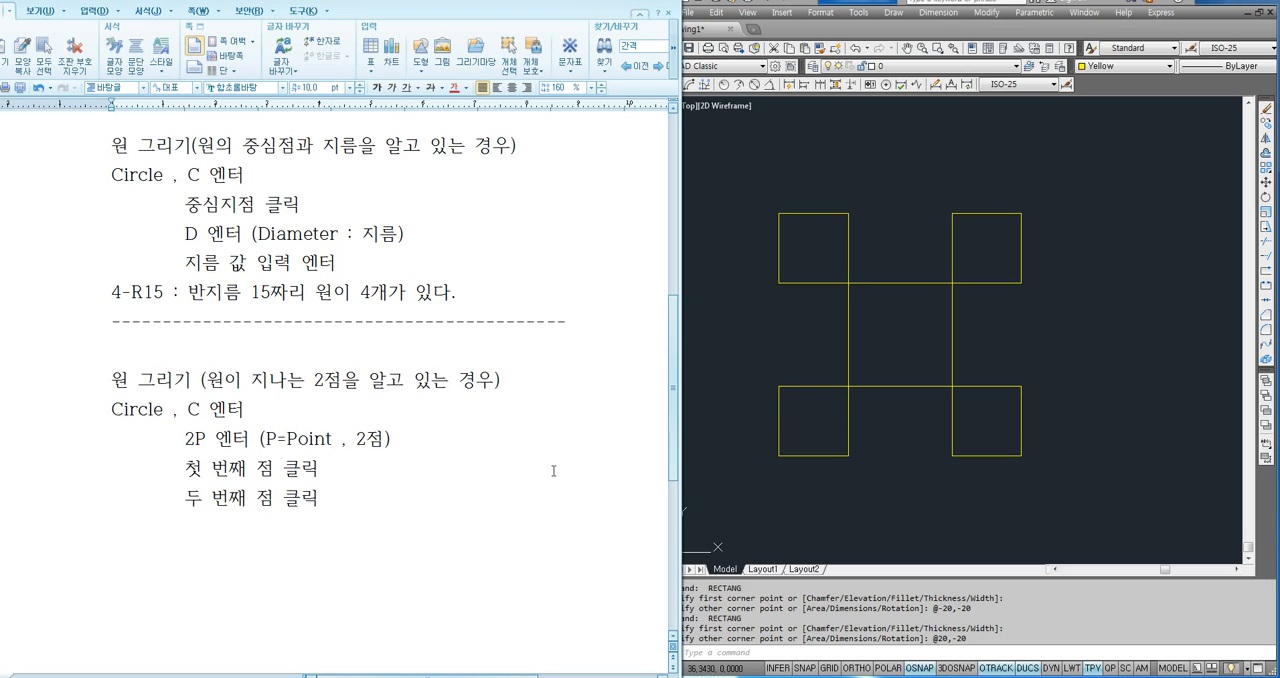
# - In AutoCAD, draw a 2P circle around the upper-right square through its lower-left and upper-right corners
pyautogui.click(909, 457)
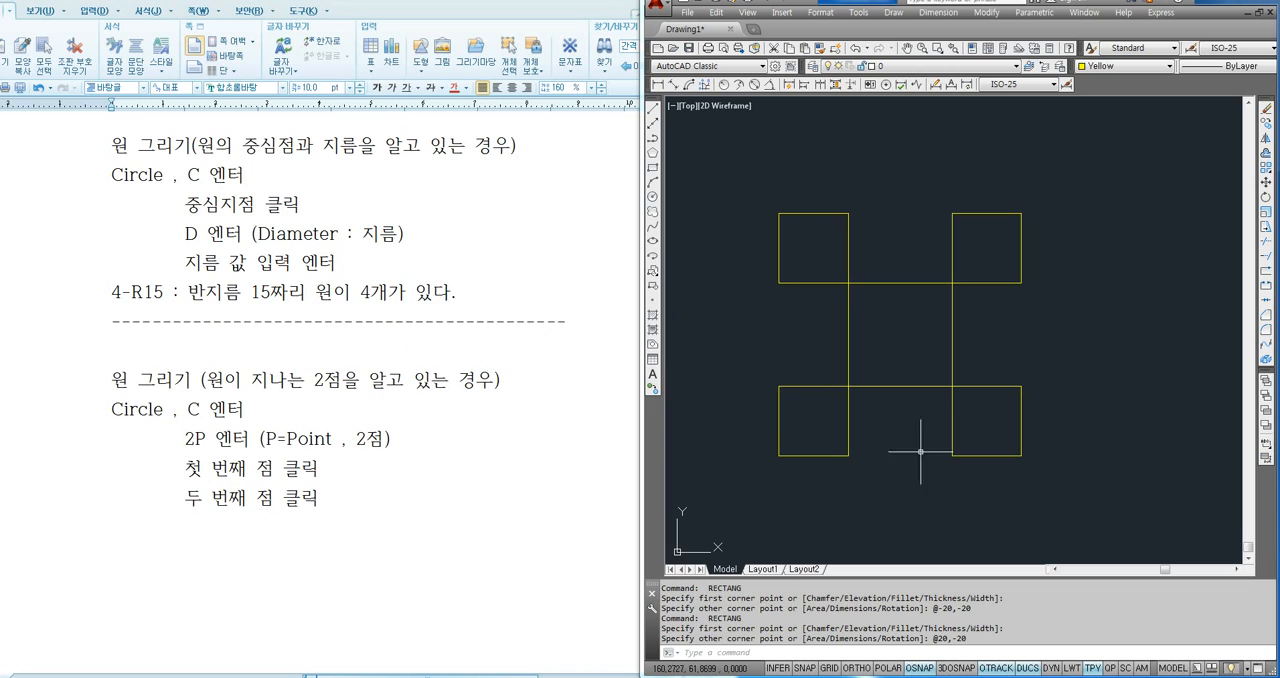
pyautogui.write('c')
pyautogui.press('Return')
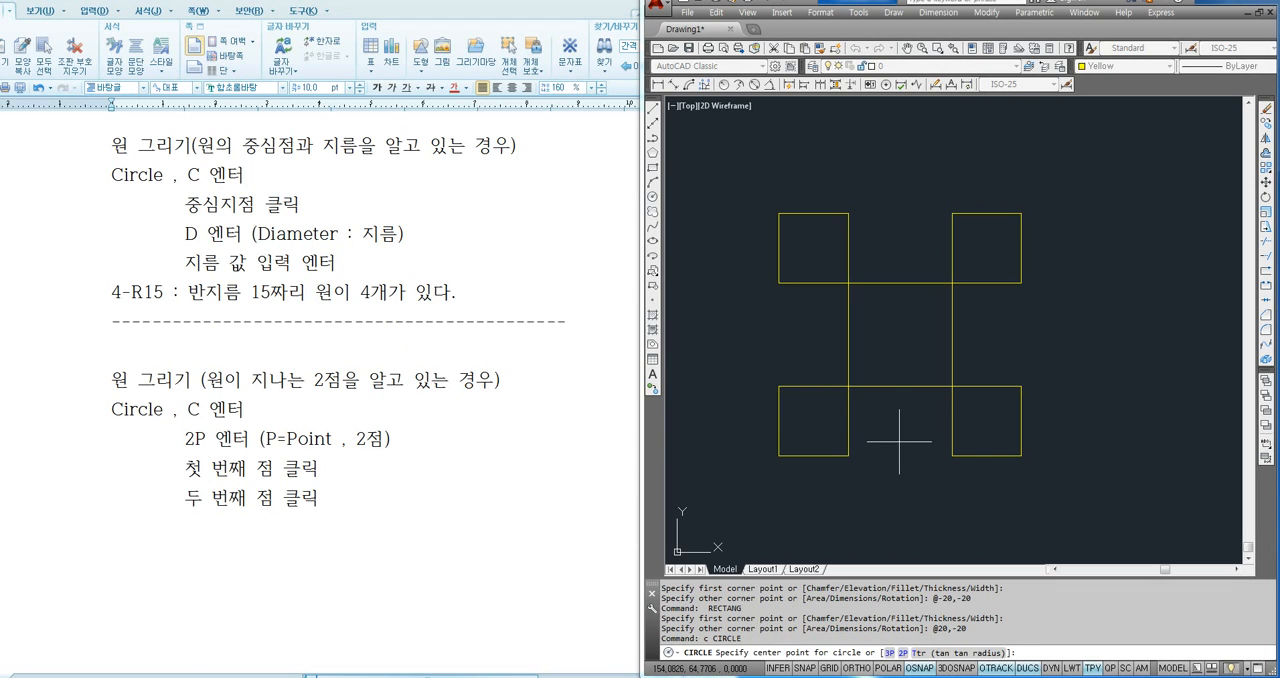
pyautogui.write('2p')
pyautogui.press('Return')
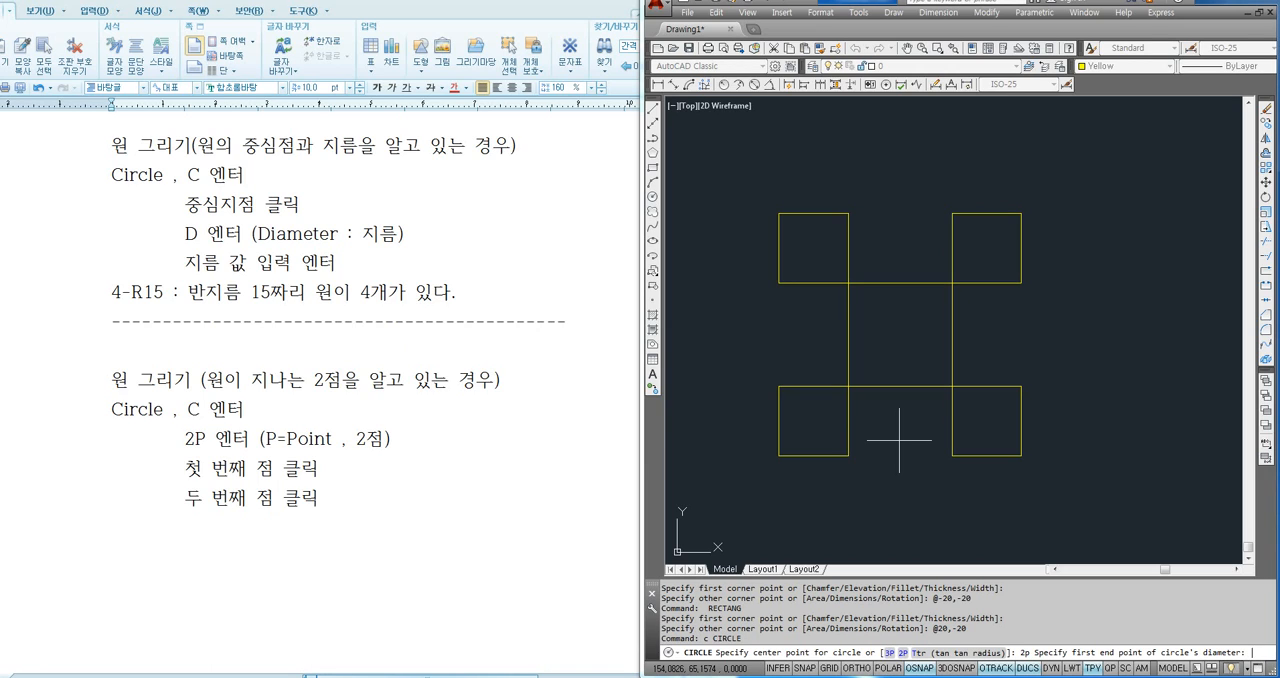
pyautogui.click(952, 283)
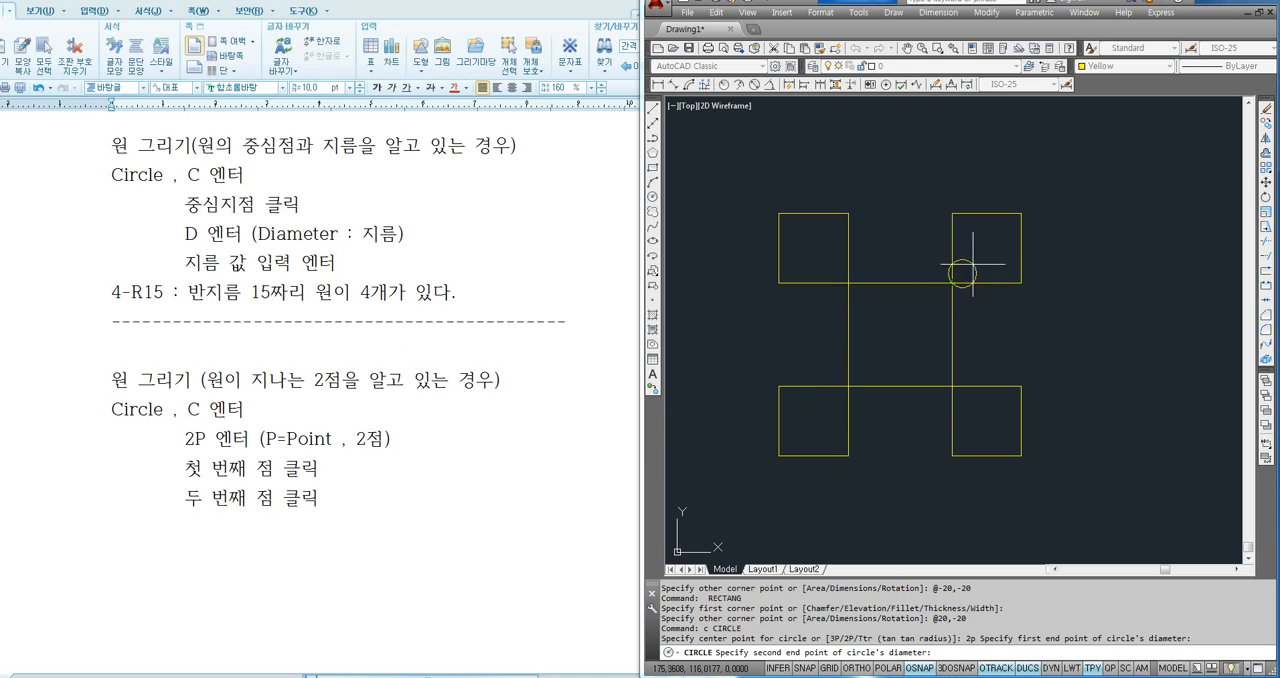
pyautogui.click(1021, 212)
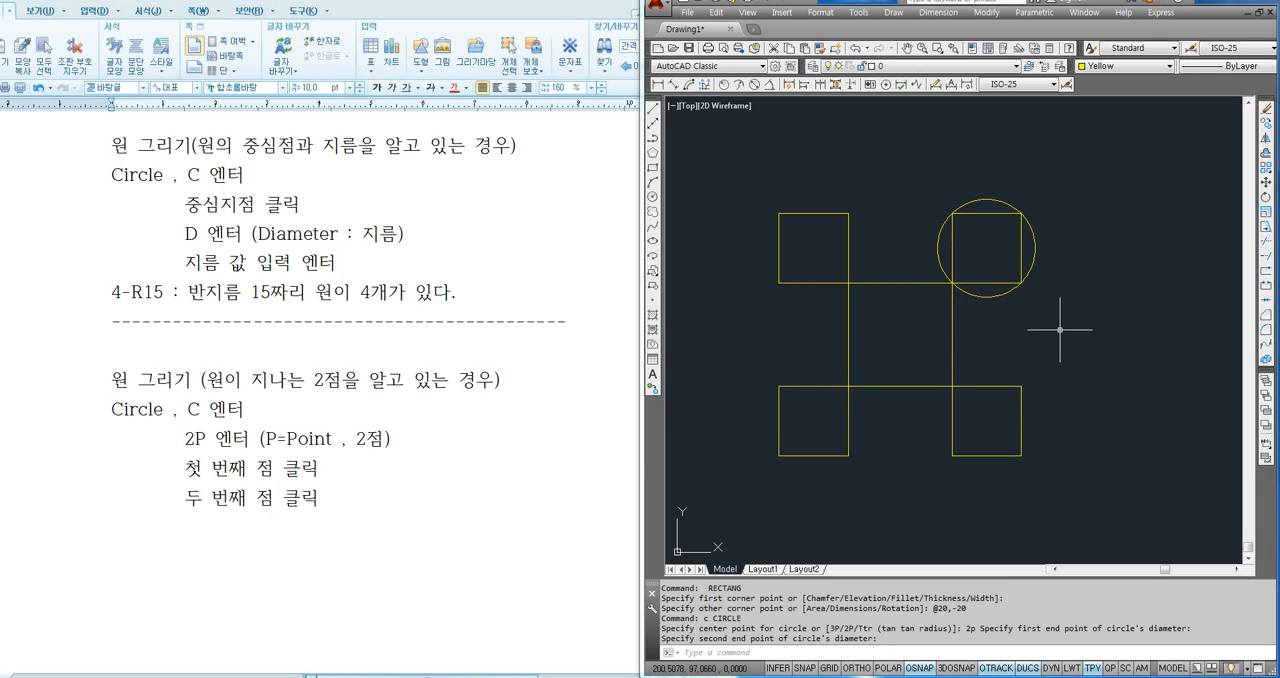
# - Draw a 2P circle around the upper-left square through its upper-right and lower-left corners
pyautogui.press('Return')
pyautogui.write('2p')
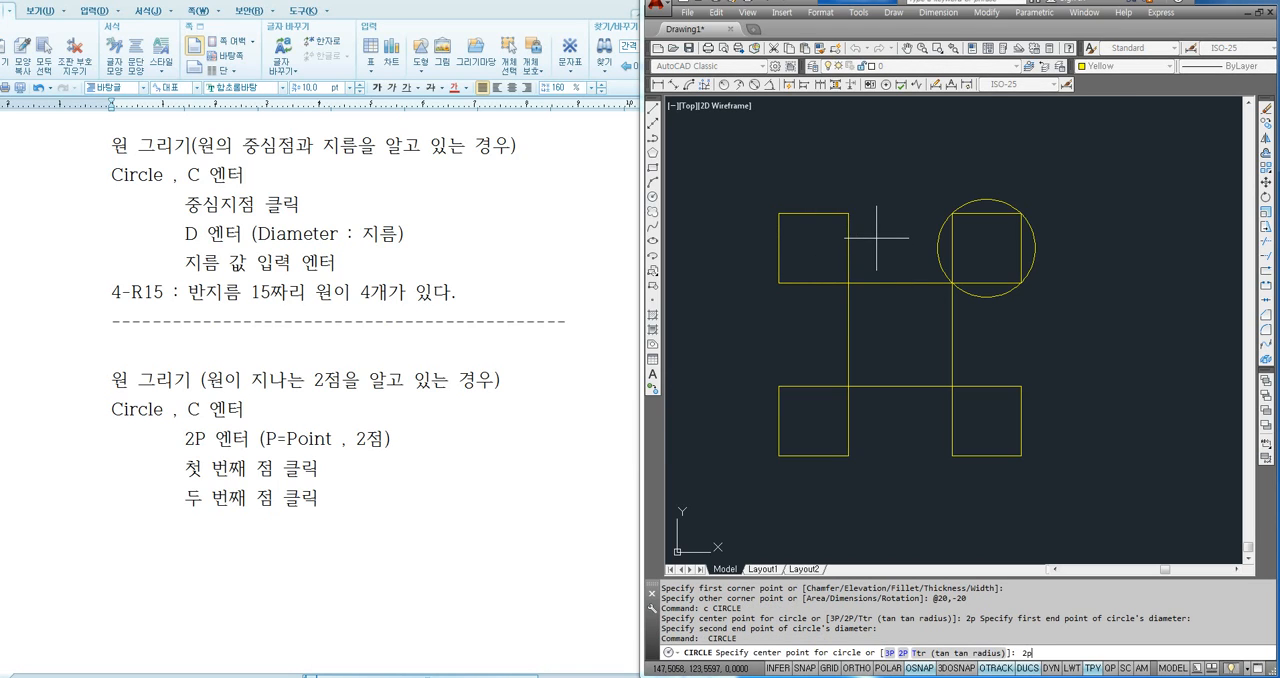
pyautogui.press('Return')
pyautogui.click(848, 213)
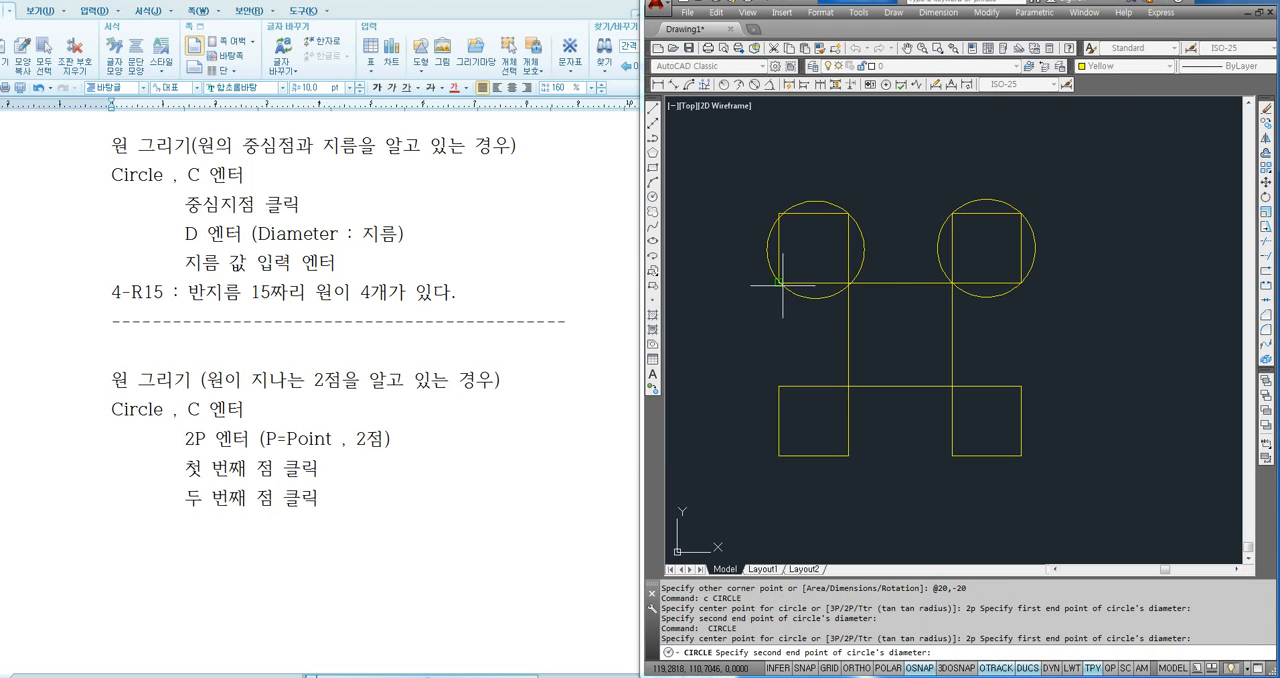
pyautogui.click(779, 284)
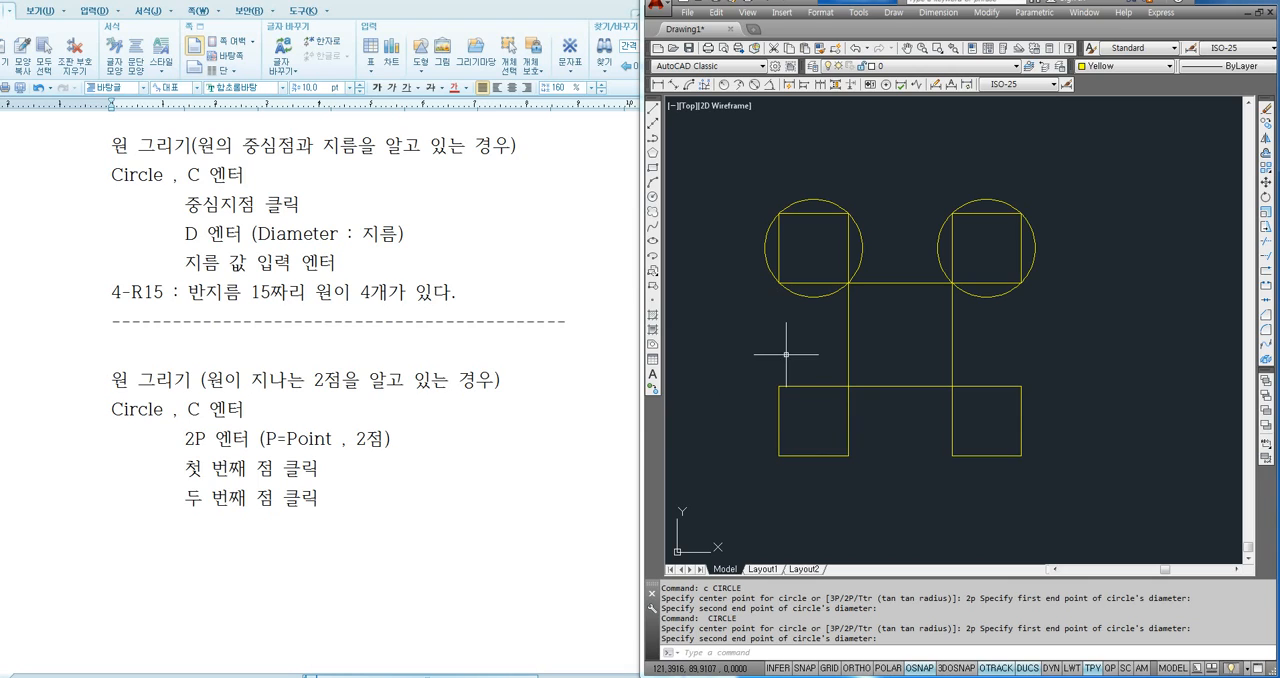
# - Draw a 2P circle around the lower-left square through its upper-left and lower-right corners
pyautogui.press('Return')
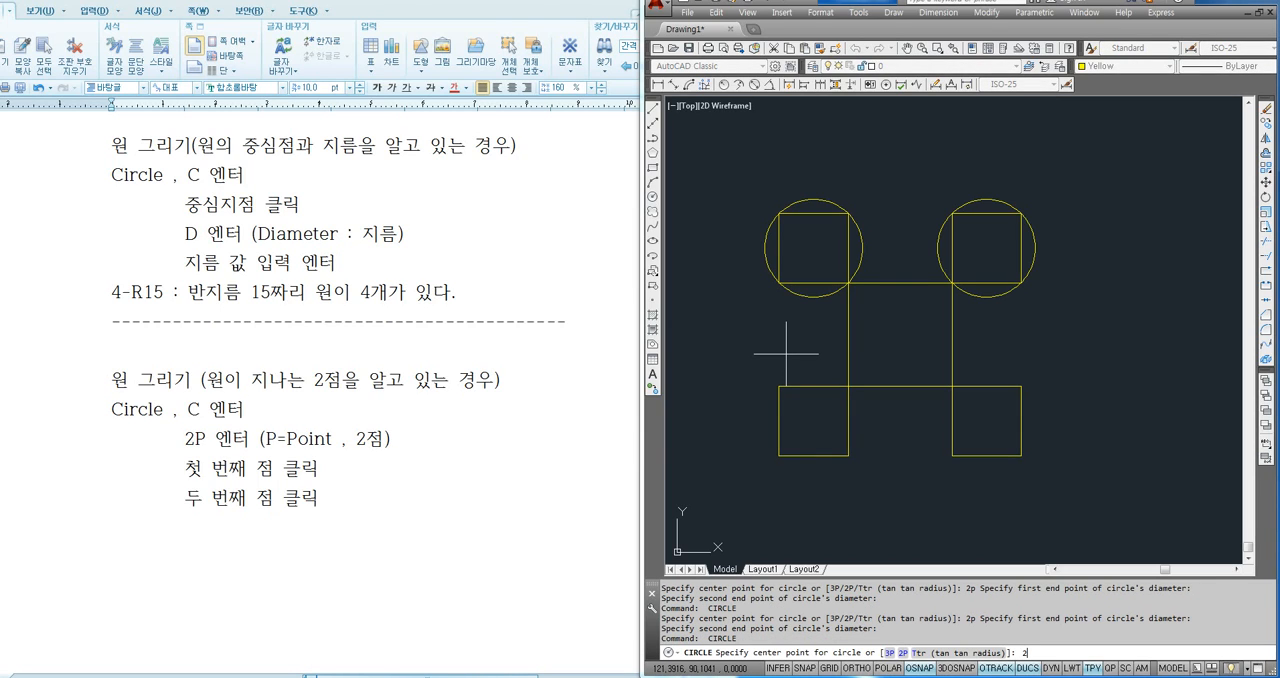
pyautogui.press('Return')
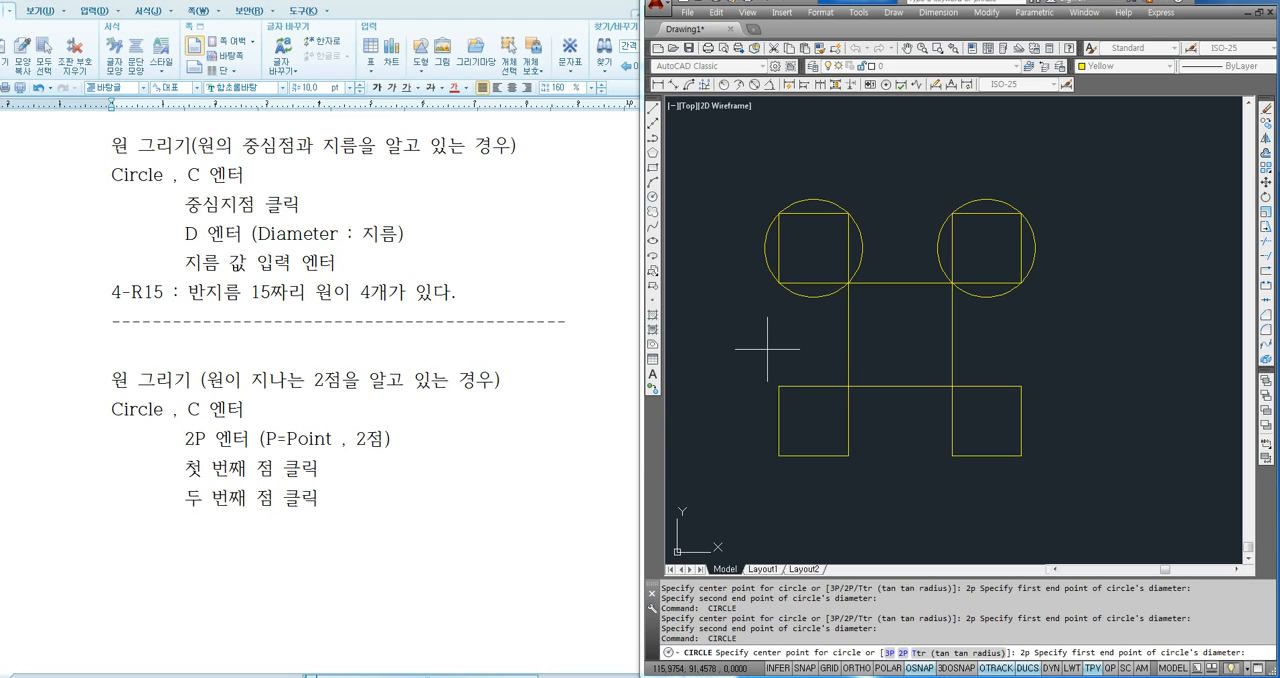
pyautogui.click(779, 386)
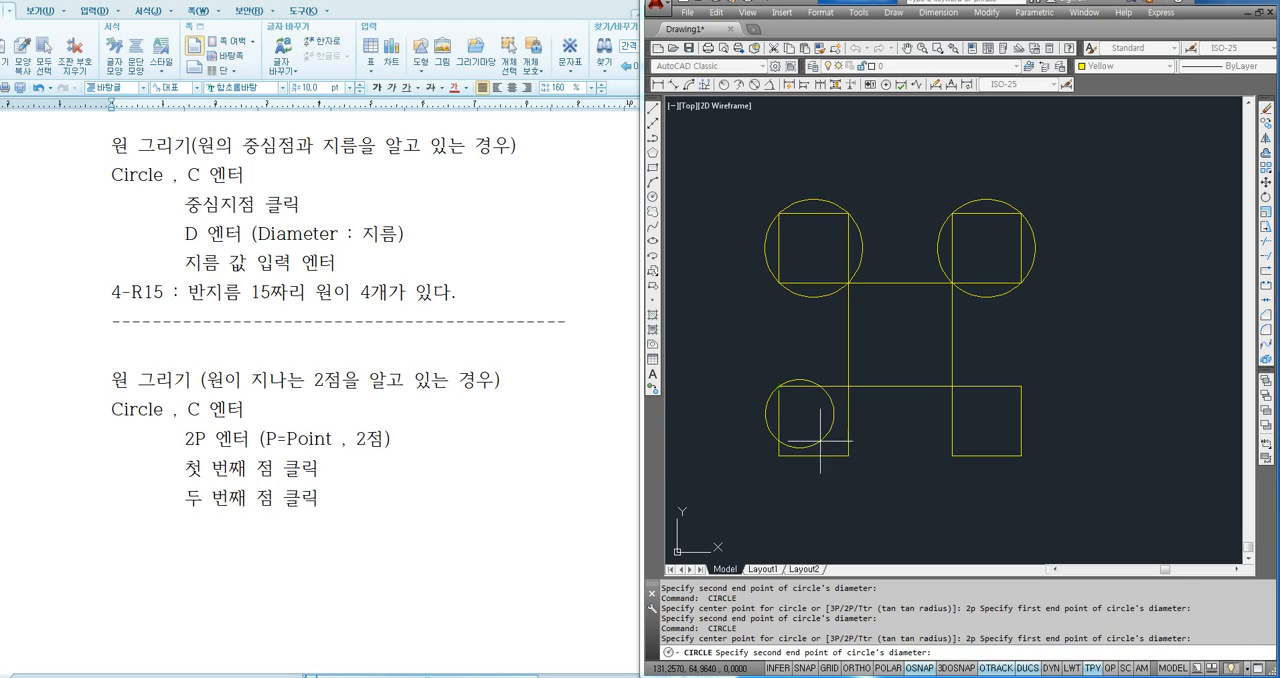
pyautogui.click(848, 455)
# - Draw a 2P circle around the lower-right square through its lower-left and upper-right corners
pyautogui.moveTo(943, 495); pyautogui.dragTo(881, 447, button='middle')
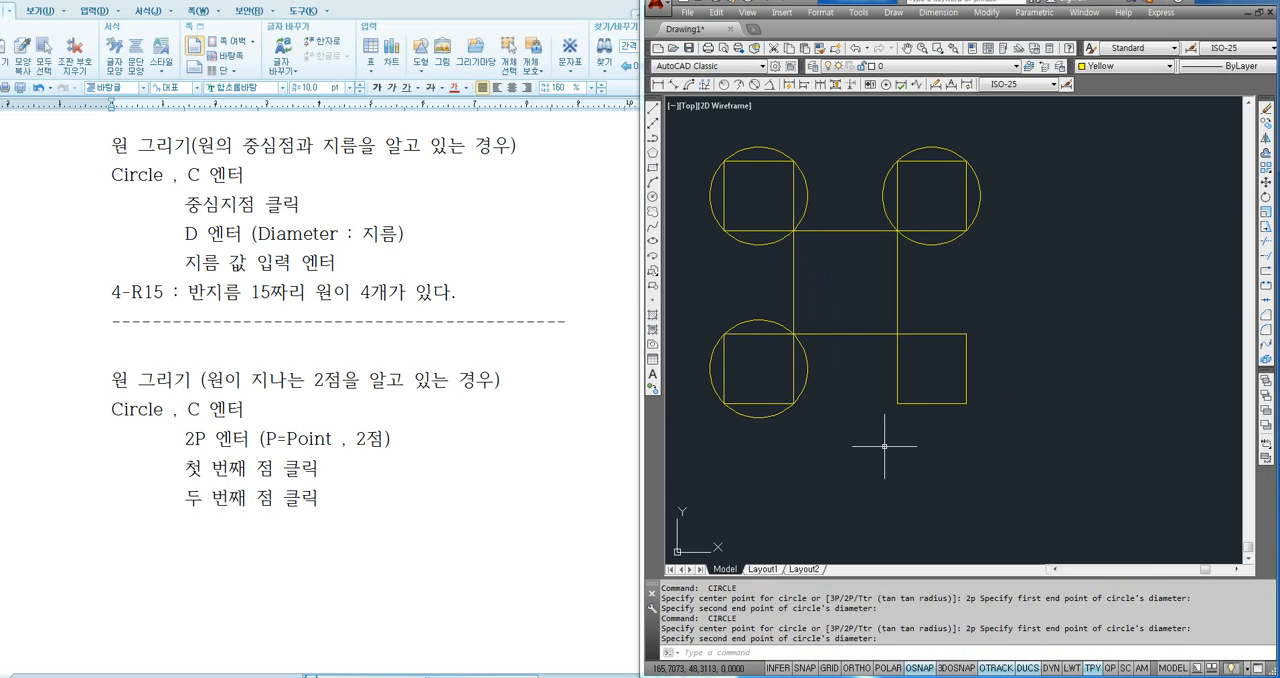
pyautogui.press('Return')
pyautogui.write('2p')
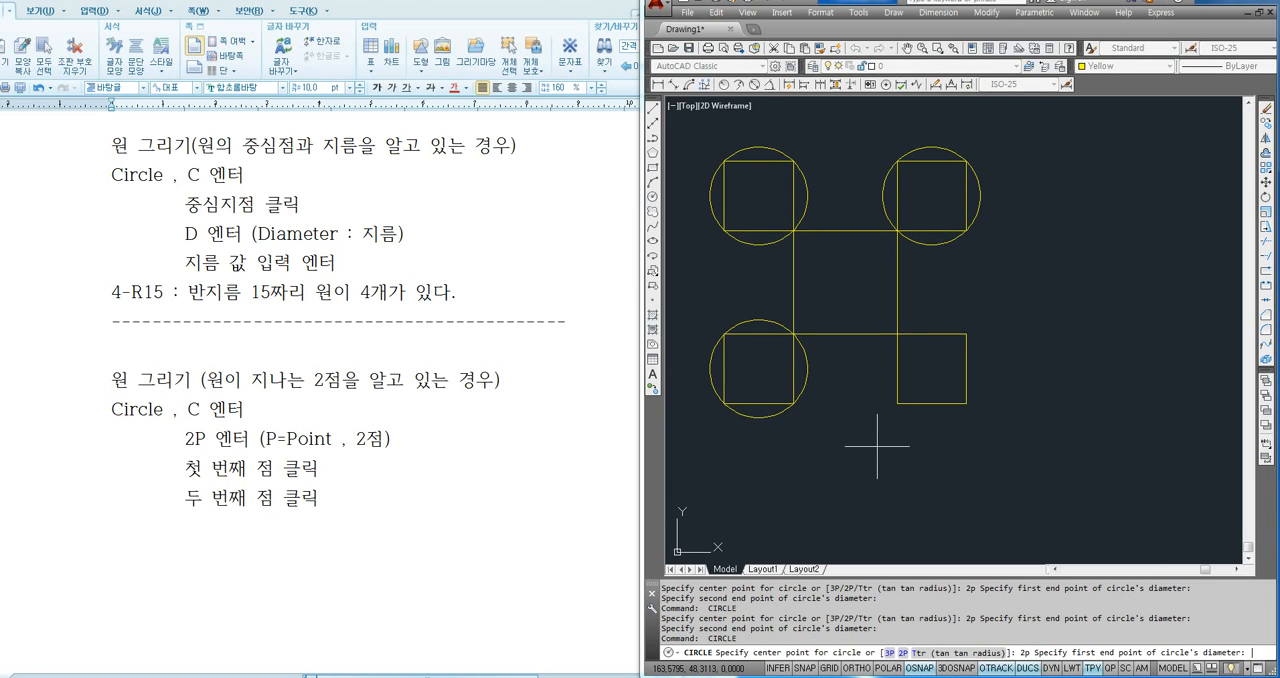
pyautogui.press('Return')
pyautogui.click(898, 403)
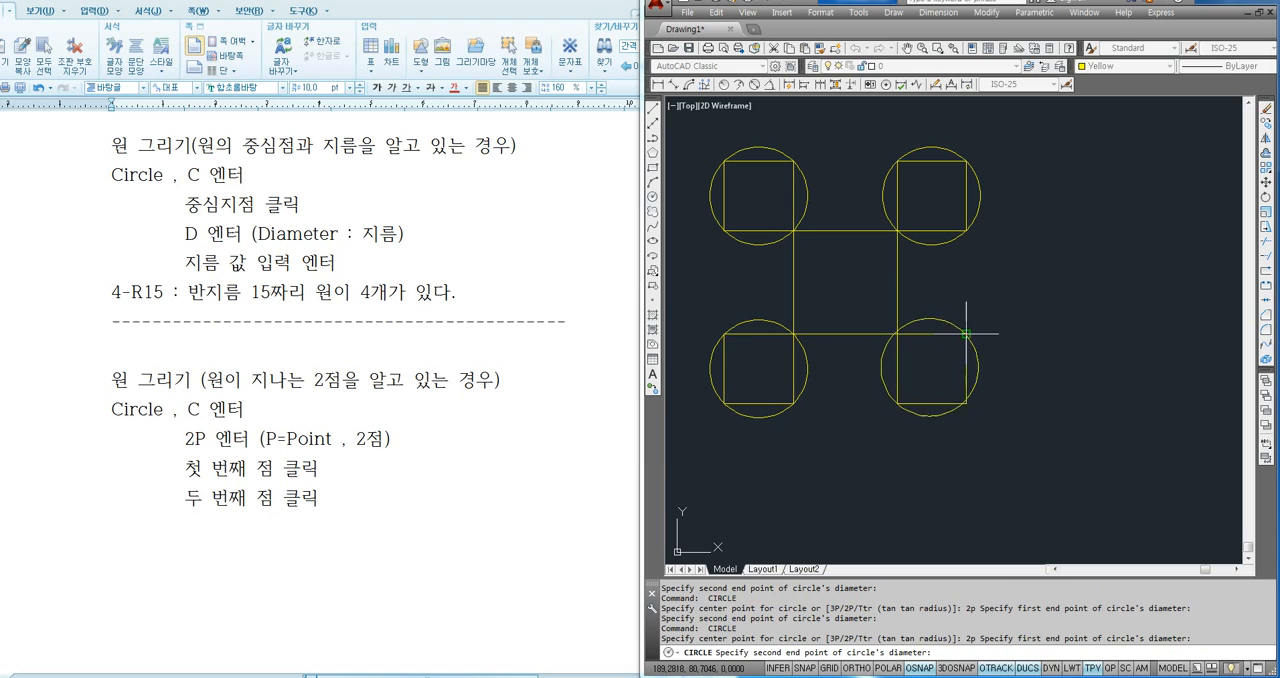
pyautogui.click(966, 334)
# - Draw the large outer 2P circle from the lower-right square's outer corner to the upper-left square's outer corner
pyautogui.moveTo(1040, 407); pyautogui.dragTo(1072, 423, button='middle')
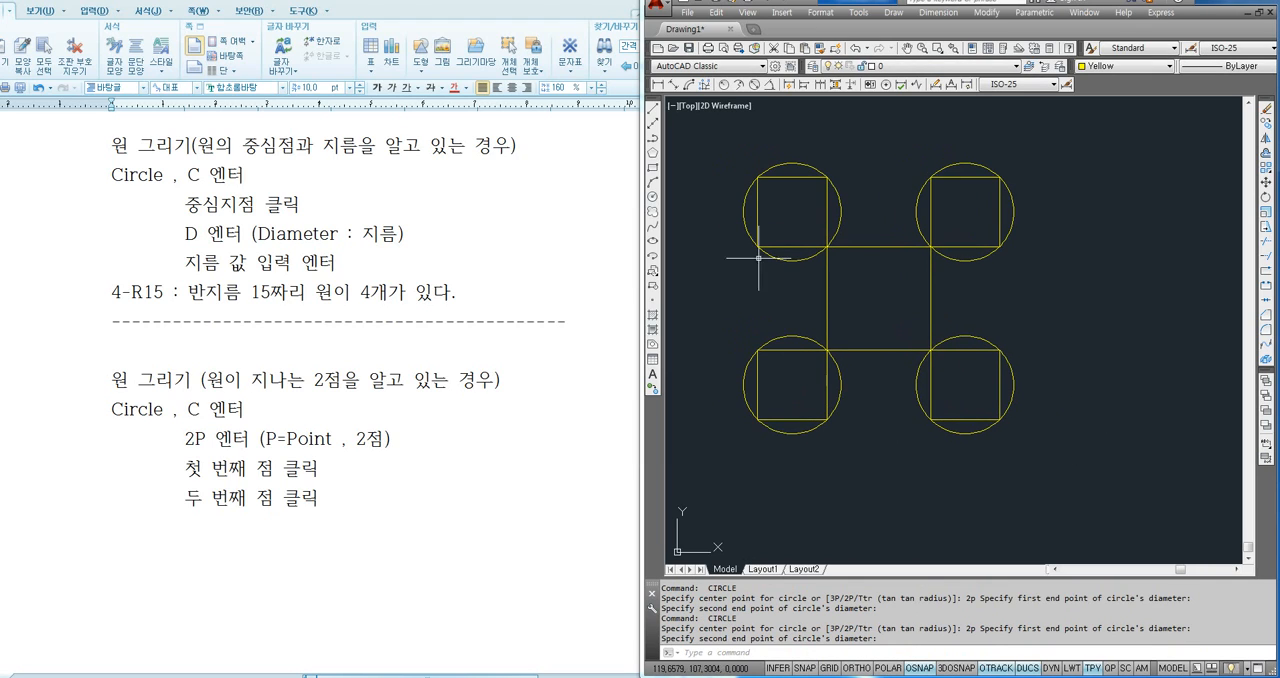
pyautogui.moveTo(836, 325); pyautogui.dragTo(873, 347, button='middle')
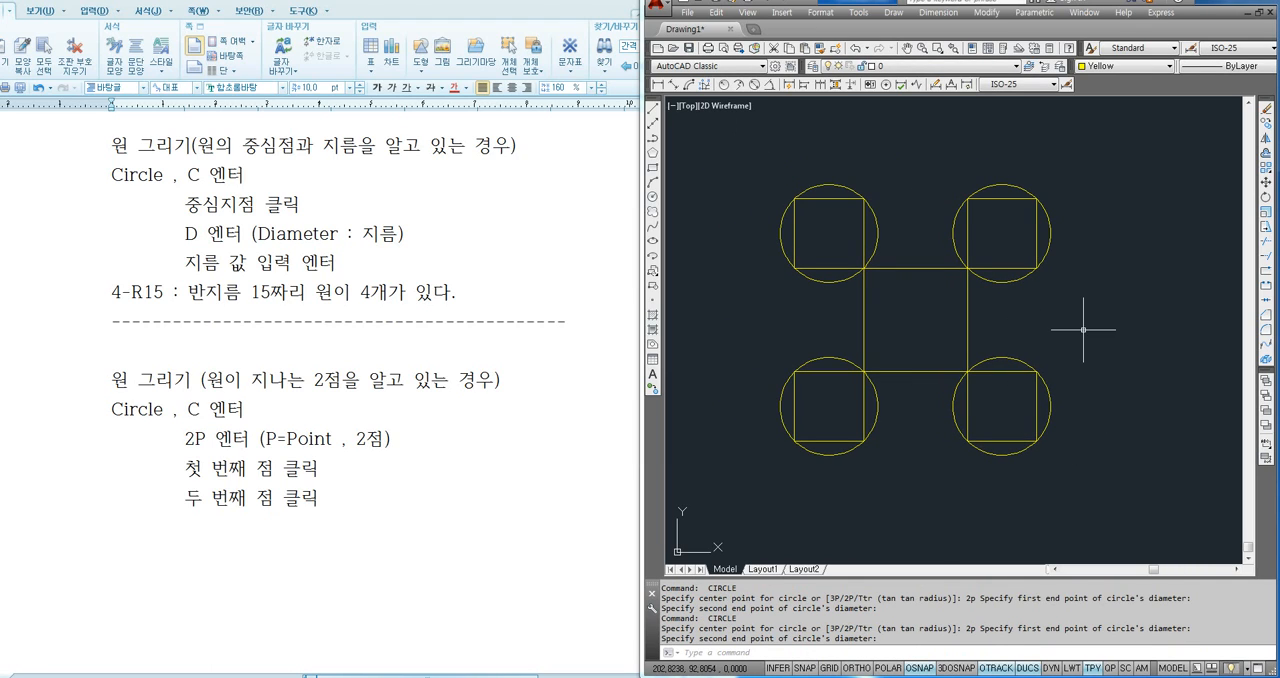
pyautogui.press('Return')
pyautogui.write('2p')
pyautogui.press('Return')
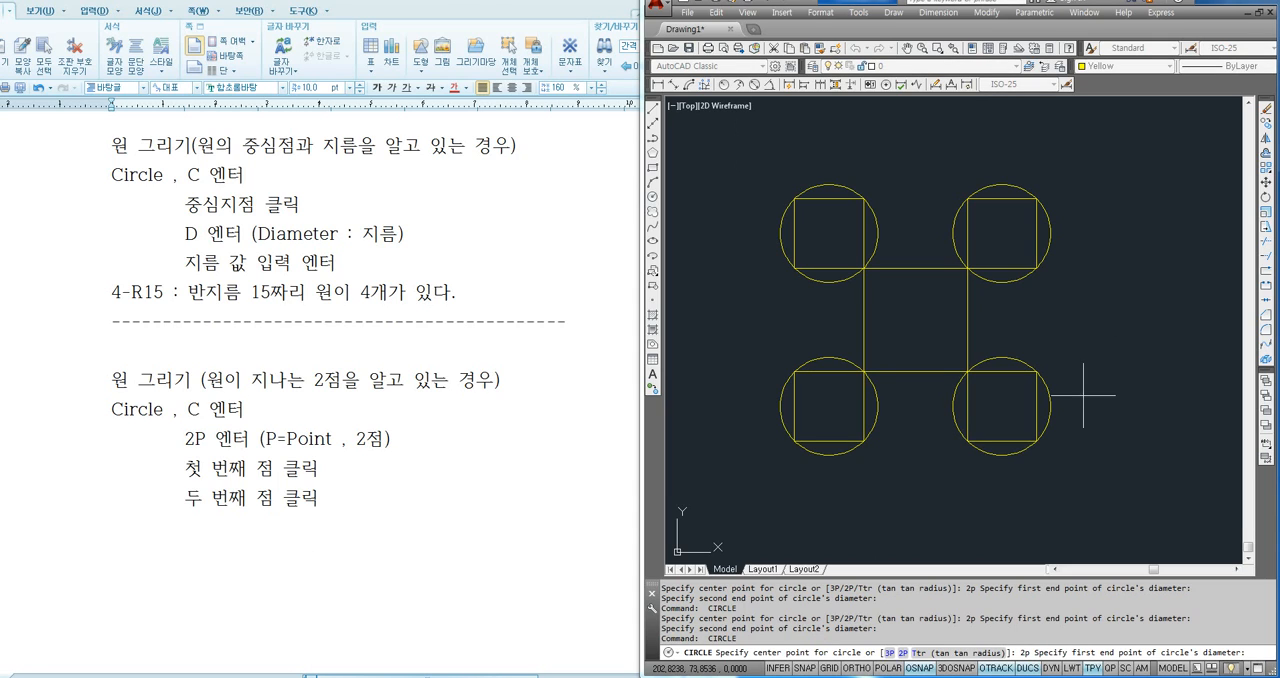
pyautogui.click(1036, 441)
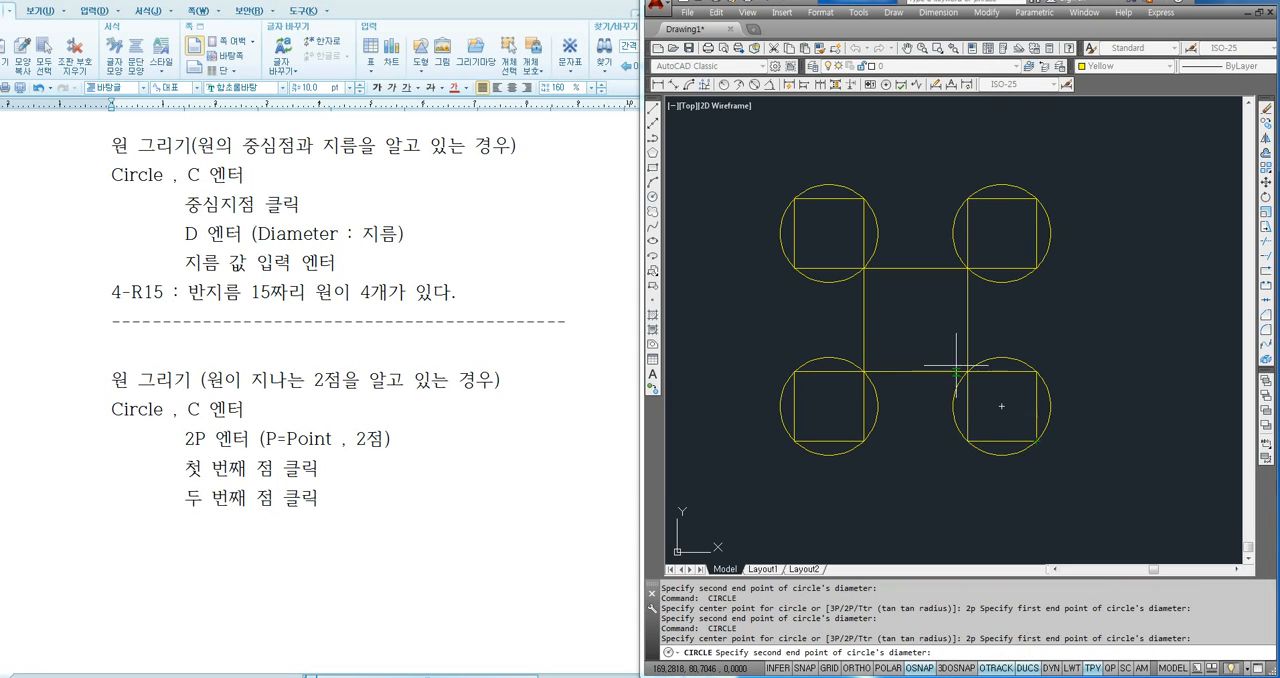
pyautogui.click(794, 199)
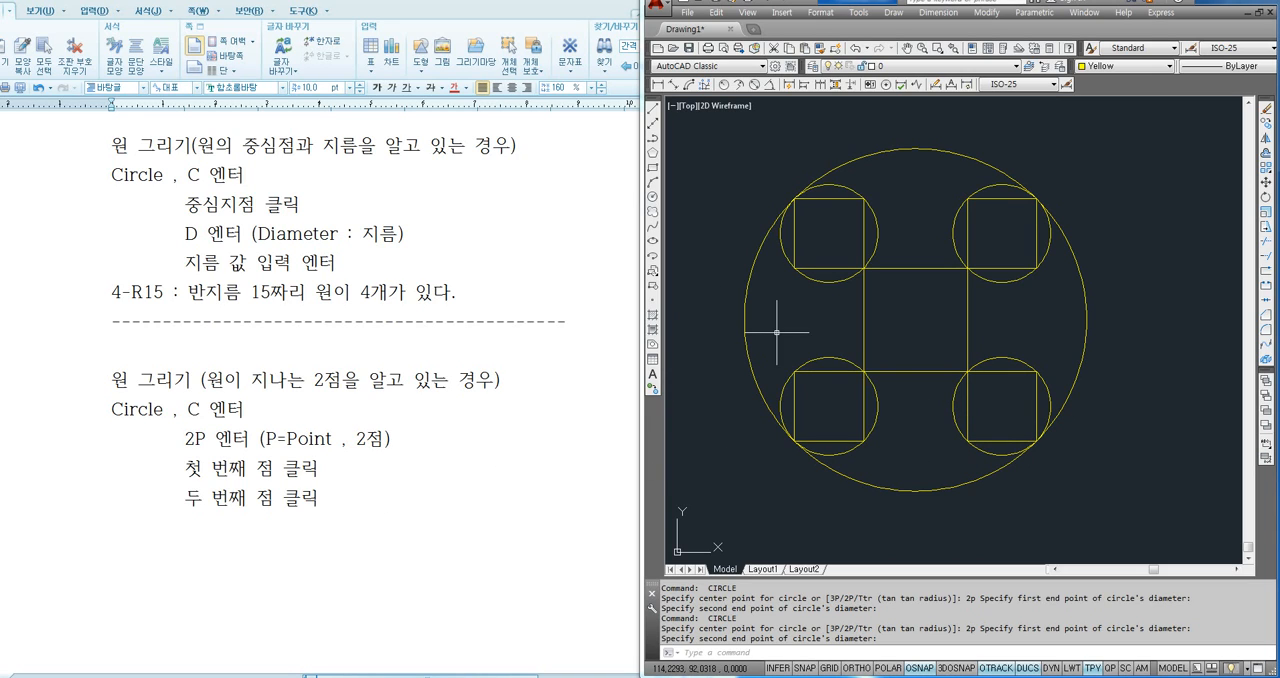
pyautogui.click(824, 283)
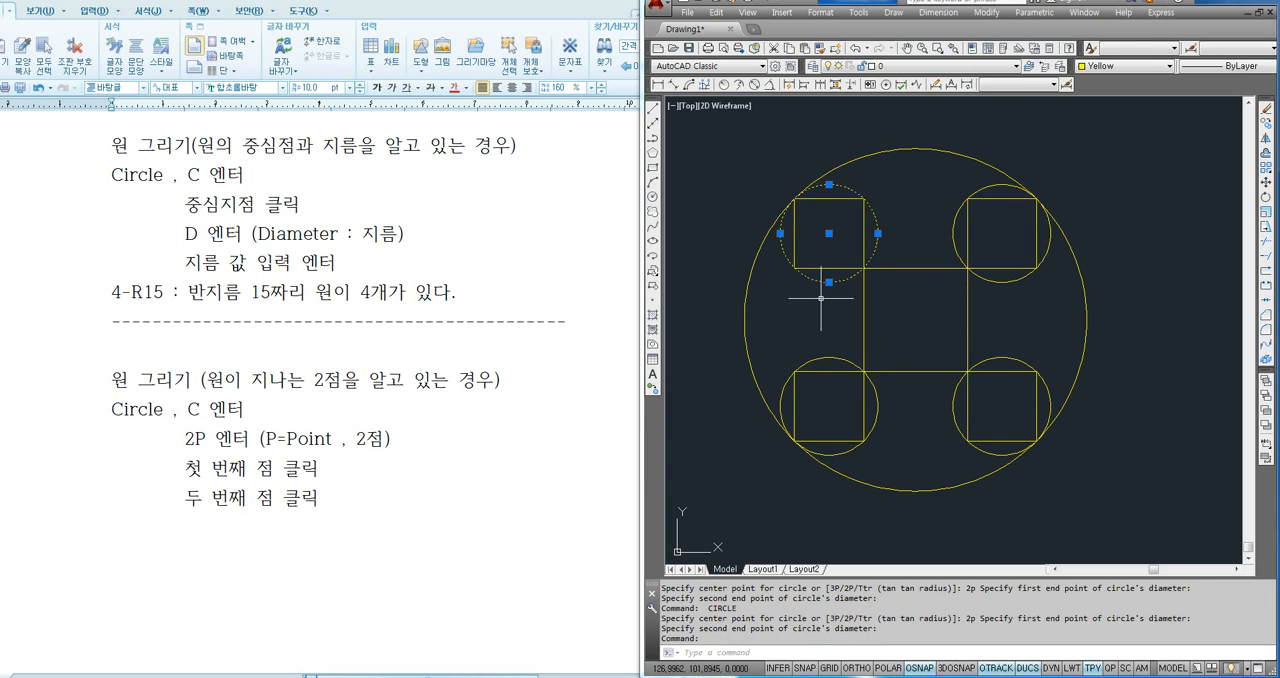
pyautogui.click(829, 357)
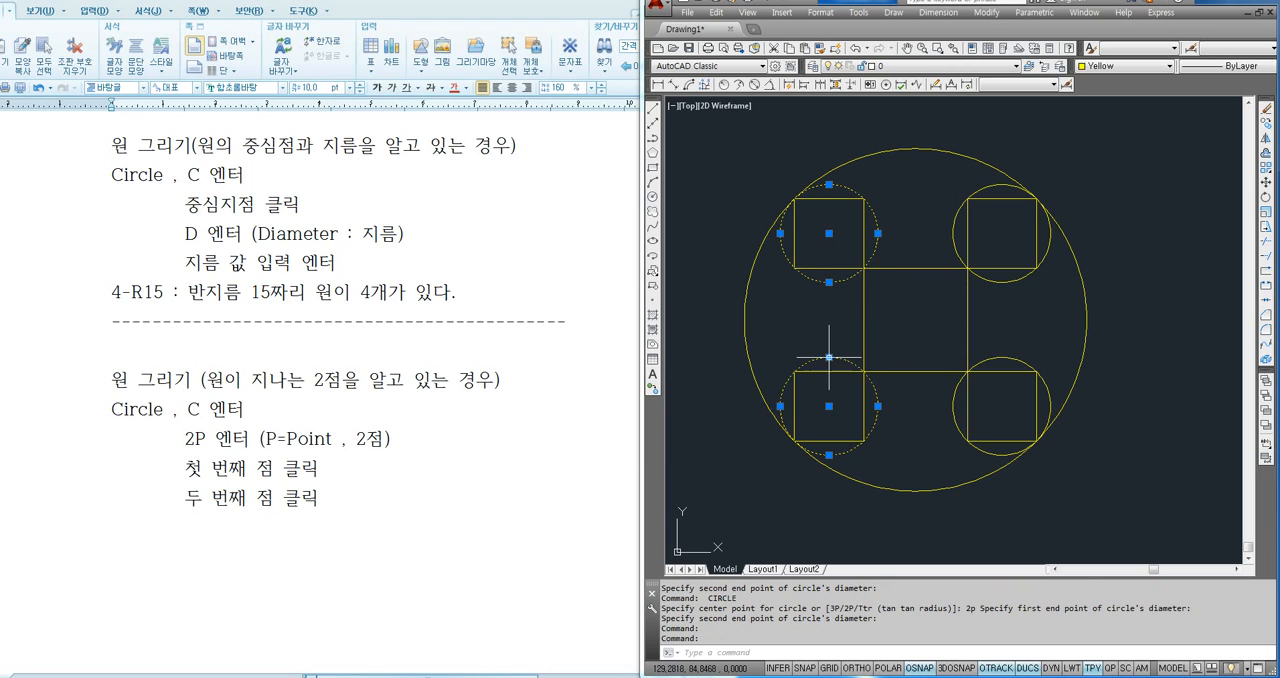
pyautogui.press('Escape')
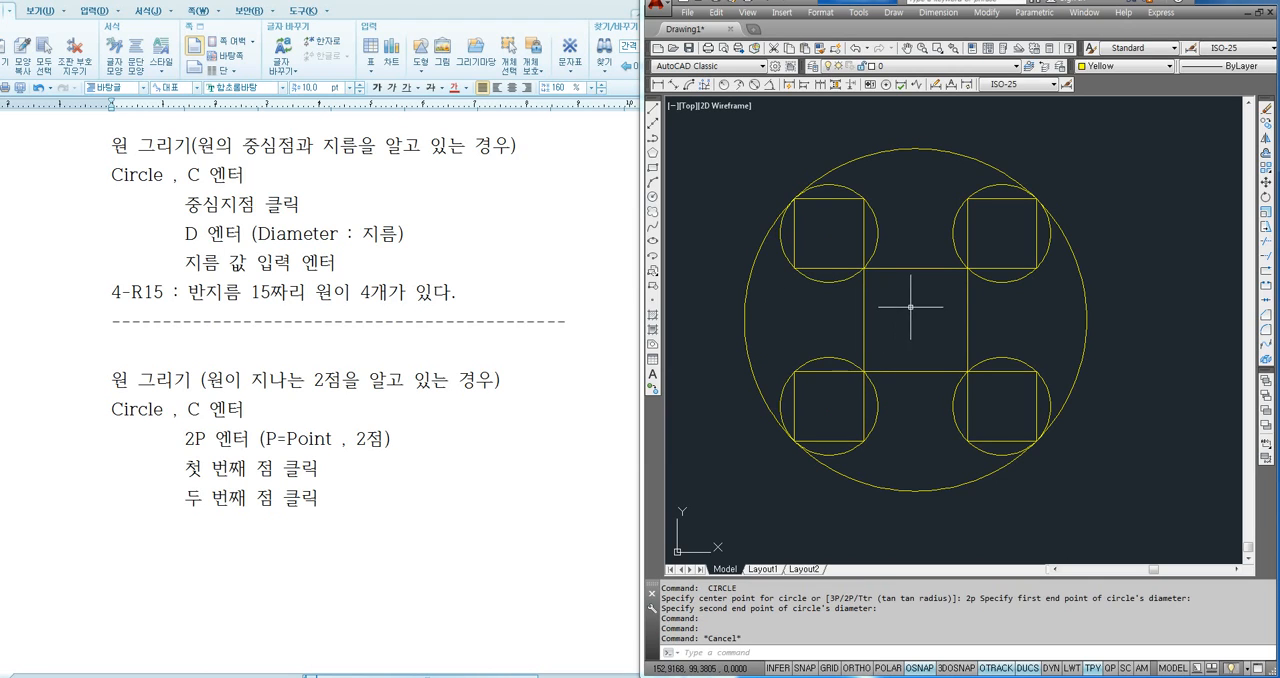
# - Begin another circle with the 2P option
pyautogui.write('c')
pyautogui.press('Return')
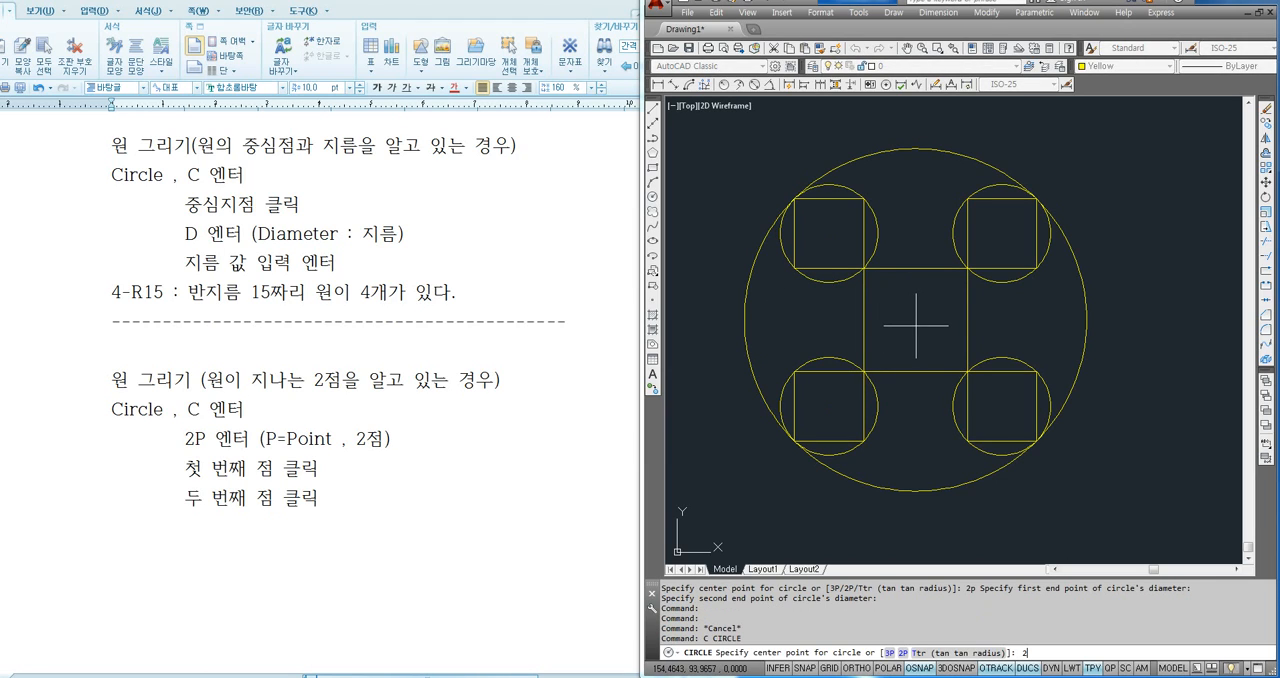
pyautogui.press('Return')
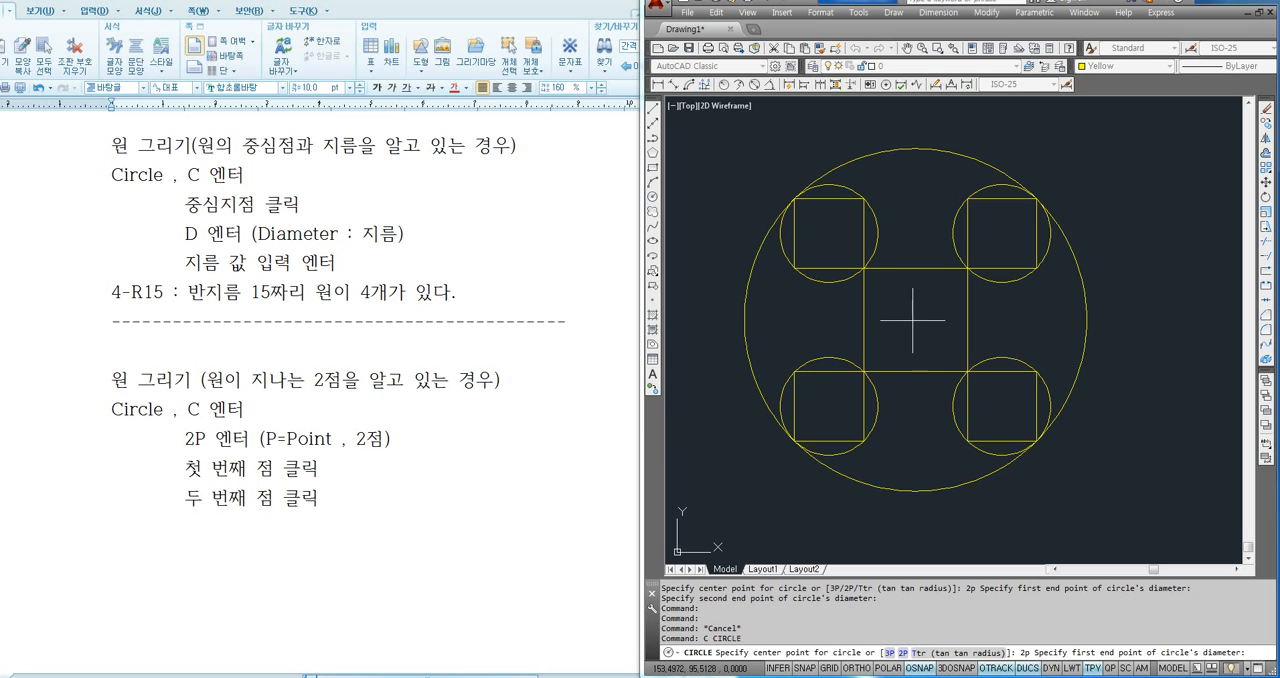
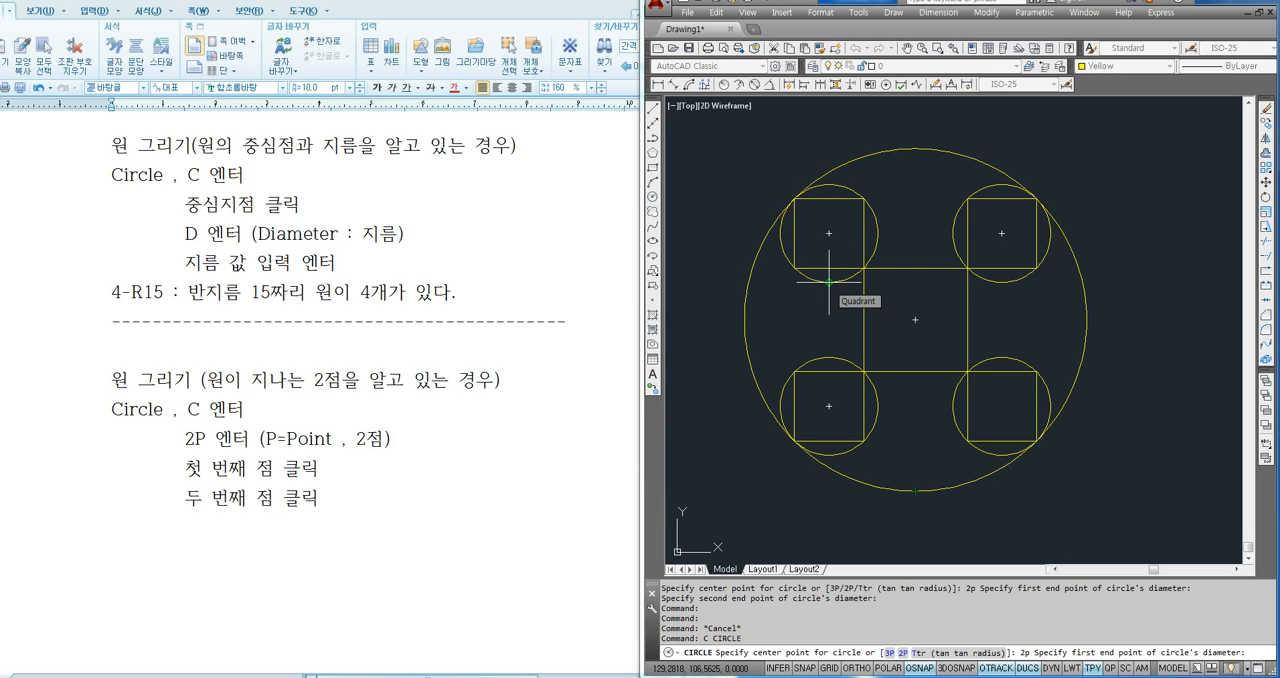
# - Draw a 2P circle between the facing quadrants of the upper-left and lower-left circles, and erase it
pyautogui.click(829, 283)
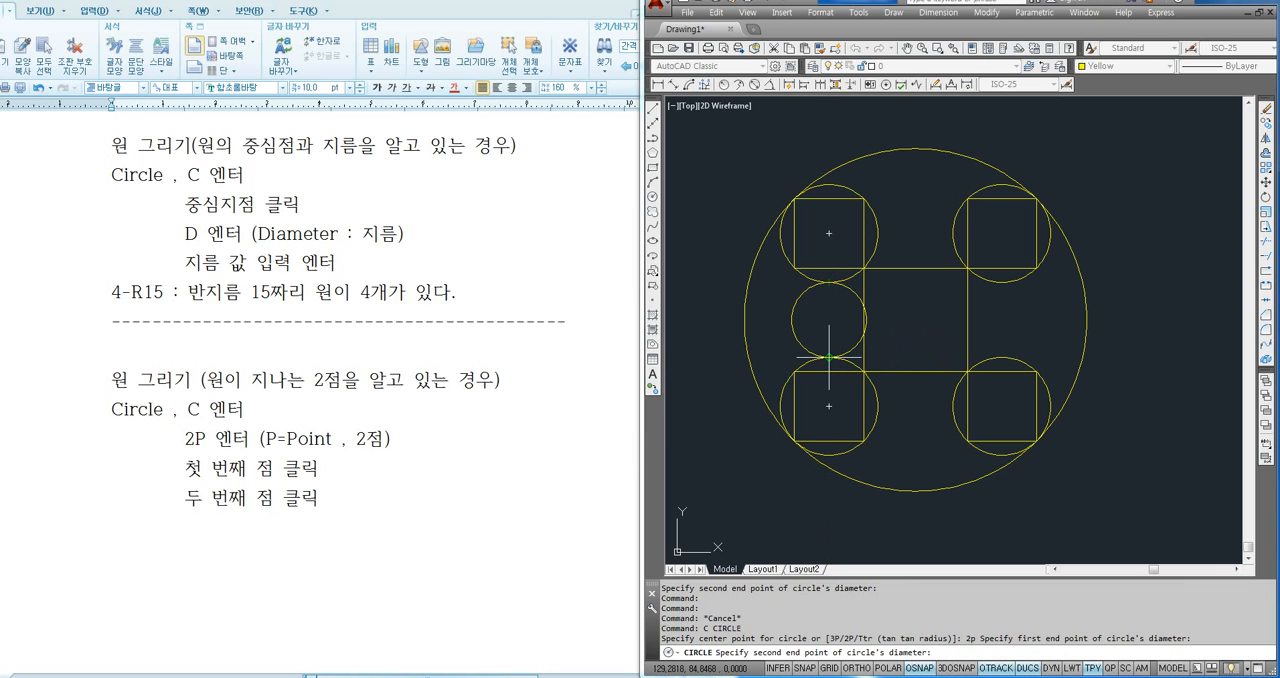
pyautogui.click(829, 357)
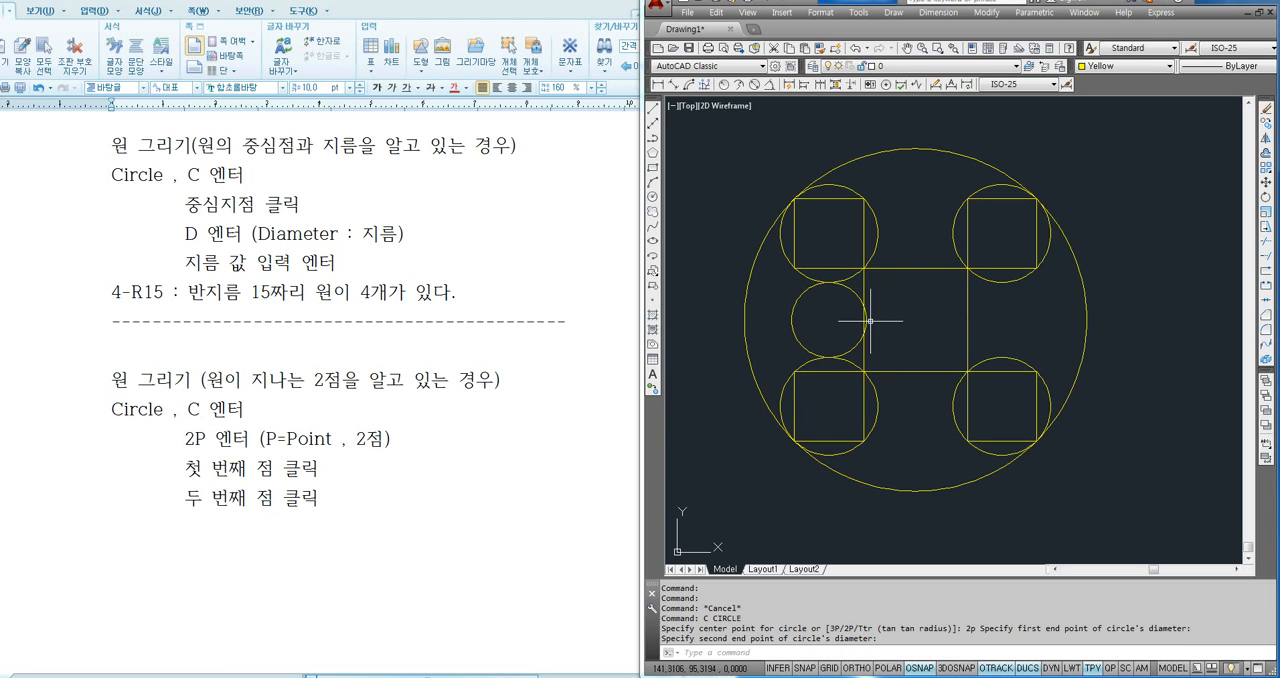
pyautogui.click(816, 321)
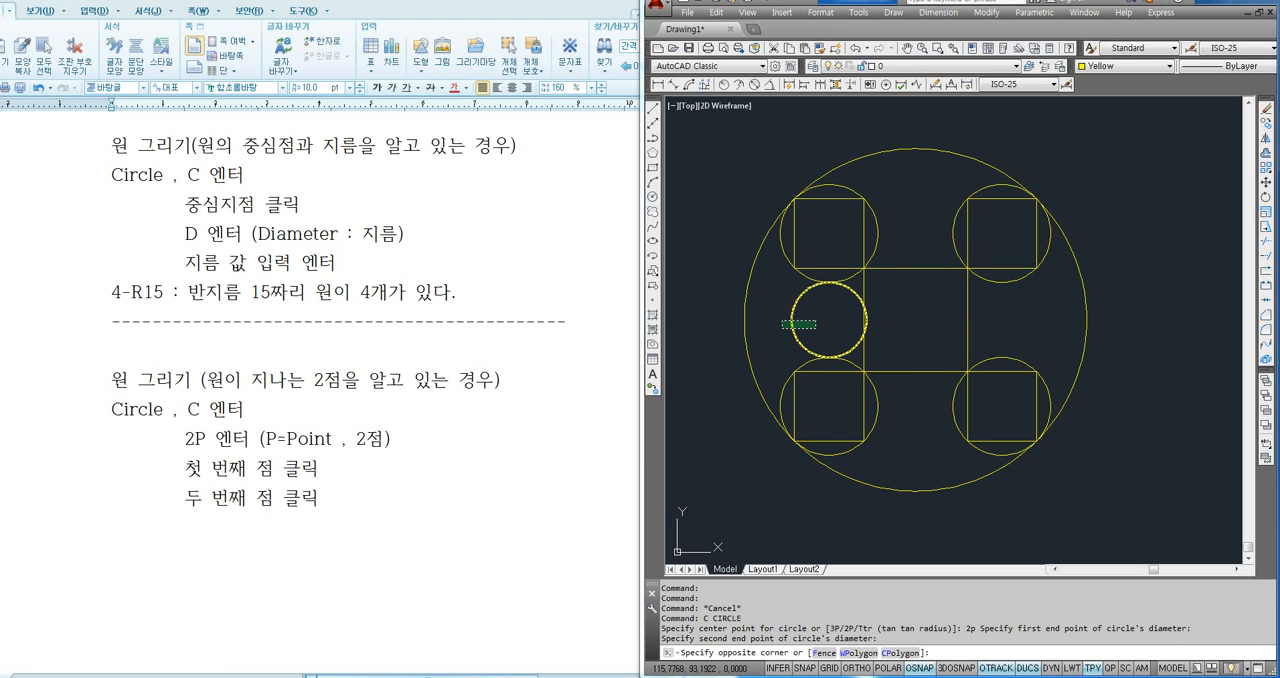
pyautogui.click(780, 328)
pyautogui.press('Delete')
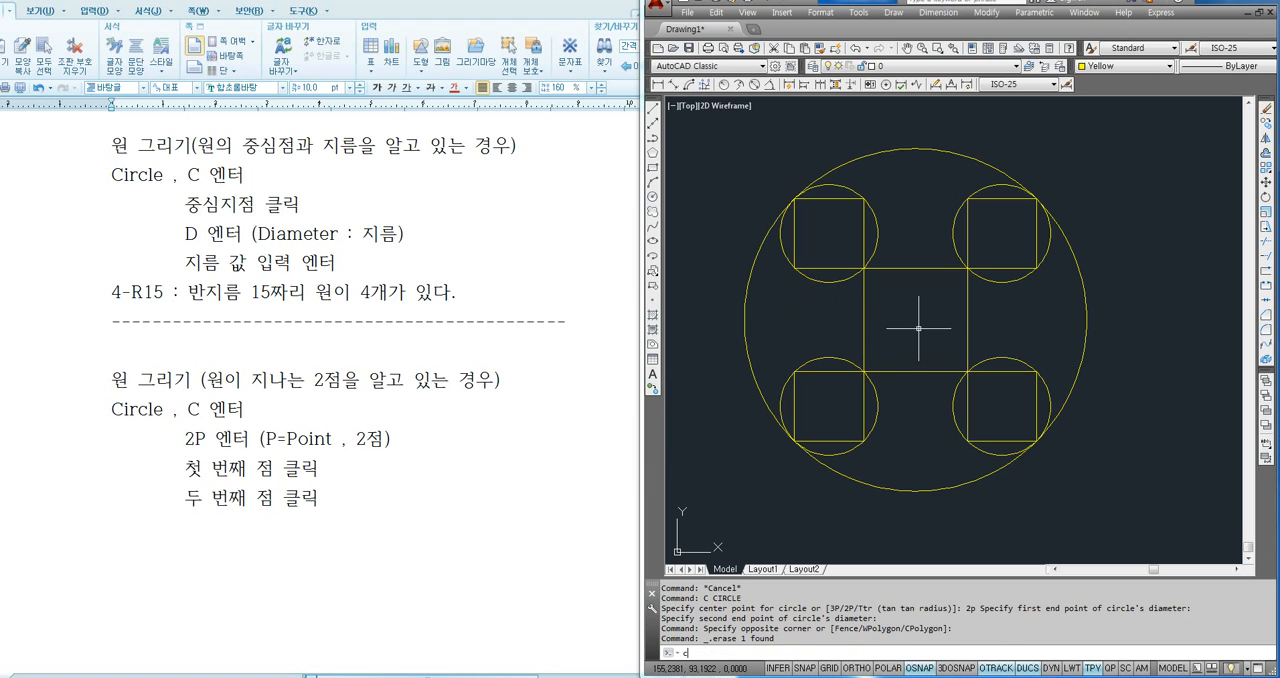
# - Draw a 2P circle between the midpoints of the central square's upper and lower edges, and erase it
pyautogui.write('c')
pyautogui.press('Return')
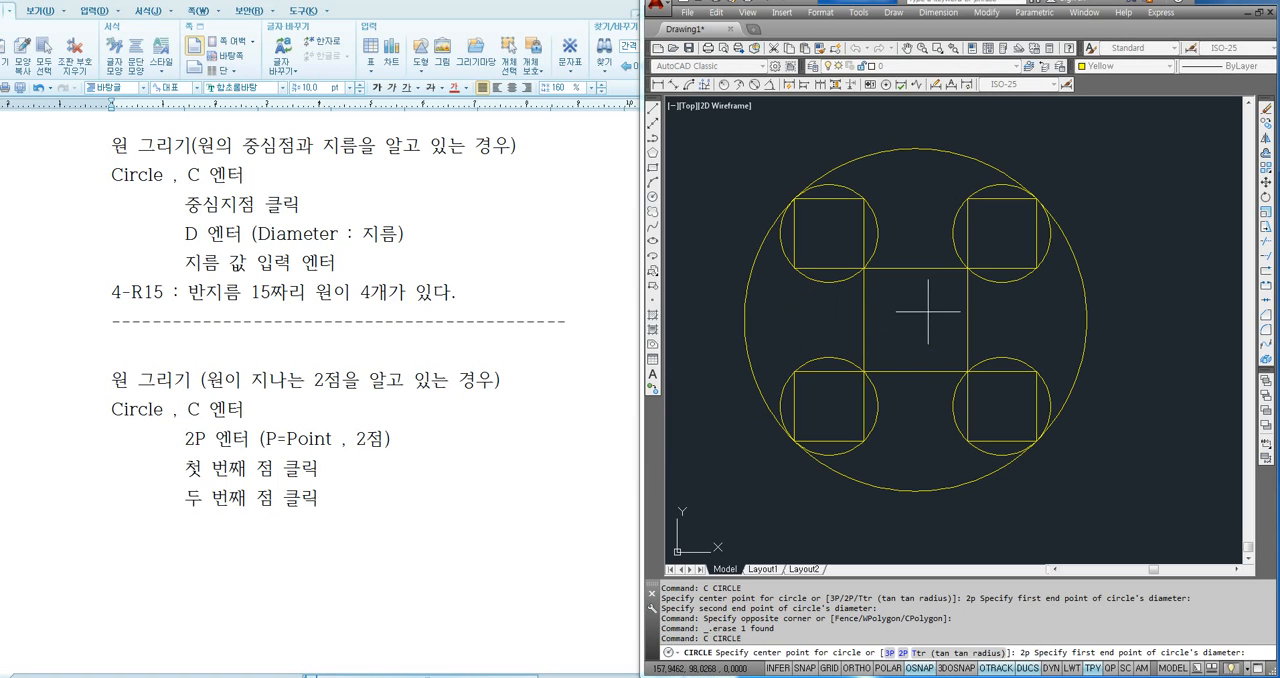
pyautogui.click(915, 268)
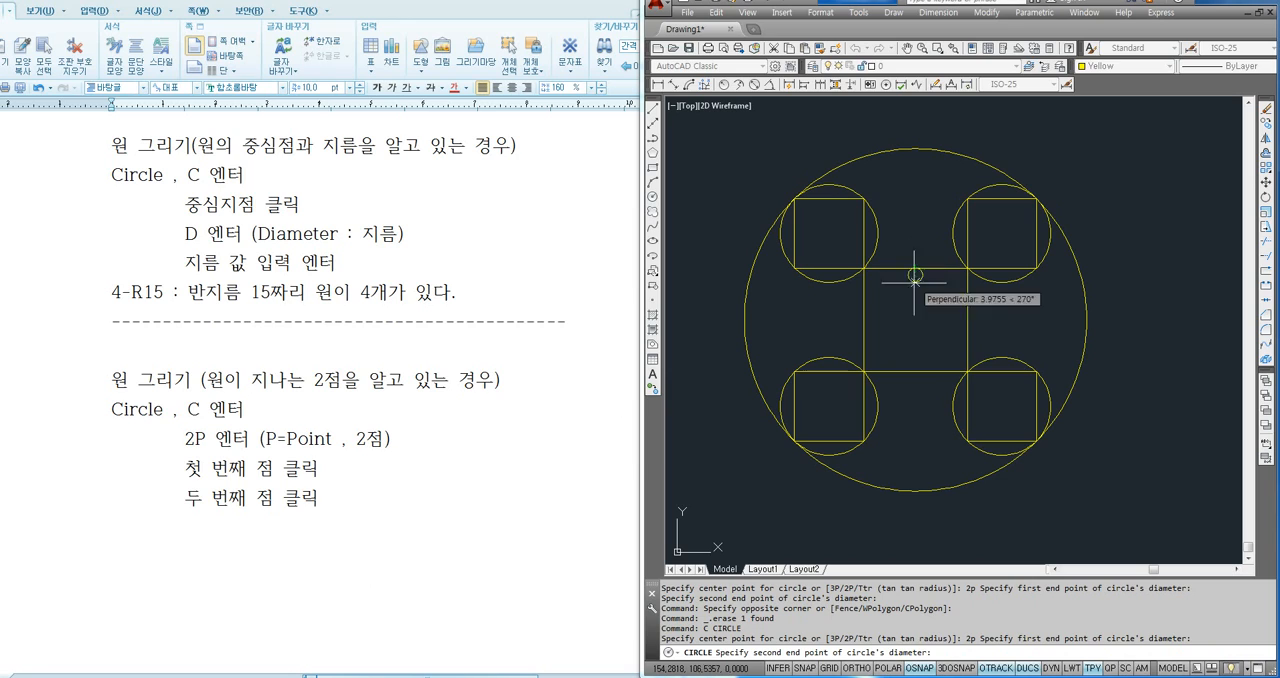
pyautogui.click(916, 370)
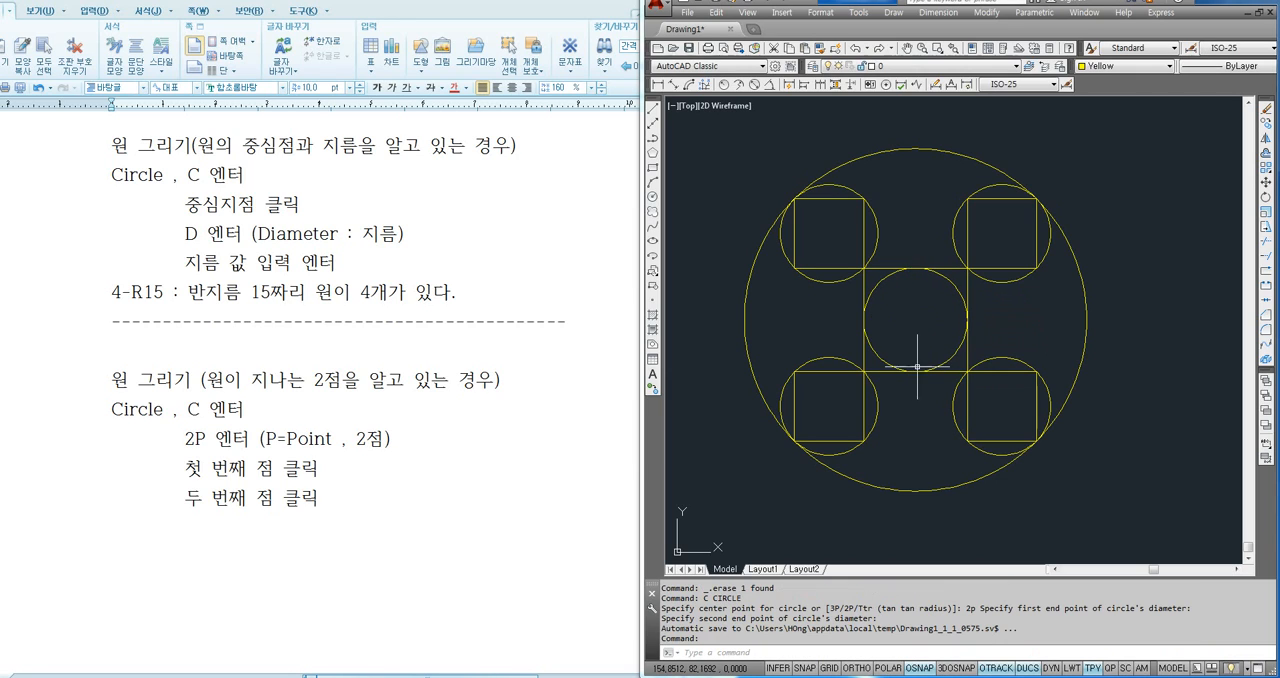
pyautogui.click(954, 284)
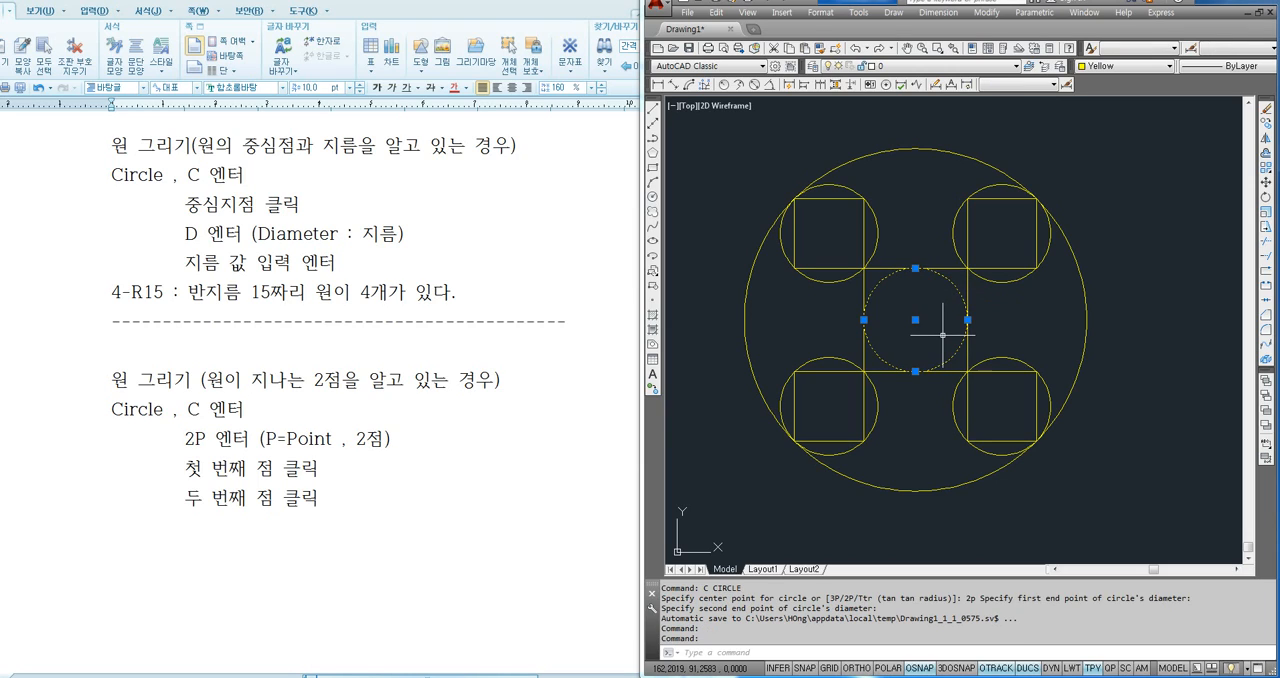
pyautogui.press('Delete')
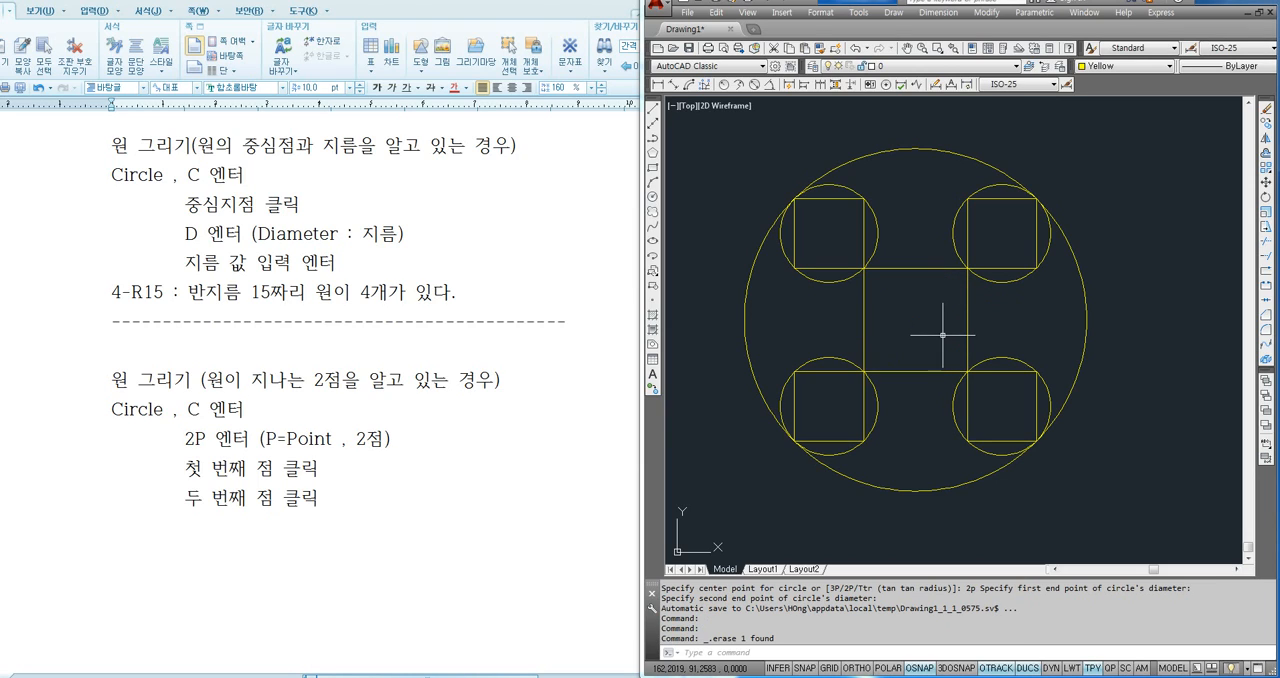
# - Switch to the notes document and review the written circle procedures for radius, diameter and two known points
pyautogui.click(322, 497)
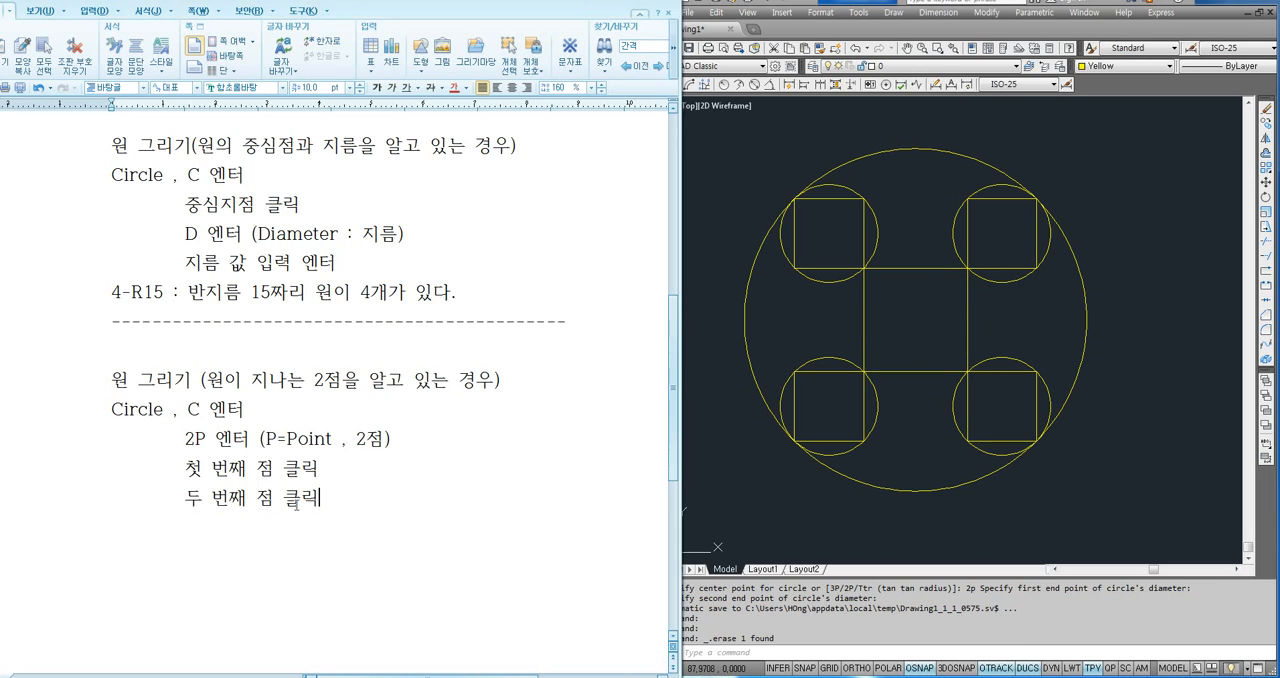
pyautogui.scroll(-1, 260, 485)
pyautogui.scroll(2, 421, 314)
pyautogui.scroll(2, 421, 314)
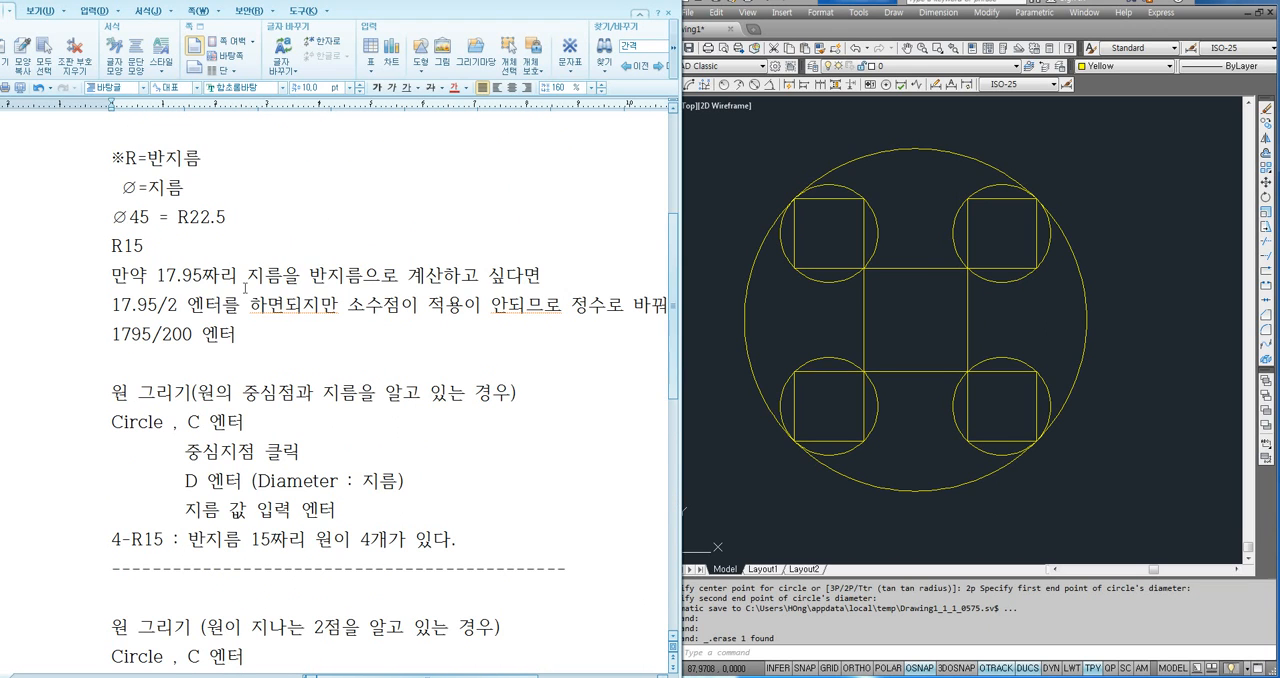
pyautogui.scroll(3, 180, 242)
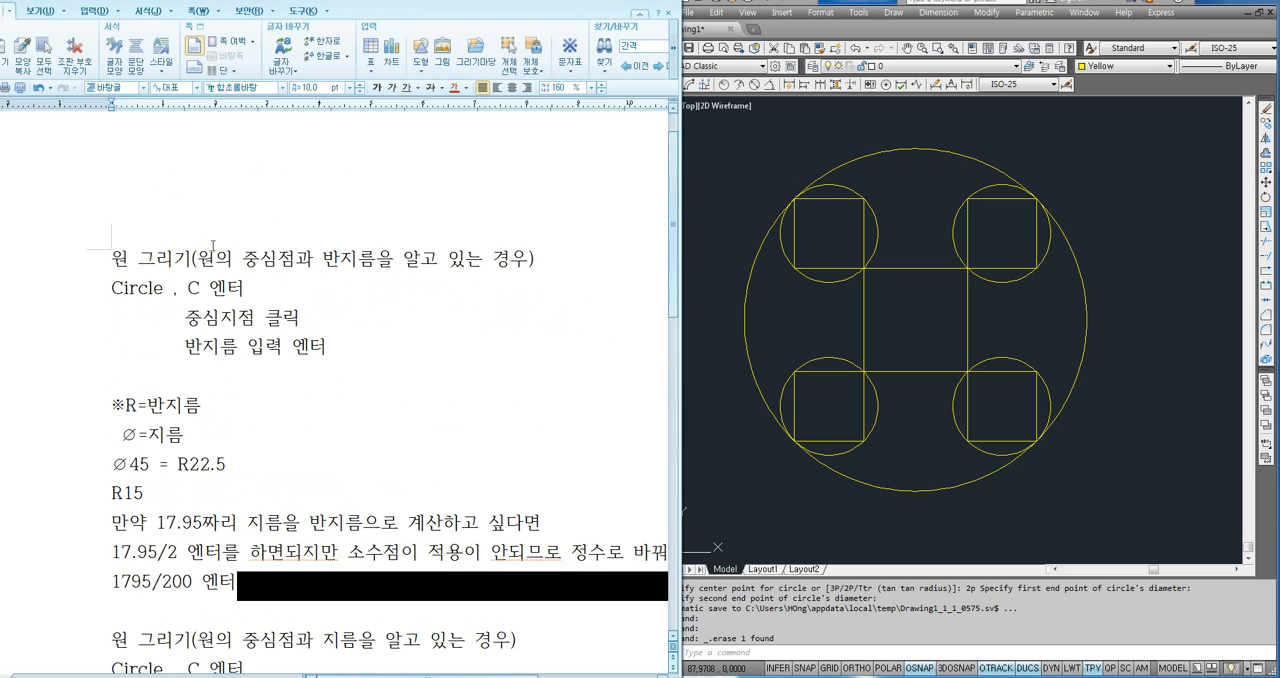
pyautogui.scroll(-5, 345, 365)
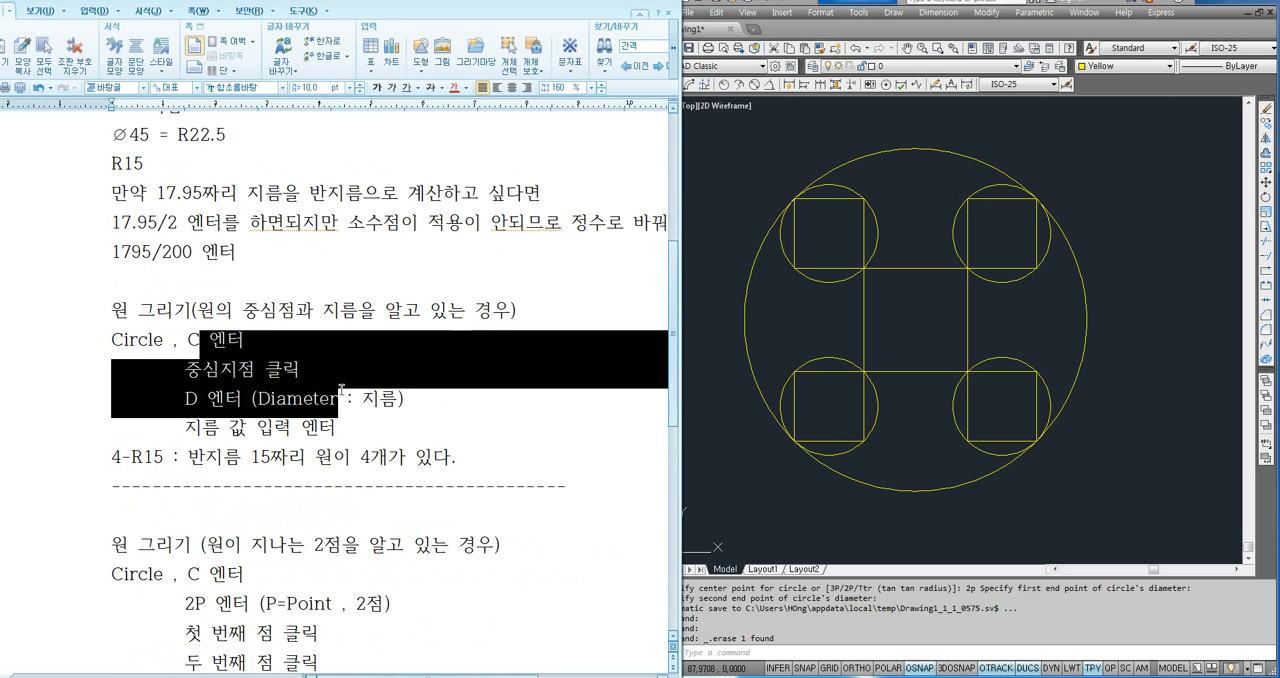
pyautogui.scroll(-3, 349, 400)
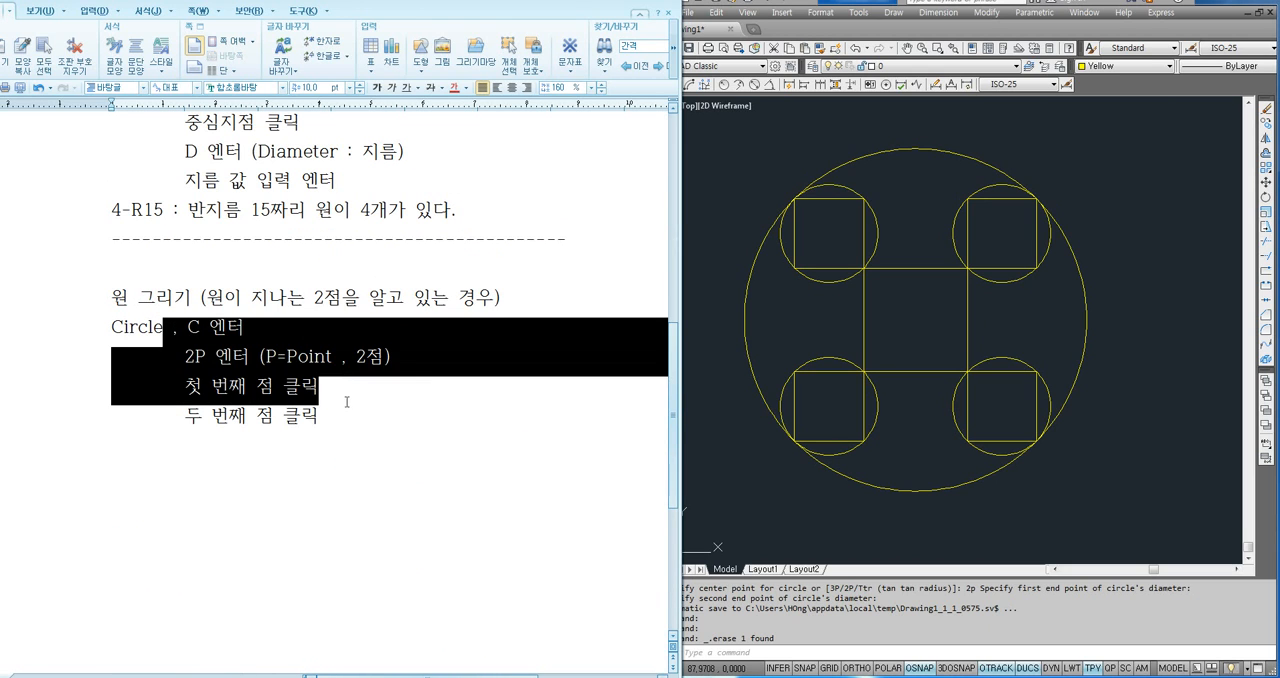
pyautogui.click(349, 409)
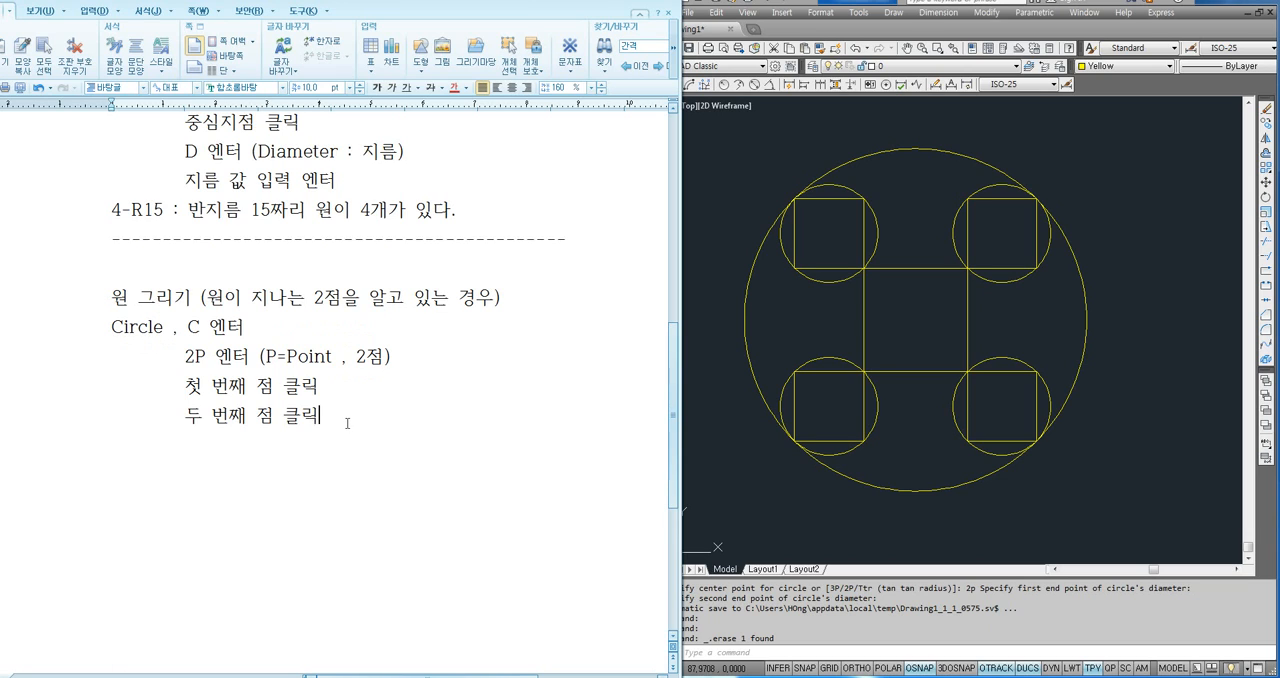
# - Duplicate the whole two-point circle procedure in the notes, placing the copy one blank line below the original
pyautogui.moveTo(112, 298); pyautogui.dragTo(349, 420)
pyautogui.hotkey('ctrl', 'c')
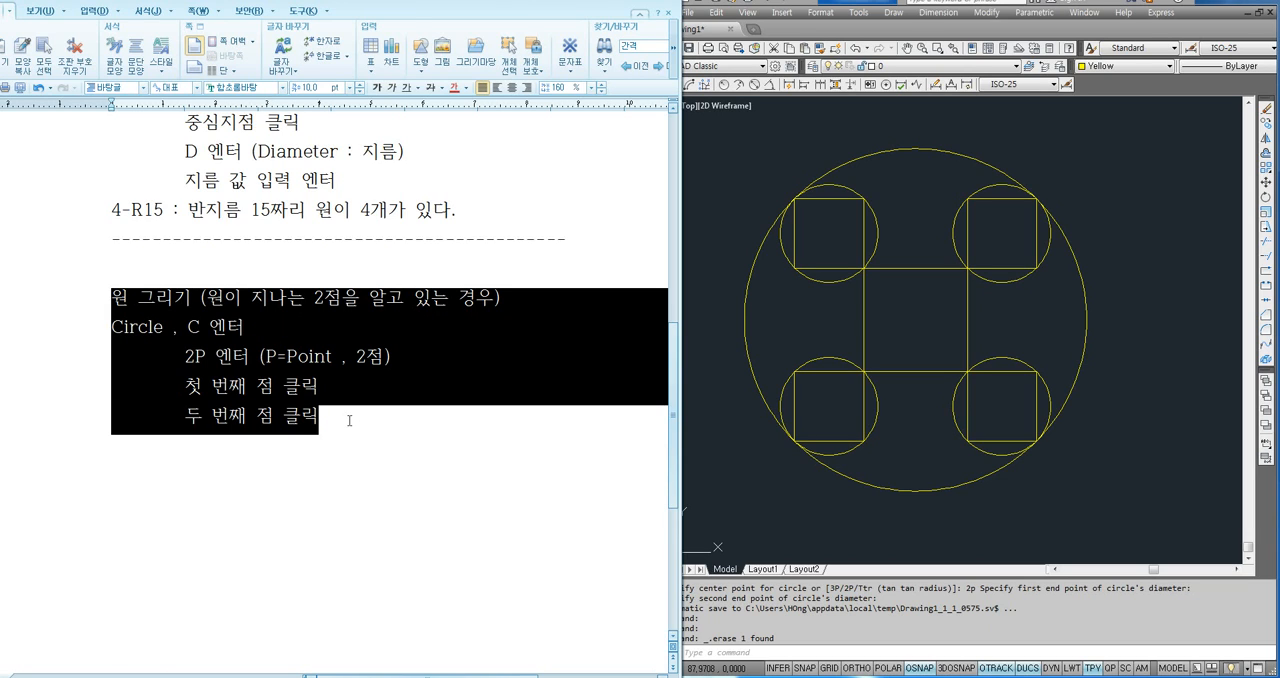
pyautogui.click(158, 466)
pyautogui.hotkey('ctrl', 'v')
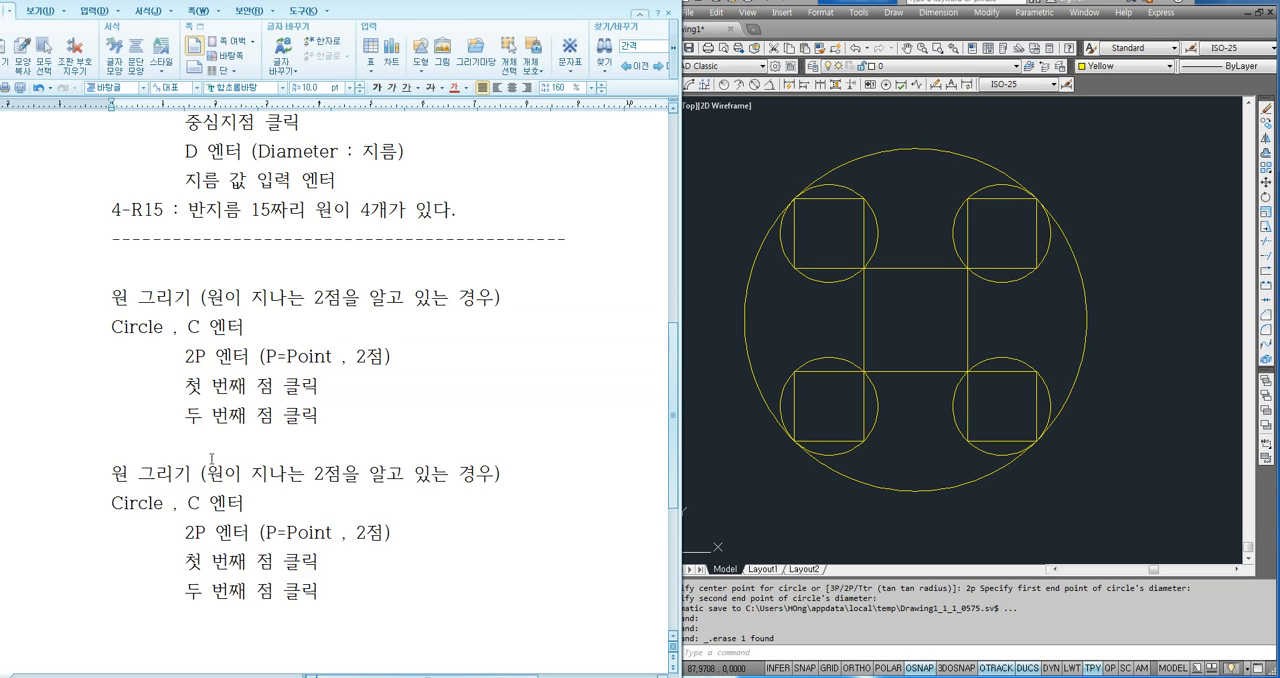
# - Adapt the copied procedure to three points, changing its heading to 3점, the option to 3P and the bracketed note to 3점
pyautogui.scroll(-2, 210, 430)
pyautogui.moveTo(314, 312); pyautogui.dragTo(322, 314)
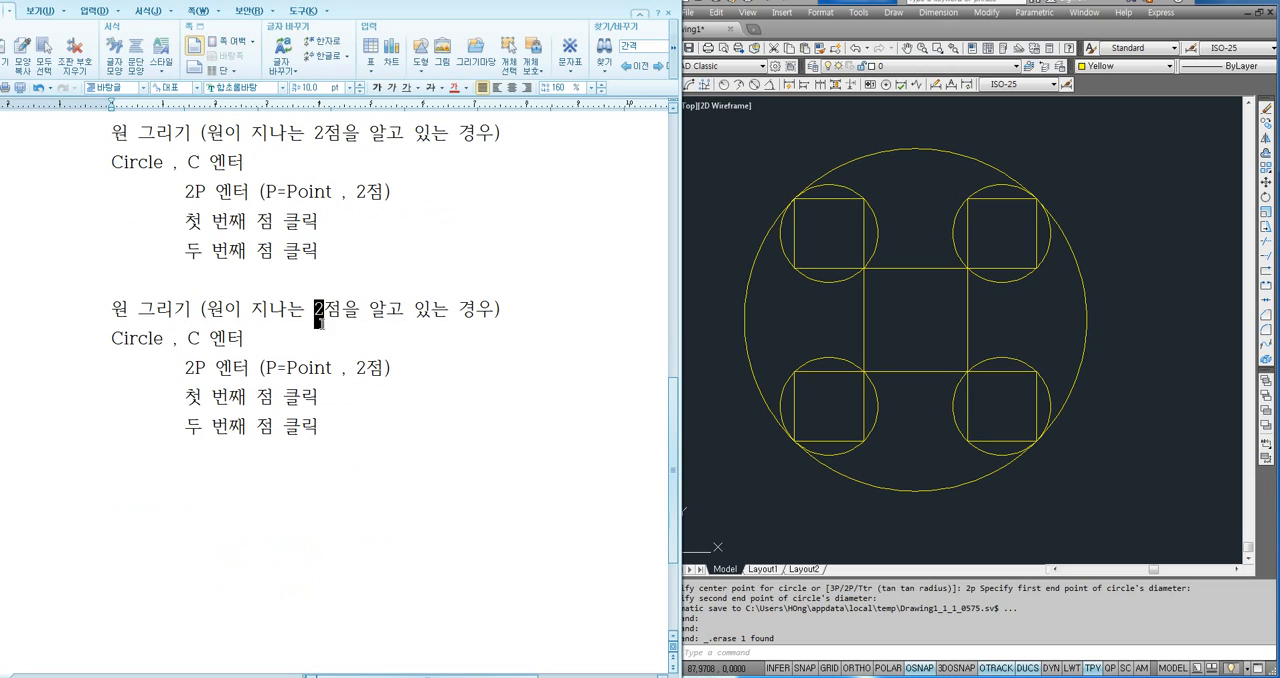
pyautogui.write('3')
pyautogui.moveTo(185, 367); pyautogui.dragTo(195, 367)
pyautogui.write('3')
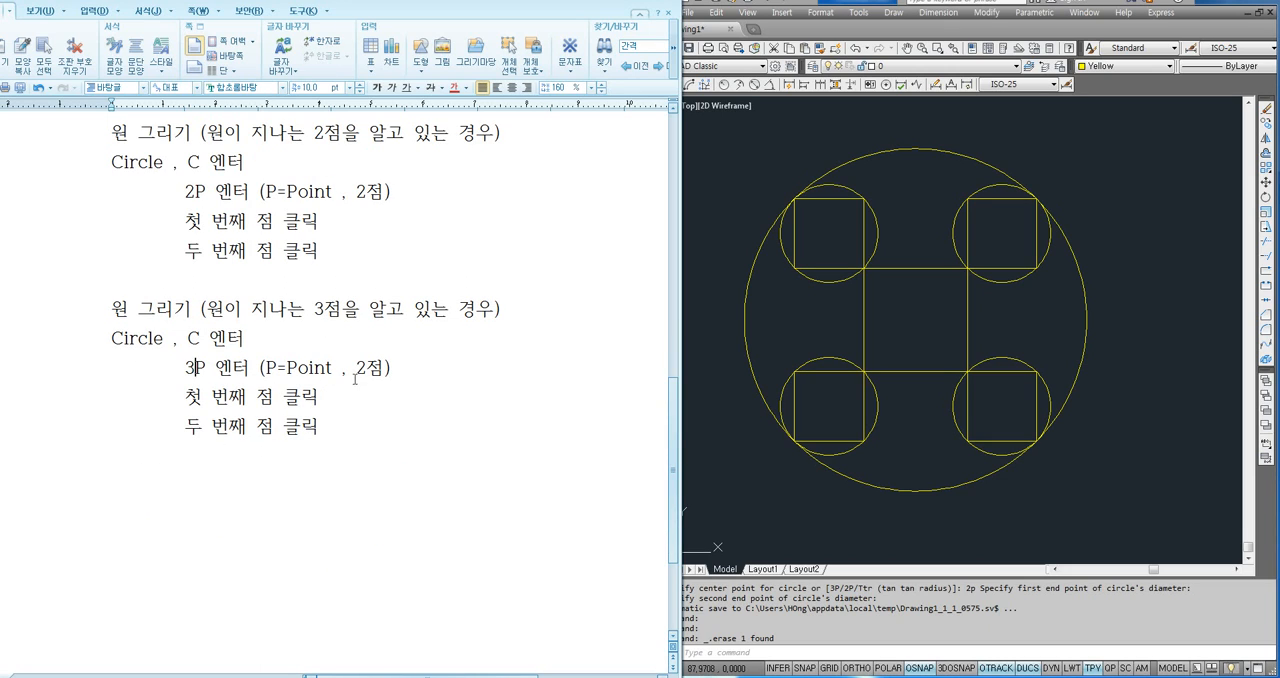
pyautogui.moveTo(356, 368); pyautogui.dragTo(365, 368)
pyautogui.write('3')
# - Add the line "세 번째 점 클릭" at the end of the three-point procedure by duplicating and editing the second-point line
pyautogui.moveTo(183, 431); pyautogui.dragTo(341, 429)
pyautogui.hotkey('ctrl', 'c')
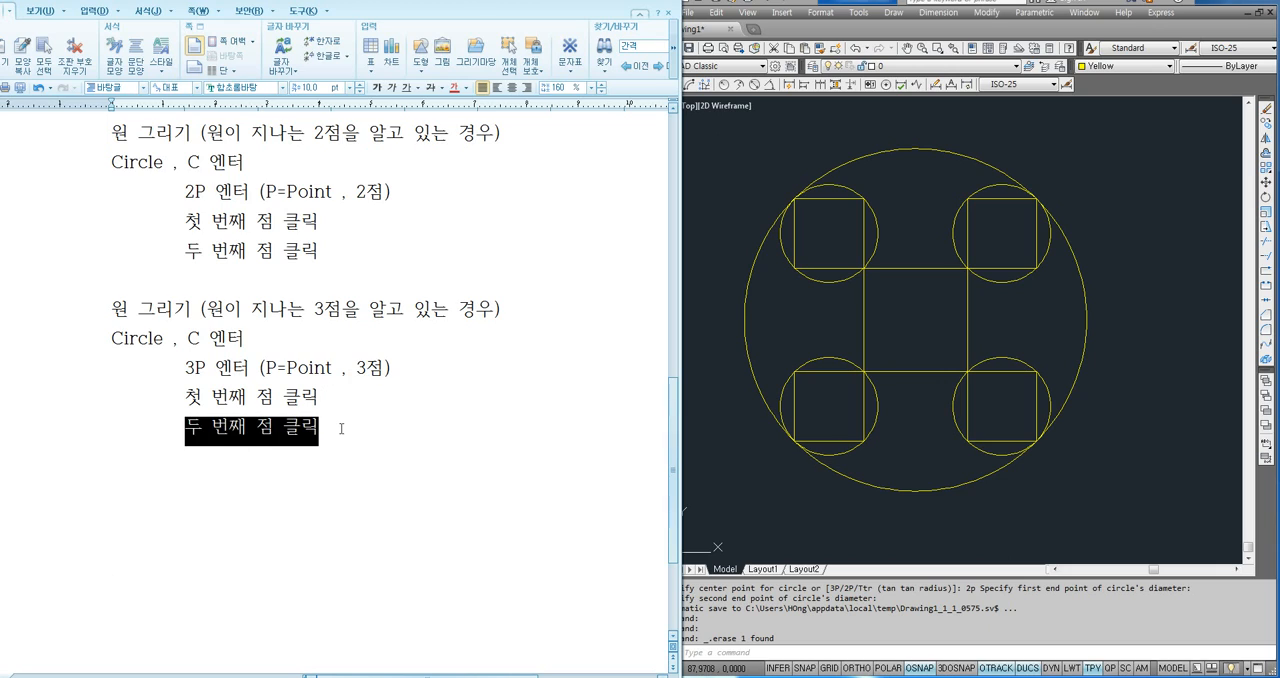
pyautogui.click(366, 431)
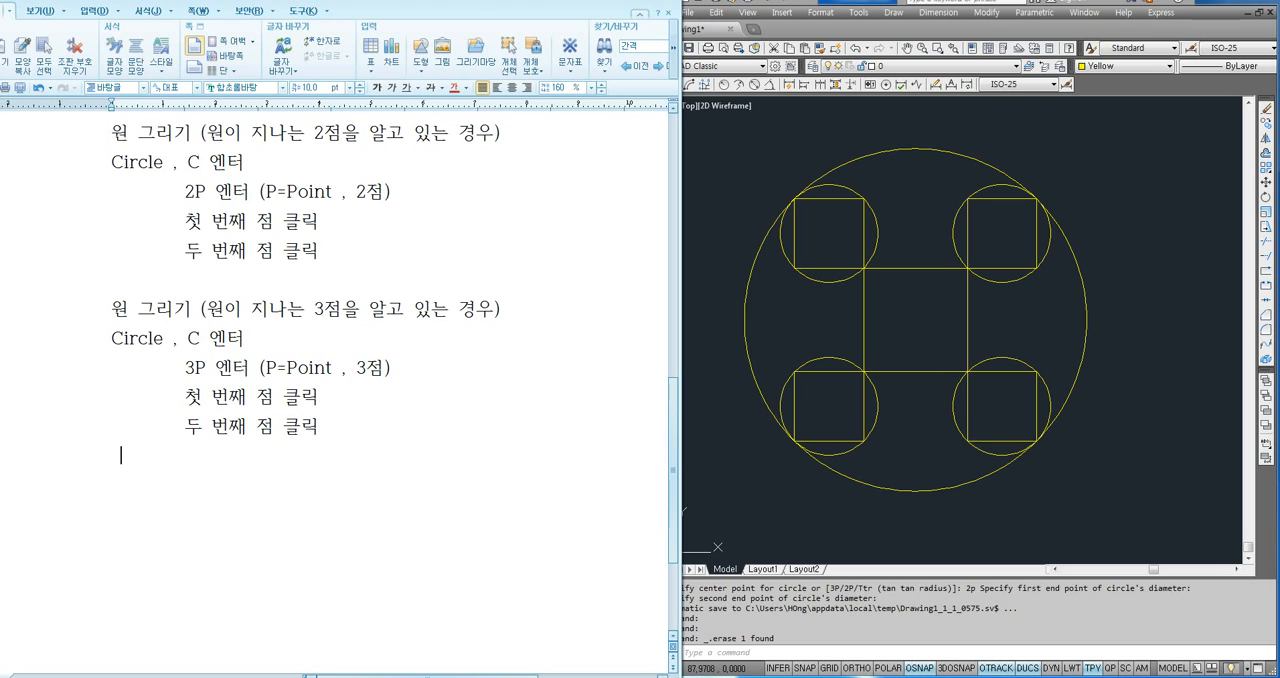
pyautogui.hotkey('ctrl', 'v')
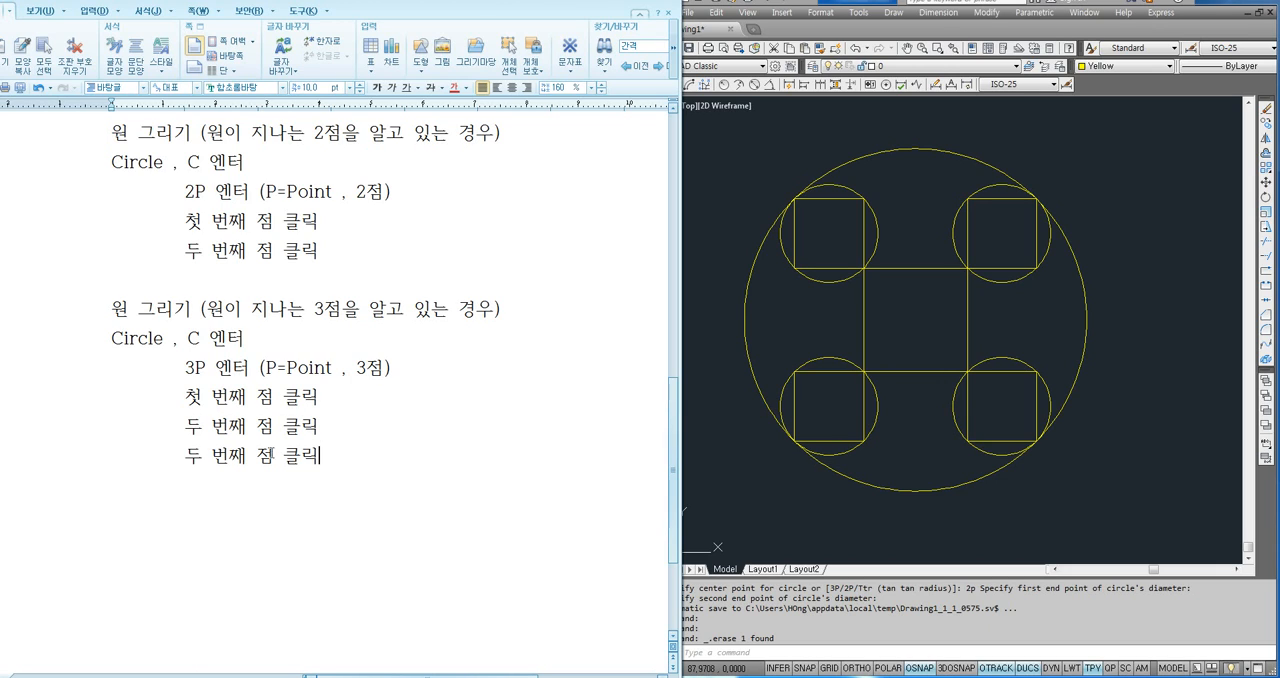
pyautogui.moveTo(186, 456); pyautogui.dragTo(203, 457)
pyautogui.write('세')
pyautogui.scroll(-1, 345, 452)
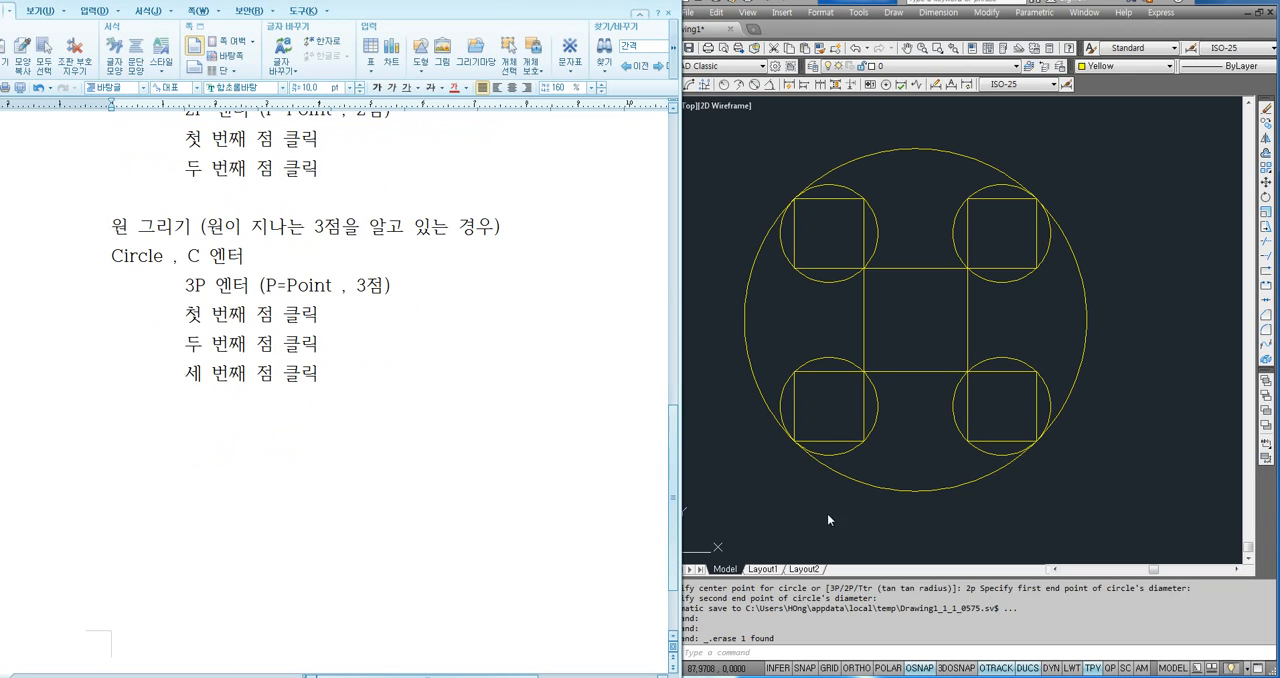
# - Switch to AutoCAD and erase the large outer circle together with the circle around the upper-right square
pyautogui.click(827, 513)
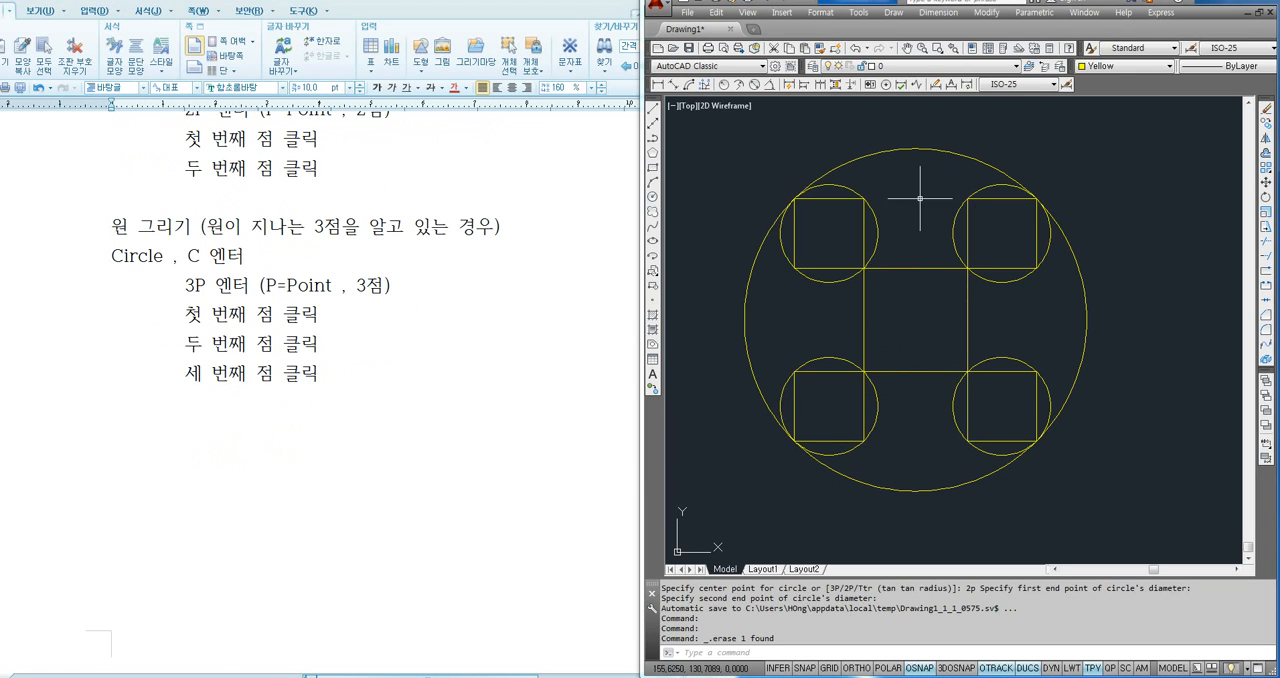
pyautogui.click(988, 190)
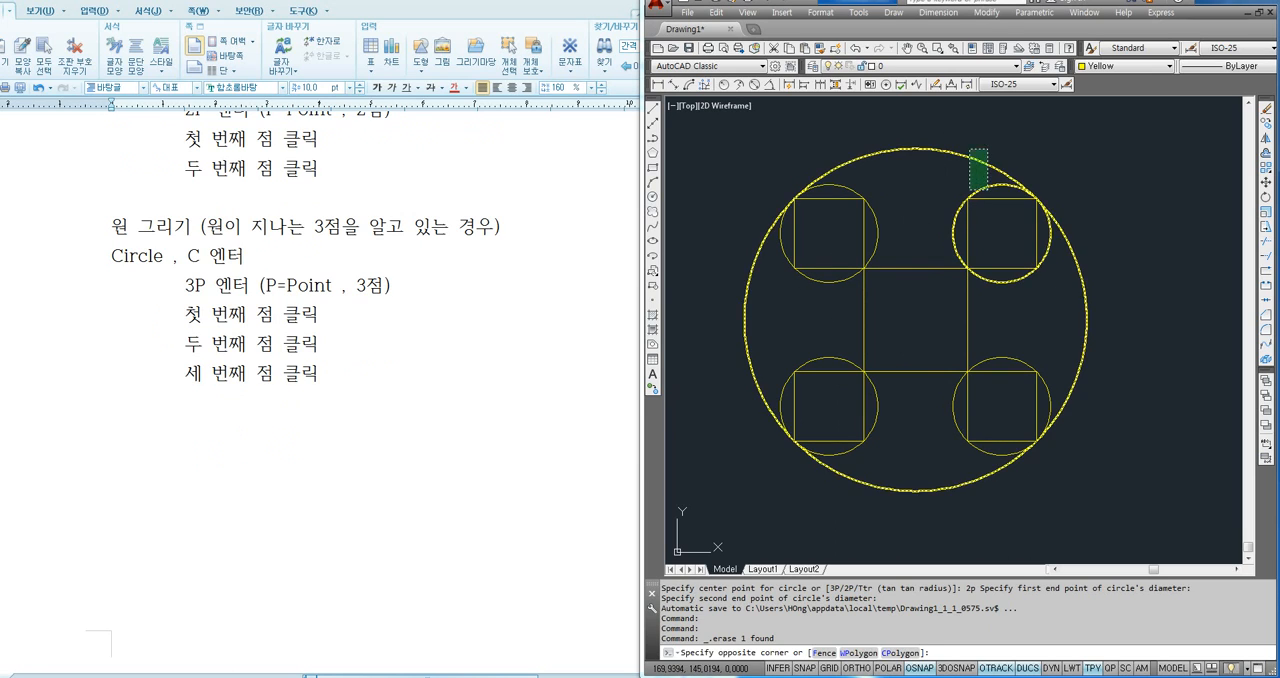
pyautogui.click(970, 150)
pyautogui.press('Delete')
# - Draw a 3P circle around the upper-right square through its upper-right, upper-left and lower-left corners
pyautogui.write('c')
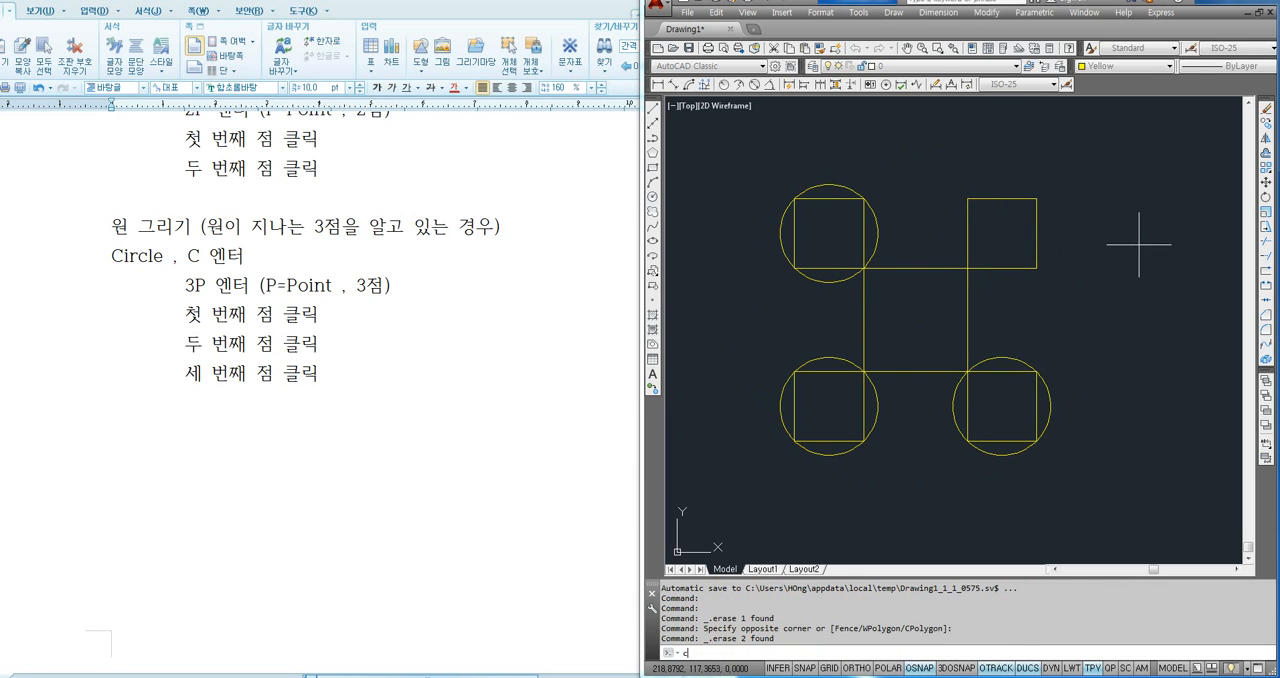
pyautogui.press('Return')
pyautogui.write('3p')
pyautogui.press('Return')
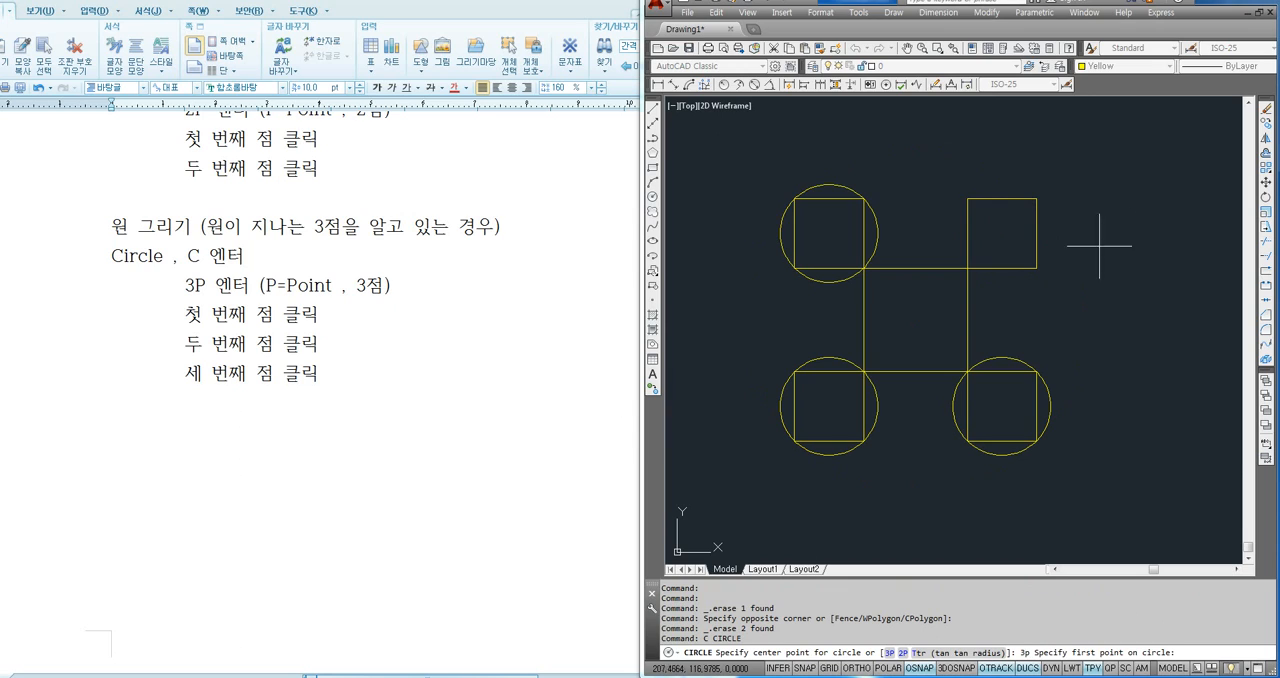
pyautogui.click(1036, 198)
pyautogui.click(967, 198)
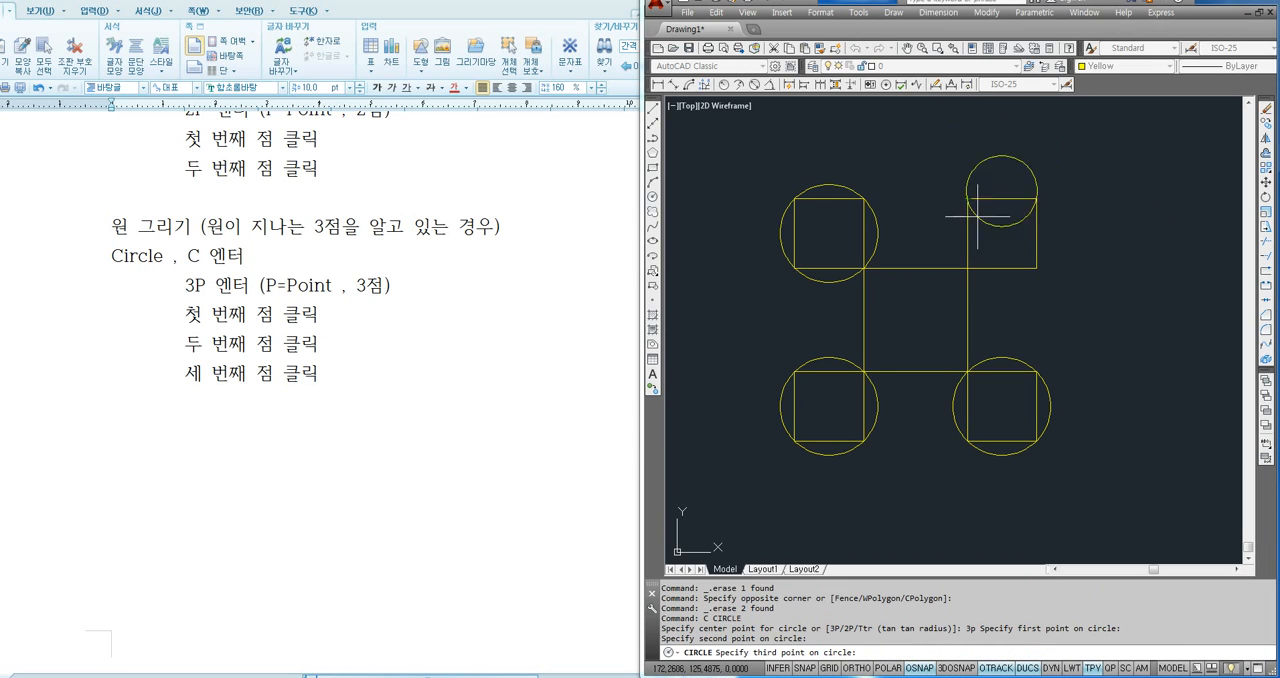
pyautogui.click(967, 268)
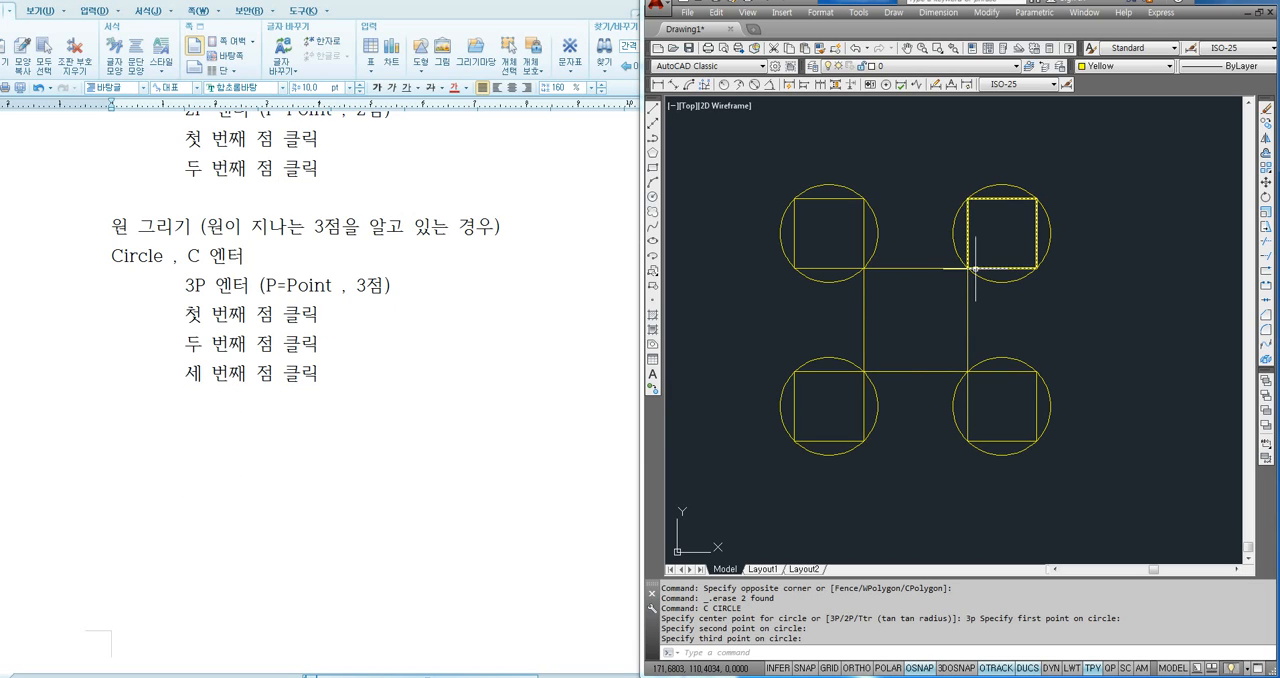
# - Draw a short, steeply slanted line in the empty area to the right of the squares part
pyautogui.scroll(-1, 929, 255)
pyautogui.moveTo(1051, 293); pyautogui.dragTo(878, 262, button='middle')
pyautogui.write('l')
pyautogui.press('Return')
pyautogui.click(1020, 171)
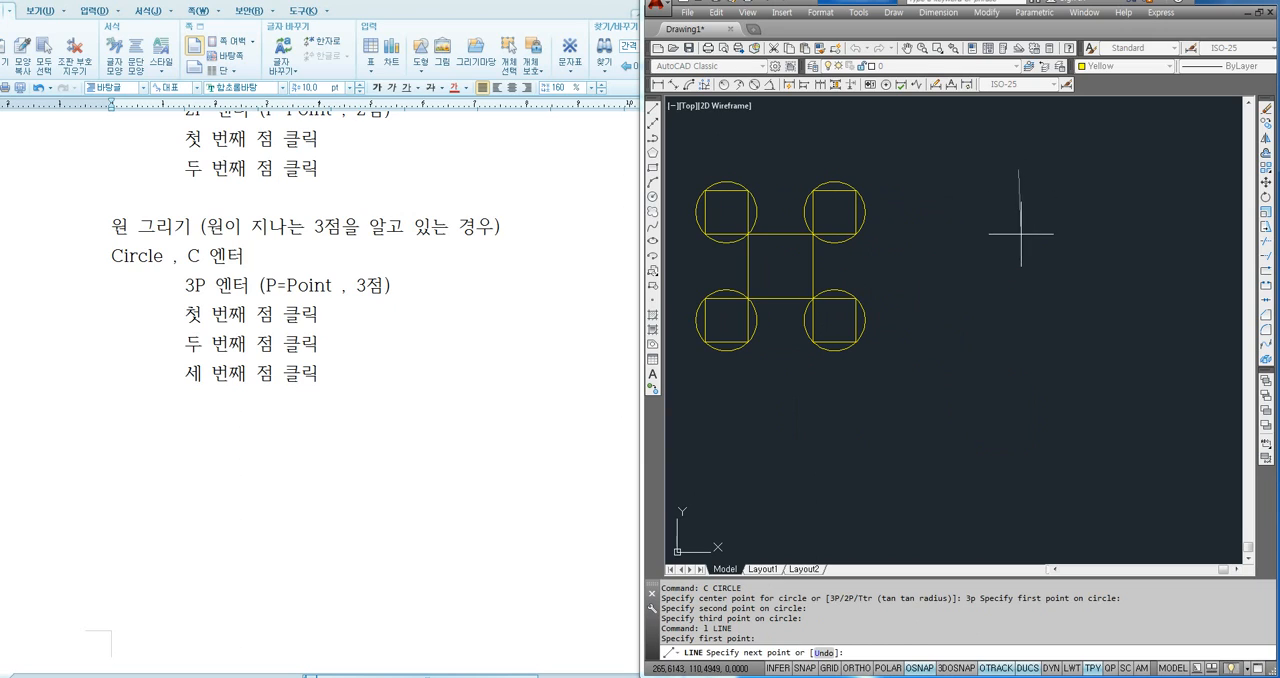
pyautogui.click(1032, 237)
pyautogui.press('Return')
pyautogui.press('Return')
# - Draw two more separate slanted lines, one below and left of the first line and one below and right of it
pyautogui.click(958, 357)
pyautogui.click(930, 395)
pyautogui.press('Return')
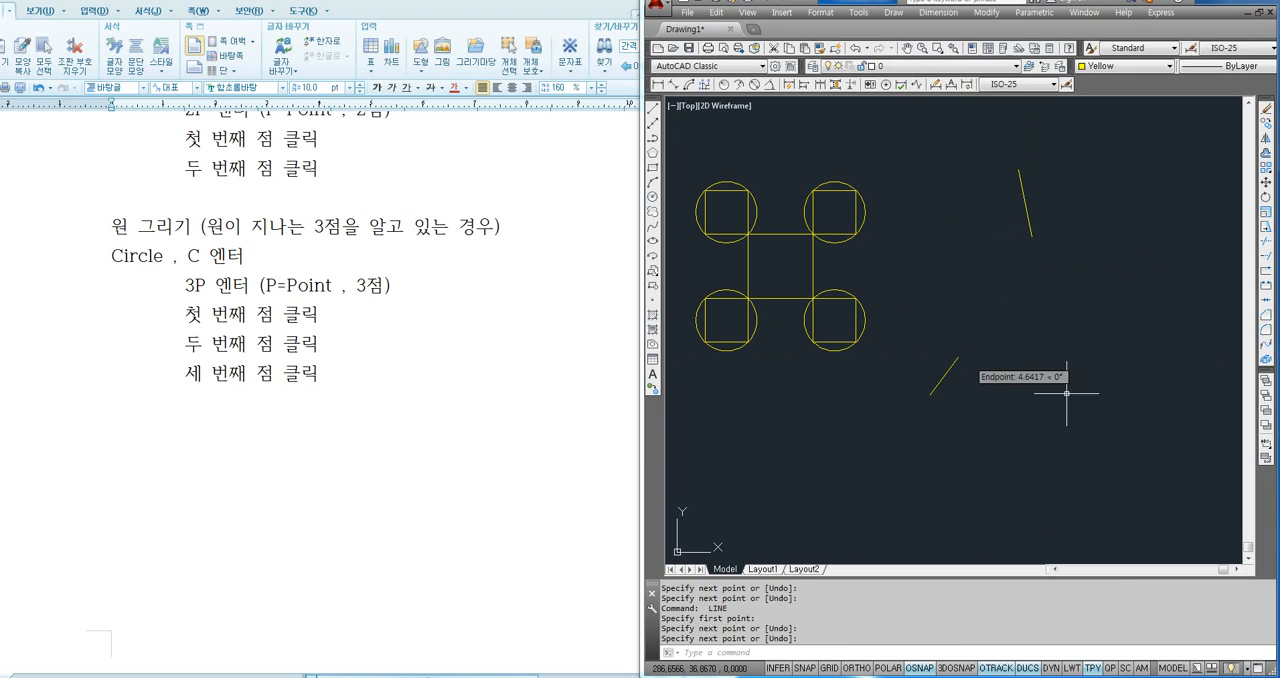
pyautogui.press('Return')
pyautogui.click(1123, 401)
pyautogui.click(1166, 446)
pyautogui.press('Return')
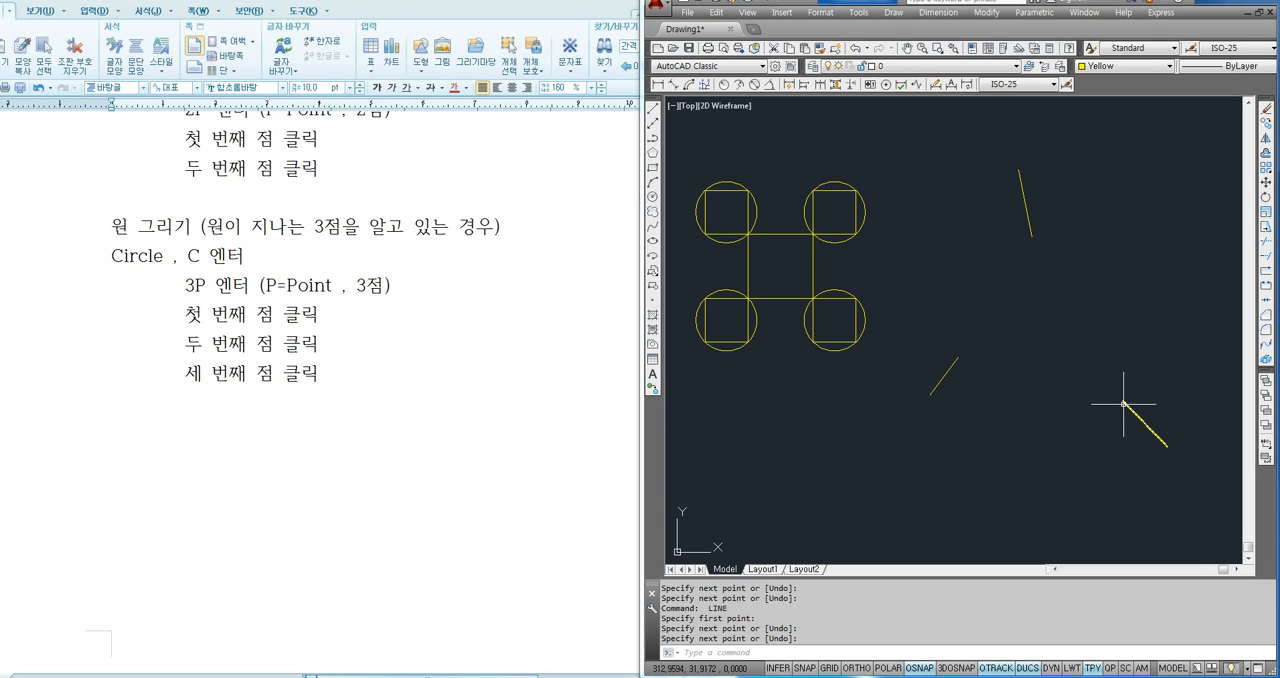
# - Draw a 3P circle through the inner endpoints of the three separate slanted lines
pyautogui.write('c')
pyautogui.press('Return')
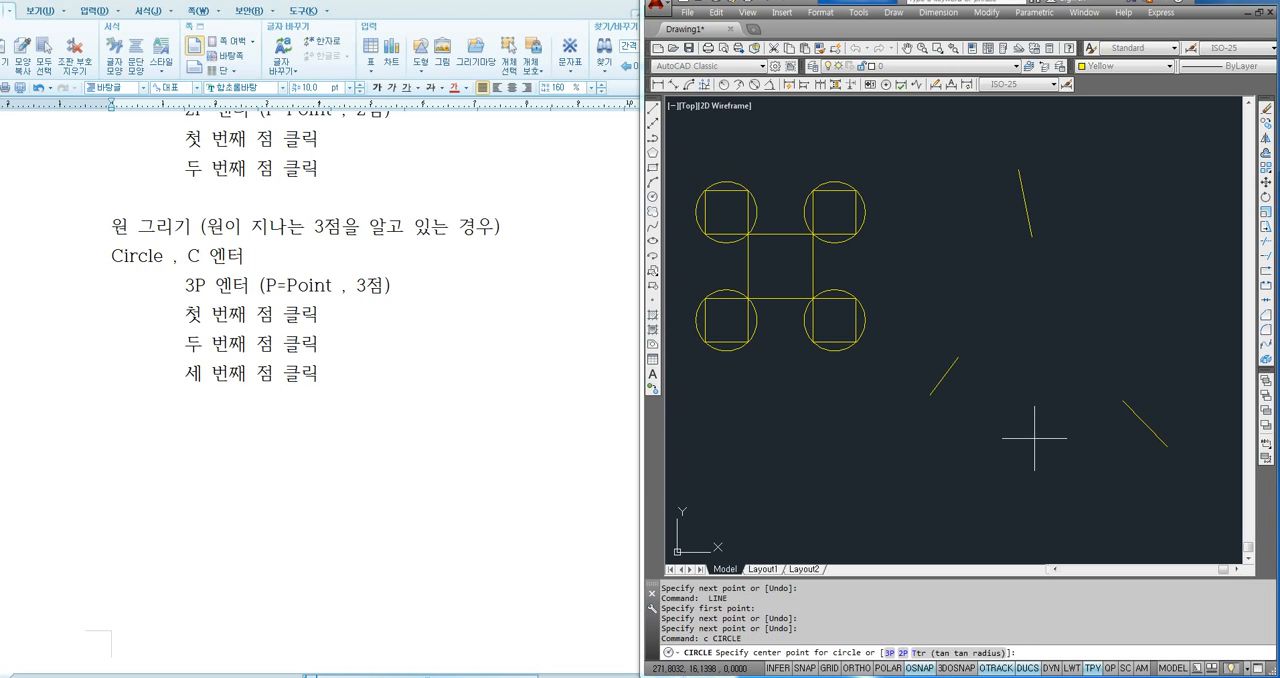
pyautogui.write('3p')
pyautogui.press('Return')
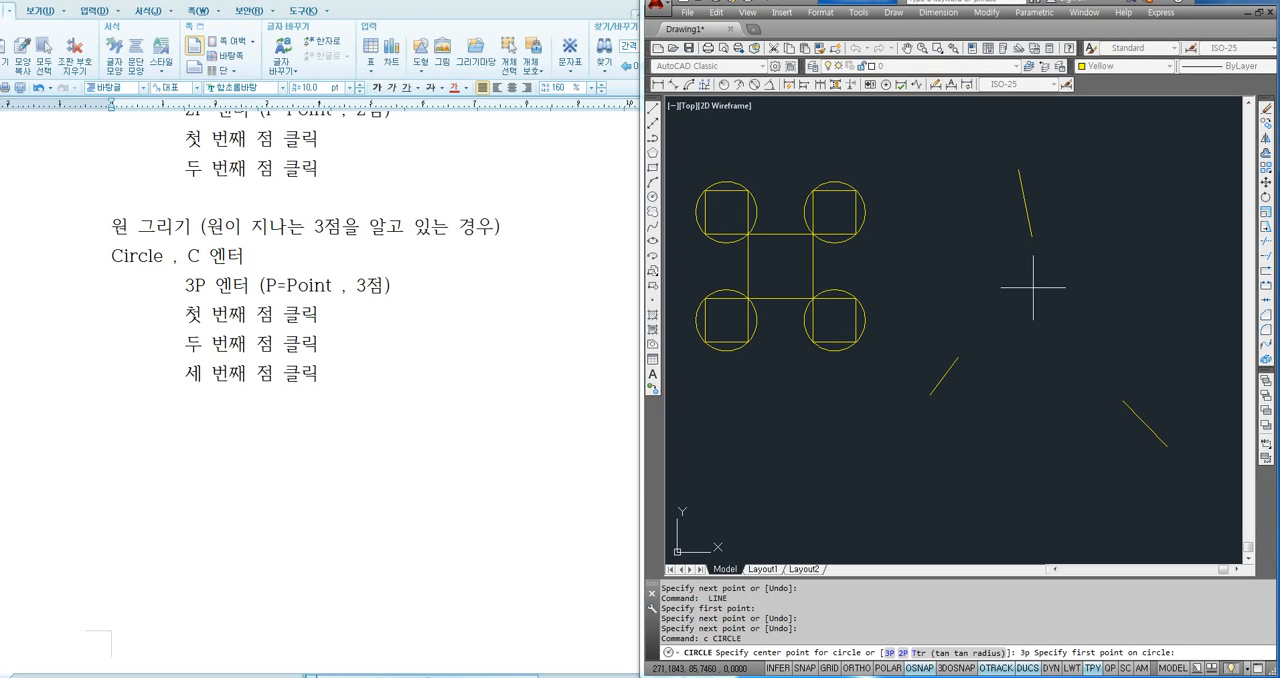
pyautogui.click(1032, 238)
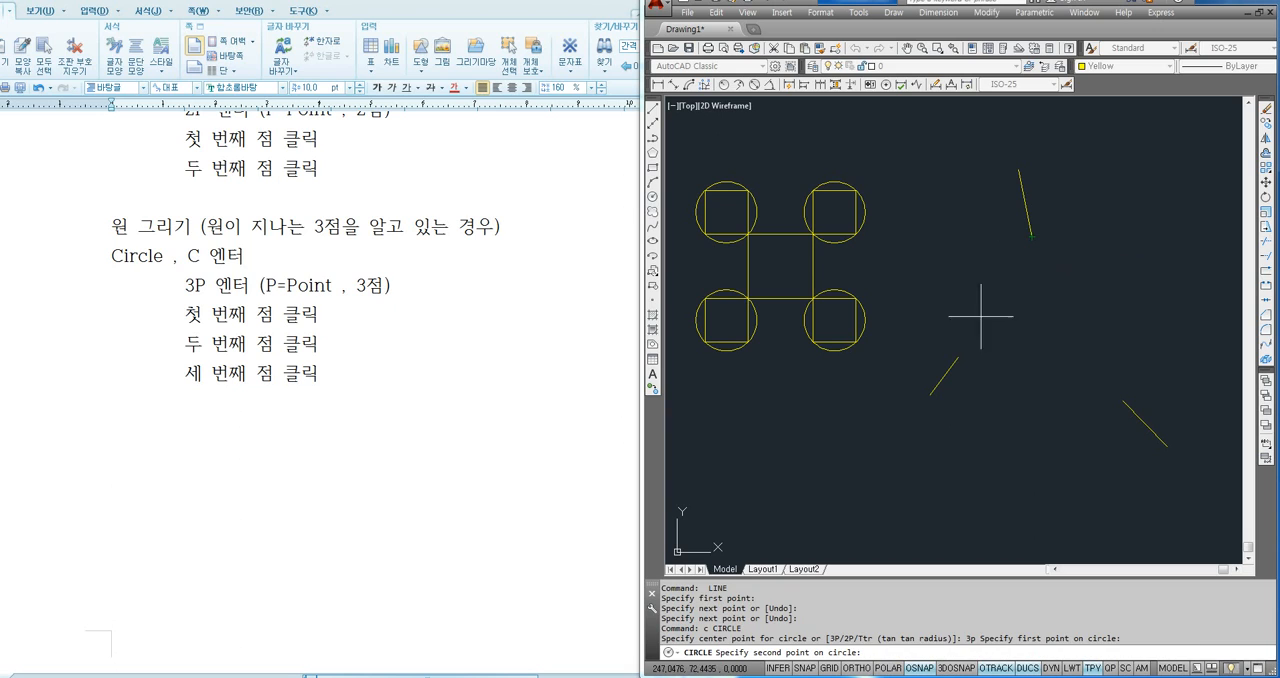
pyautogui.click(958, 357)
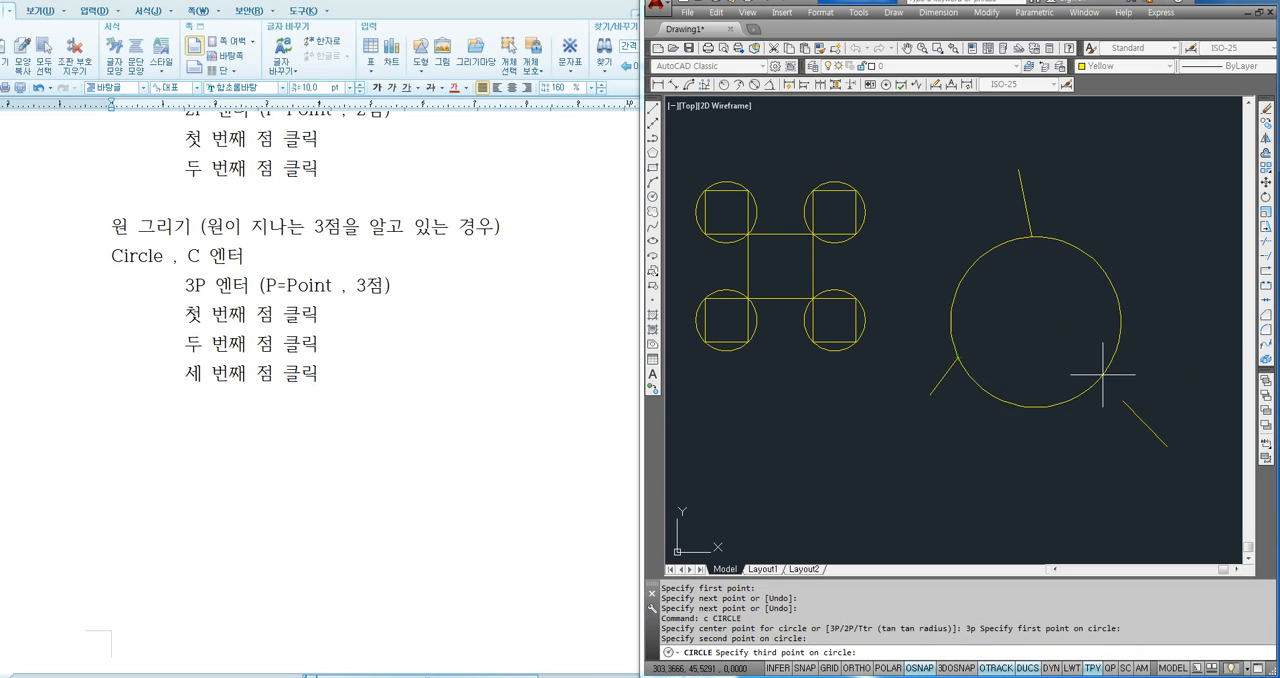
pyautogui.click(1123, 401)
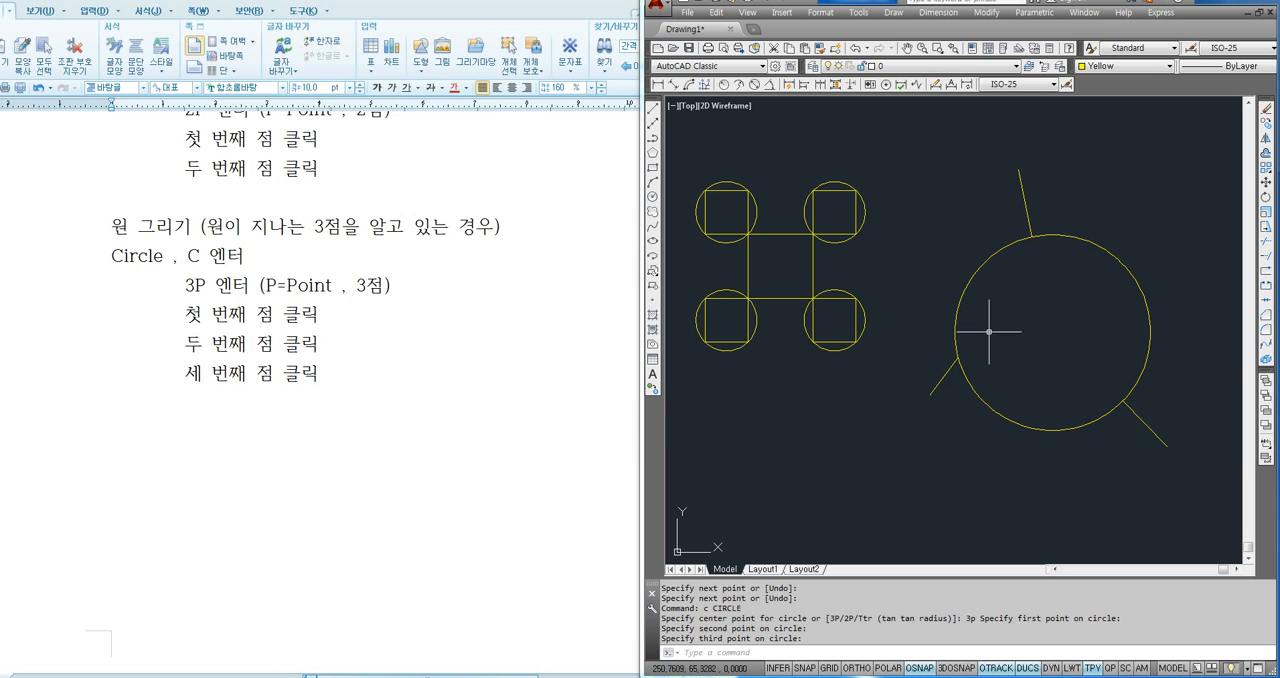
# - Erase the 3P circle together with the three slanted lines touching it, leaving ortho mode off
pyautogui.press('F8')
pyautogui.press('F8')
pyautogui.moveTo(923, 340); pyautogui.dragTo(965, 348, button='middle')
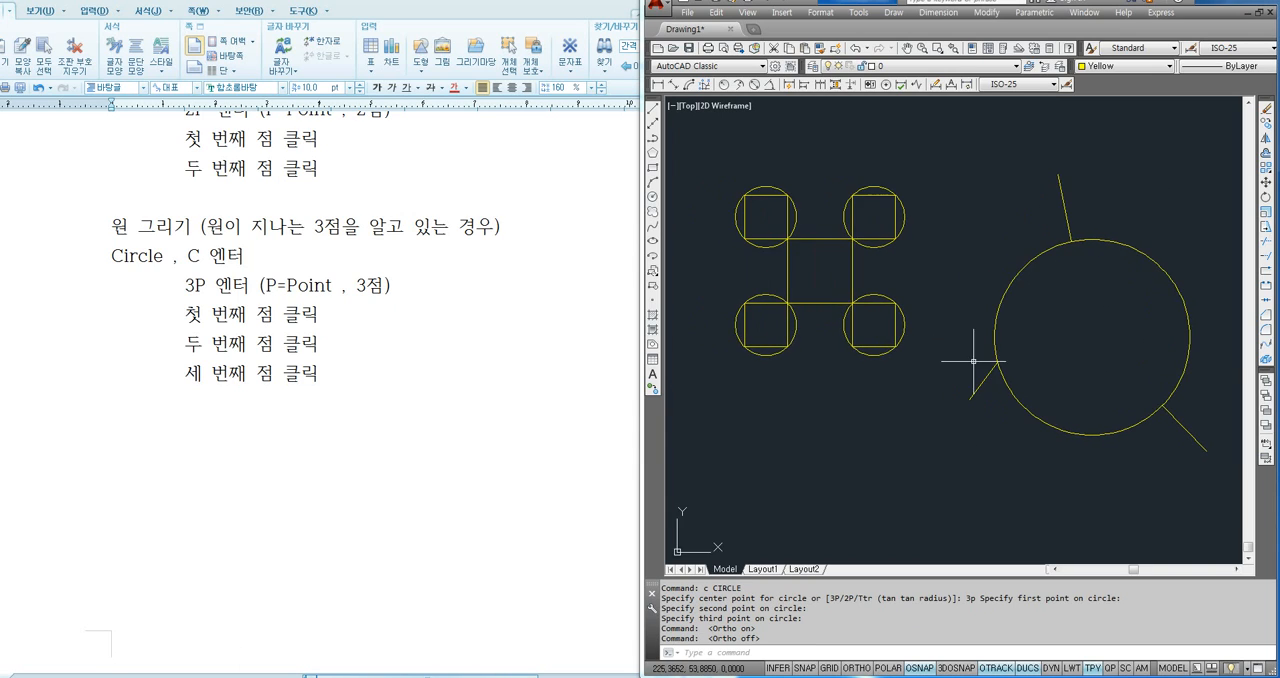
pyautogui.click(1188, 206)
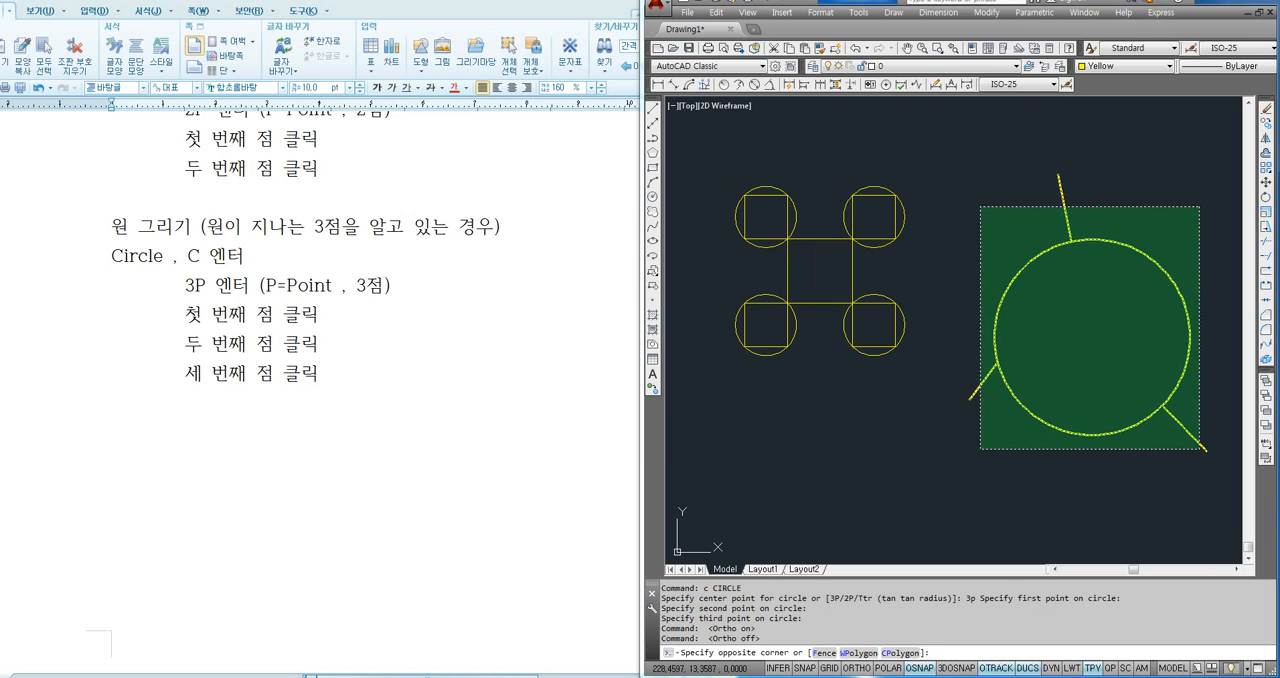
pyautogui.click(981, 450)
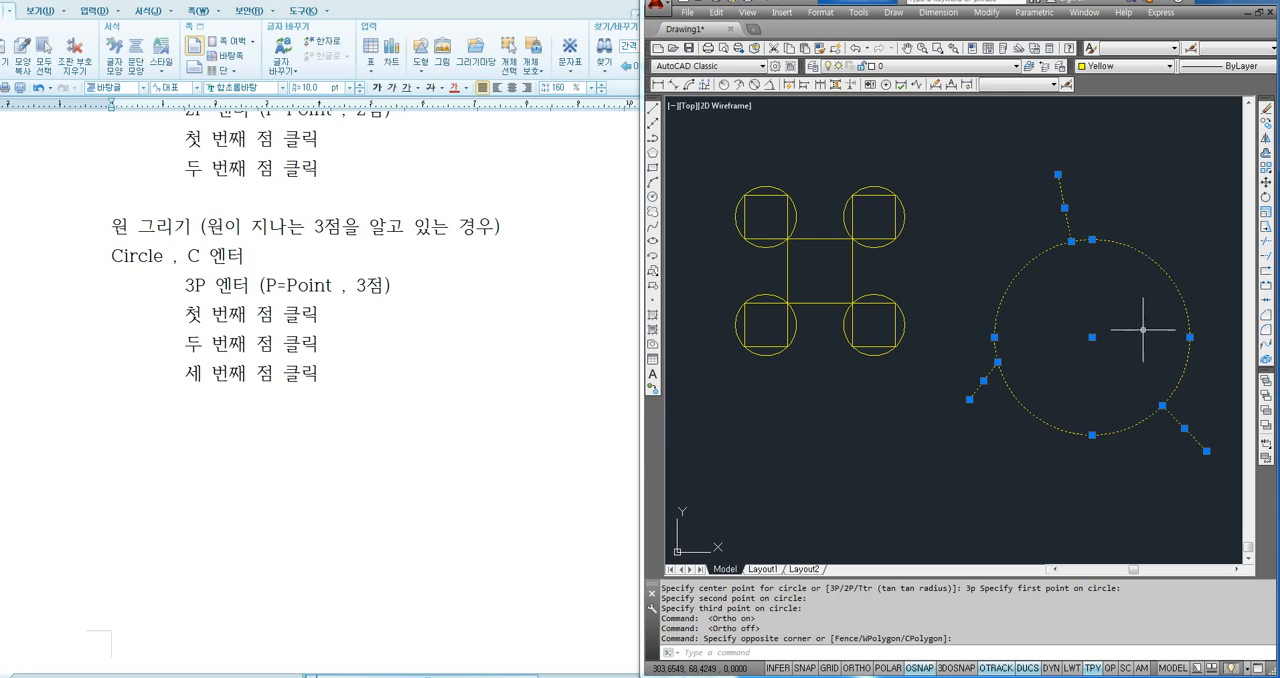
pyautogui.press('Delete')
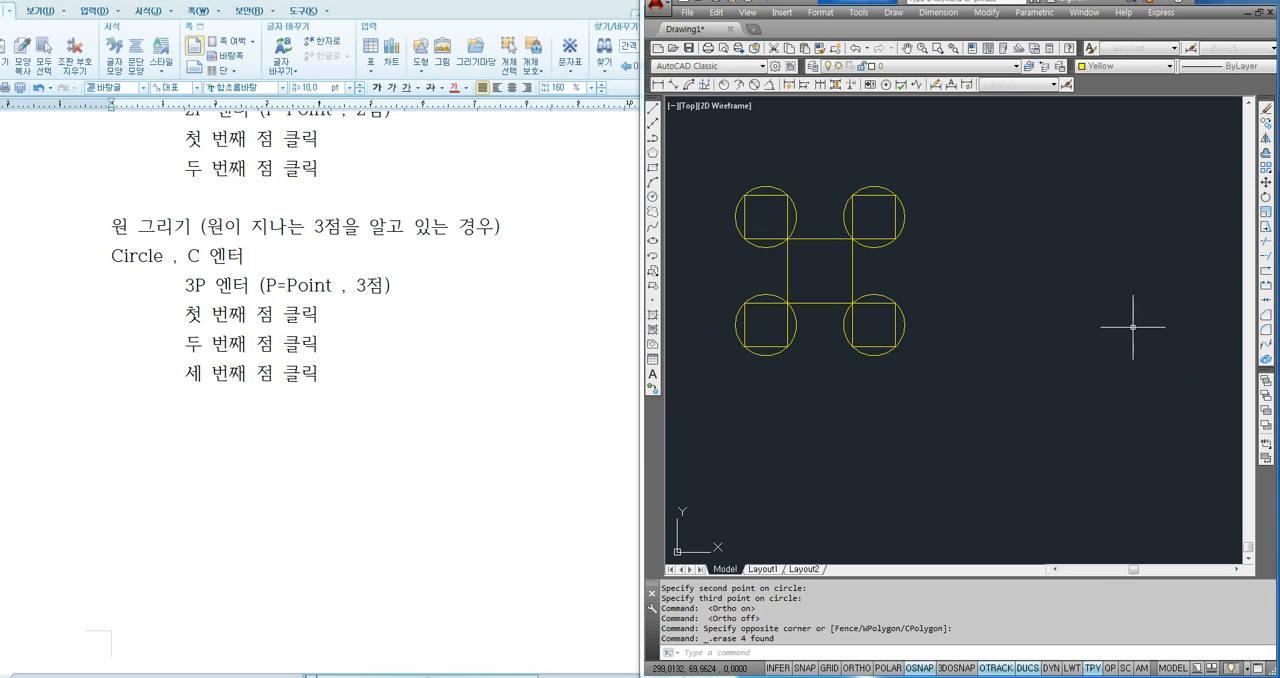
# - Switch to the notes document and copy the 3-point section's heading and "Circle , C 엔터" line to below that section
pyautogui.click(205, 436)
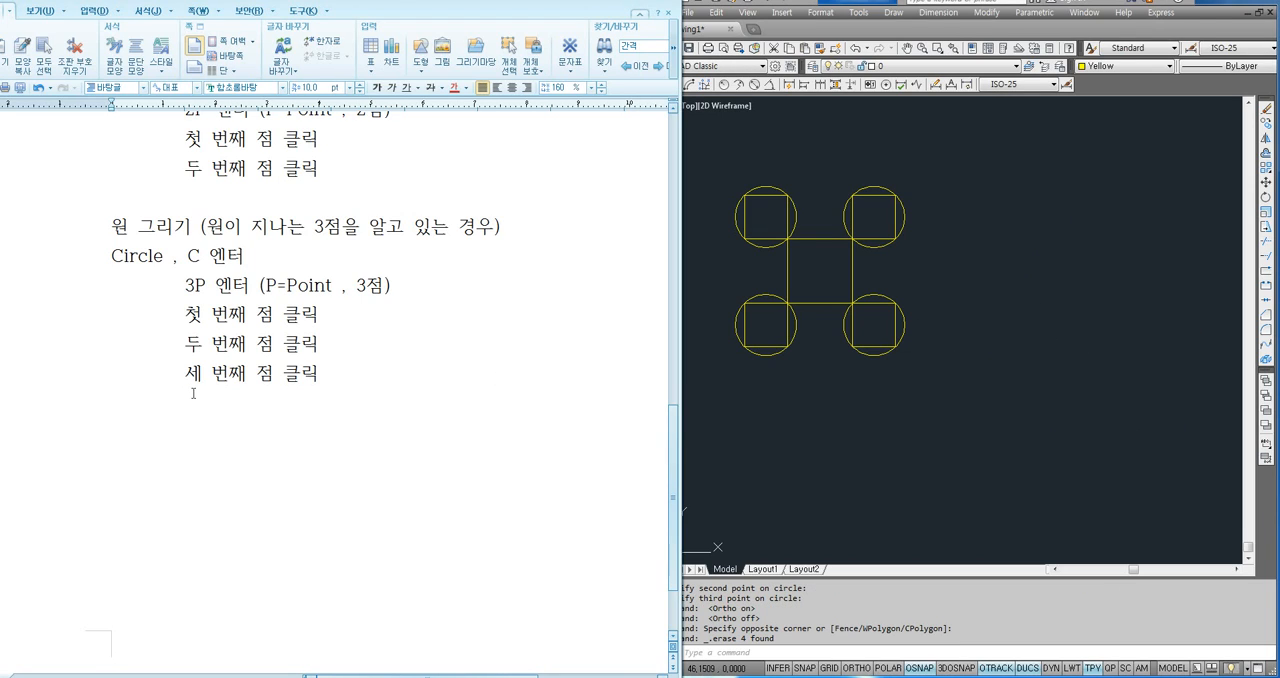
pyautogui.scroll(-2, 154, 405)
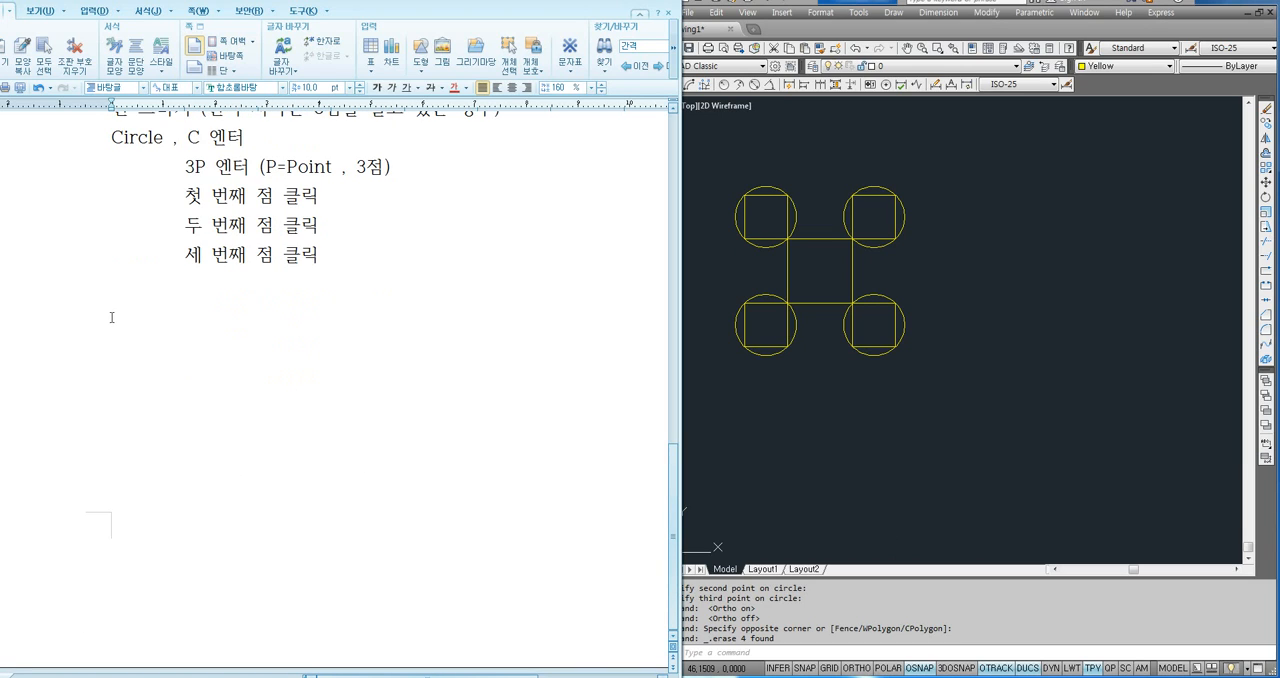
pyautogui.scroll(3, 160, 325)
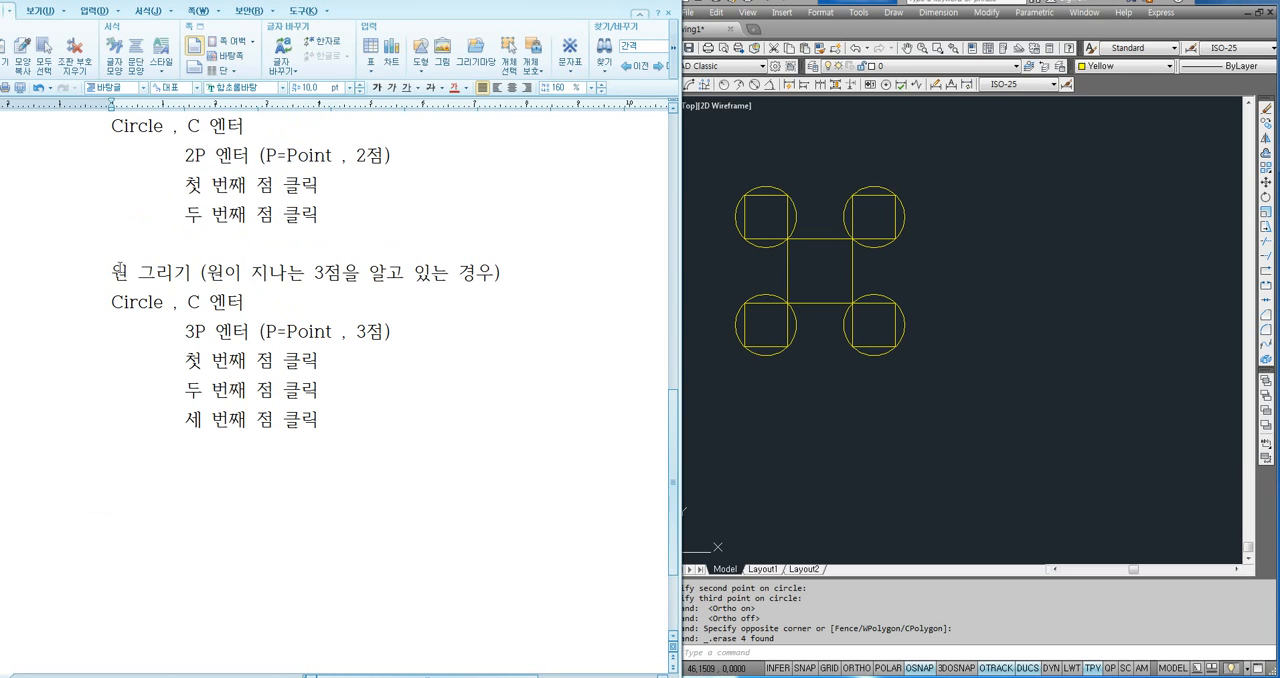
pyautogui.moveTo(117, 266); pyautogui.dragTo(254, 300)
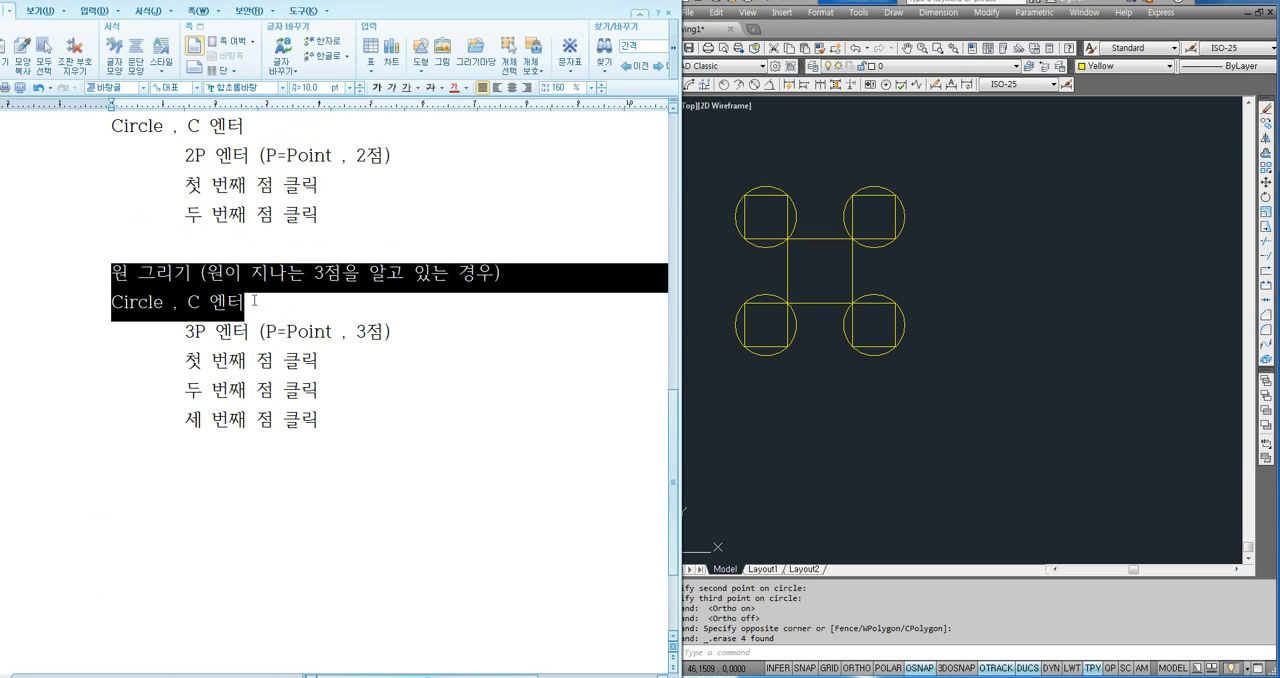
pyautogui.hotkey('ctrl', 'c')
pyautogui.scroll(-3, 177, 371)
pyautogui.click(194, 334)
pyautogui.hotkey('ctrl', 'v')
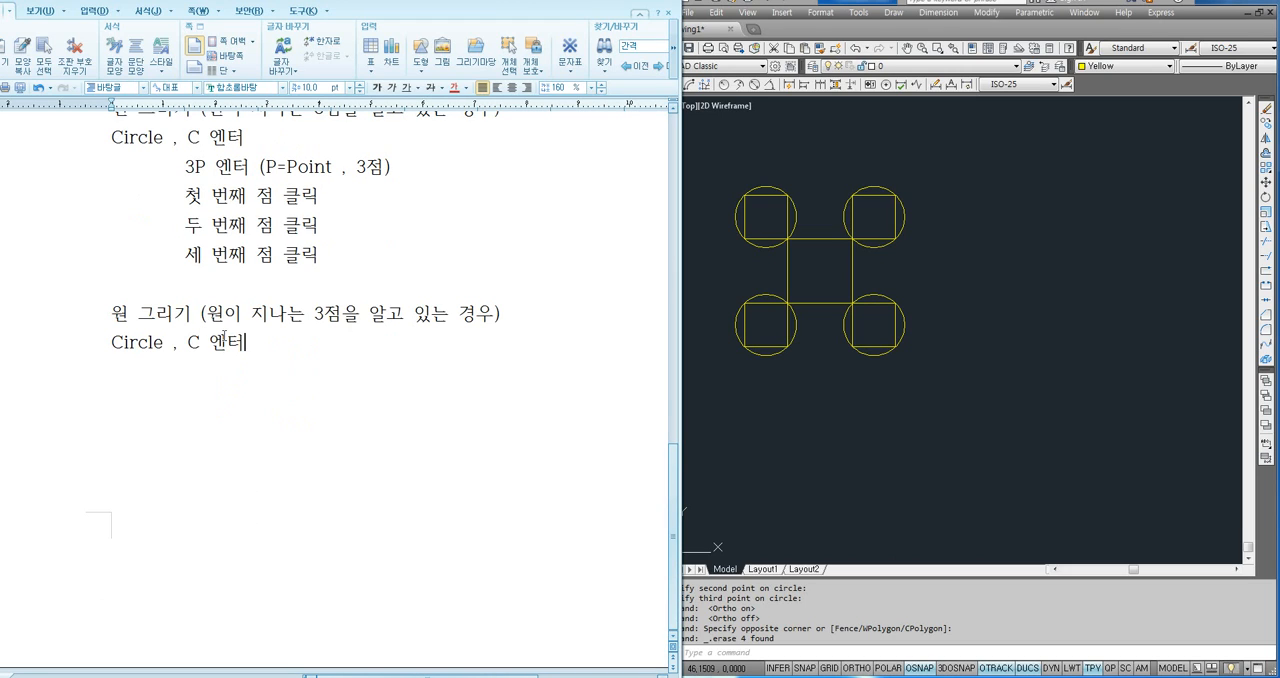
# - Replace the bracketed condition in the copied heading with "원이 접하는 두 선을 알고 반지름 값이 주어진 경우"
pyautogui.moveTo(208, 316); pyautogui.dragTo(490, 320)
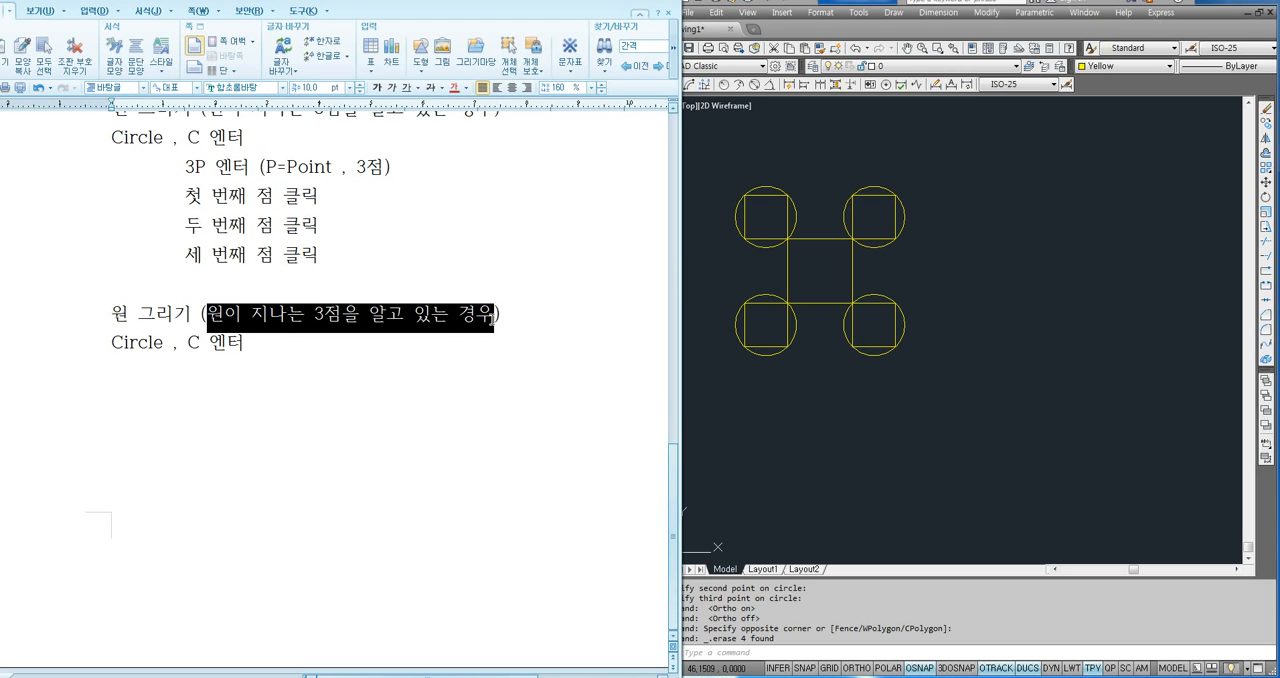
pyautogui.write('원이 접하는 ')
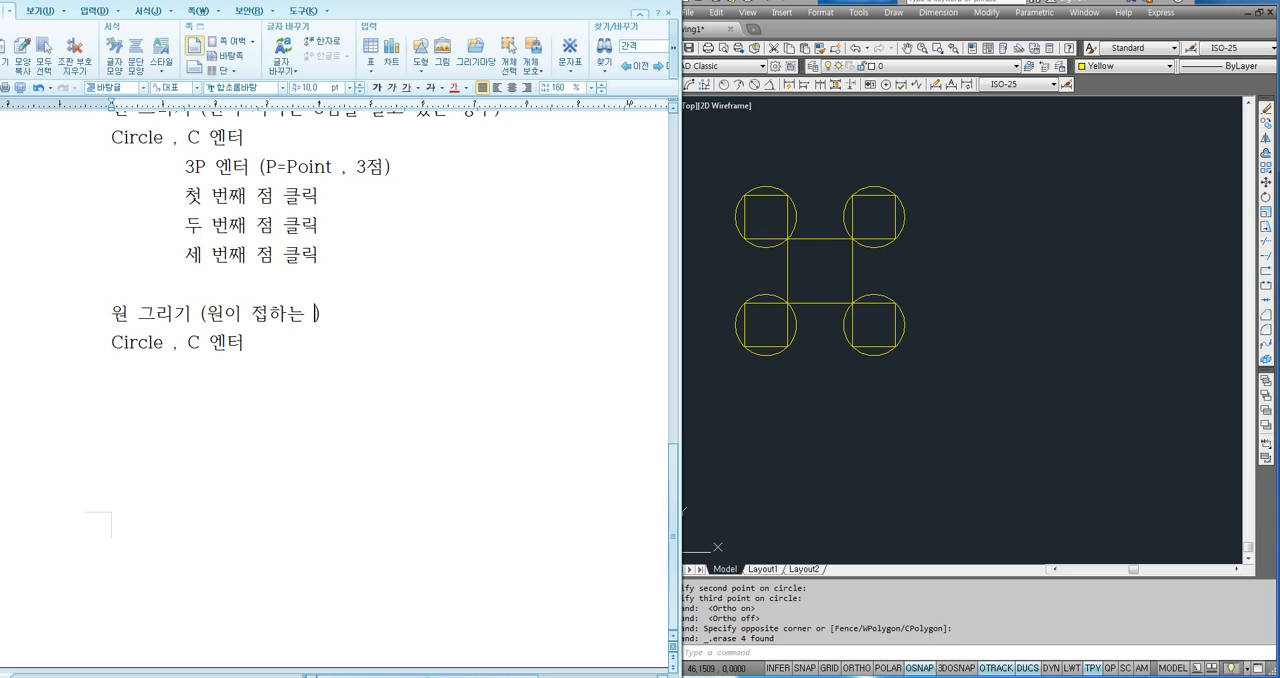
pyautogui.write('두 선을 알고 반')
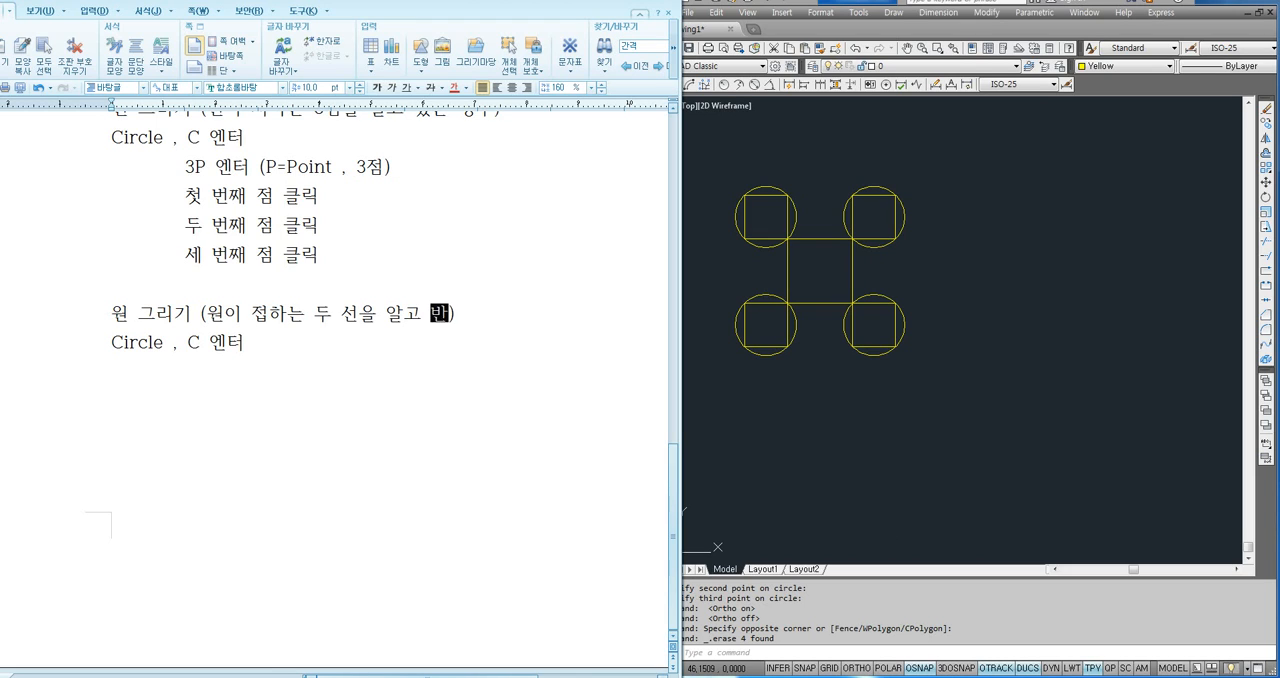
pyautogui.write('지름 값이 주엊')
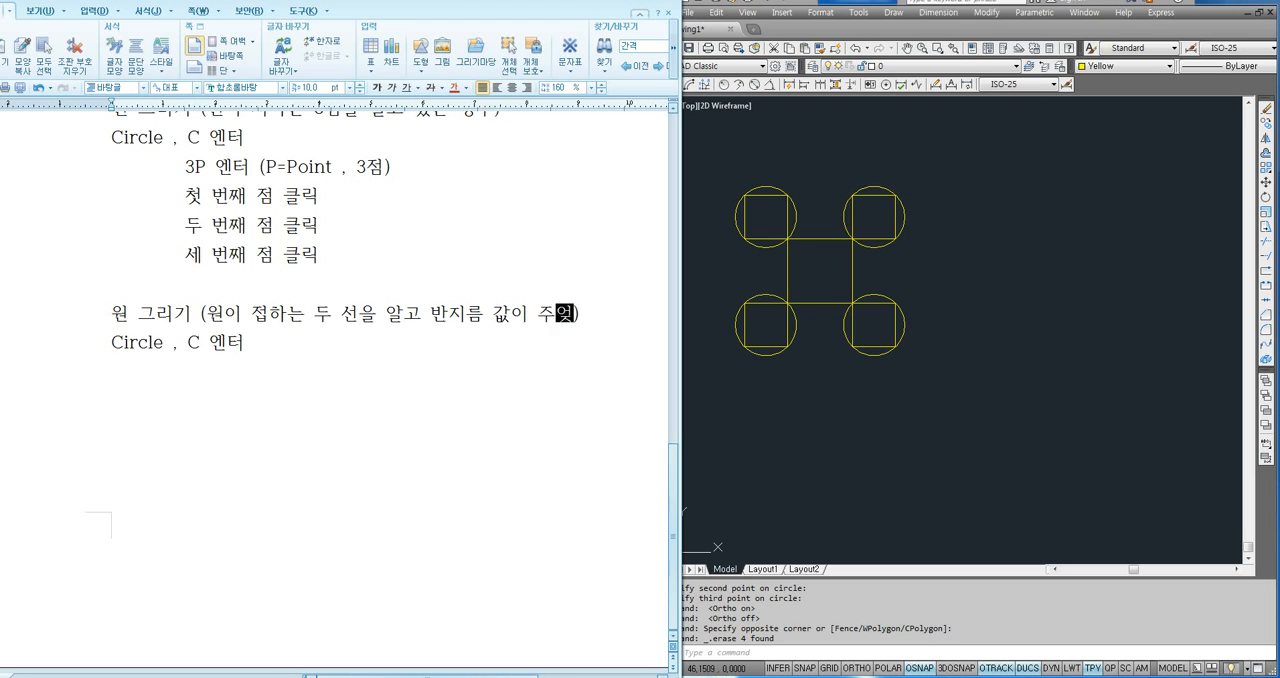
pyautogui.write('진 경우')
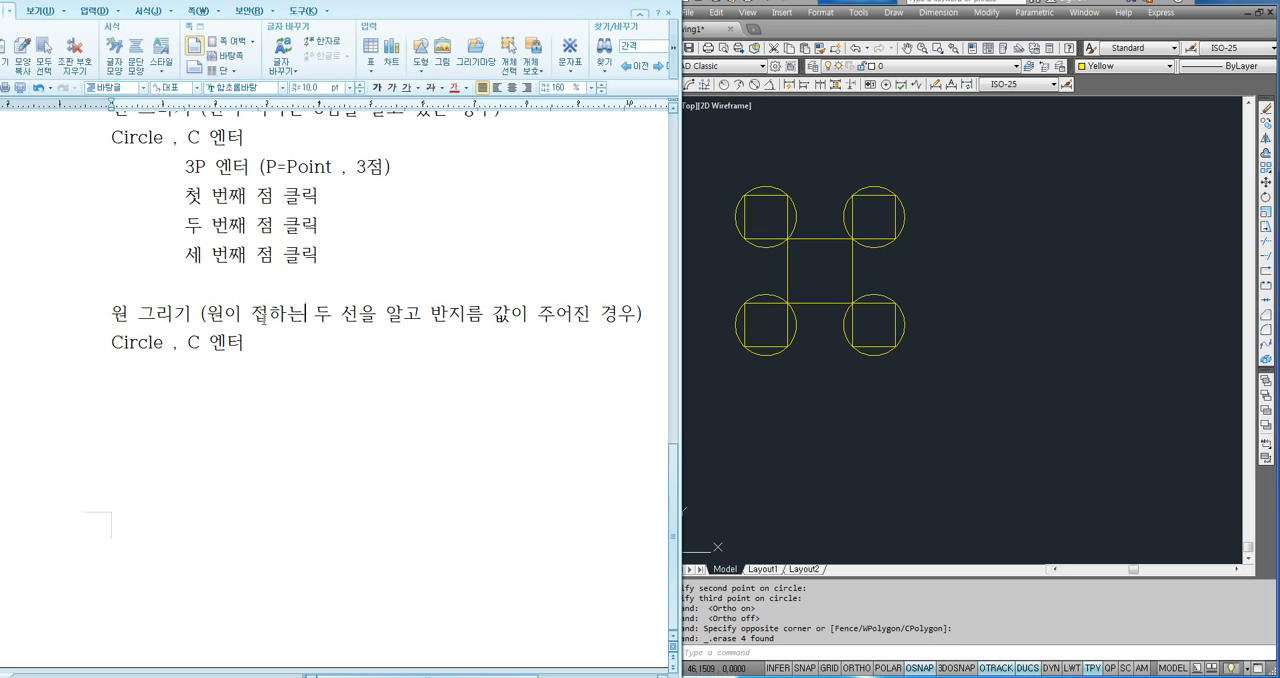
# - Examine the new heading's wording on two tangent lines and a radius alongside the small R5 circles in the reference drawing
pyautogui.moveTo(260, 319); pyautogui.dragTo(362, 317)
pyautogui.click(311, 325)
pyautogui.click(371, 317)
pyautogui.moveTo(424, 318); pyautogui.dragTo(494, 318)
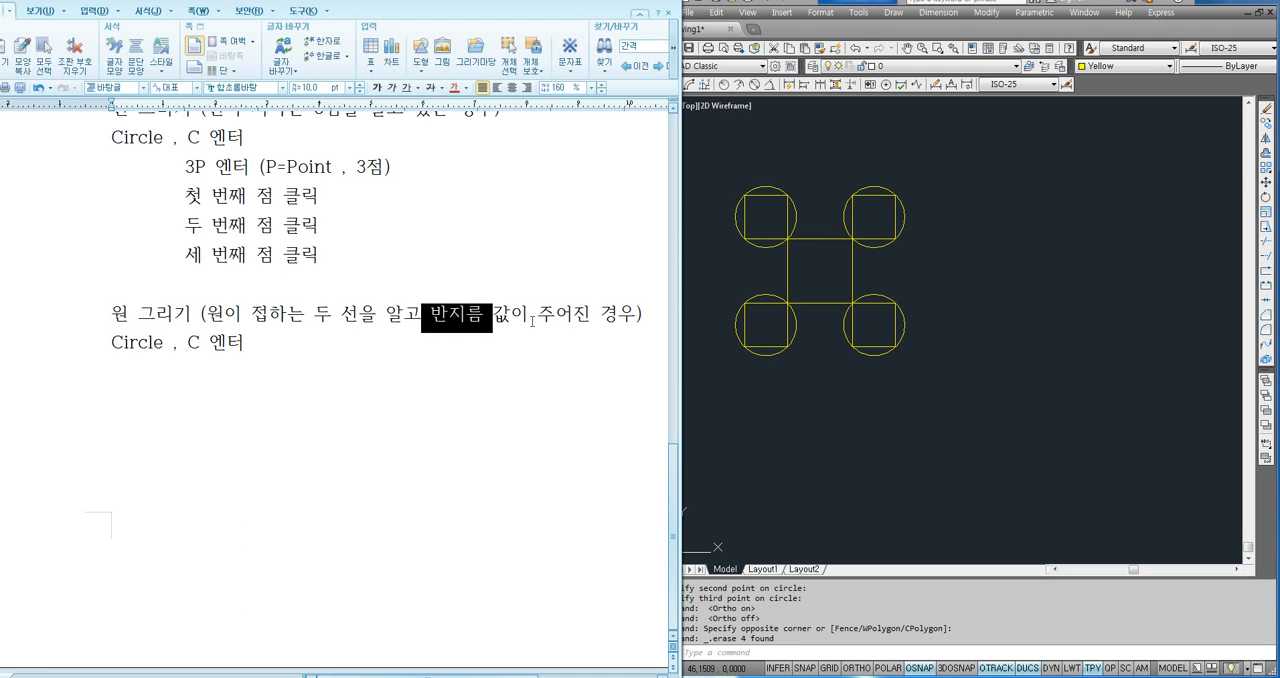
pyautogui.click(528, 318)
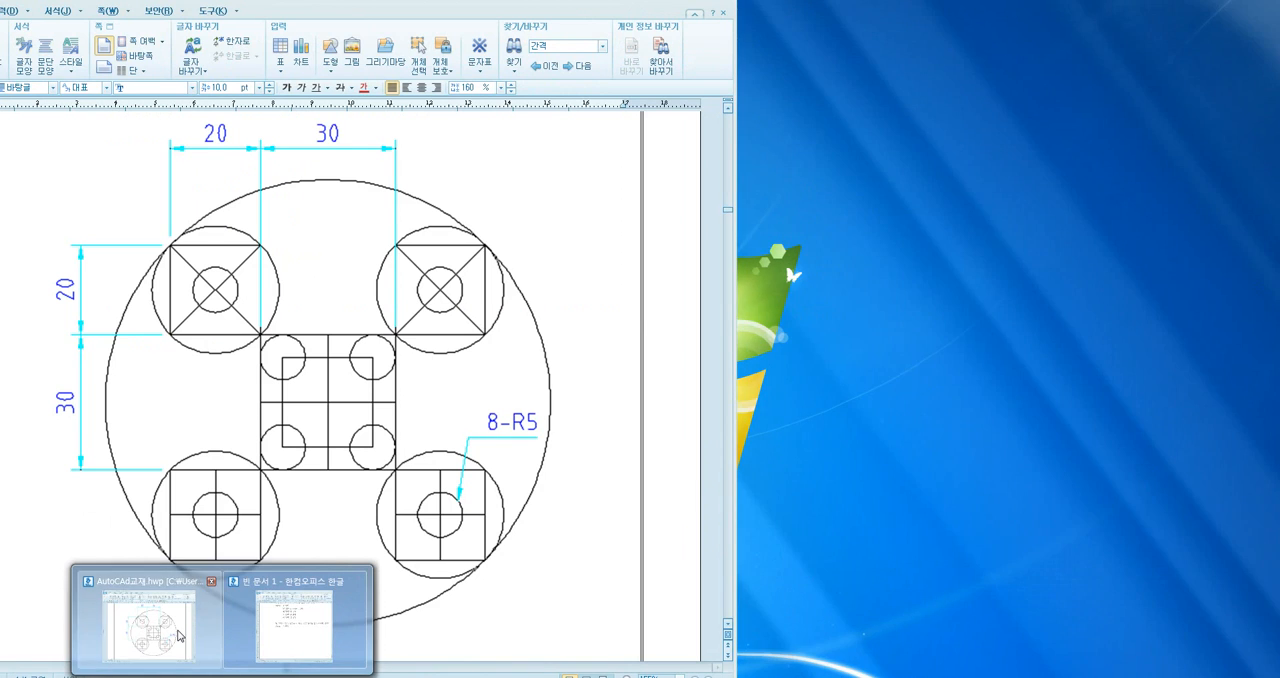
pyautogui.click(300, 615)
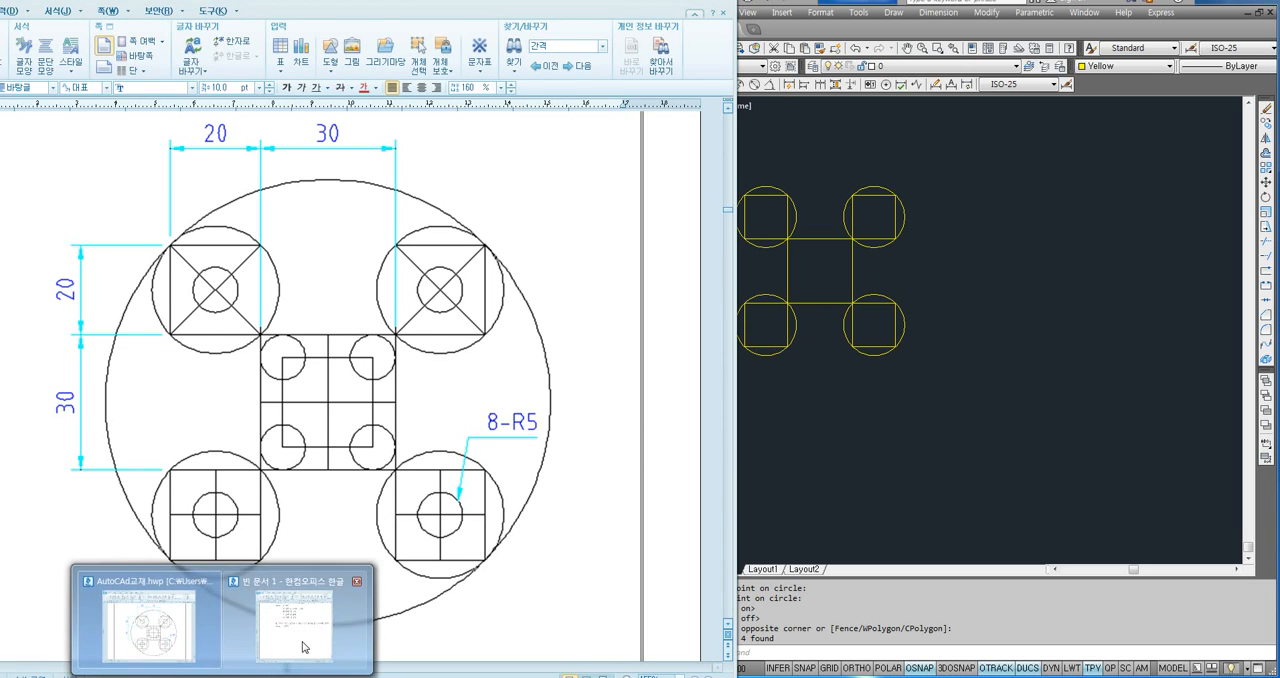
pyautogui.click(300, 625)
pyautogui.moveTo(385, 314); pyautogui.dragTo(634, 316)
# - Add the indented line "T 엔터 (TTR :Tangent, Tangent, Radius)" below the last "Circle , C 엔터" line
pyautogui.click(247, 357)
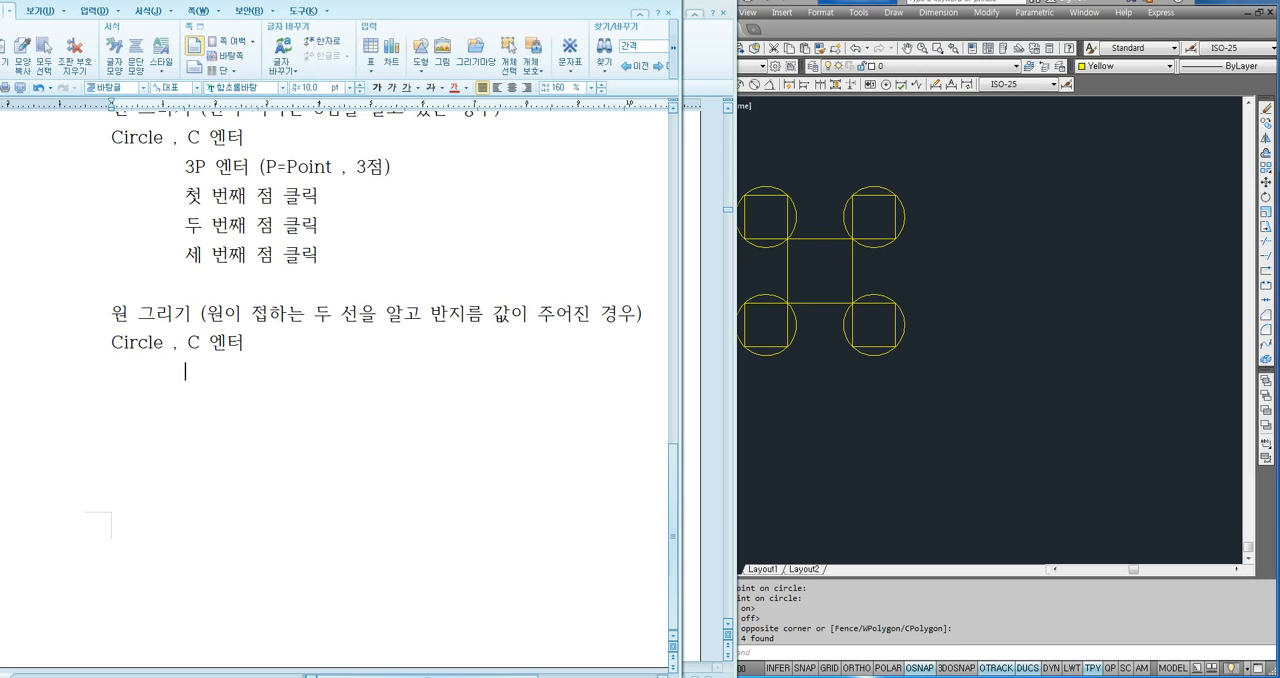
pyautogui.write('T 엔터 (TTR ')
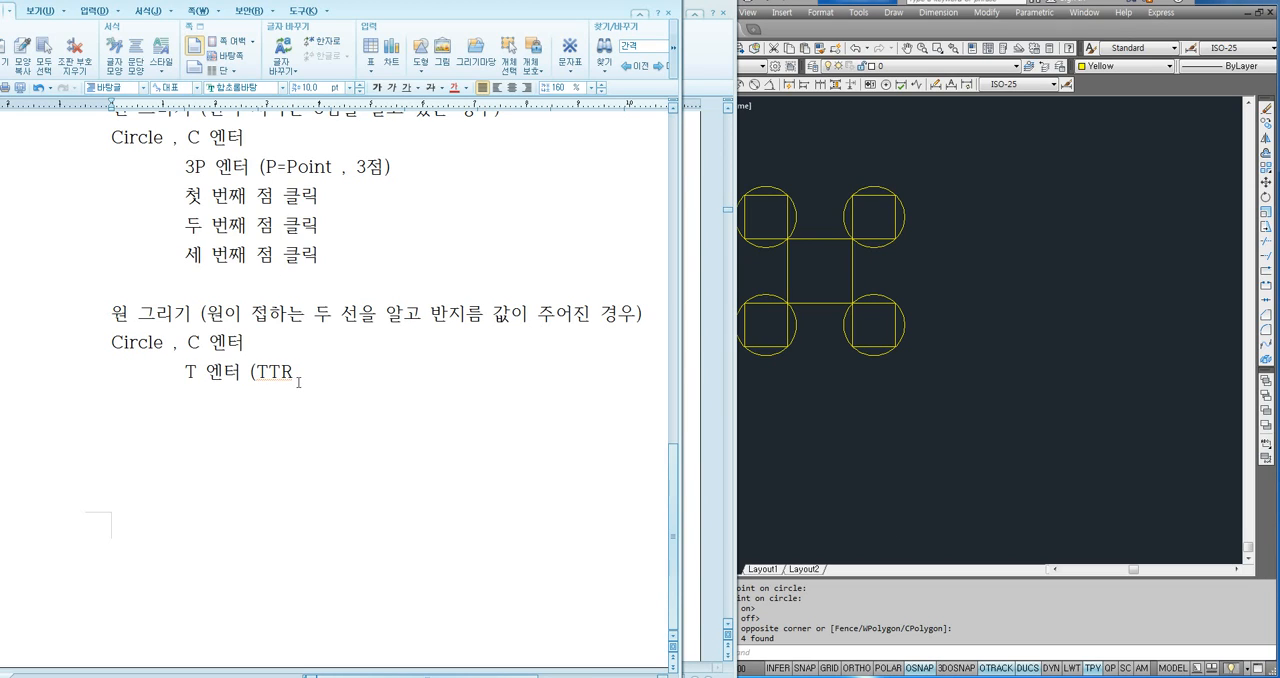
pyautogui.write(':Tangent, Tangent, ')
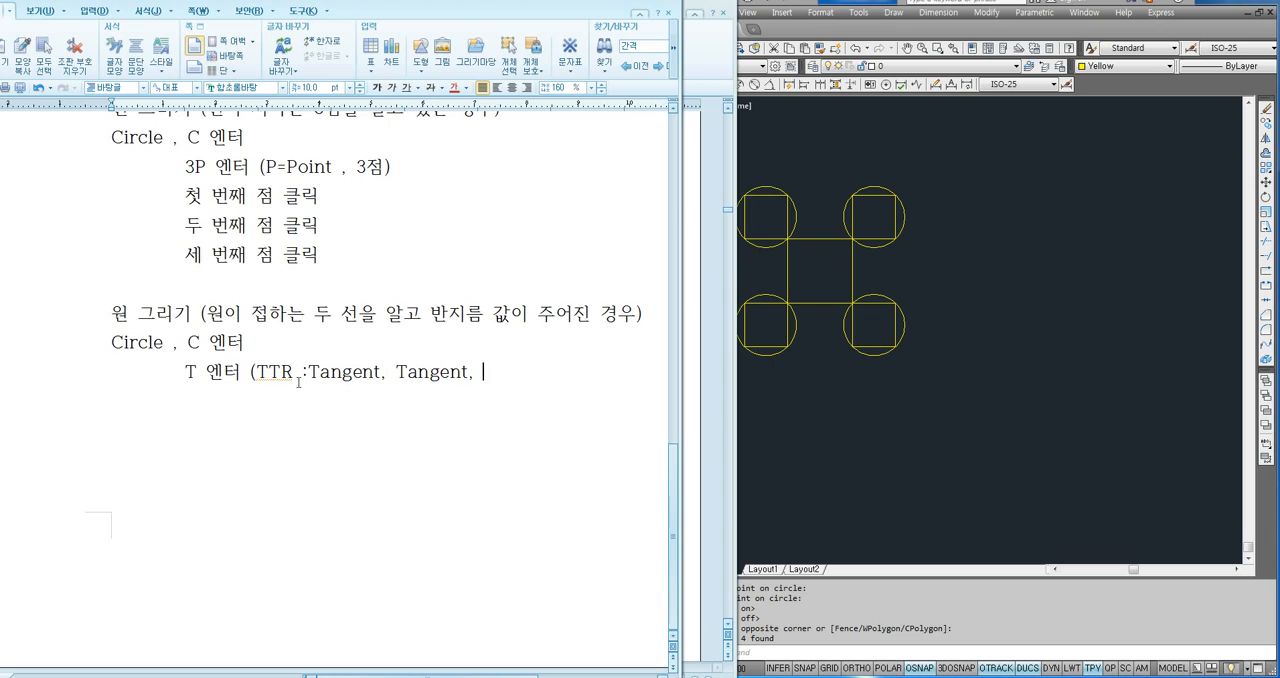
pyautogui.write('Radius')
pyautogui.write('wjqtjs  ')
pyautogui.write(',  ')
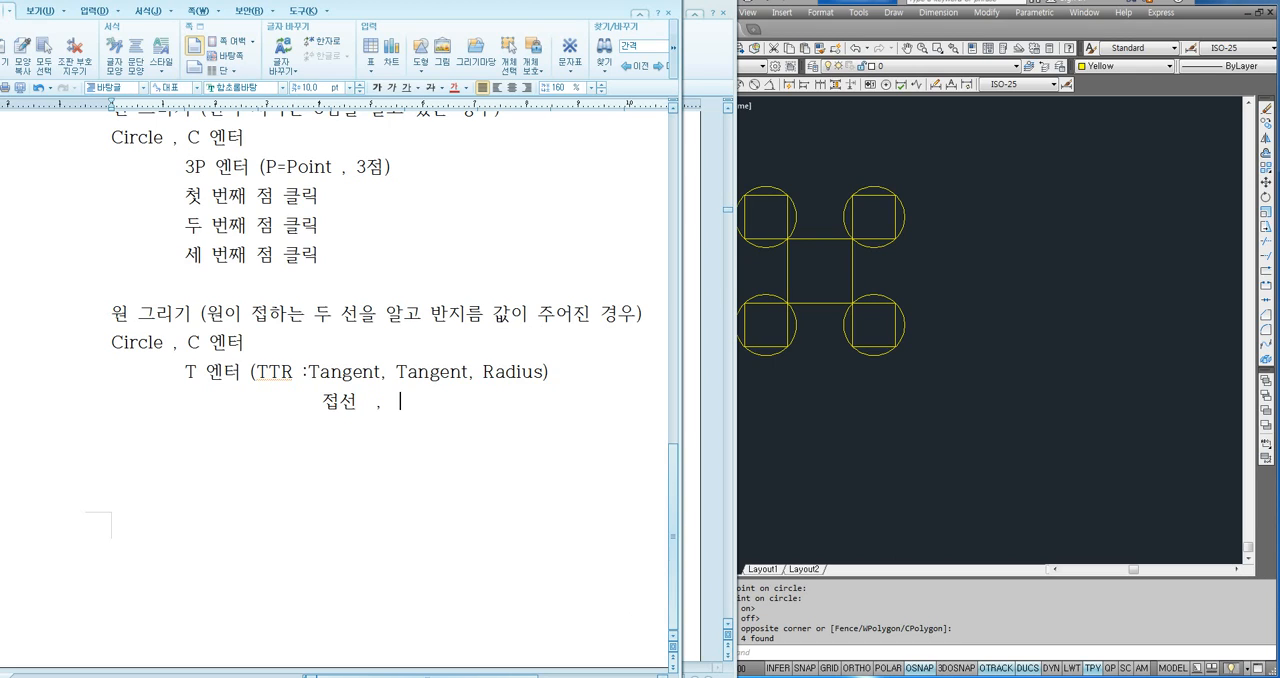
pyautogui.write('wjqtjs  ,  qkswlfma')
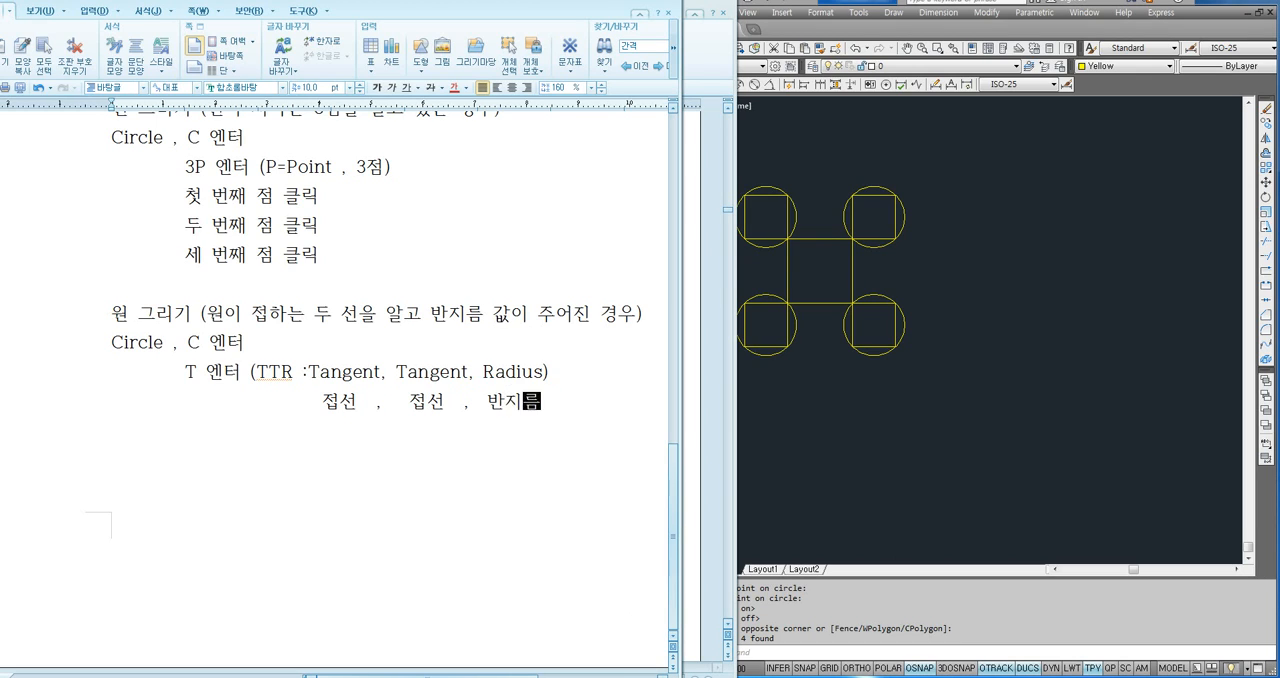
pyautogui.write(')')
pyautogui.moveTo(321, 404); pyautogui.dragTo(544, 405)
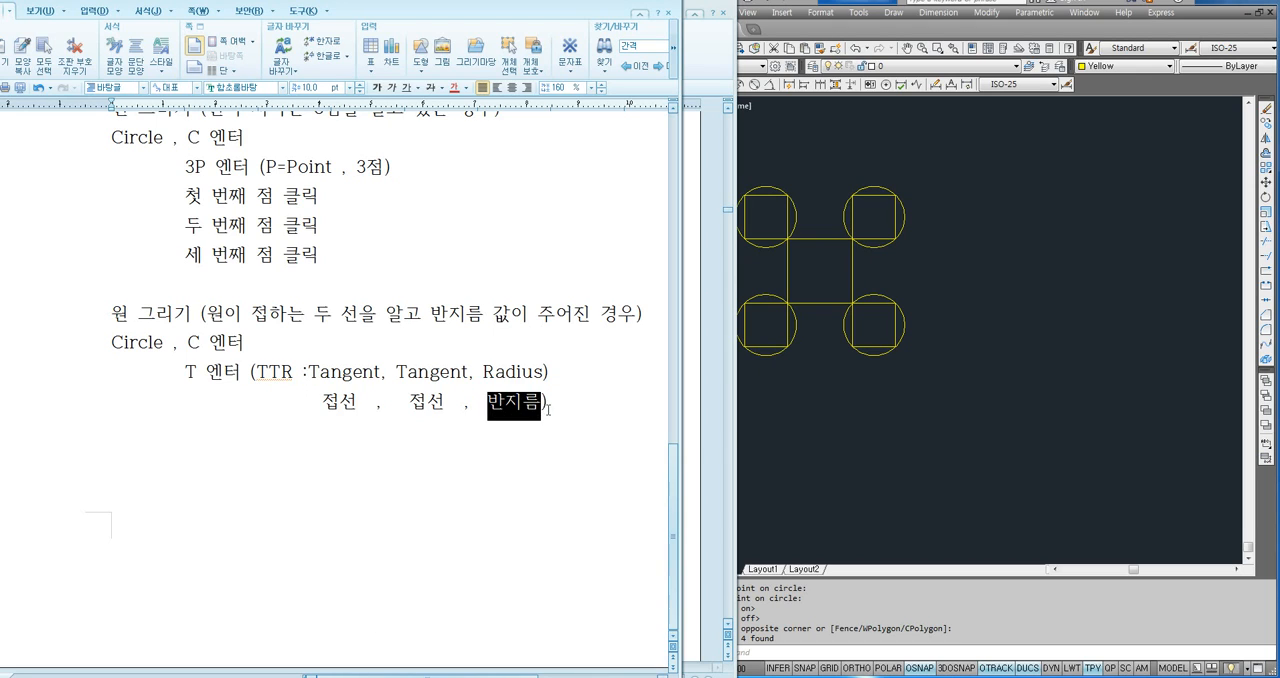
pyautogui.click(579, 412)
pyautogui.moveTo(185, 375); pyautogui.dragTo(294, 376)
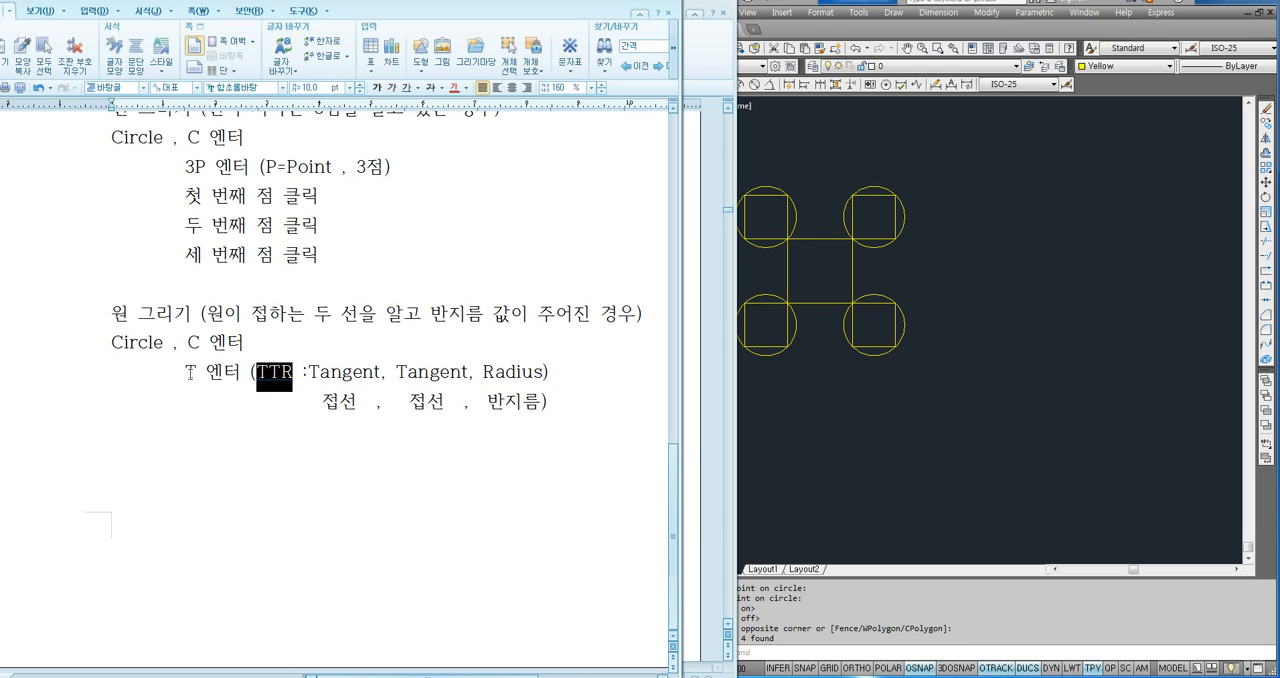
pyautogui.moveTo(186, 375); pyautogui.dragTo(197, 376)
# - Add two indented lines reading "접해야하는 선 클릭" below the TTR translation, followed by a new line
pyautogui.click(567, 407)
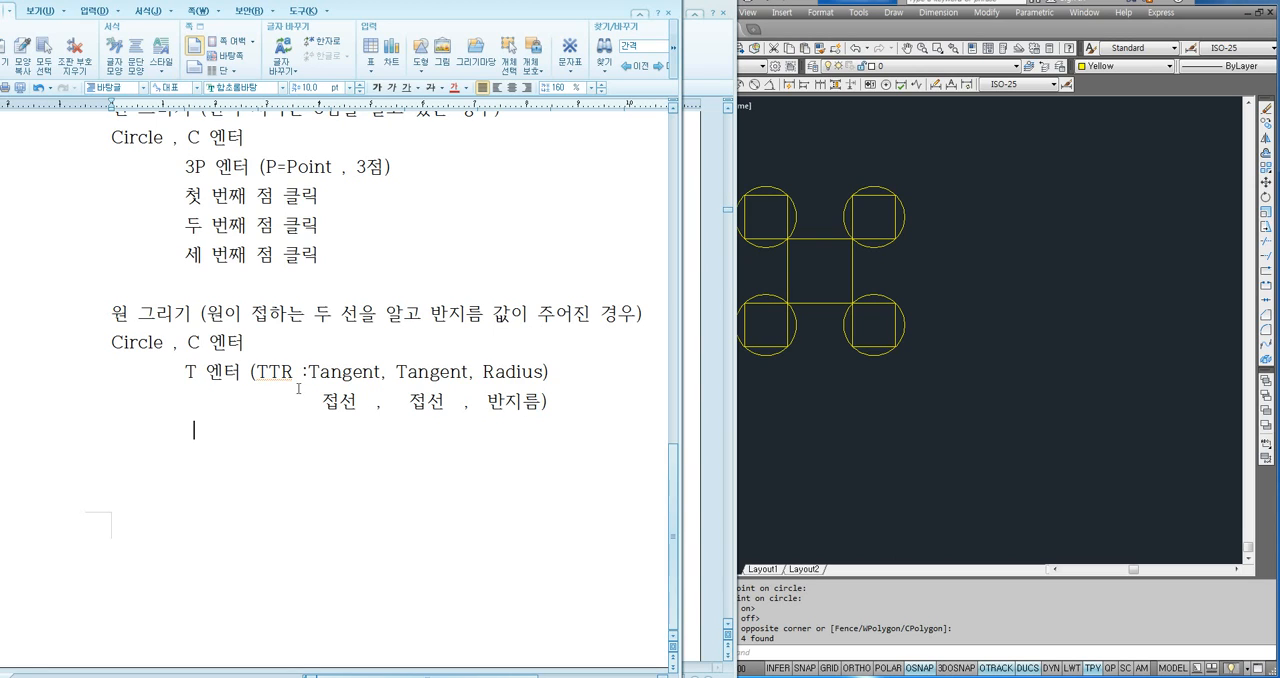
pyautogui.moveTo(306, 371); pyautogui.dragTo(549, 373)
pyautogui.click(556, 406)
pyautogui.write('접해야하')
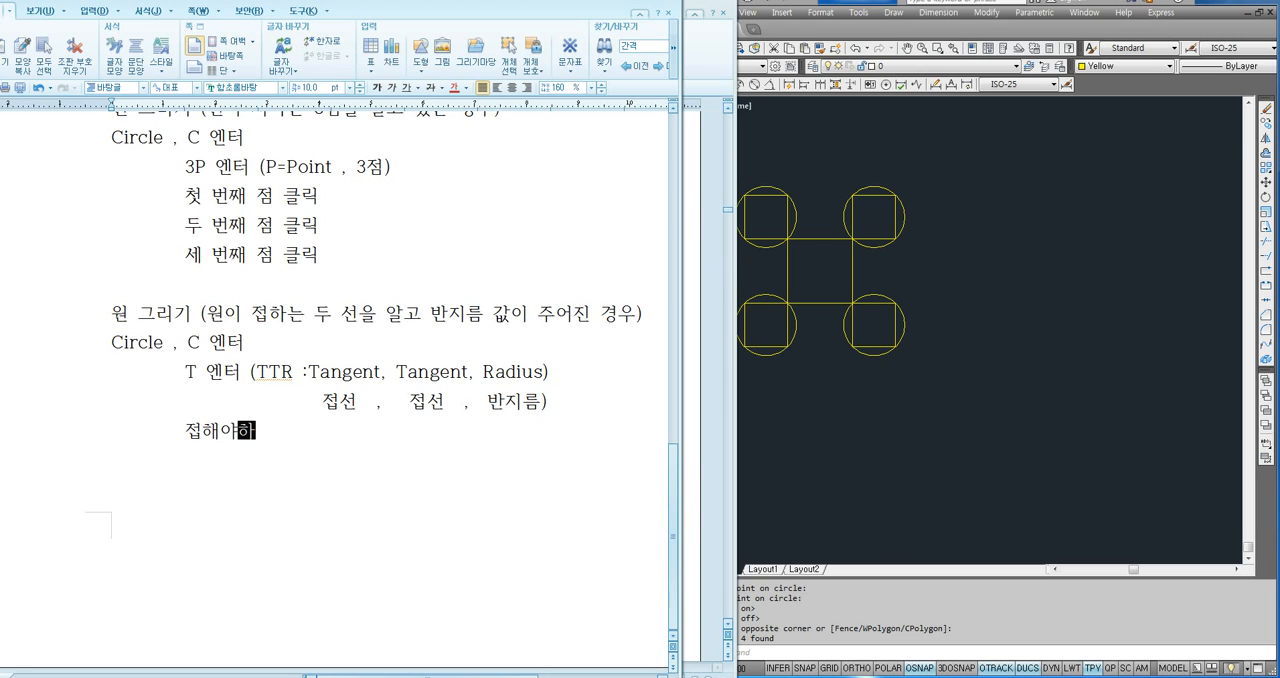
pyautogui.write('는 선 클릭')
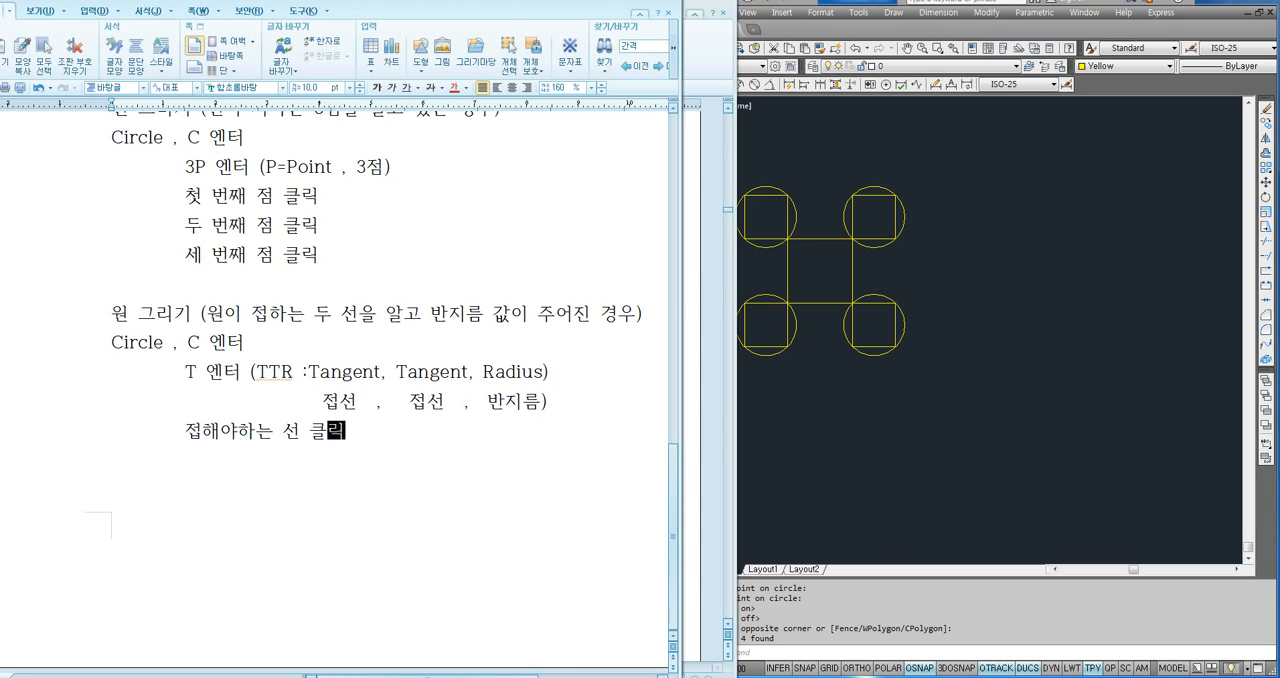
pyautogui.press('Return')
pyautogui.write('접해야하는')
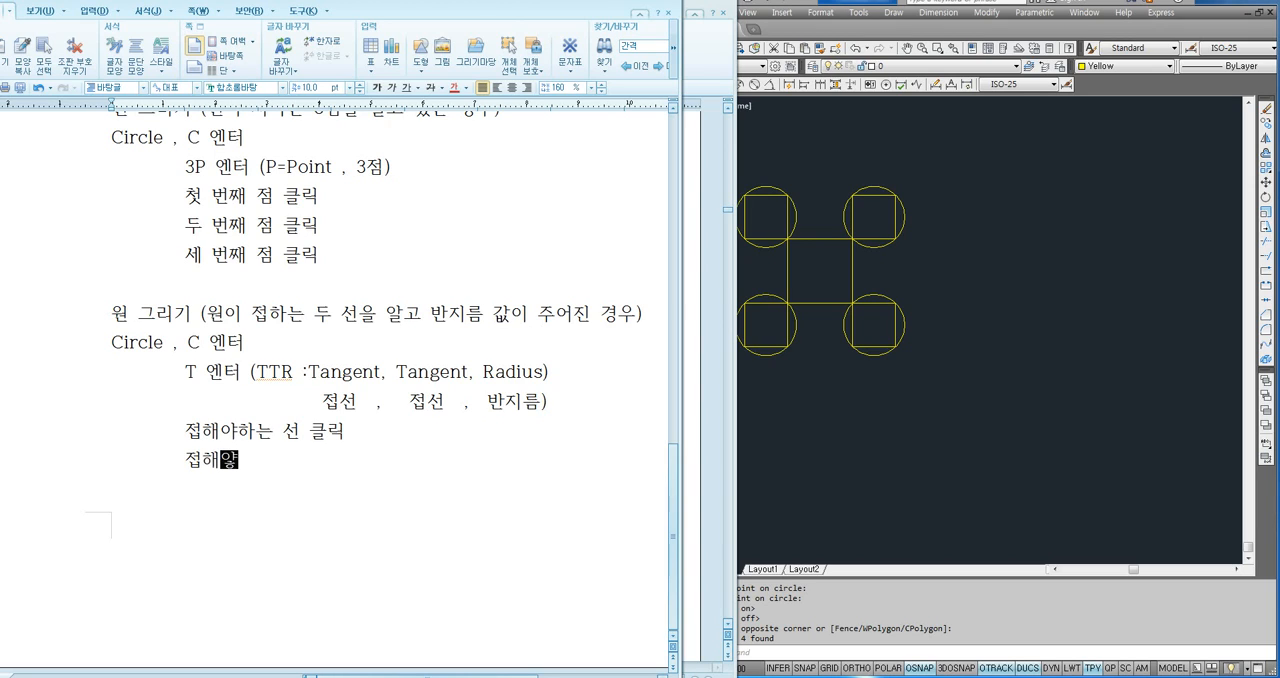
pyautogui.write(' 선 클릭')
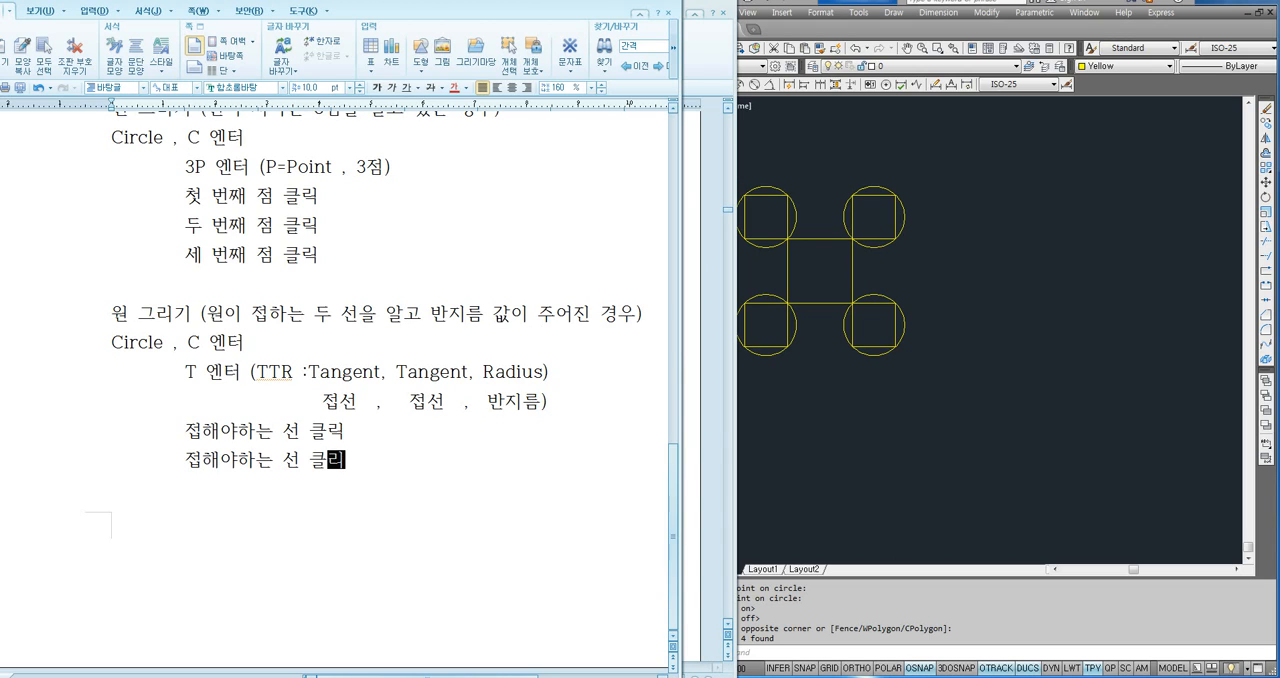
pyautogui.press('Return')
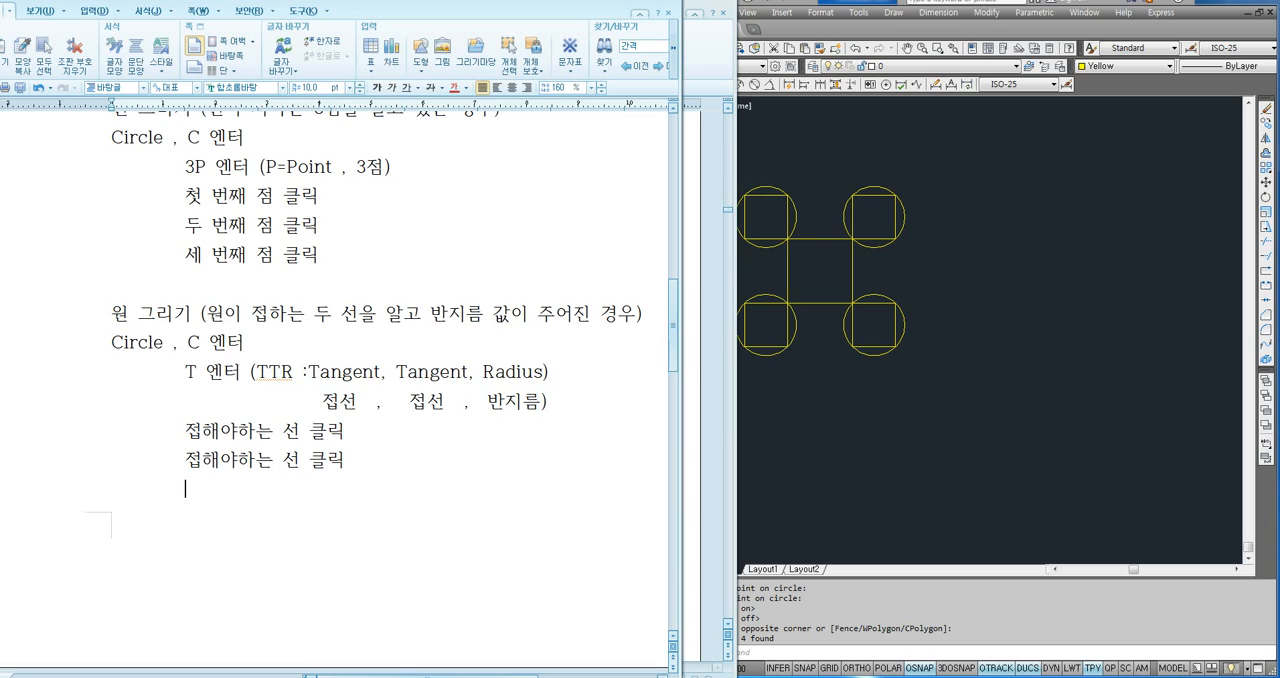
# - Add the indented line "반지름 입력 엔터" below the two "접해야하는 선 클릭" lines
pyautogui.write('반지름 ㅇ입력 엔터')
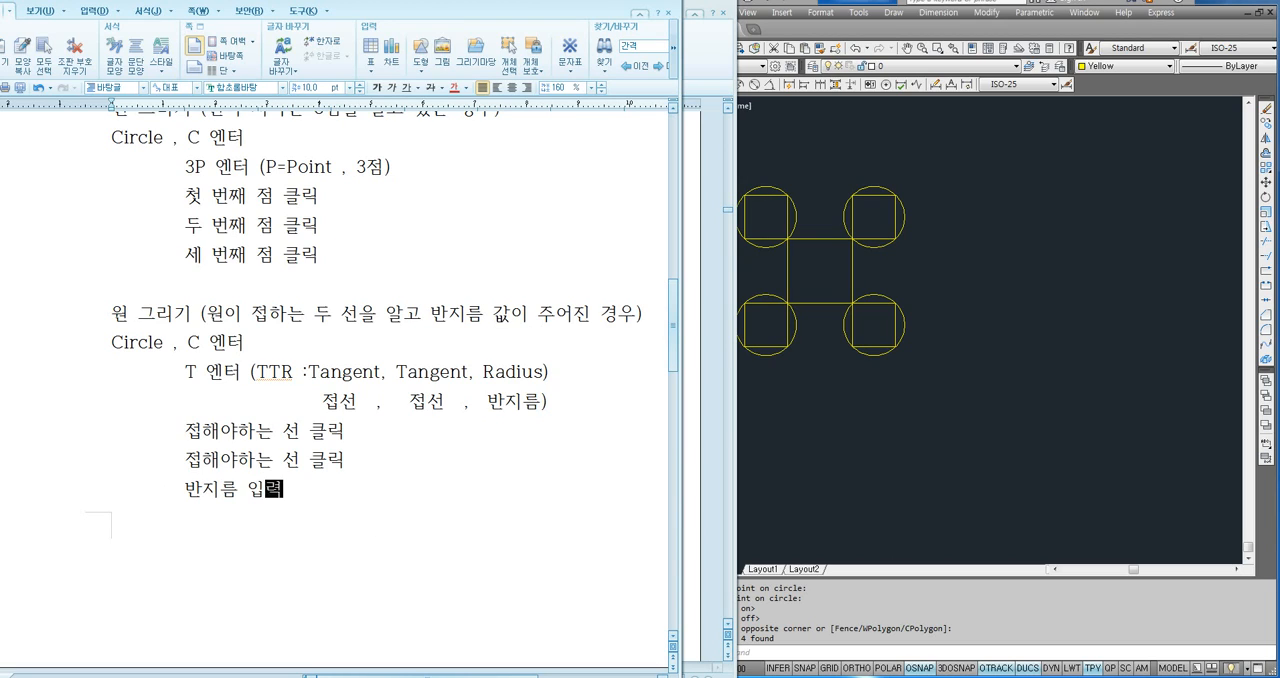
pyautogui.press('Return')
pyautogui.scroll(1, 286, 372)
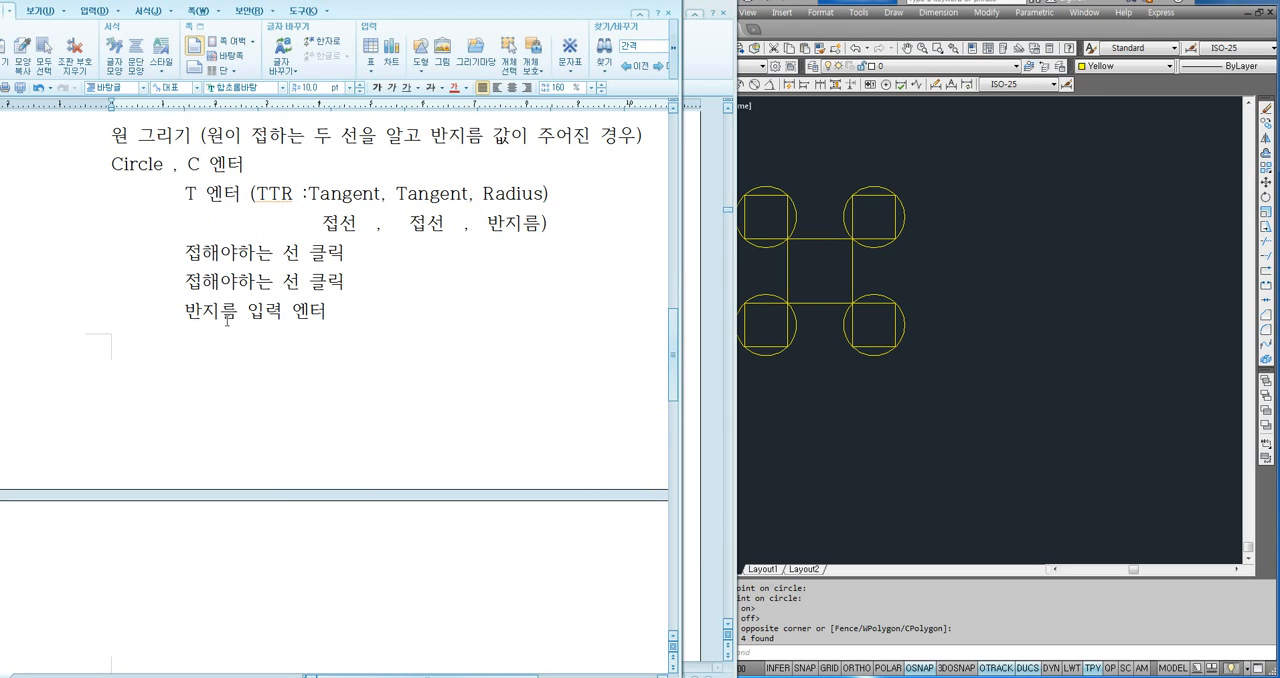
# - Switch to AutoCAD and draw a trial Ttr circle of radius 5 tangent to the central square's upper and right sides
pyautogui.click(824, 416)
pyautogui.scroll(6, 817, 270)
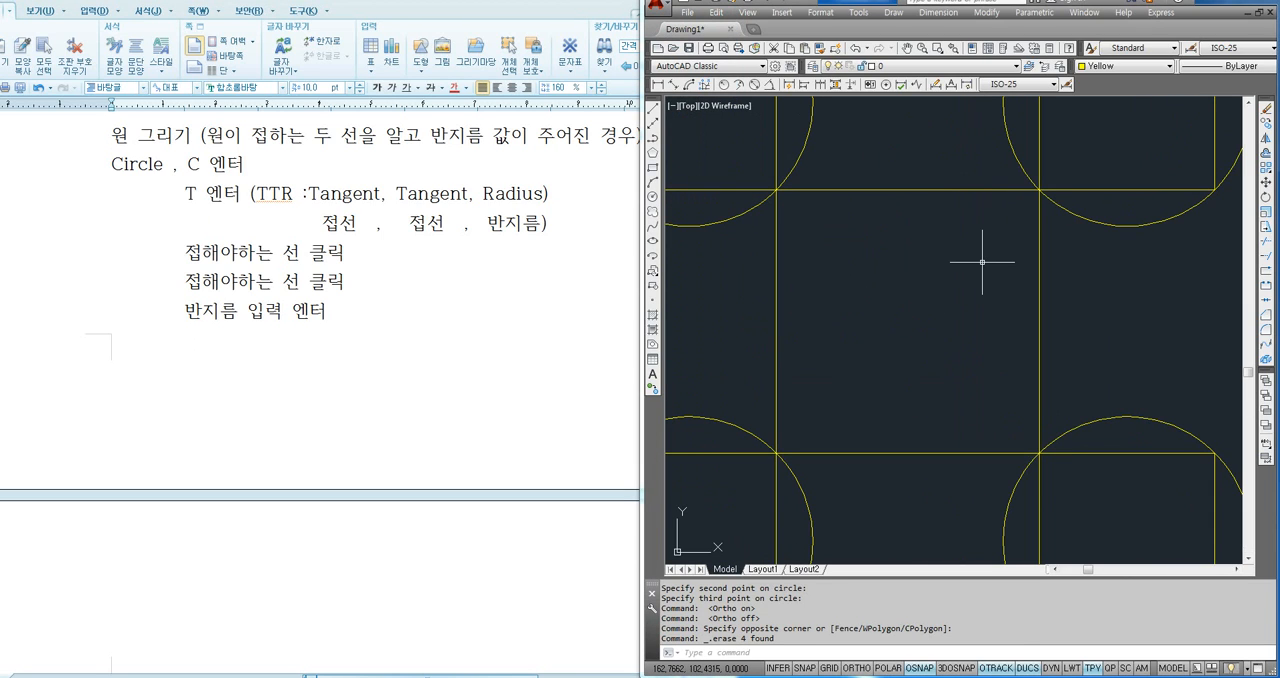
pyautogui.write('c')
pyautogui.press('Return')
pyautogui.write('t')
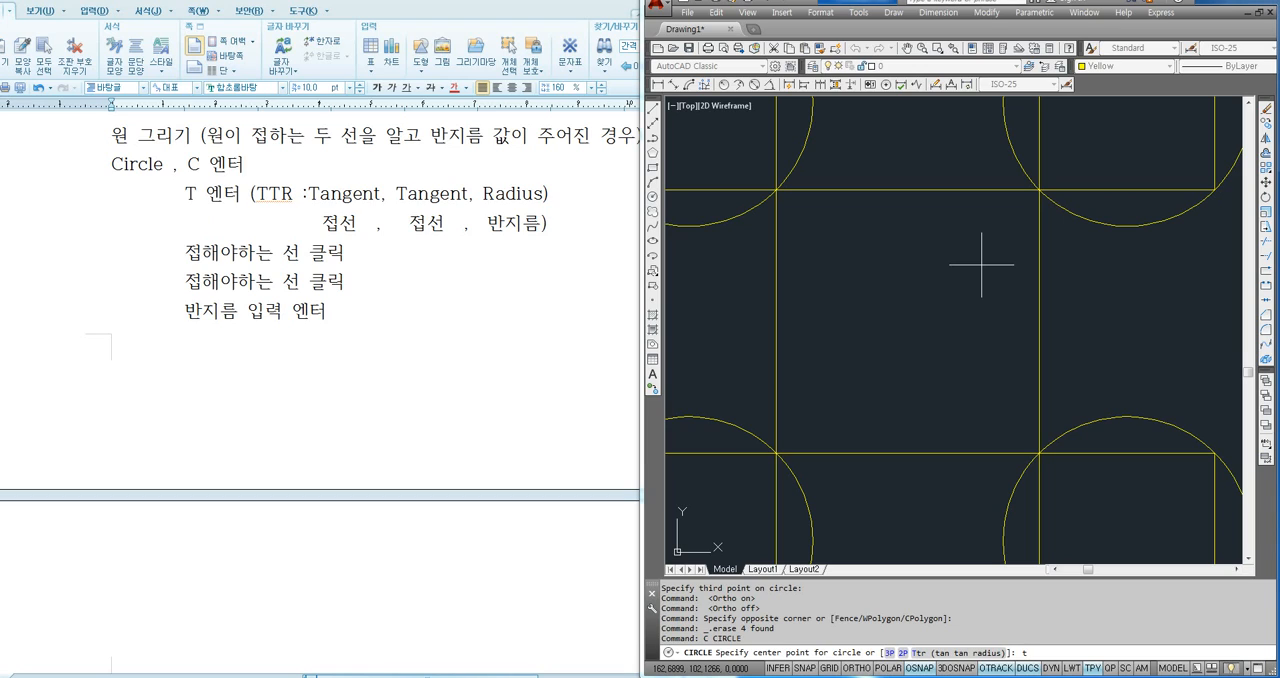
pyautogui.press('Return')
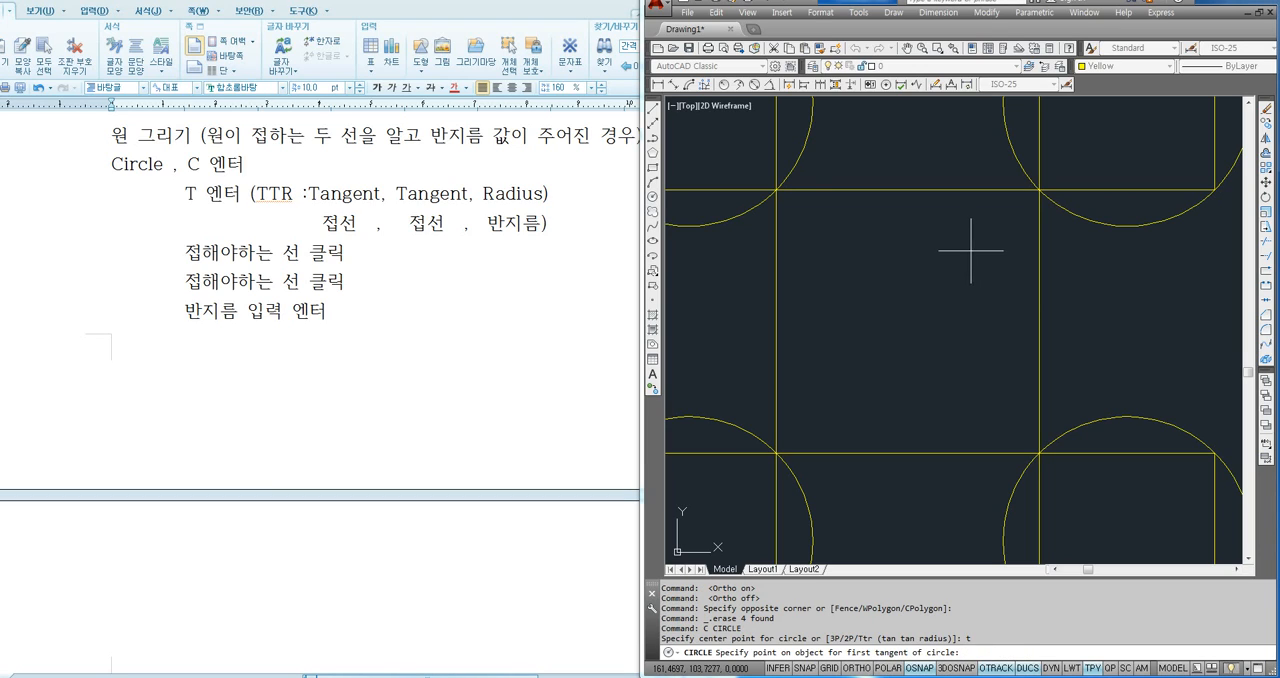
pyautogui.click(950, 190)
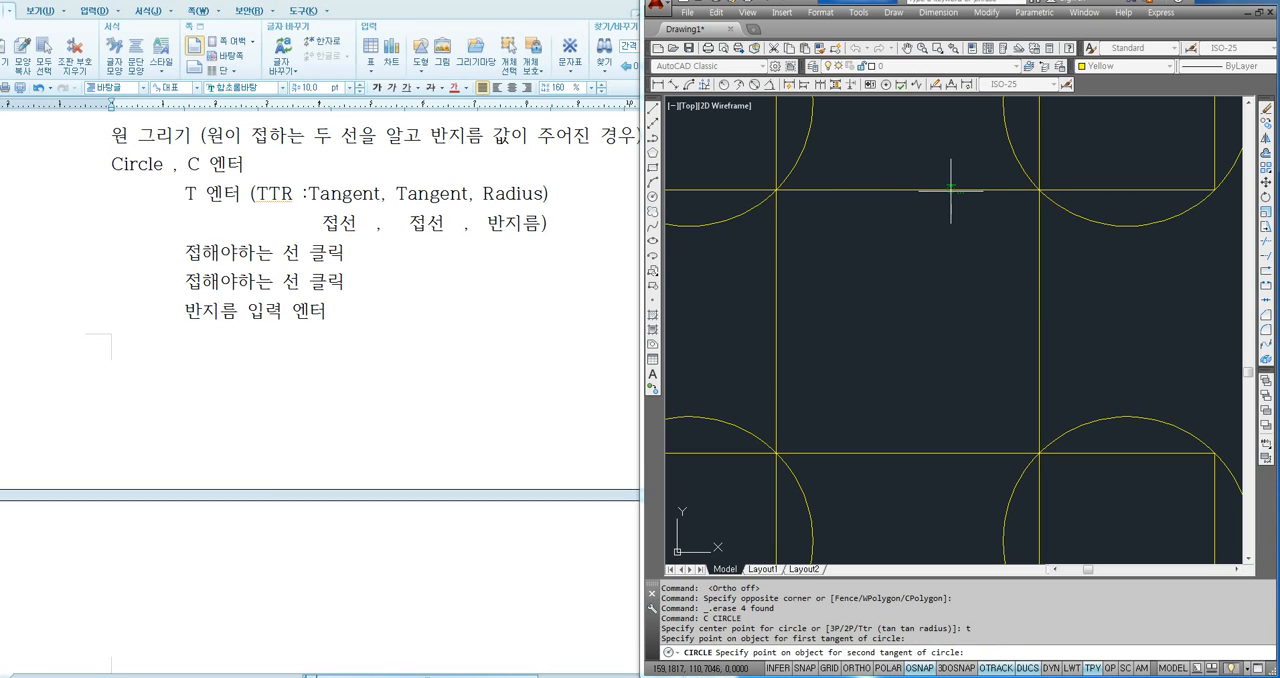
pyautogui.click(1041, 251)
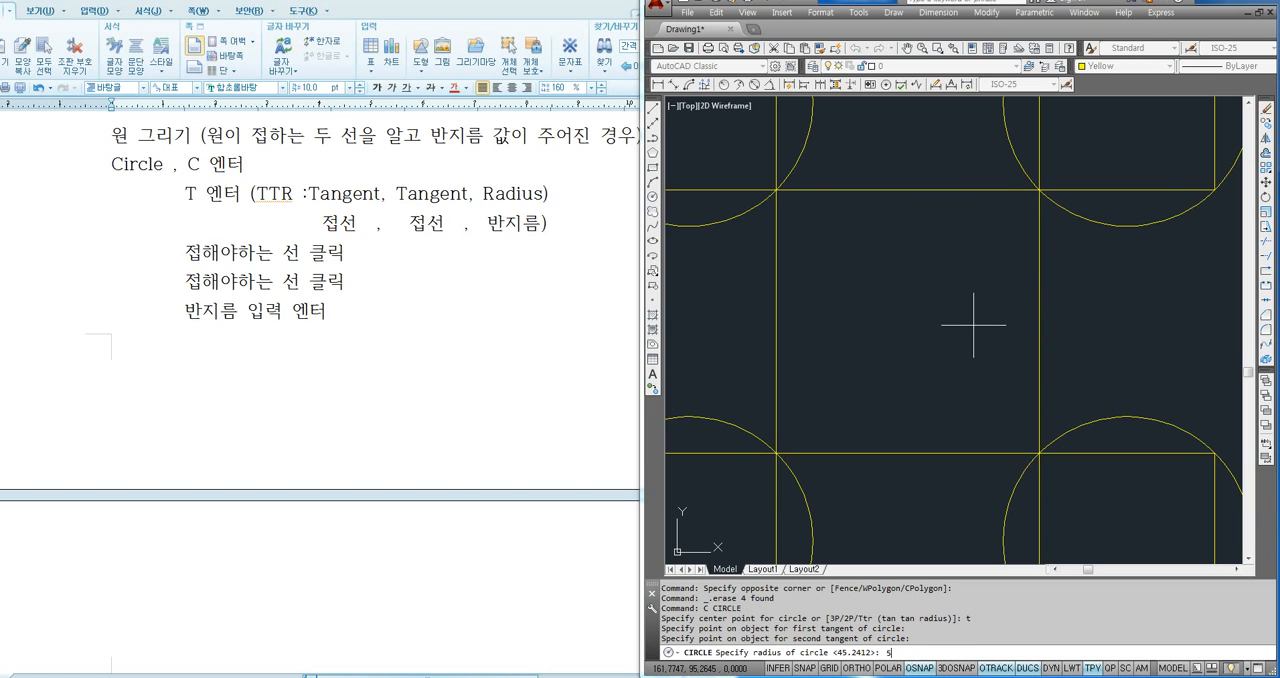
pyautogui.write('5')
pyautogui.press('Return')
# - Erase the trial circle in the central square's upper-right corner
pyautogui.click(994, 257)
pyautogui.click(946, 294)
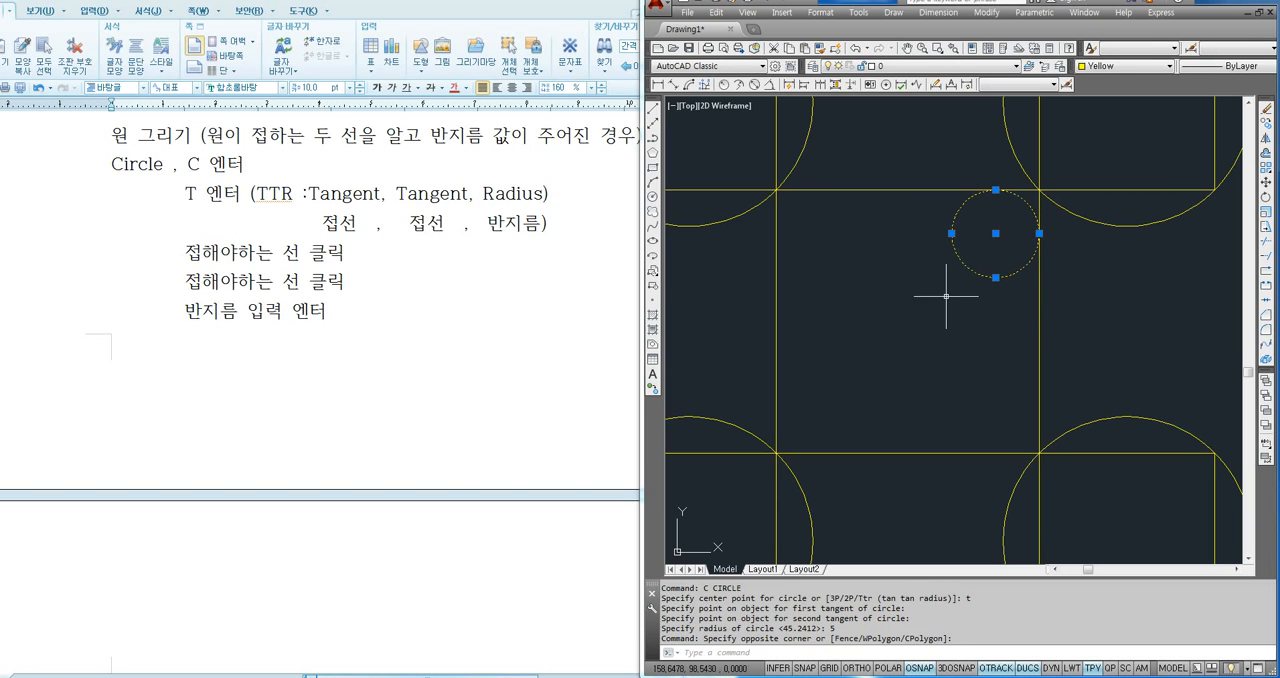
pyautogui.press('Delete')
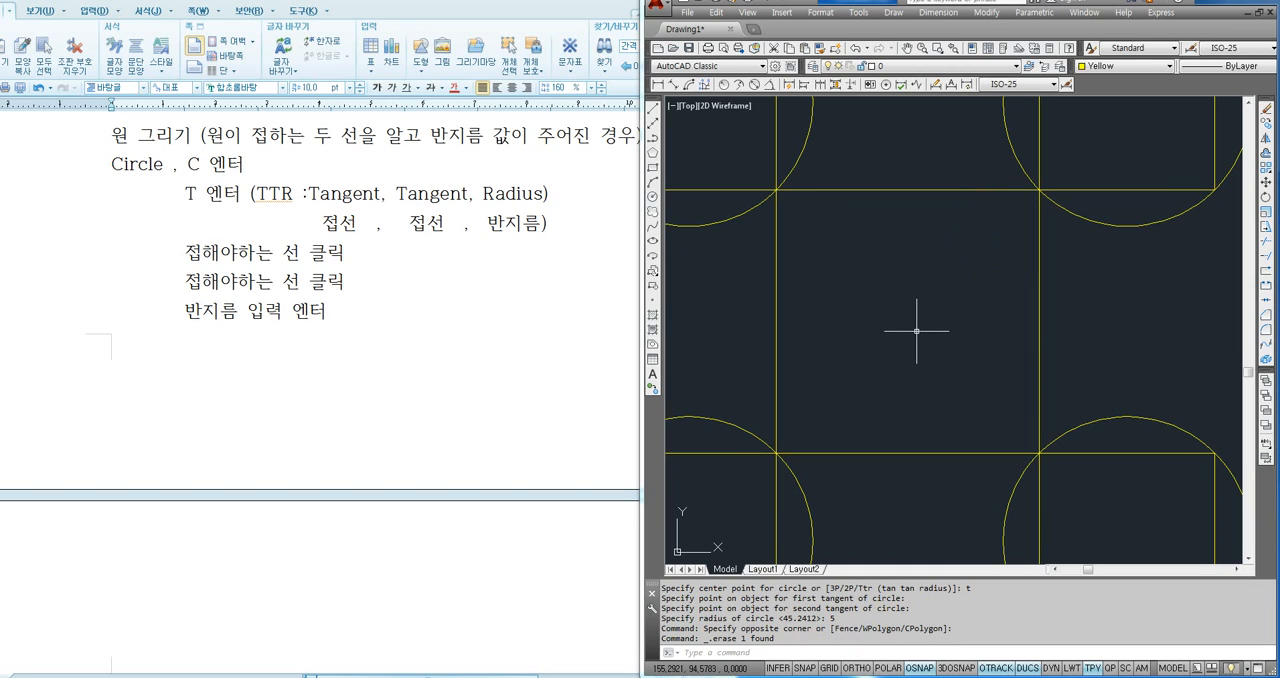
# - Draw a Ttr circle of radius 5 inside the central square, tangent to its upper and right sides
pyautogui.write('c')
pyautogui.press('Return')
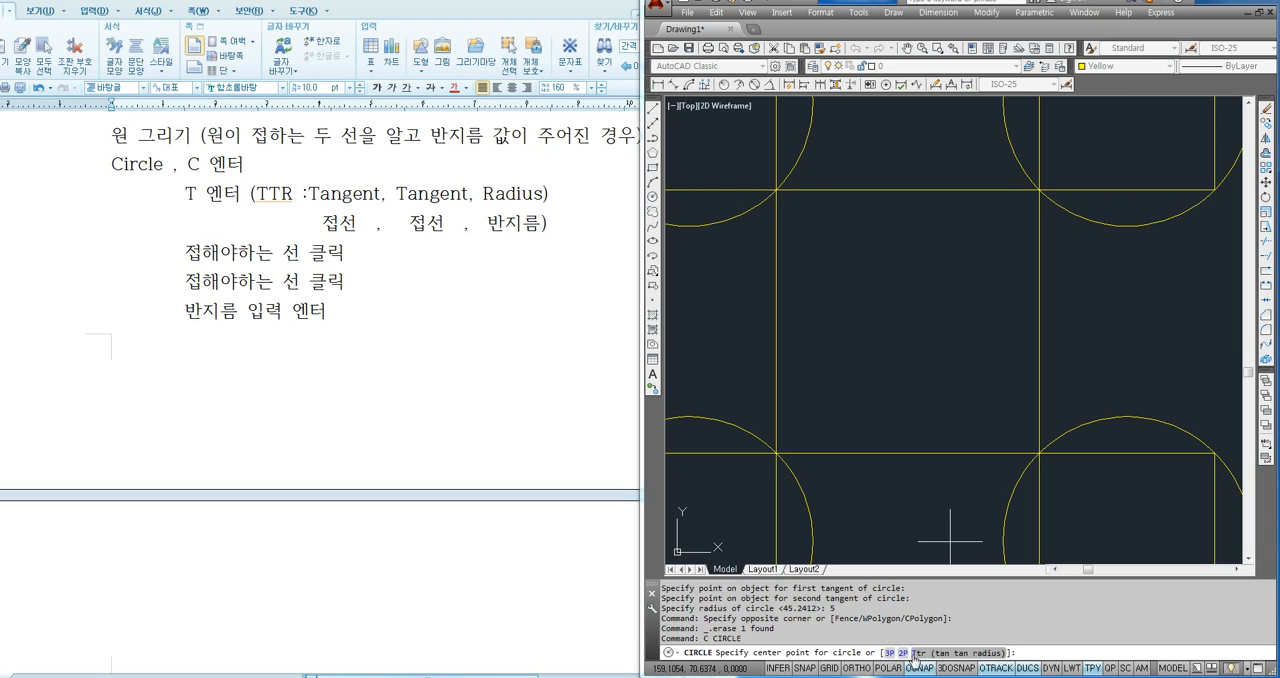
pyautogui.write('t')
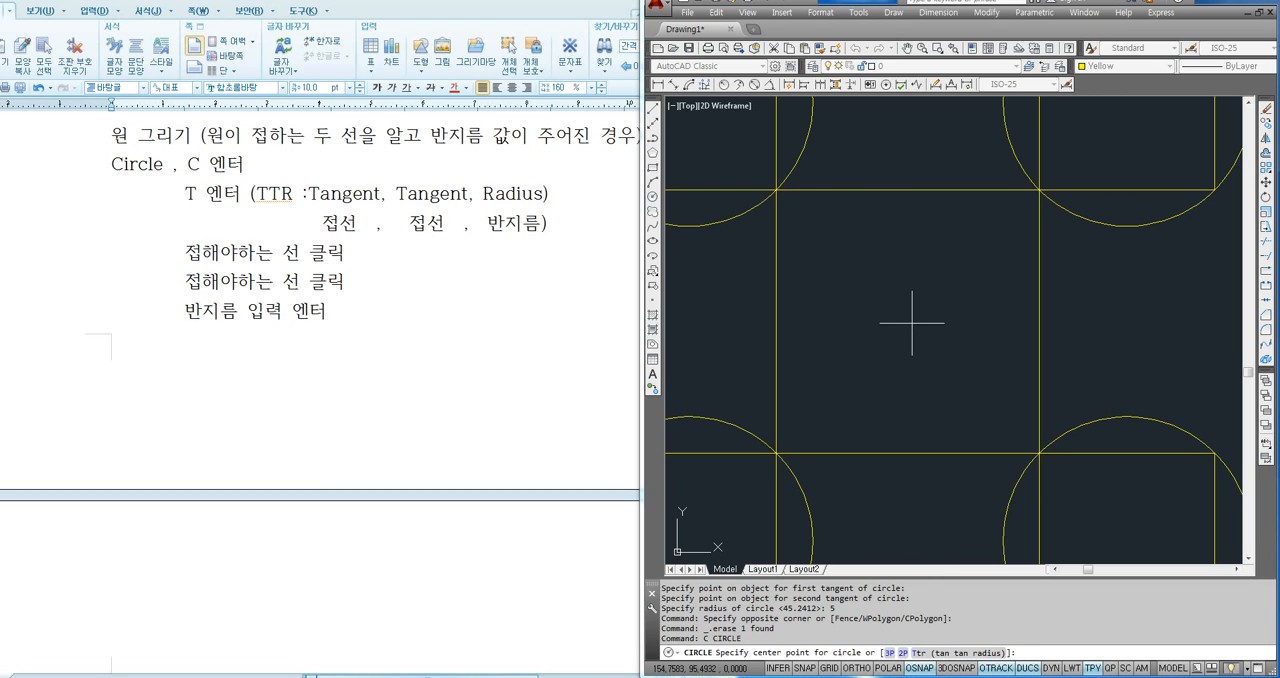
pyautogui.press('Return')
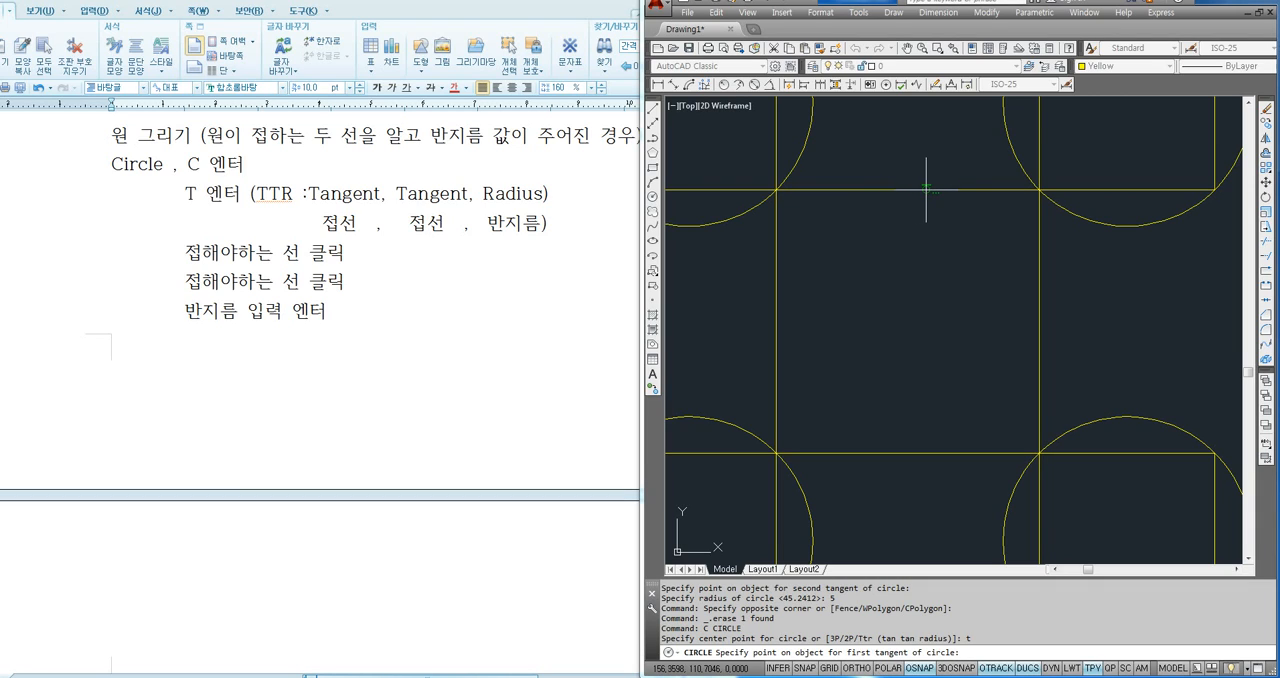
pyautogui.click(953, 187)
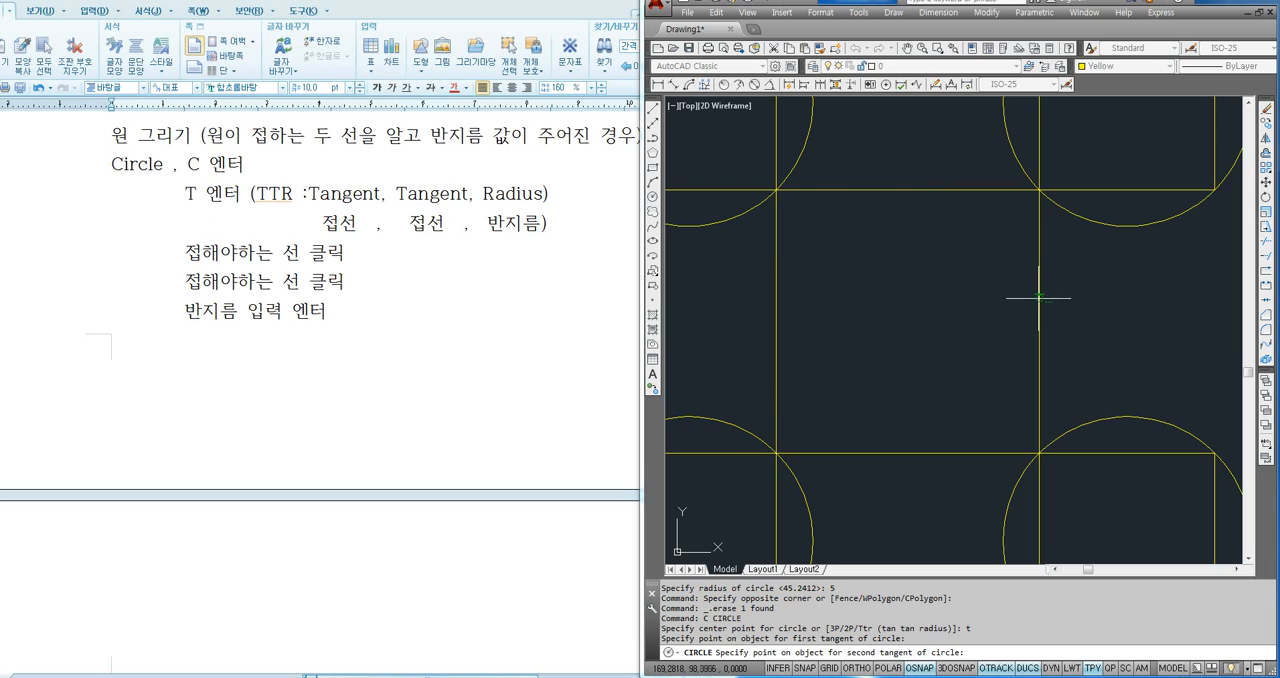
pyautogui.click(1039, 258)
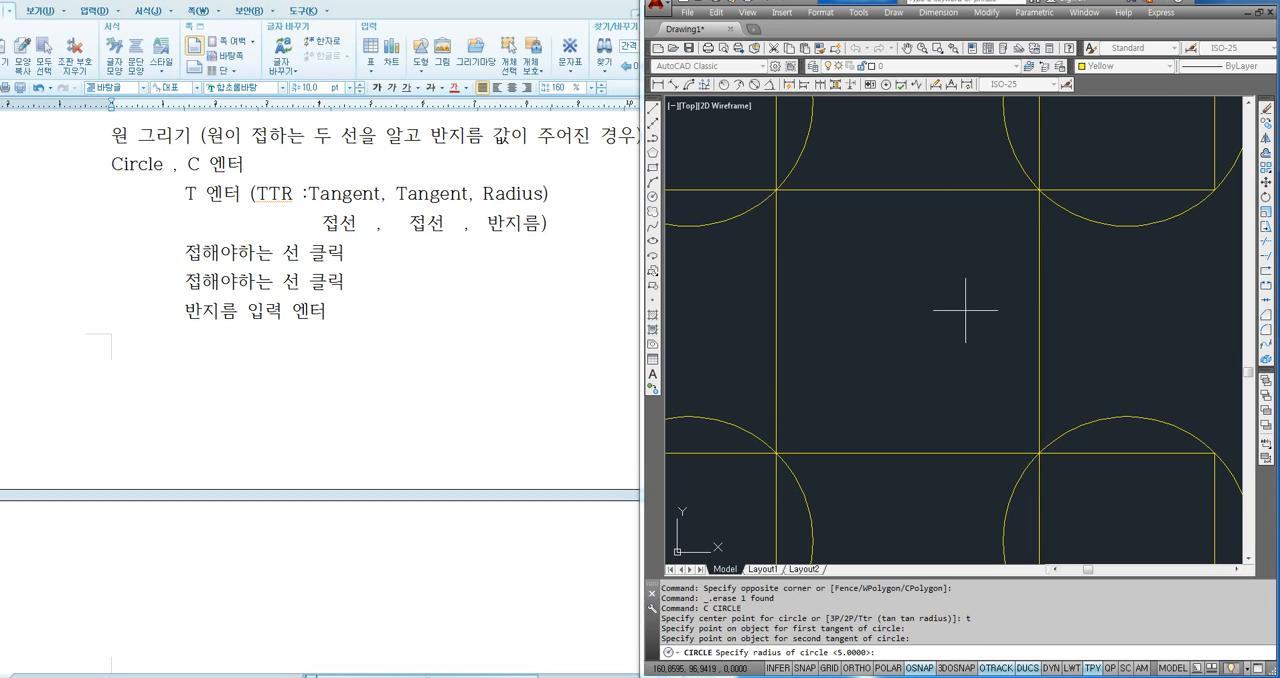
pyautogui.press('Return')
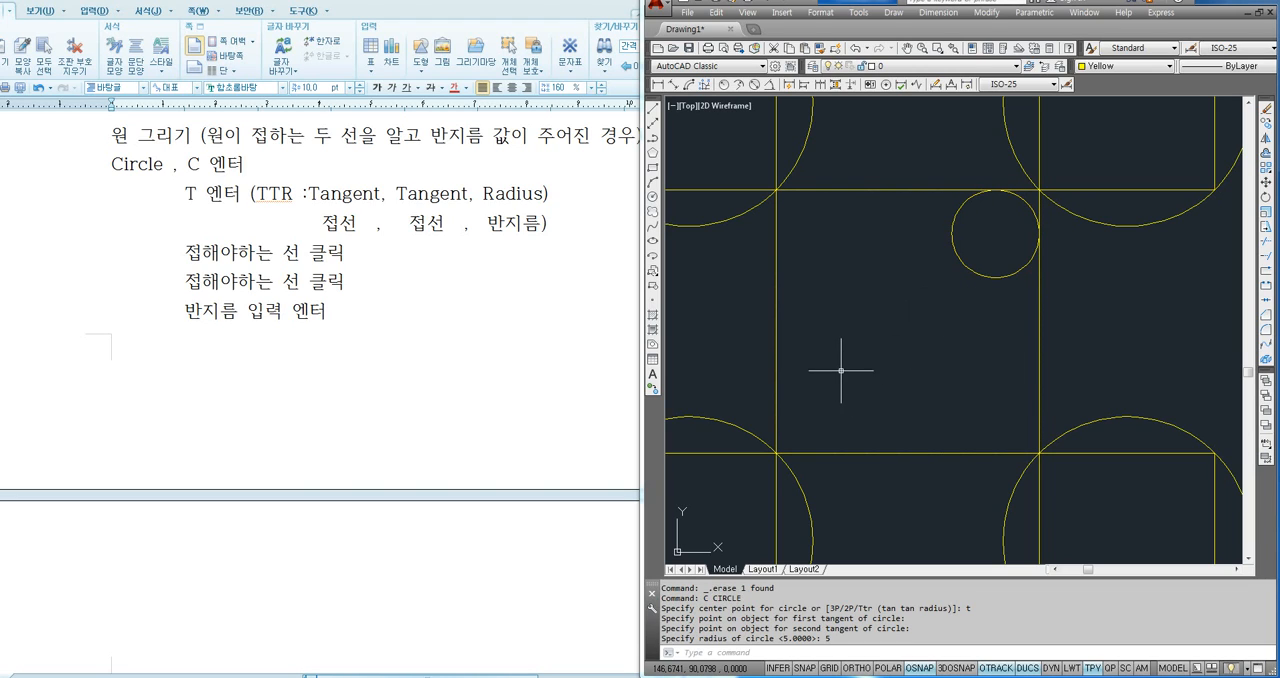
# - Draw a second Ttr circle of radius 5 inside the central square, tangent to its left and upper sides
pyautogui.write('c')
pyautogui.press('Return')
pyautogui.write('t')
pyautogui.press('Return')
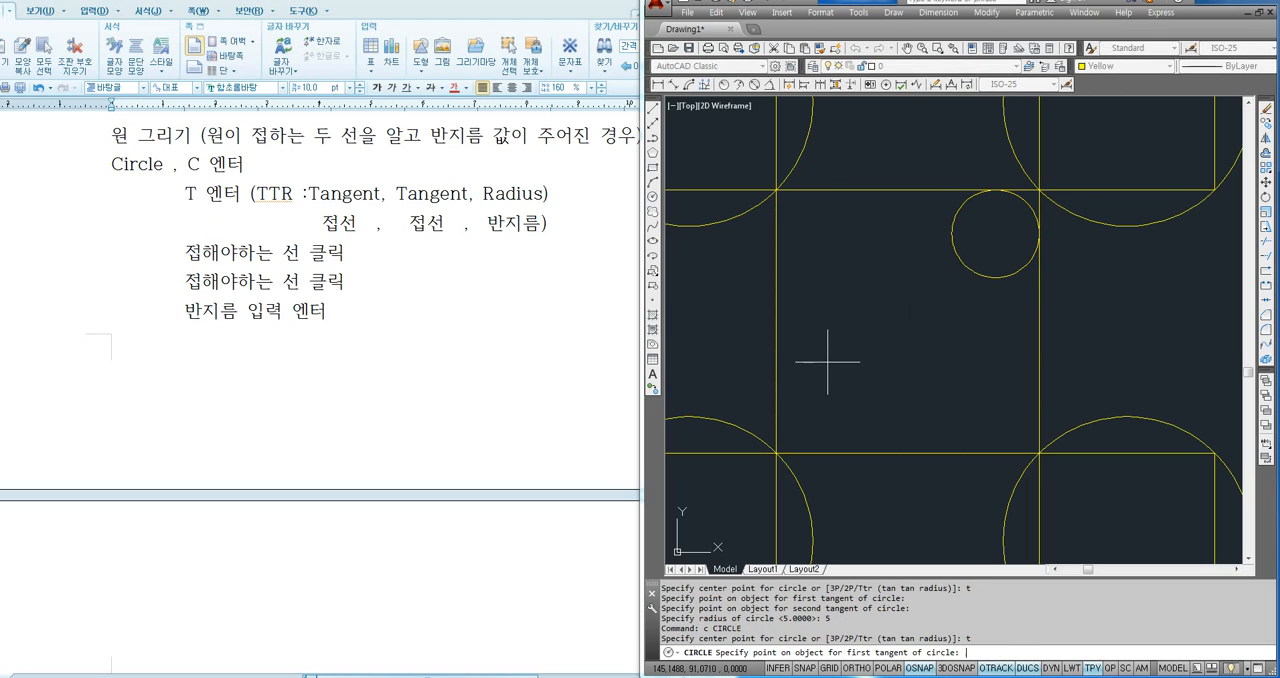
pyautogui.click(777, 260)
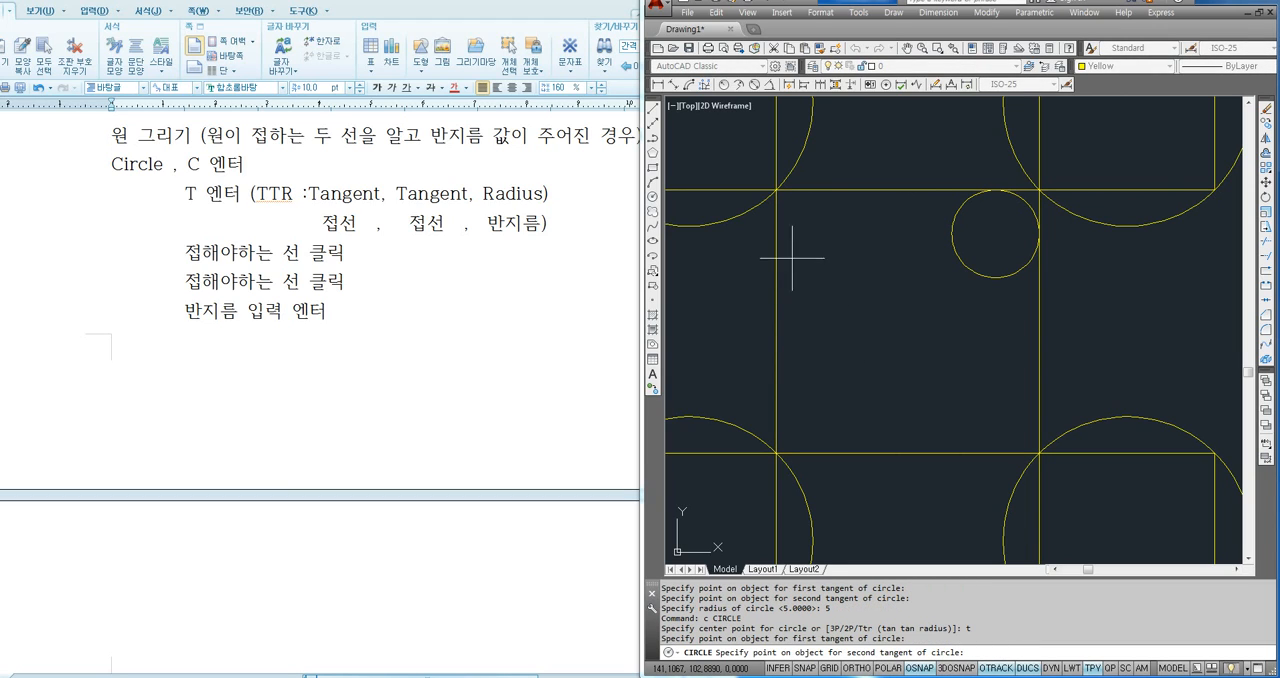
pyautogui.click(846, 189)
pyautogui.press('Return')
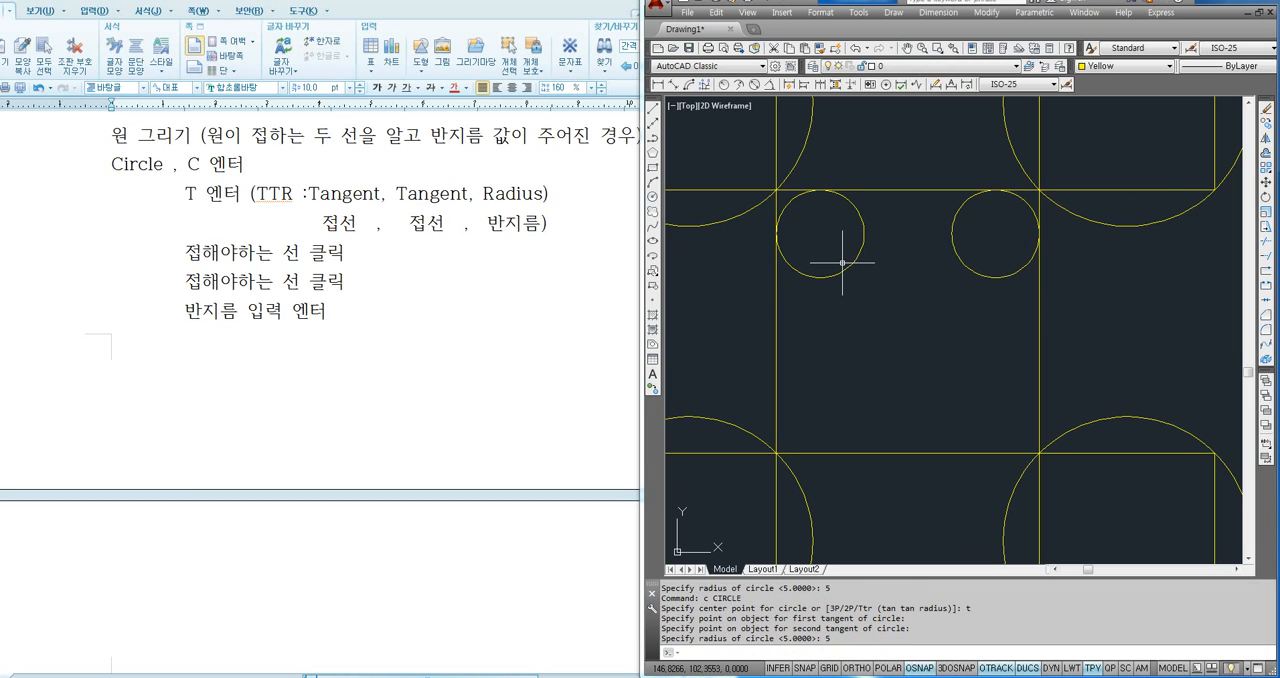
# - Draw a third Ttr circle of radius 5 inside the central square, tangent to its left and lower sides
pyautogui.write('c')
pyautogui.press('Return')
pyautogui.write('t')
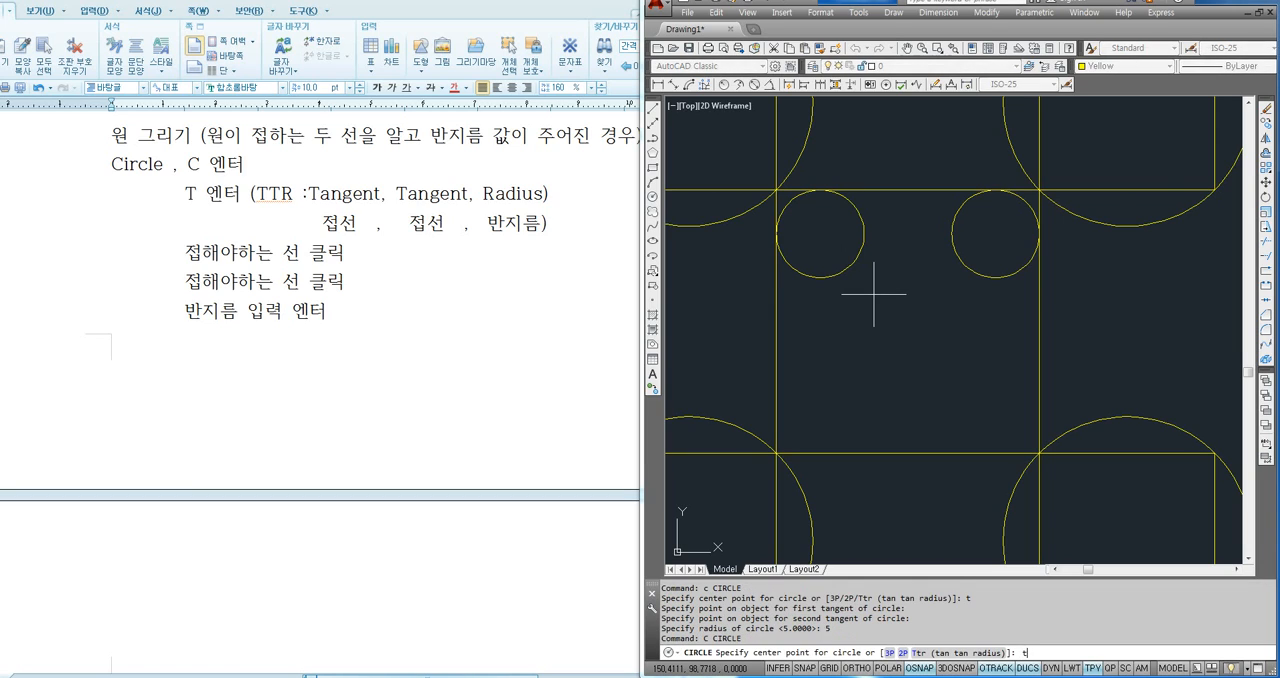
pyautogui.press('Return')
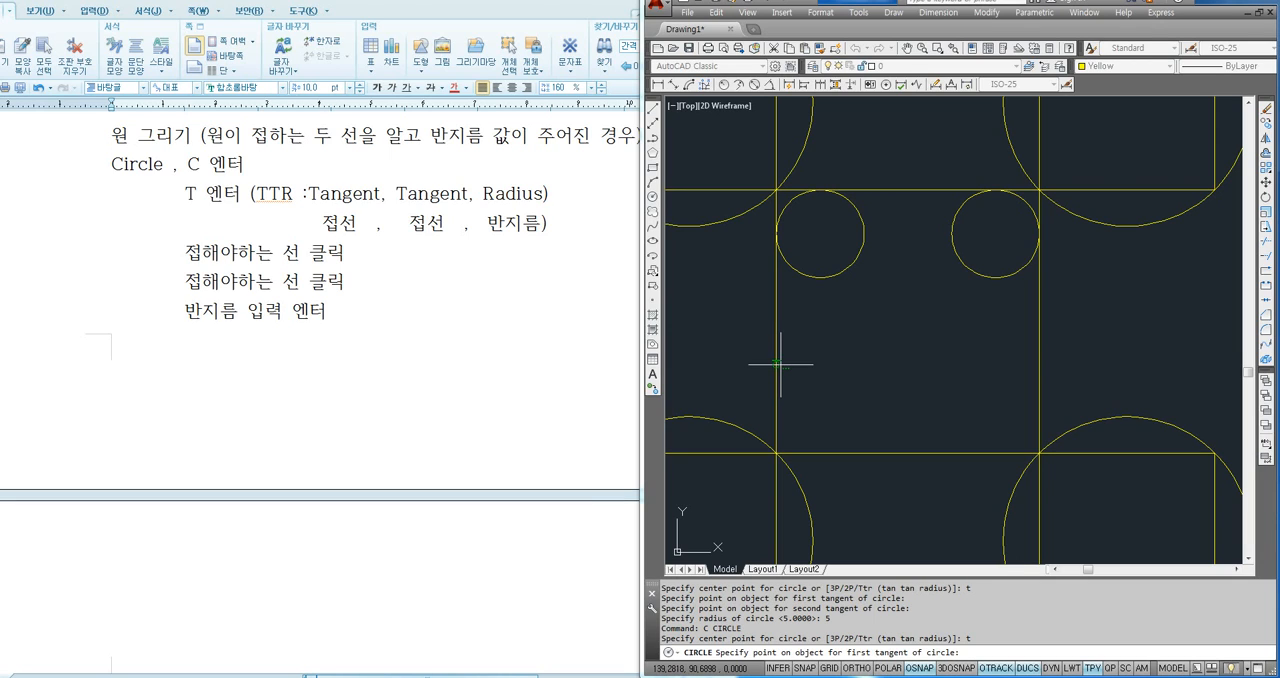
pyautogui.click(779, 364)
pyautogui.click(835, 453)
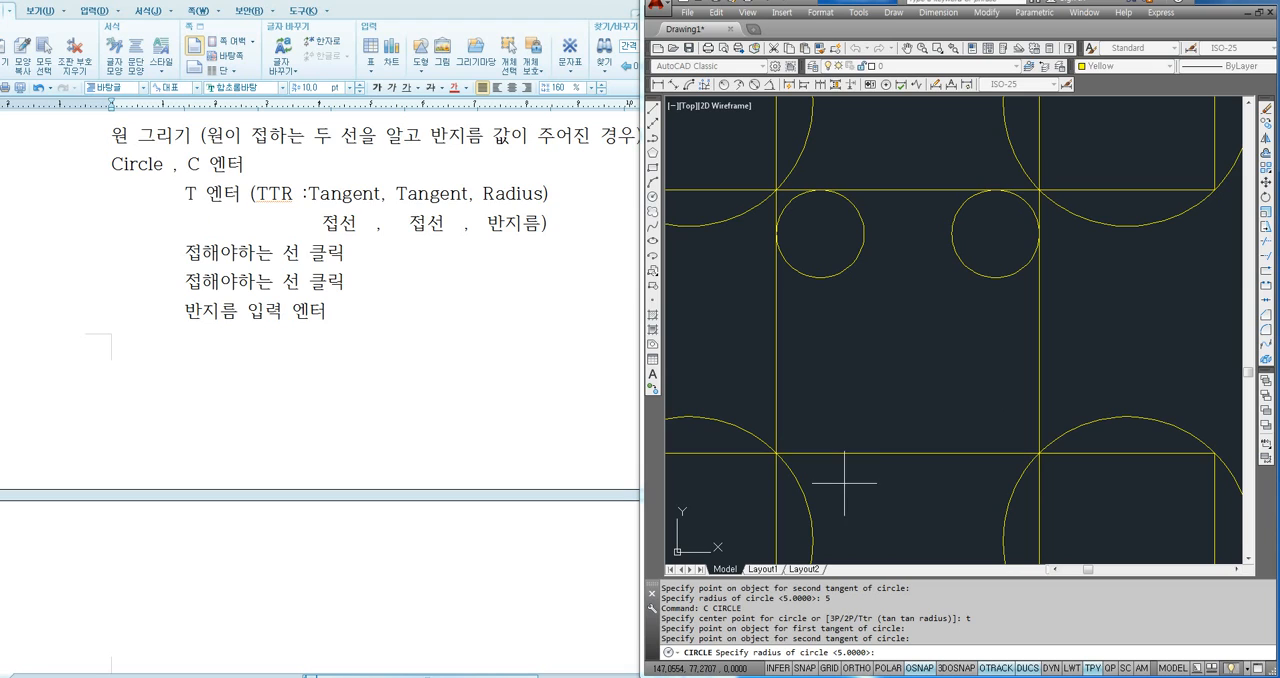
pyautogui.press('Return')
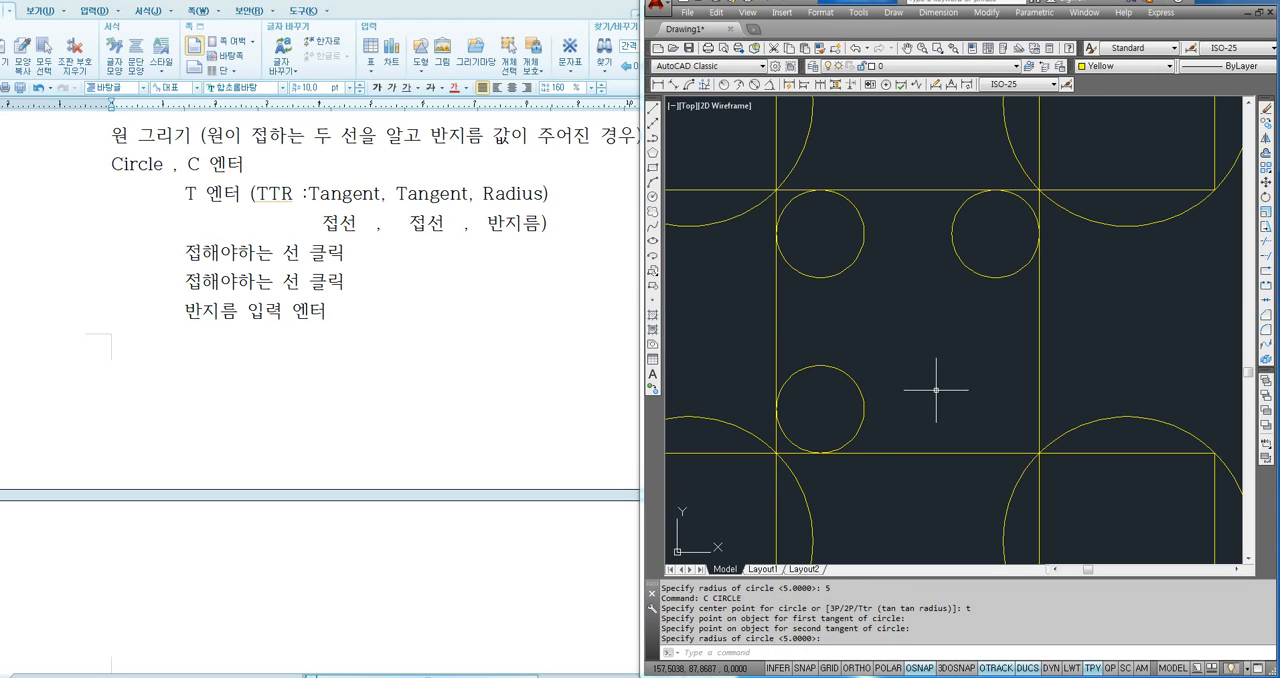
# - Draw a fourth Ttr circle of radius 5 inside the central square, tangent to its right and lower sides
pyautogui.moveTo(936, 390); pyautogui.dragTo(874, 376, button='middle')
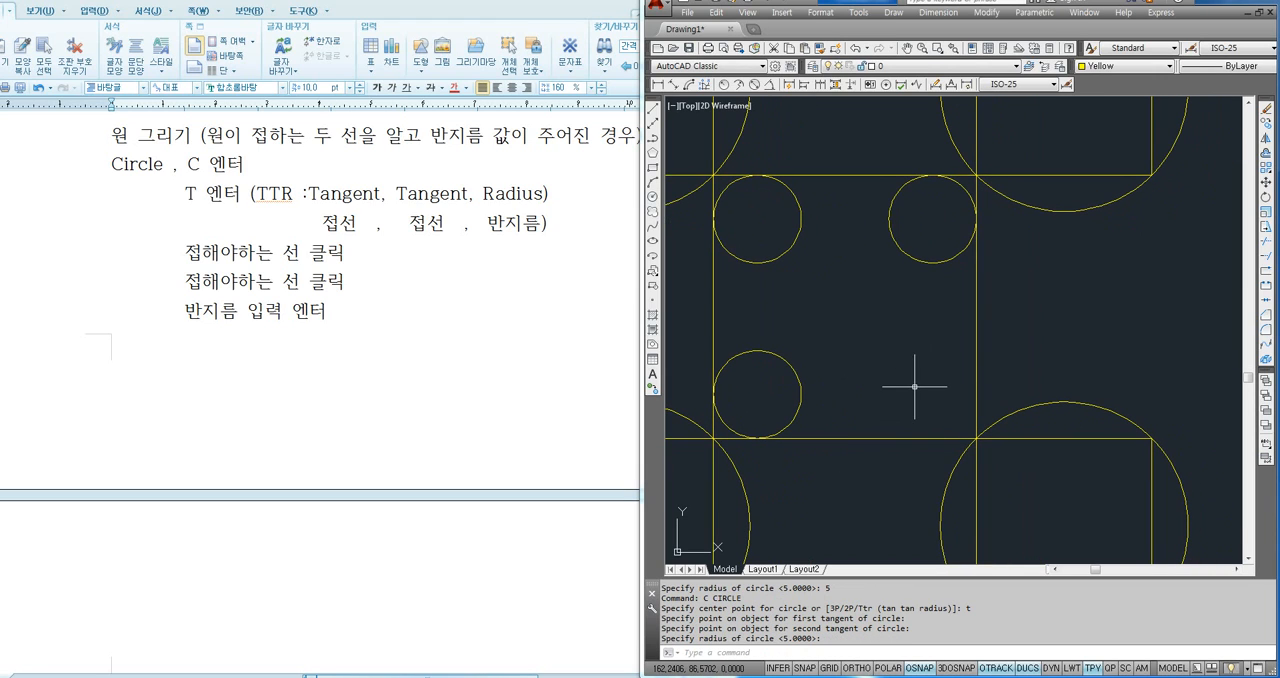
pyautogui.press('Return')
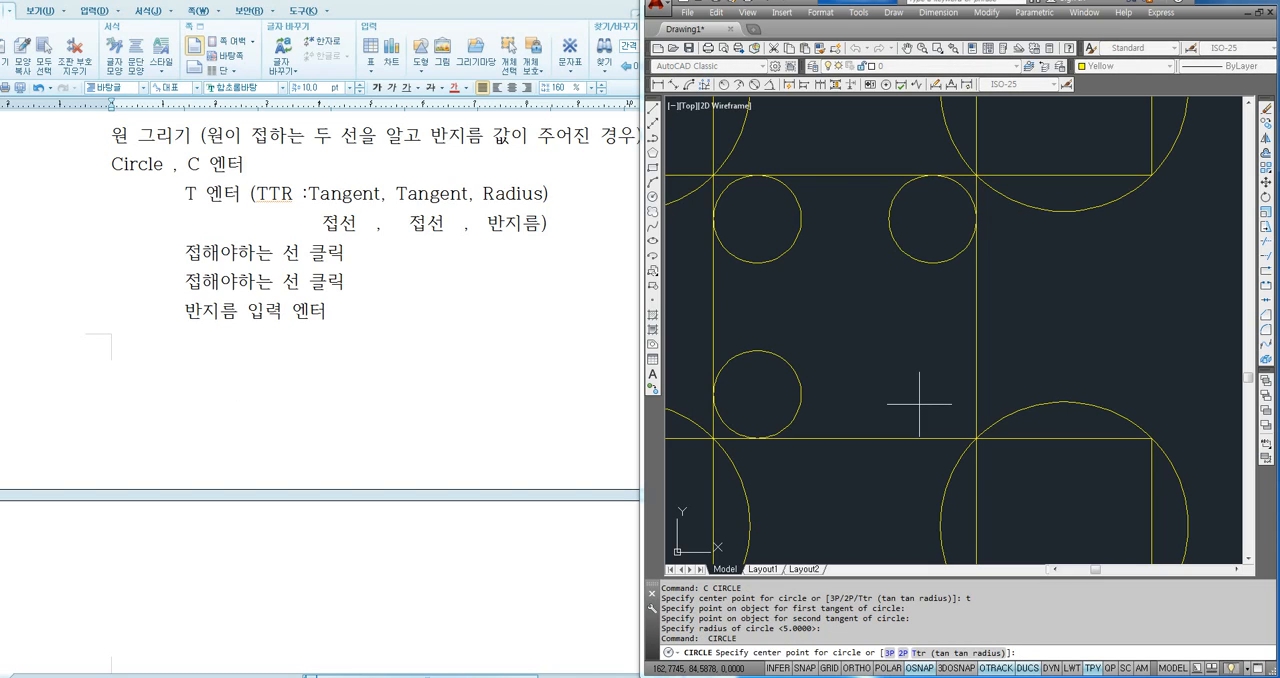
pyautogui.write('t')
pyautogui.press('Return')
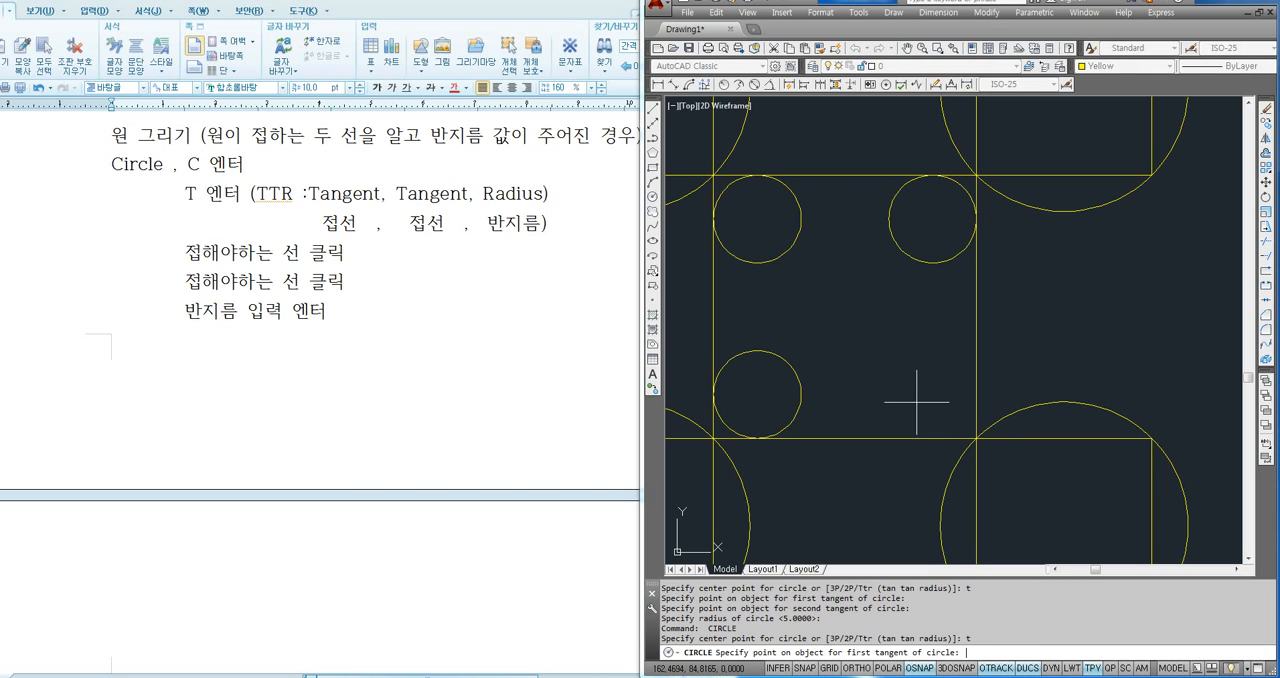
pyautogui.click(975, 357)
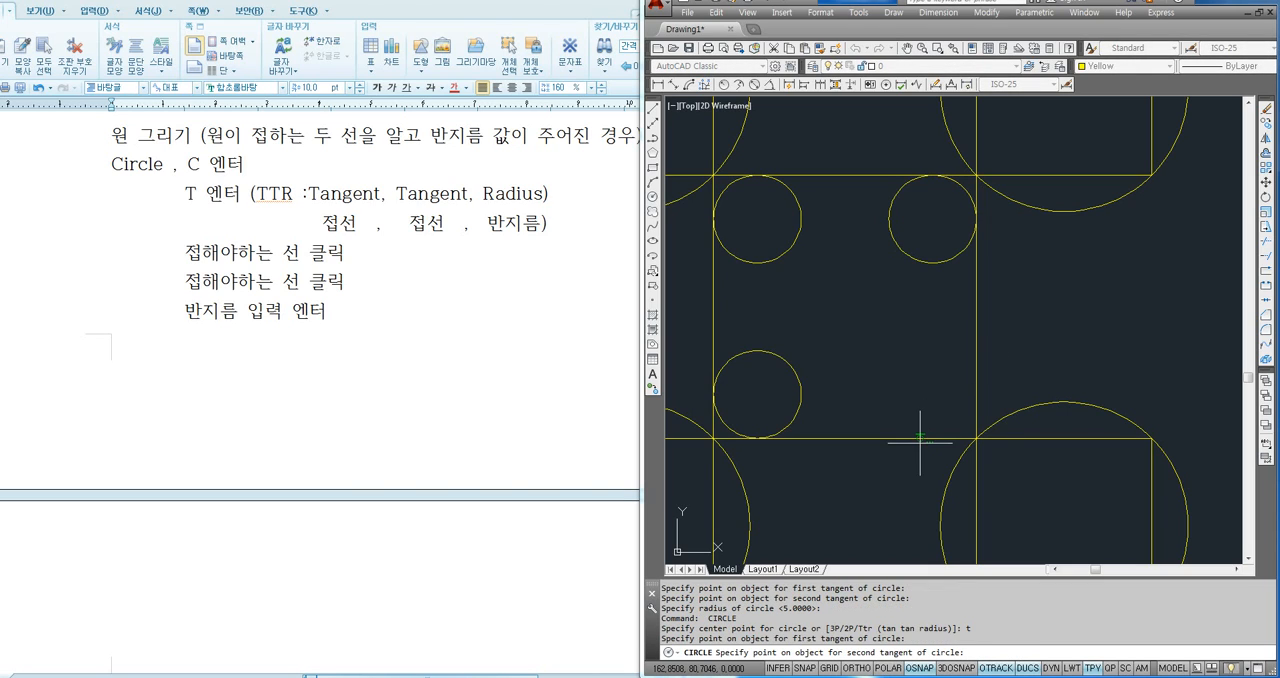
pyautogui.click(920, 439)
pyautogui.press('Return')
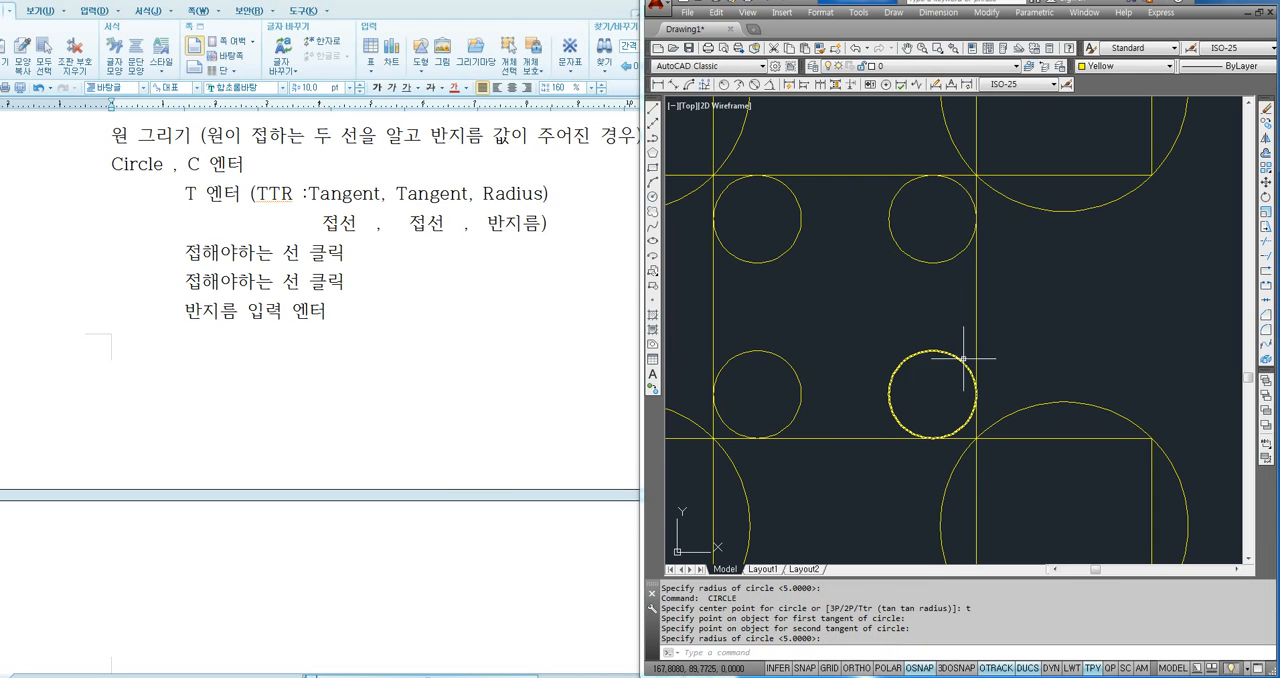
# - Draw four connected lines joining the centres of the small circles into a closed square, starting and ending at the upper-left circle
pyautogui.moveTo(849, 363); pyautogui.dragTo(878, 382, button='middle')
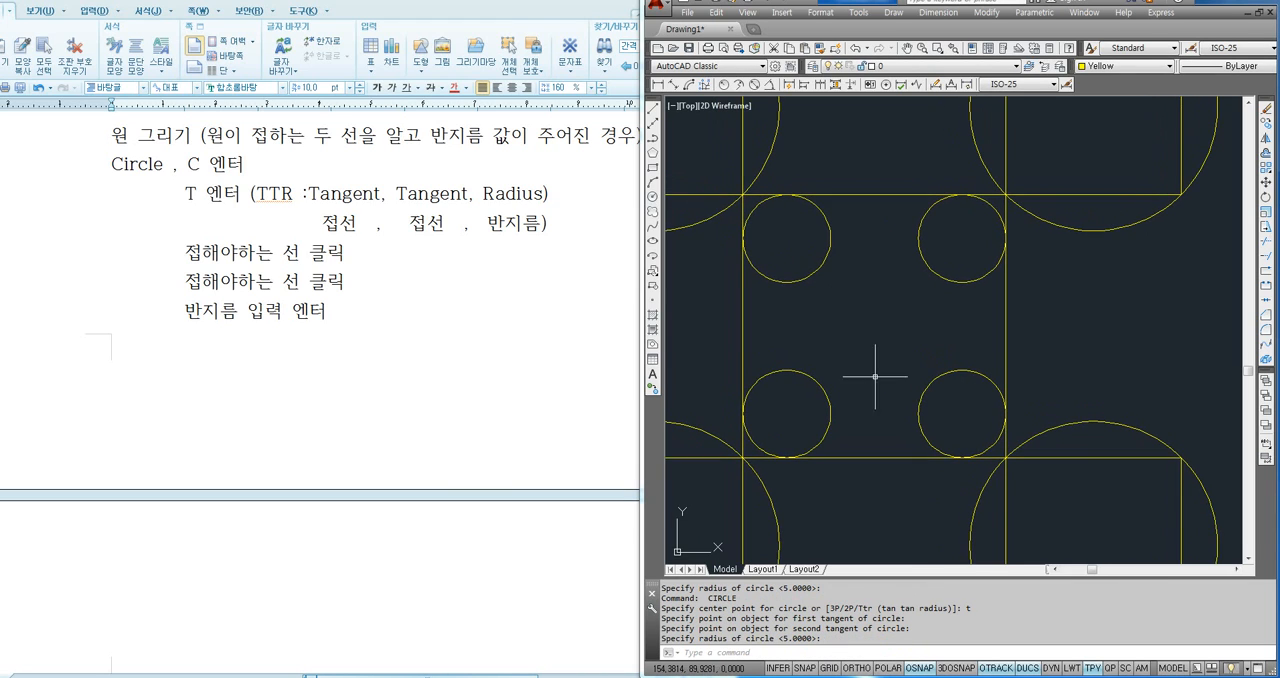
pyautogui.moveTo(860, 342); pyautogui.dragTo(886, 357, button='middle')
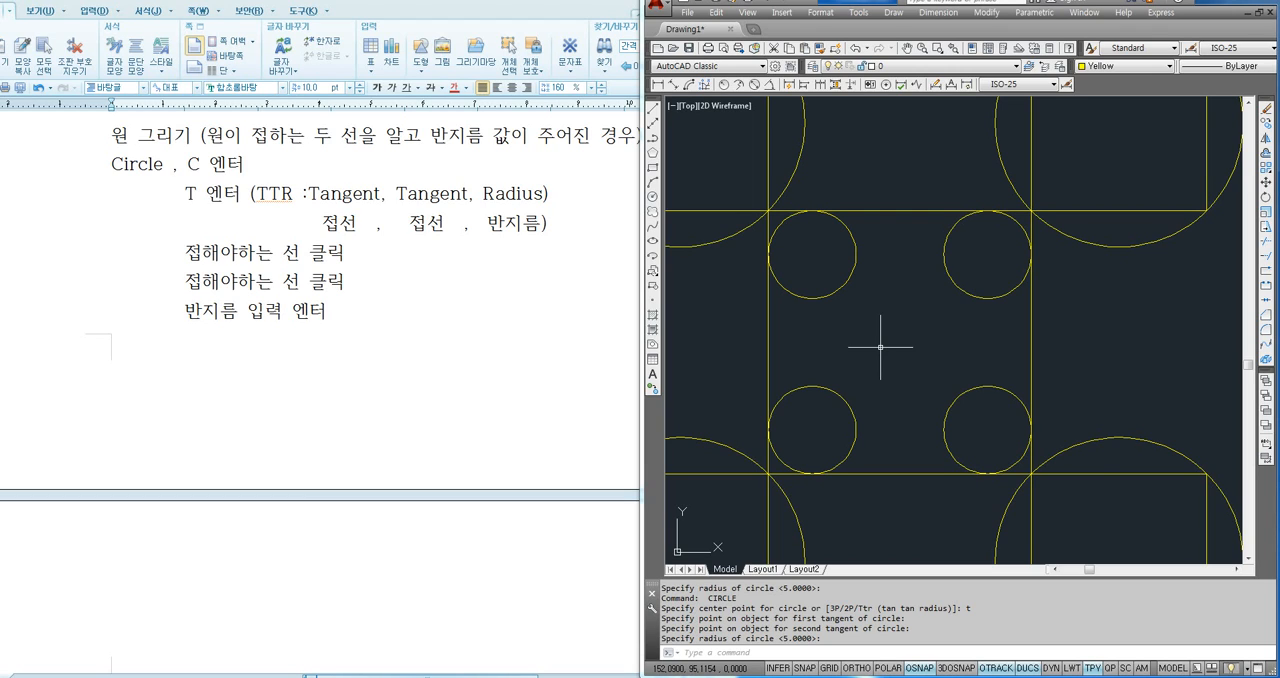
pyautogui.write('l')
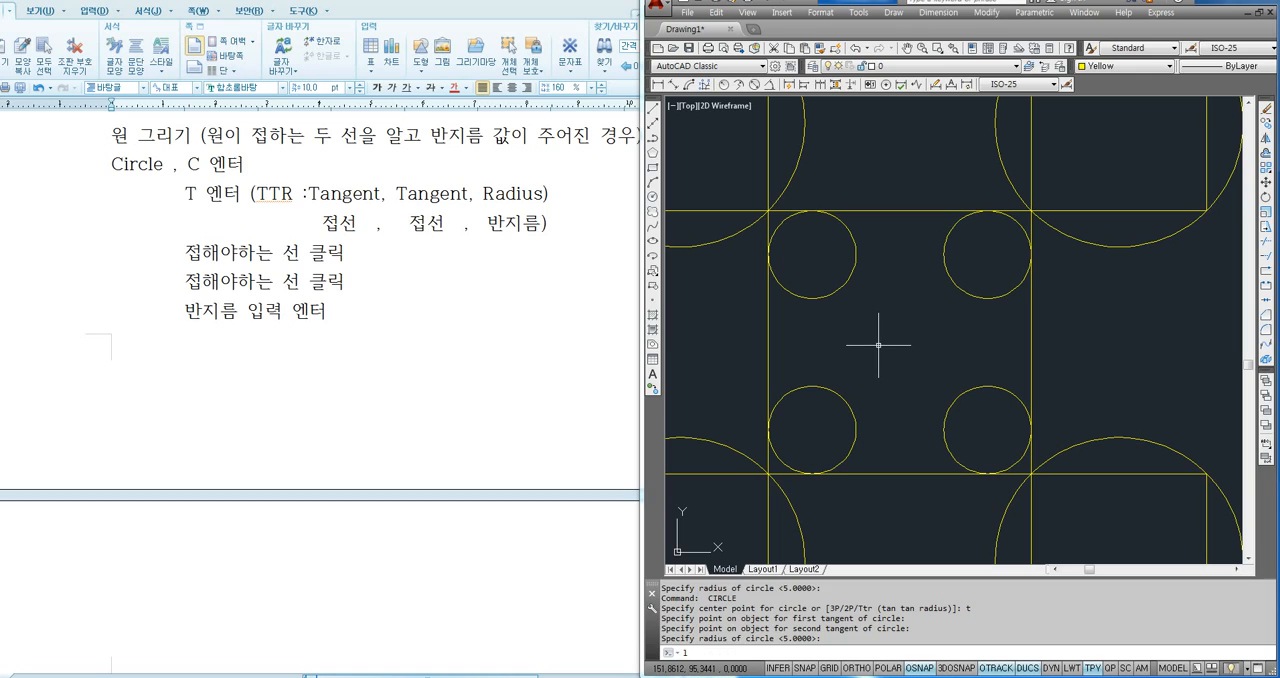
pyautogui.press('Return')
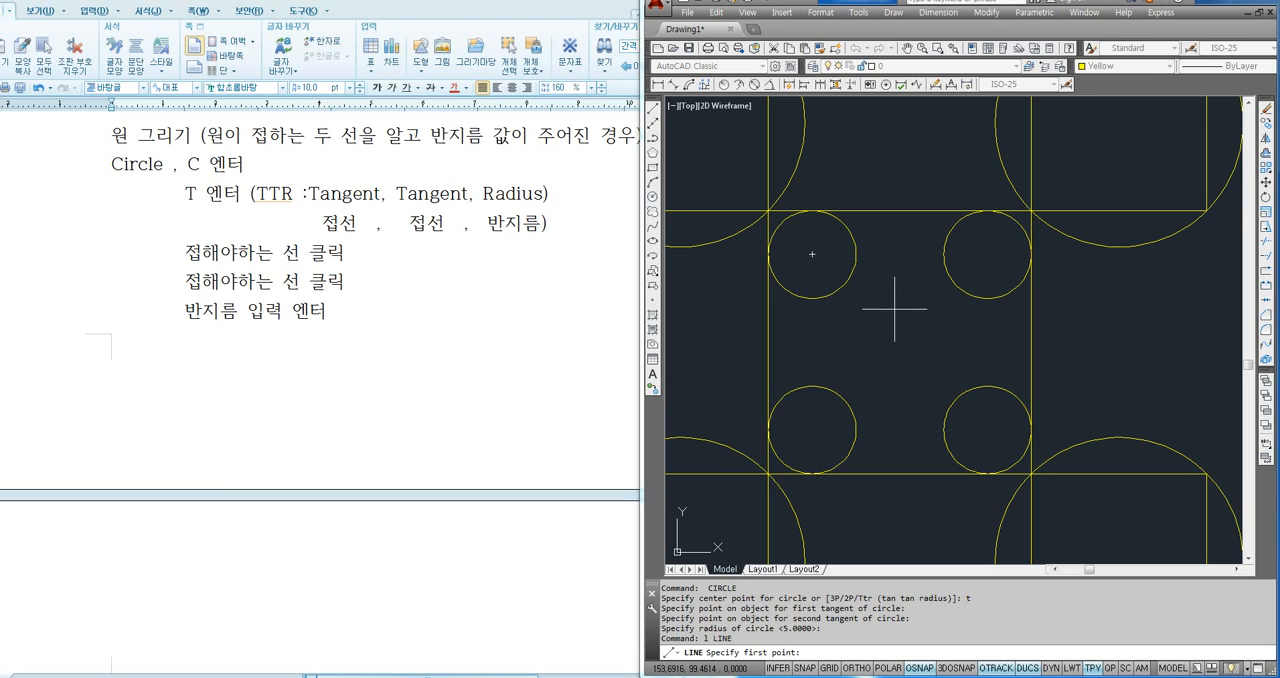
pyautogui.click(812, 254)
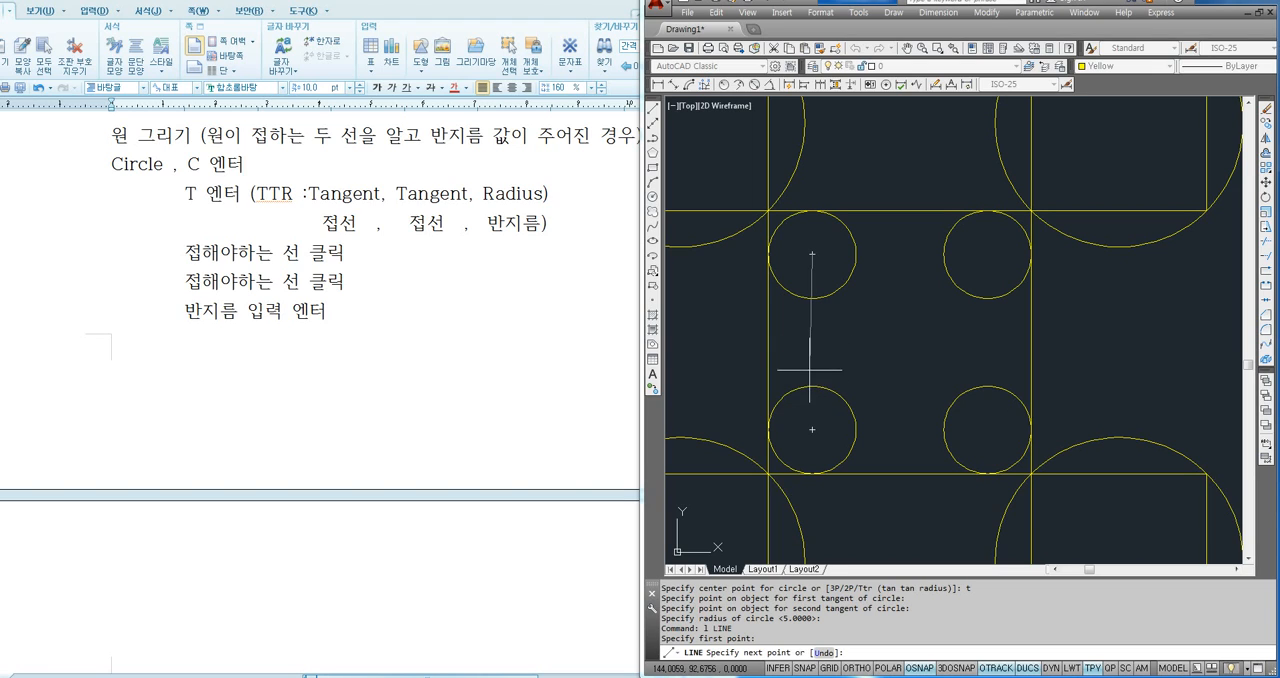
pyautogui.click(812, 430)
pyautogui.click(988, 430)
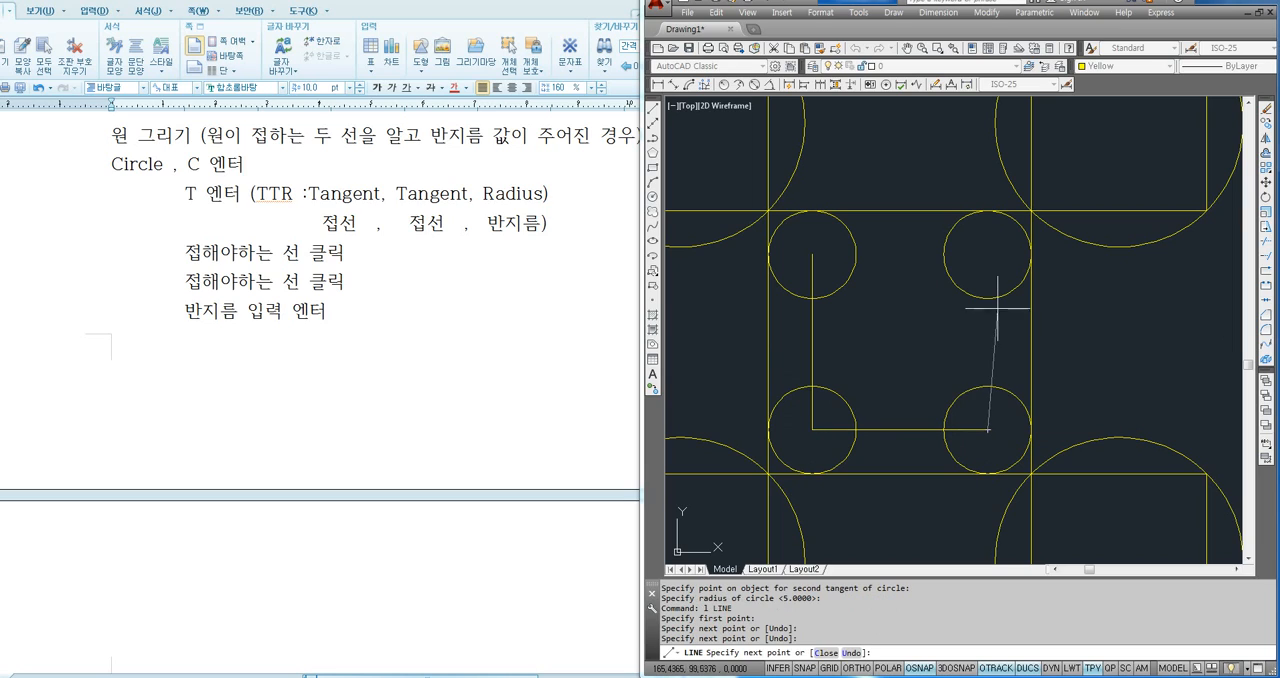
pyautogui.click(988, 253)
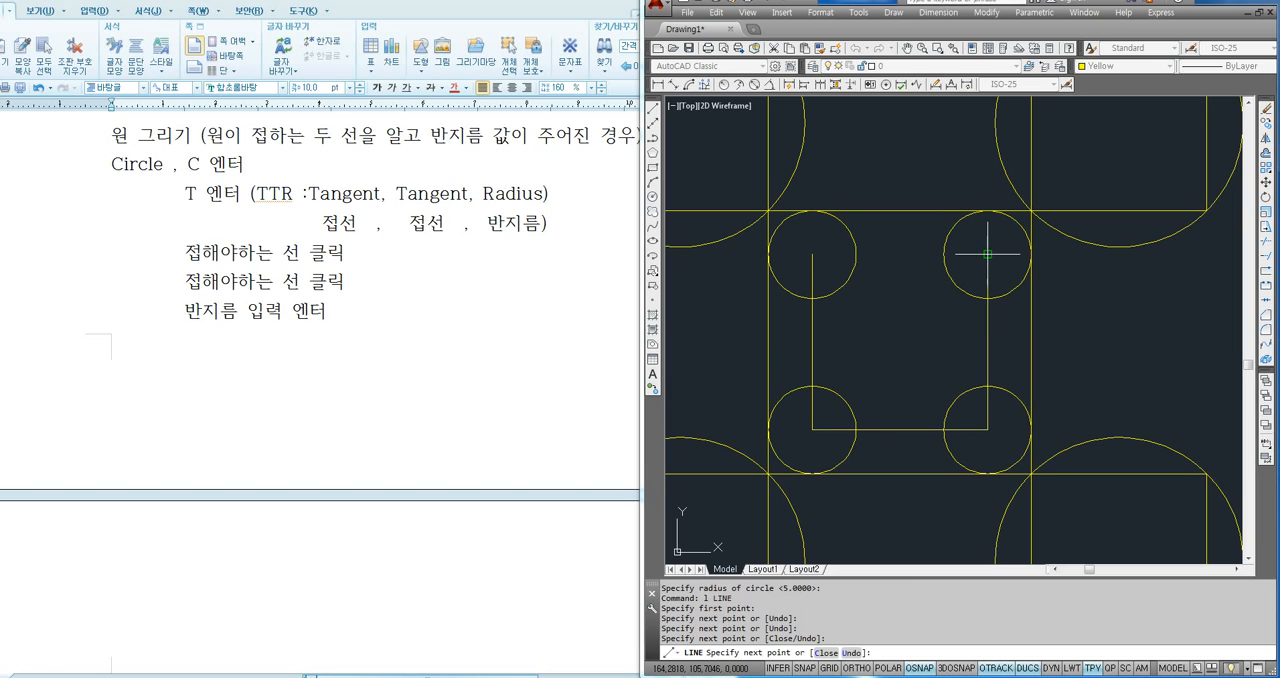
pyautogui.click(812, 253)
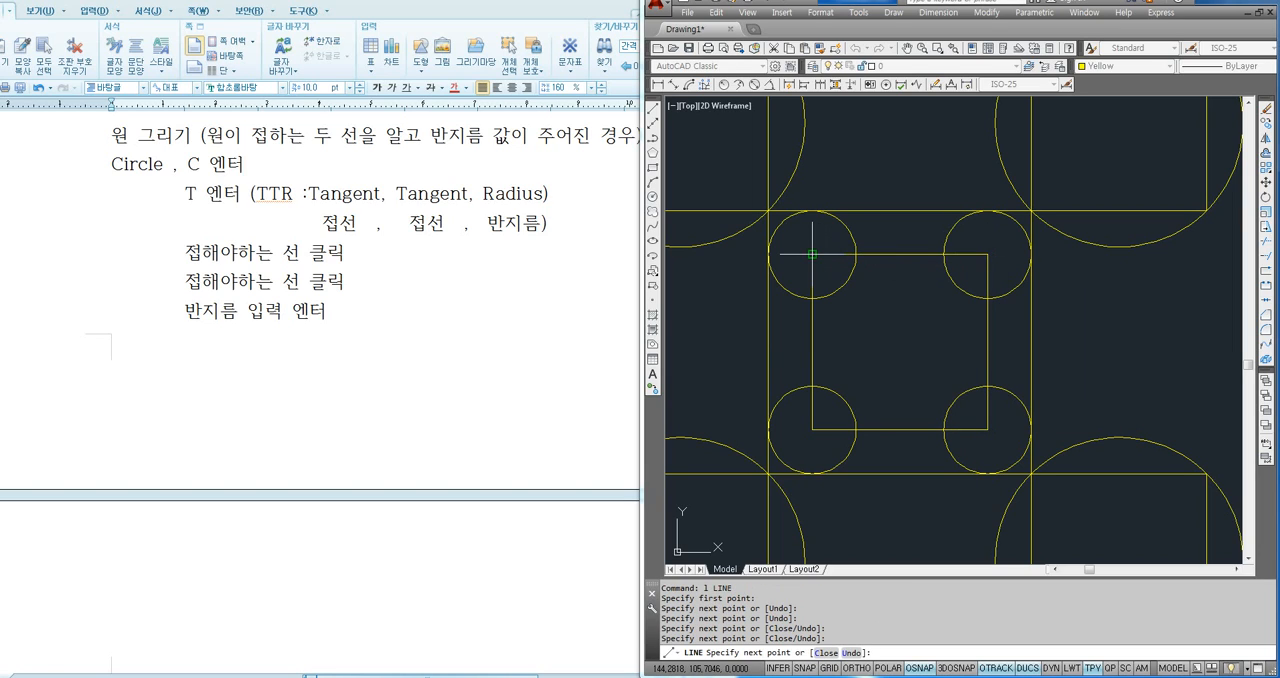
# - End the line command and erase the four lines joining the centres of the small circles
pyautogui.press('Escape')
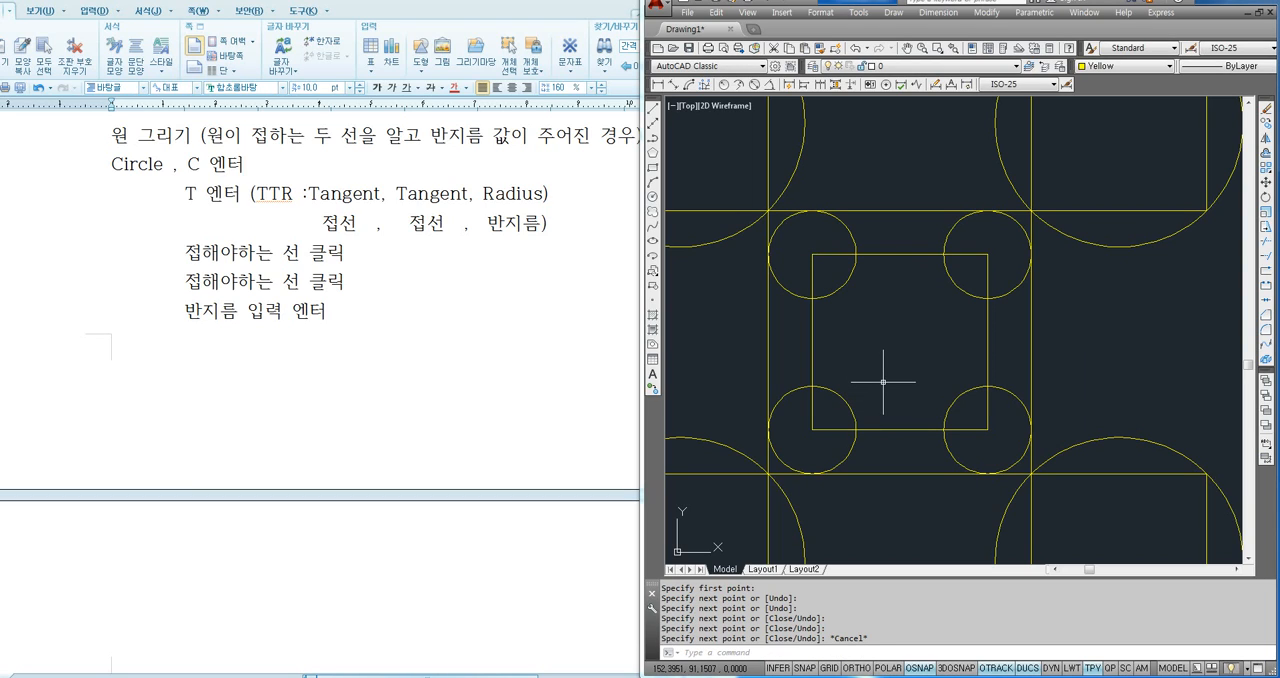
pyautogui.click(900, 254)
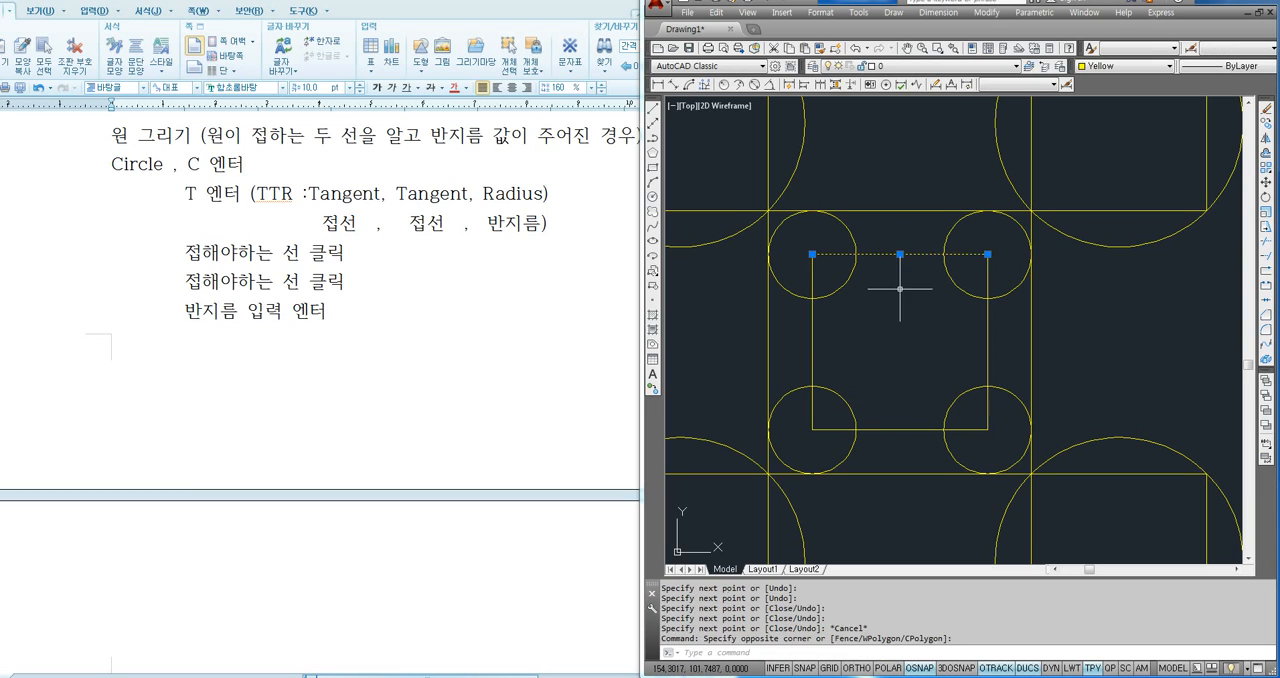
pyautogui.click(1000, 331)
pyautogui.click(836, 331)
pyautogui.click(834, 391)
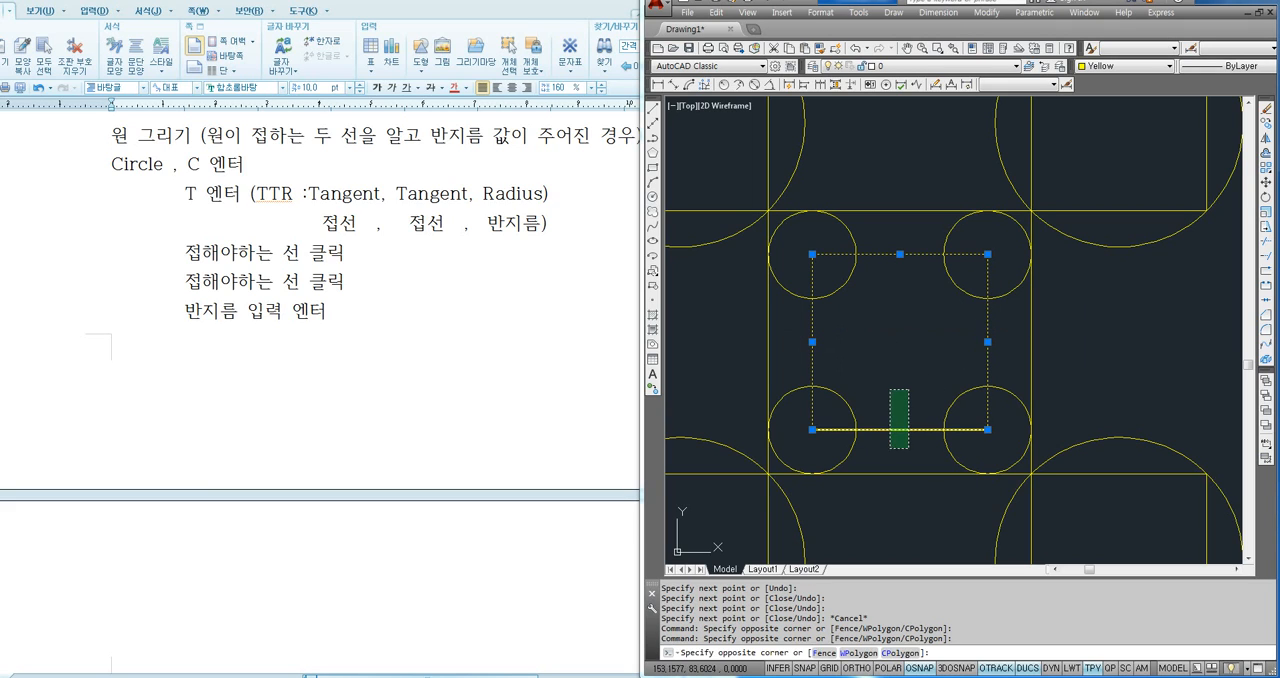
pyautogui.click(808, 443)
pyautogui.press('Delete')
# - Draw a rectangle from the centre of the upper-right small circle to the centre of the lower-left small circle
pyautogui.write('re')
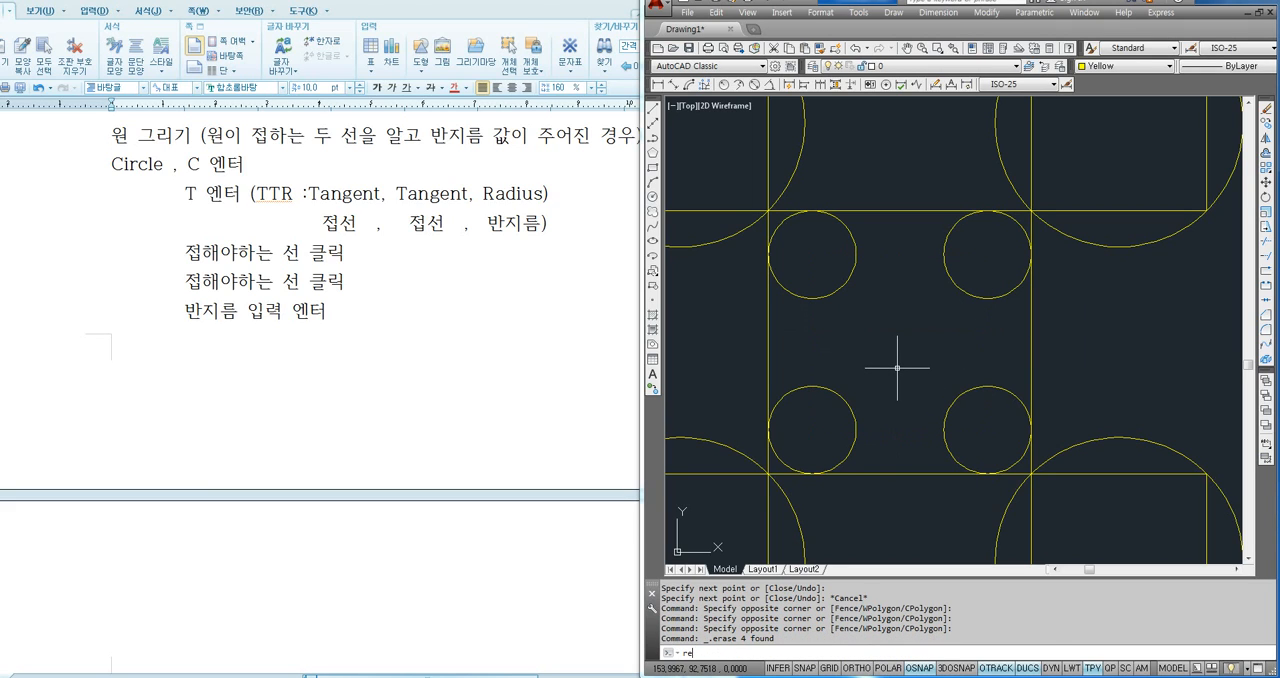
pyautogui.write('c')
pyautogui.press('Return')
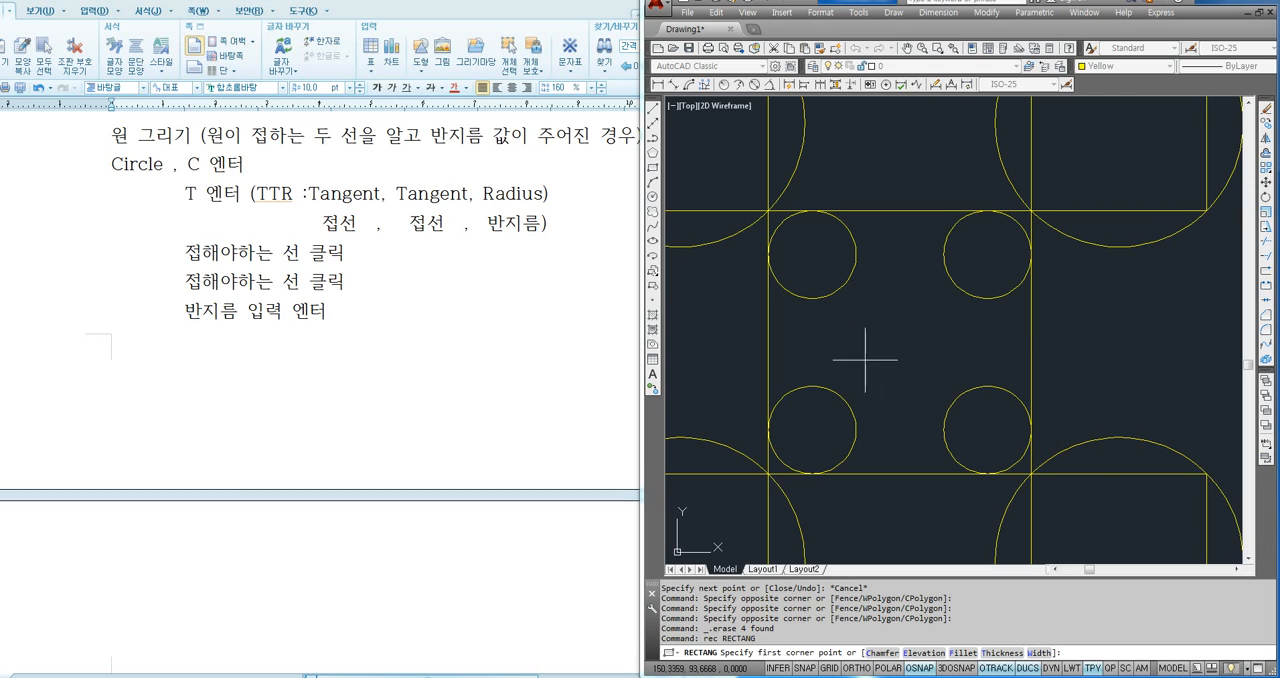
pyautogui.click(988, 254)
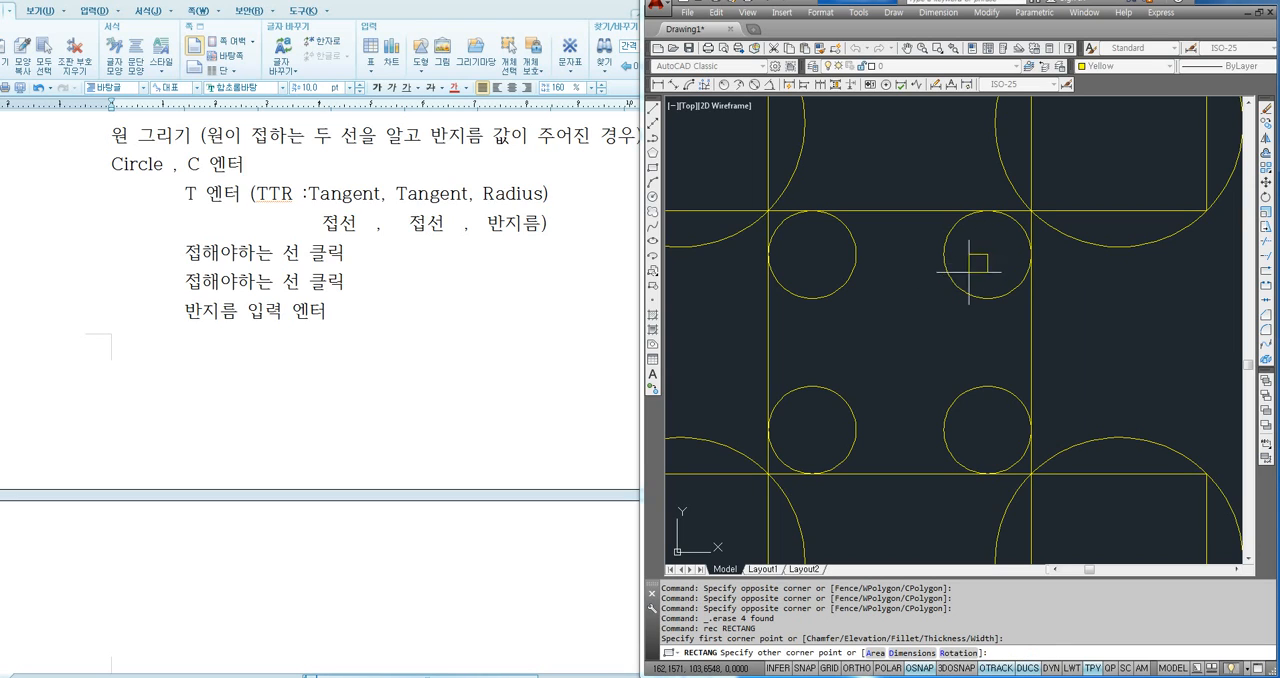
pyautogui.click(812, 430)
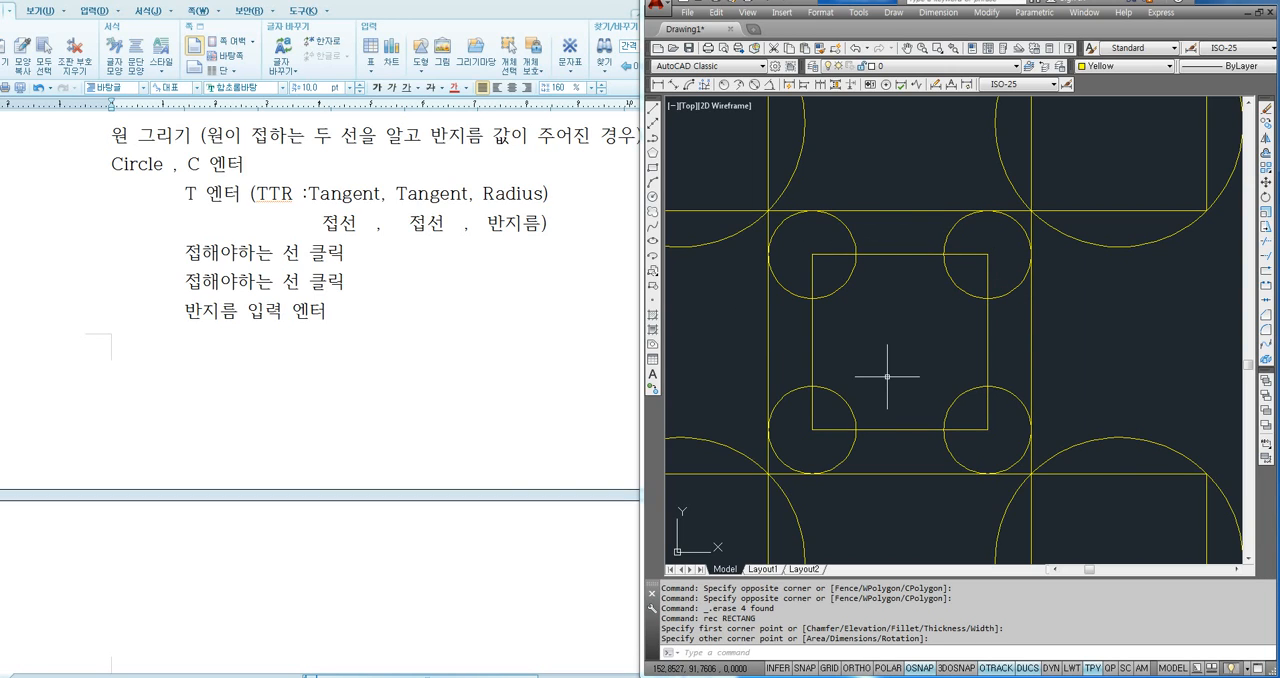
# - Draw a Ttr circle of radius 150 tangent to the outer sides of the upper-right and lower-right large circles
pyautogui.scroll(-2, 884, 372)
pyautogui.moveTo(884, 372); pyautogui.dragTo(904, 357, button='middle')
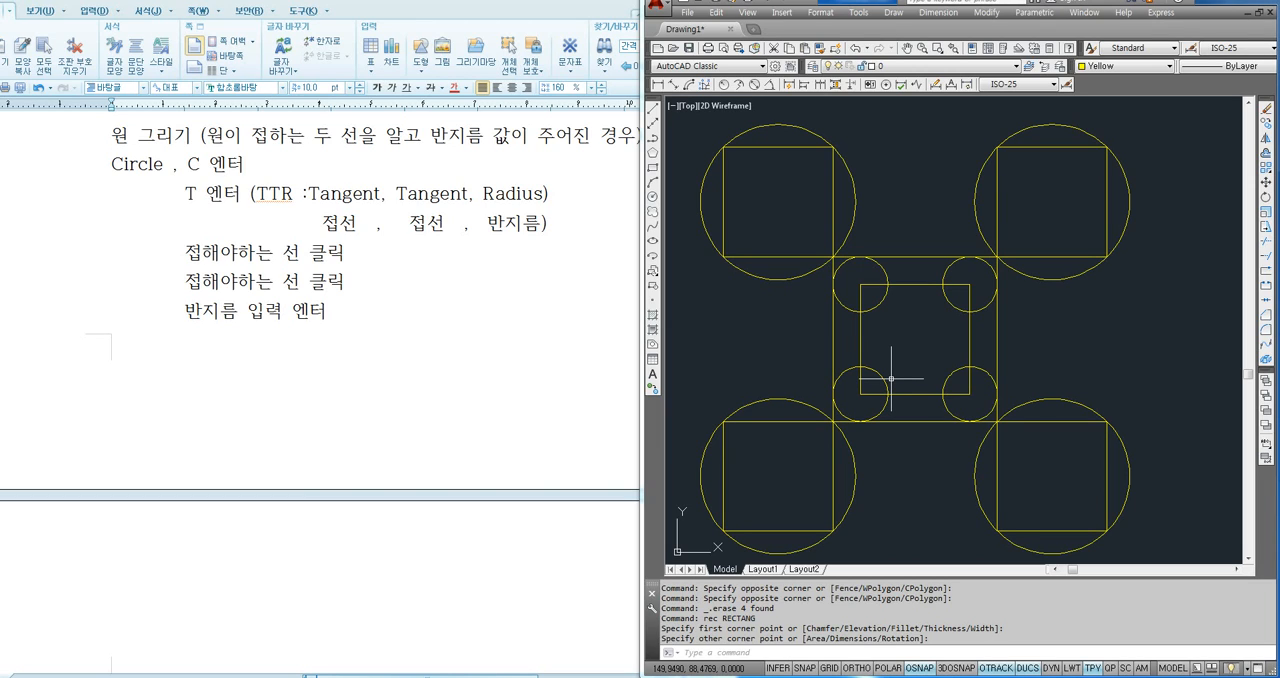
pyautogui.scroll(-2, 857, 354)
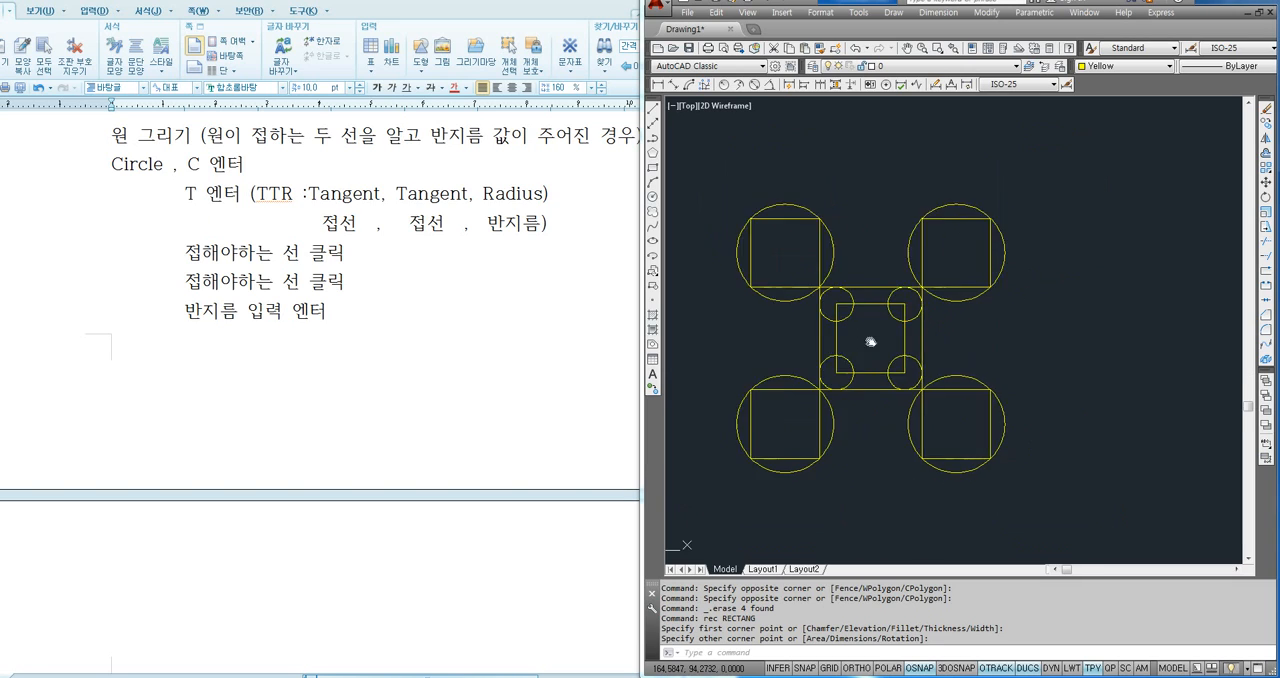
pyautogui.scroll(3, 853, 316)
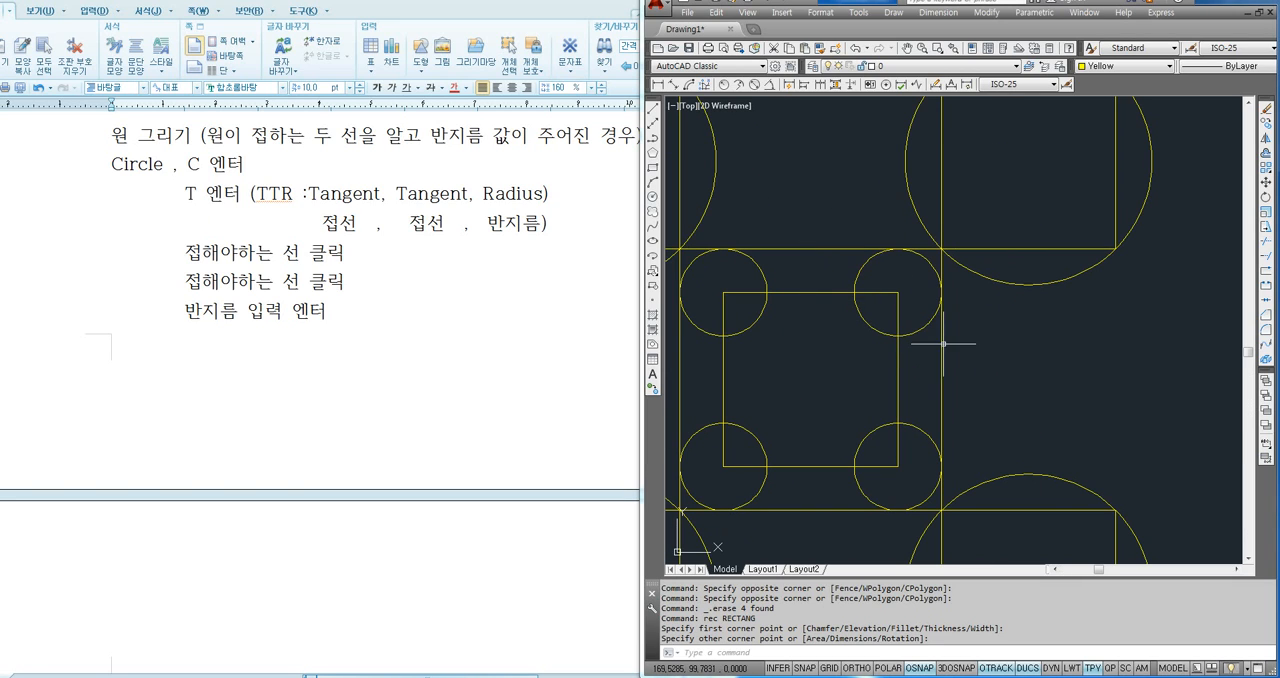
pyautogui.scroll(-3, 1005, 343)
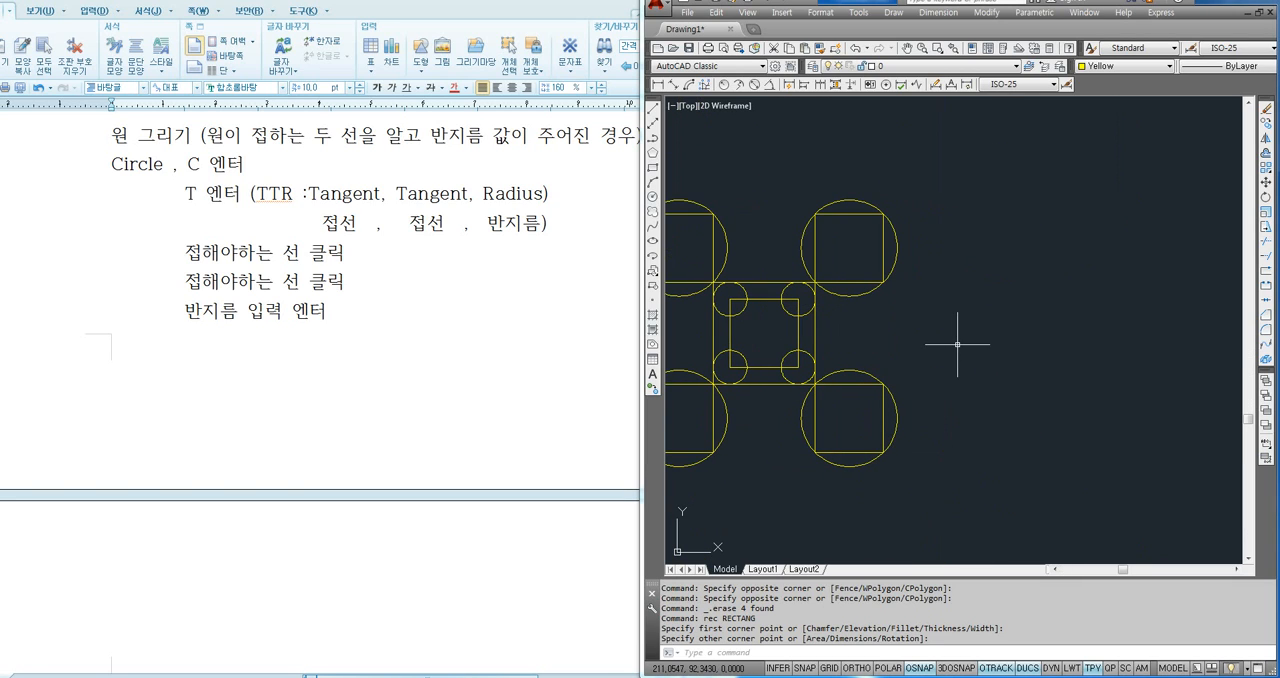
pyautogui.write('c')
pyautogui.press('Return')
pyautogui.write('t')
pyautogui.press('Return')
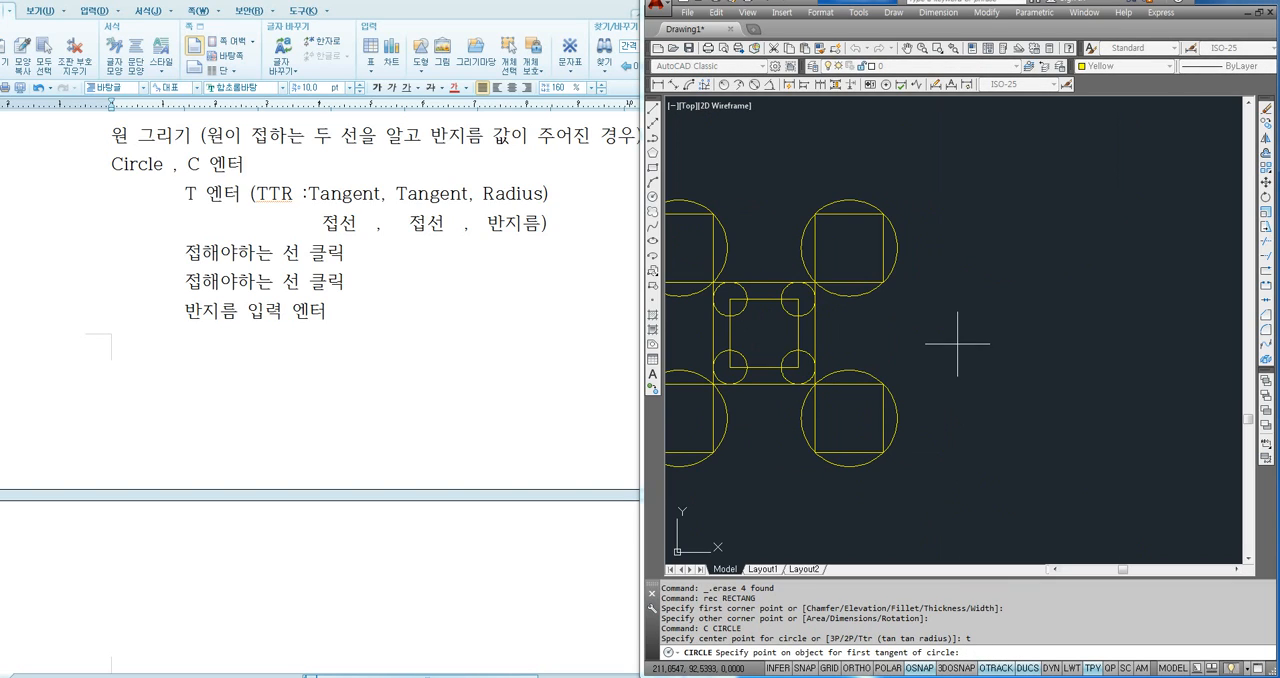
pyautogui.click(895, 249)
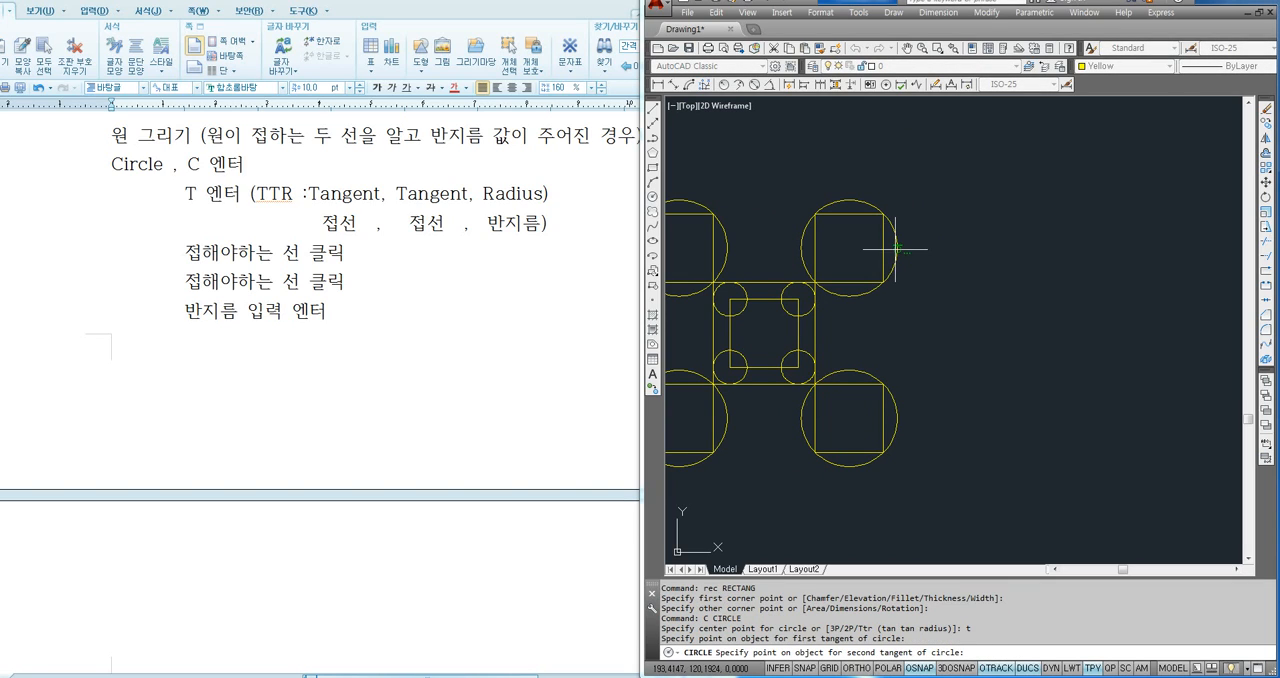
pyautogui.click(895, 400)
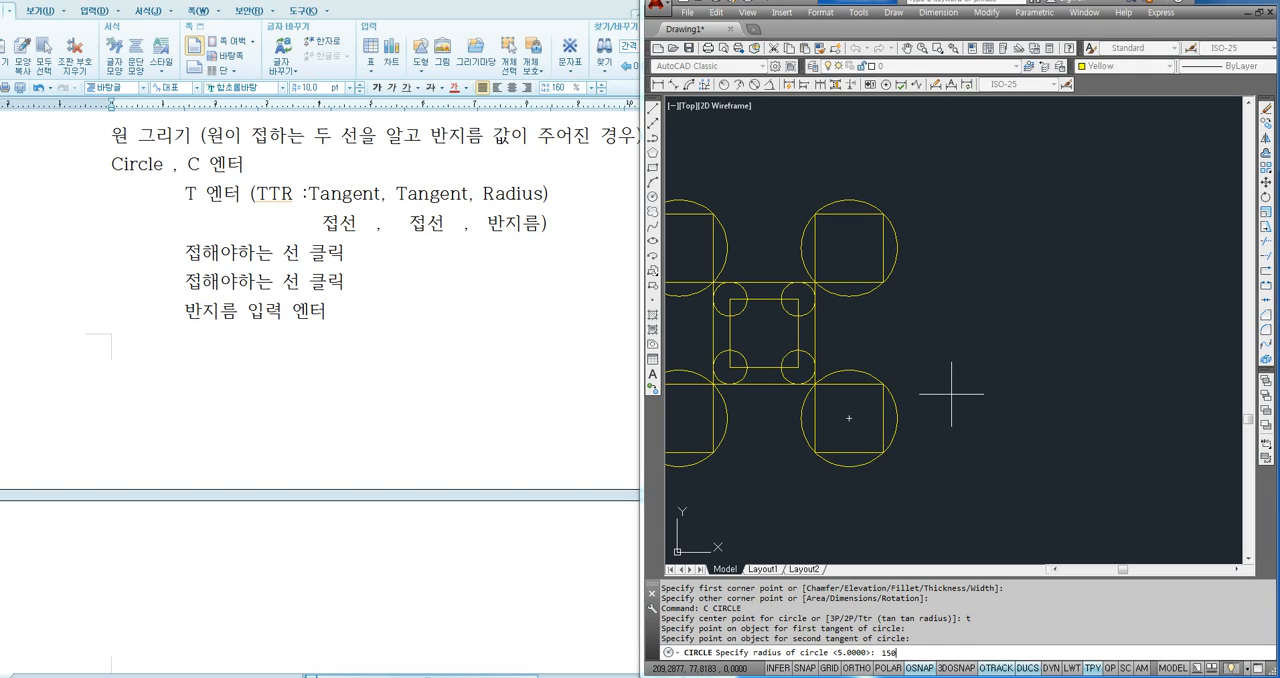
pyautogui.press('Return')
# - Trim the radius 150 circle against all edges, keeping only the arc between the two right-hand large circles
pyautogui.click(892, 225)
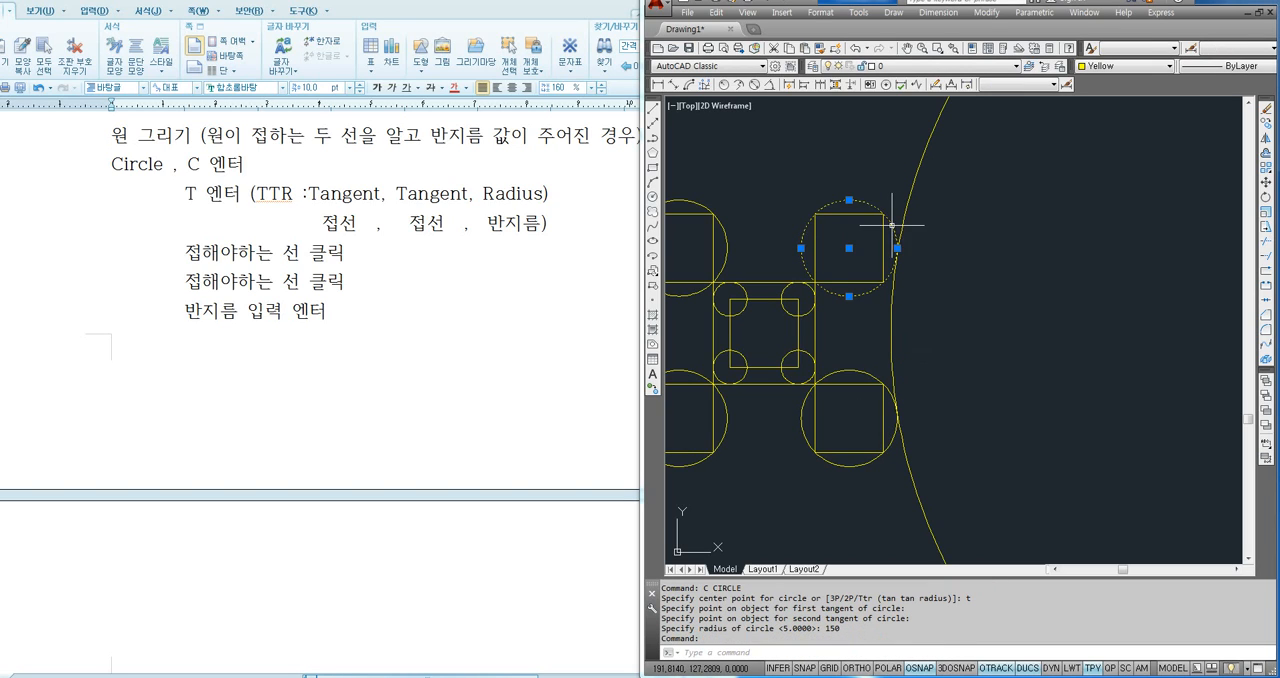
pyautogui.click(889, 392)
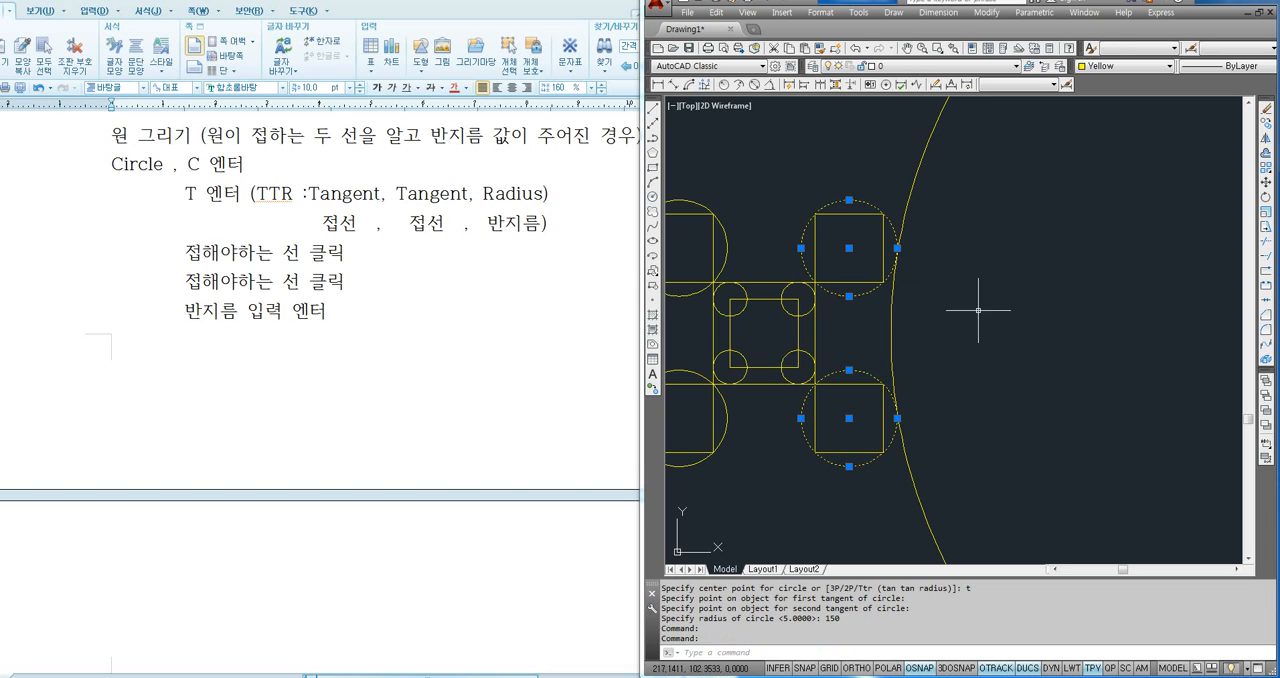
pyautogui.press('Escape')
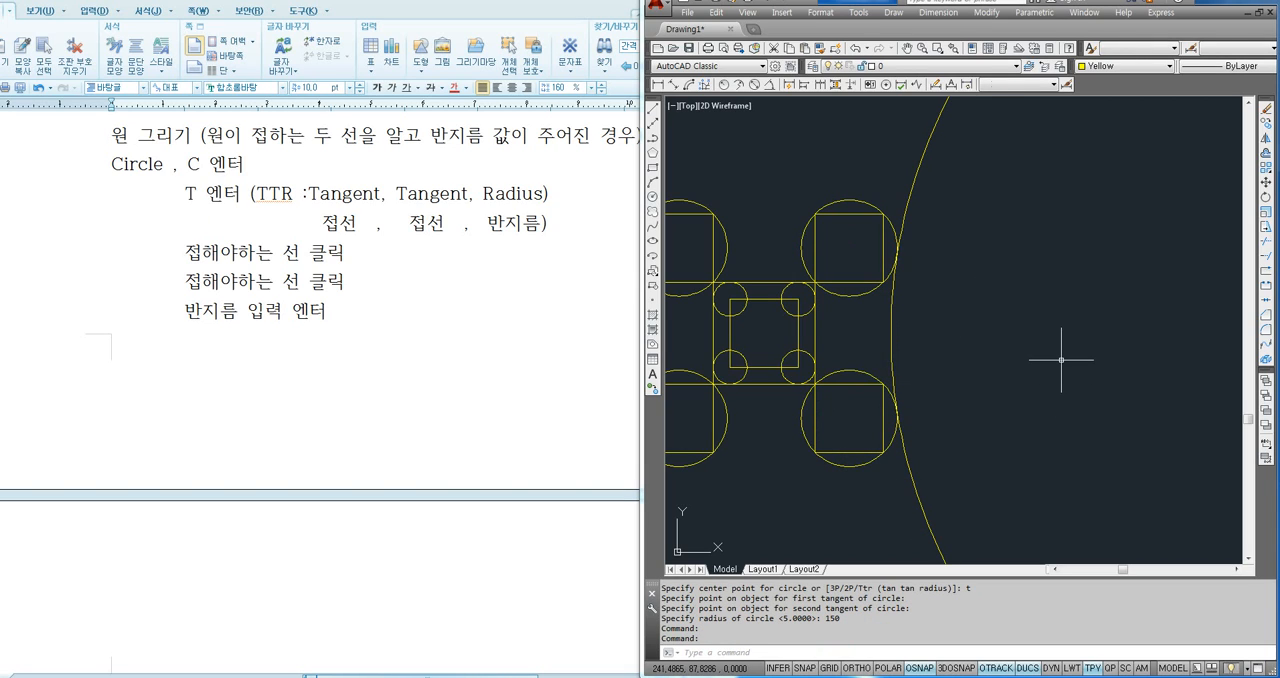
pyautogui.press('Escape')
pyautogui.write('tr')
pyautogui.press('Return')
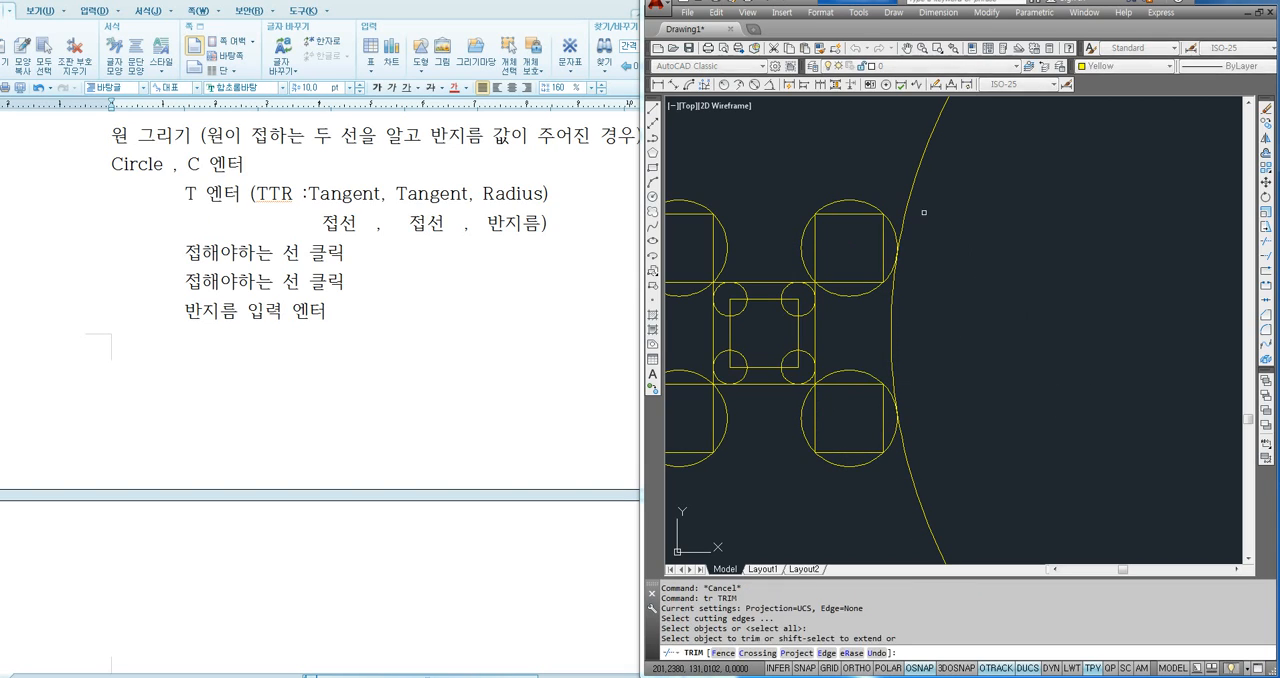
pyautogui.press('Return')
pyautogui.click(908, 206)
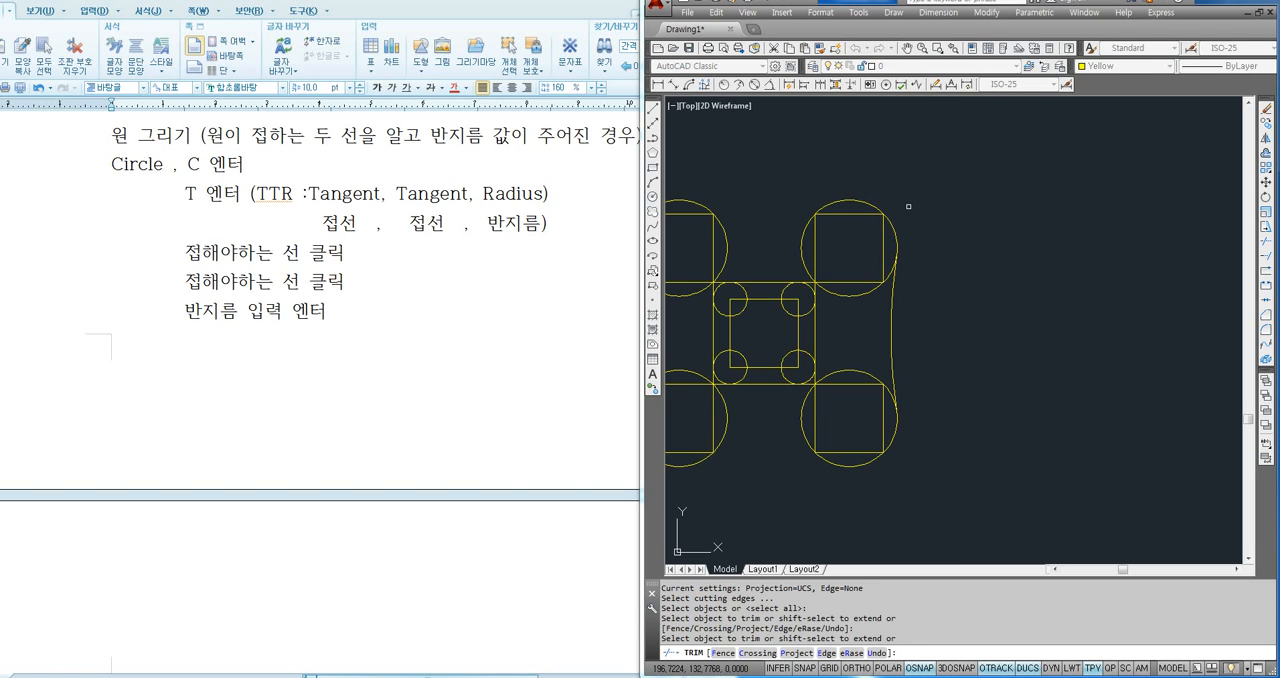
pyautogui.press('Return')
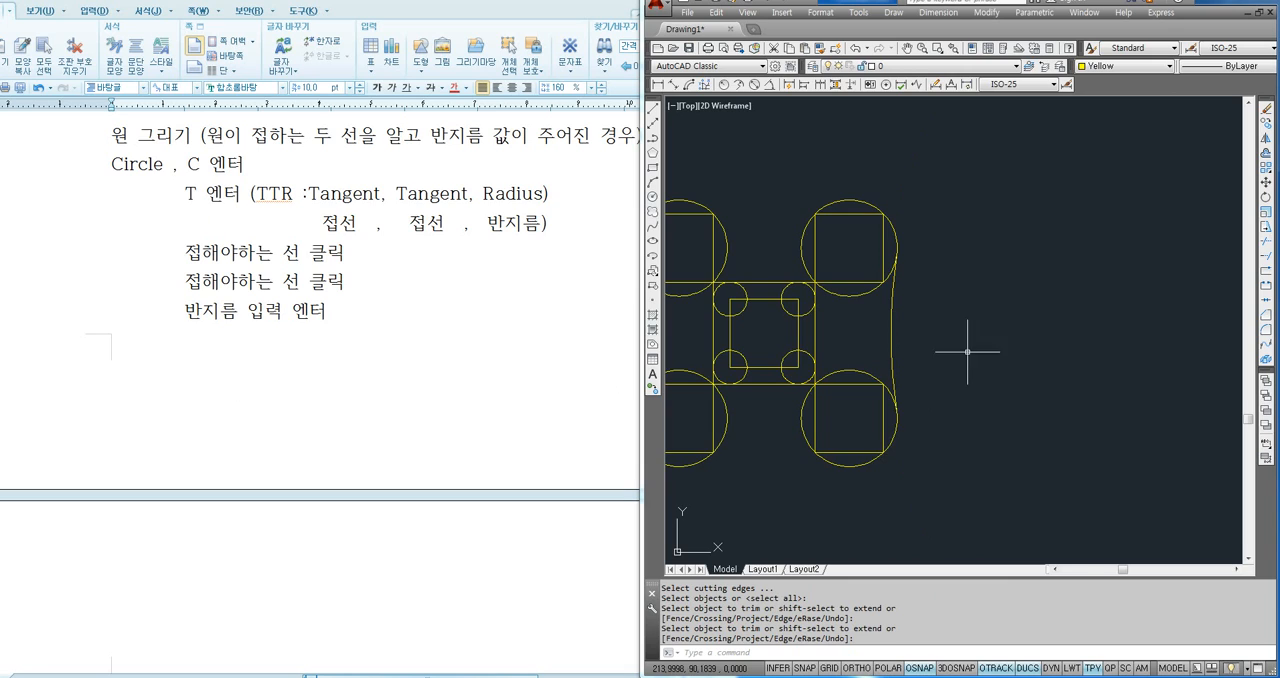
# - Examine the available circle-drawing methods, including Tan, Tan, Tan
pyautogui.moveTo(964, 353); pyautogui.dragTo(1085, 357, button='middle')
pyautogui.moveTo(969, 322); pyautogui.dragTo(1017, 322, button='middle')
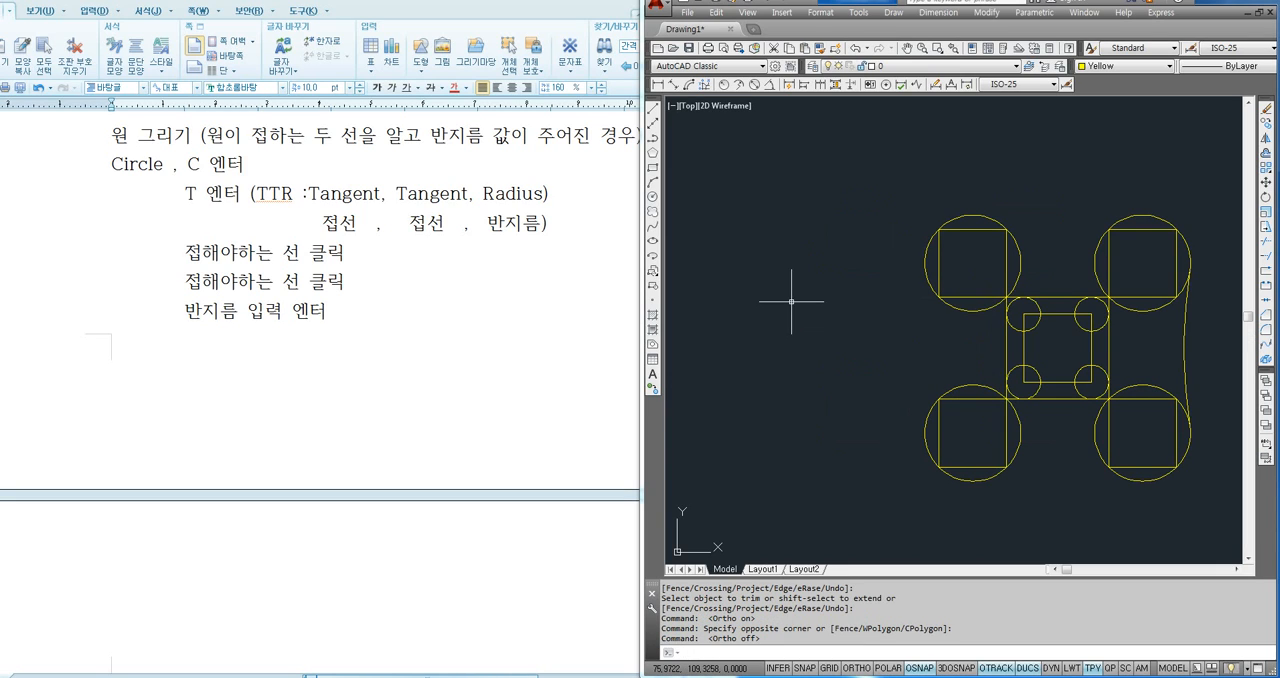
pyautogui.click(831, 272)
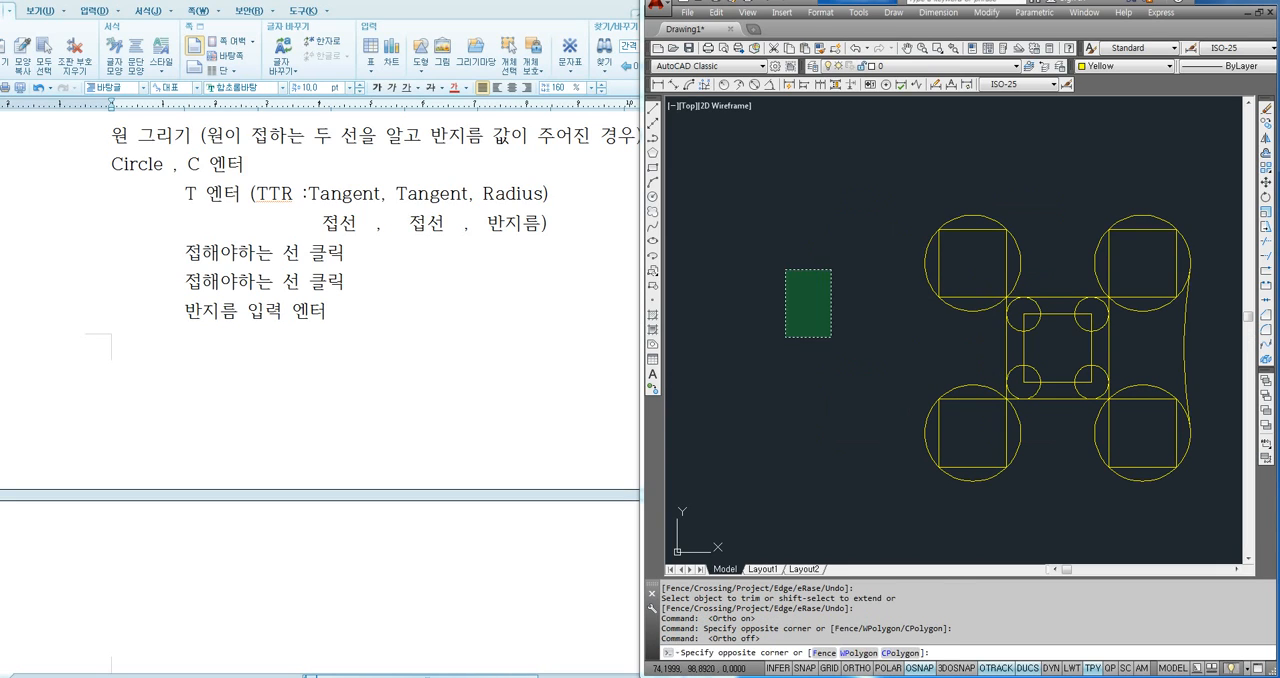
pyautogui.click(786, 349)
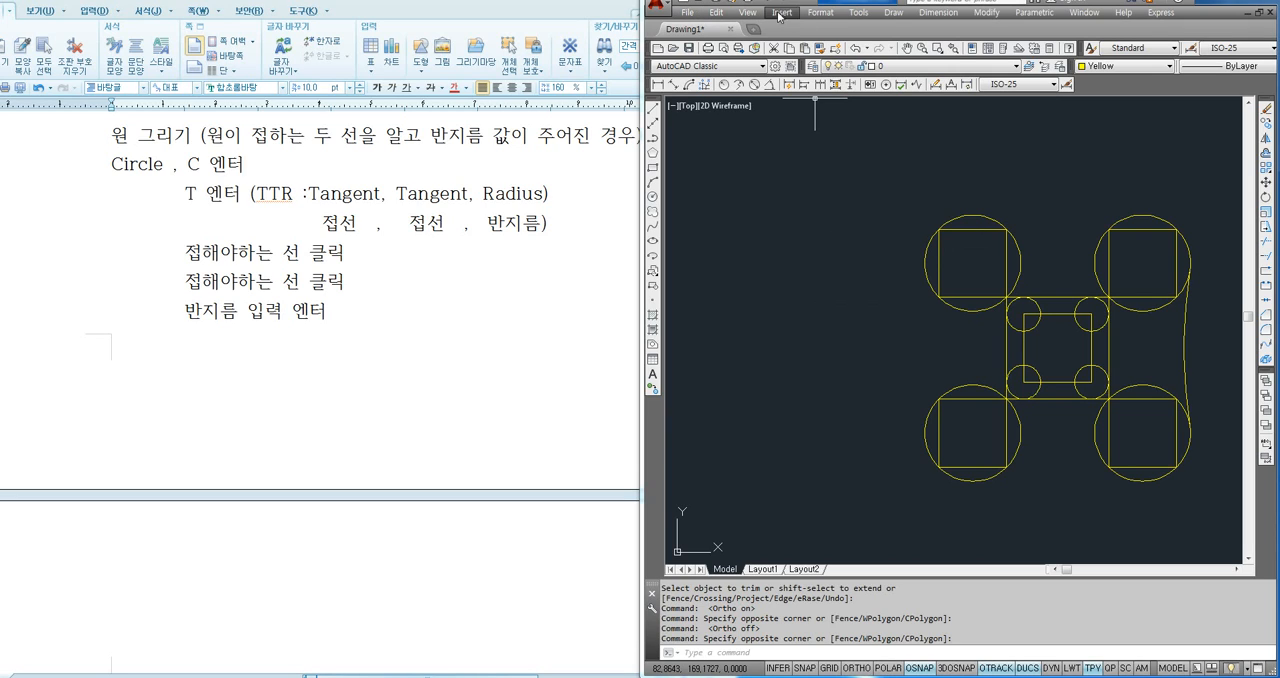
pyautogui.click(893, 13)
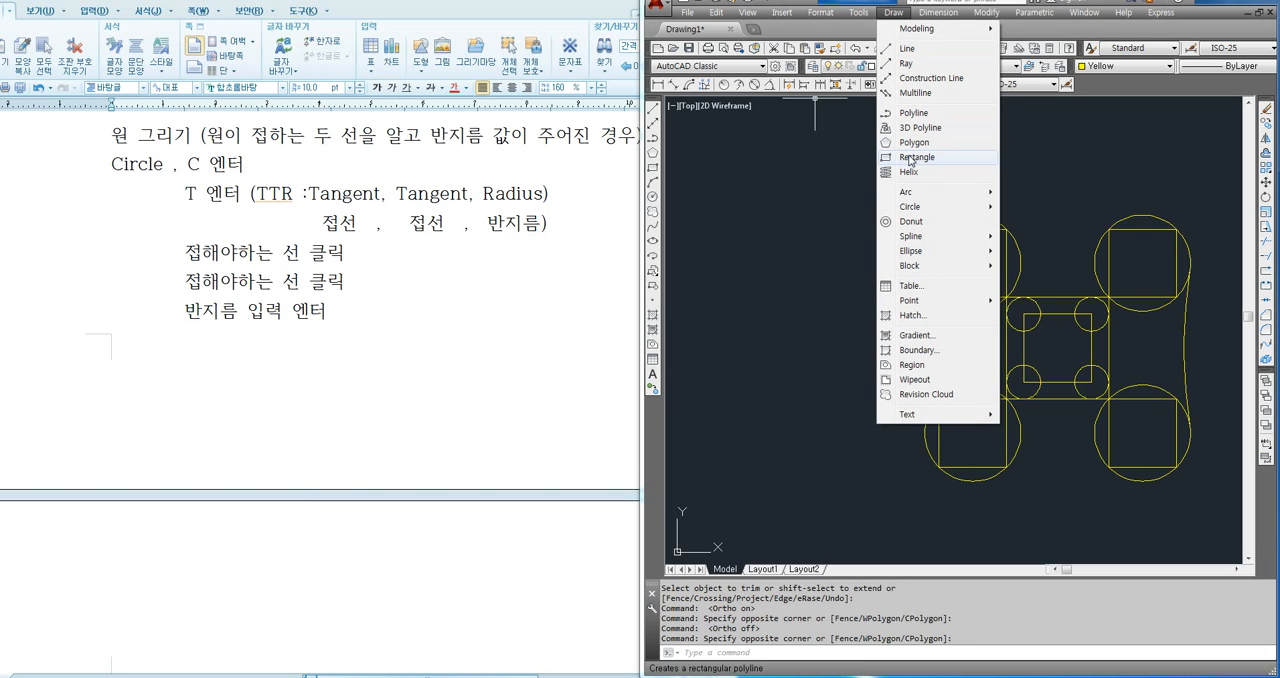
pyautogui.moveTo(918, 208)
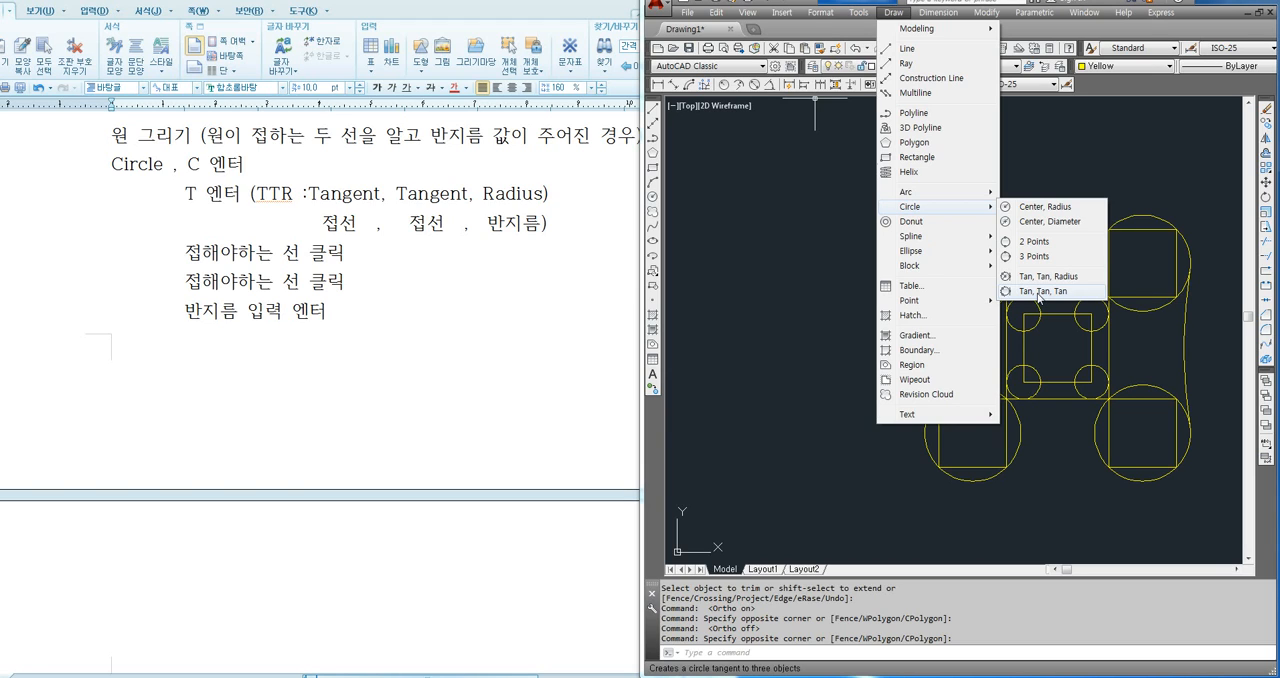
pyautogui.click(831, 304)
pyautogui.click(816, 320)
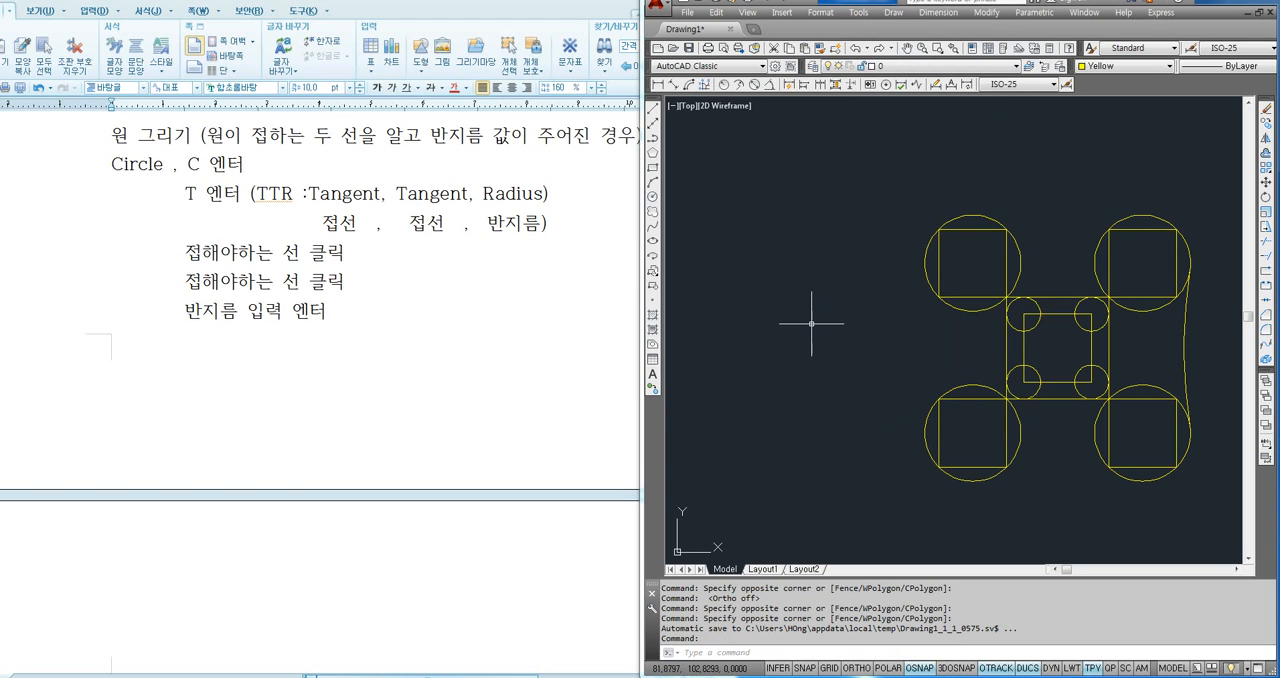
# - Draw three connected slanted lines as an open shape in the empty area left of the main drawing
pyautogui.write('l')
pyautogui.press('Return')
pyautogui.moveTo(787, 308); pyautogui.dragTo(811, 303, button='middle')
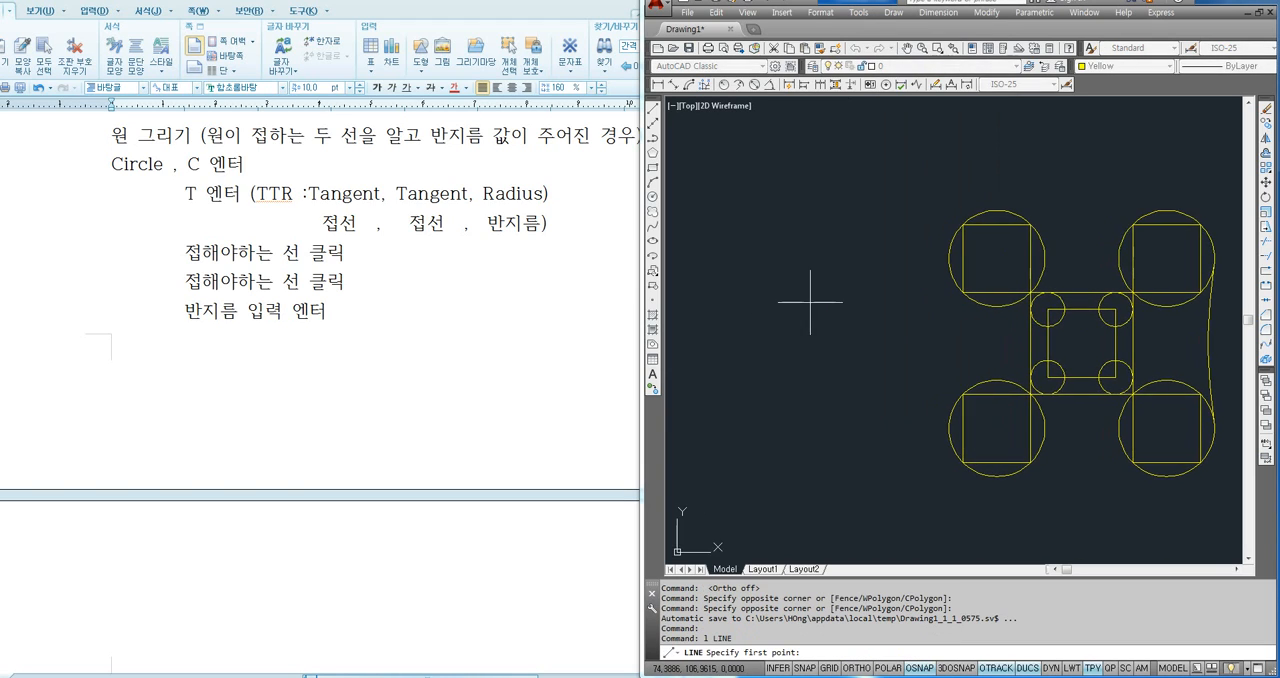
pyautogui.click(847, 242)
pyautogui.click(740, 258)
pyautogui.click(767, 350)
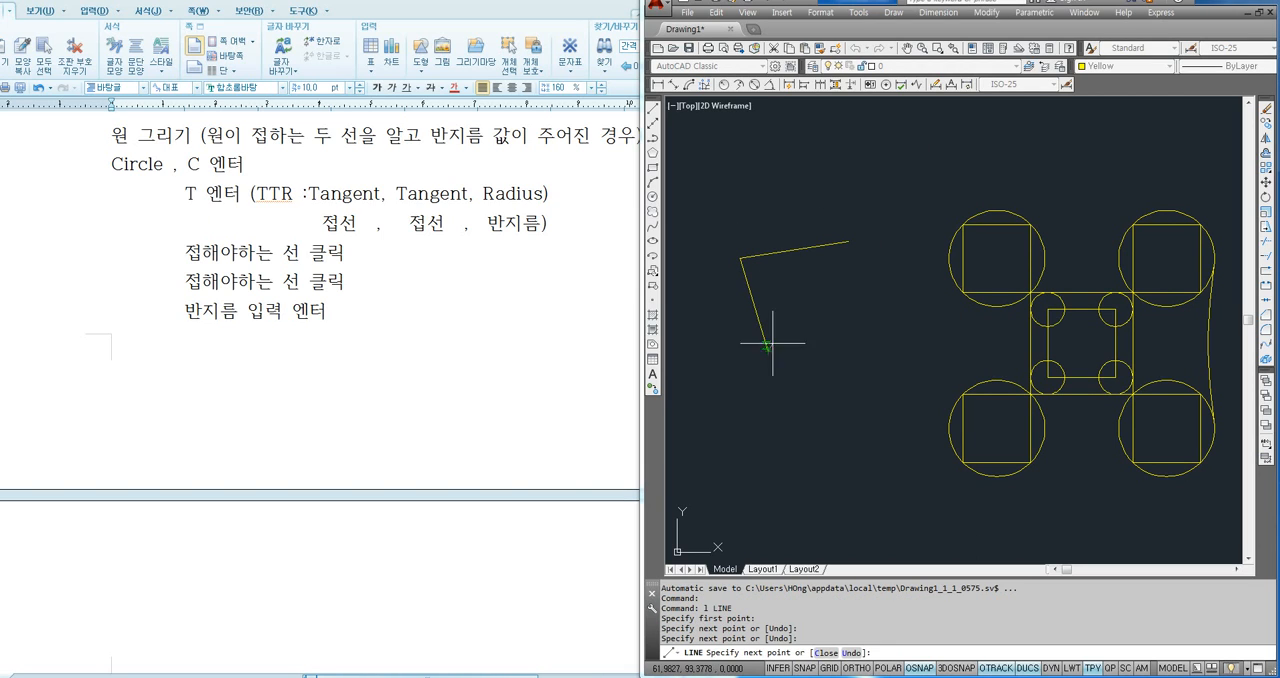
pyautogui.click(827, 303)
pyautogui.press('Return')
pyautogui.scroll(2, 762, 306)
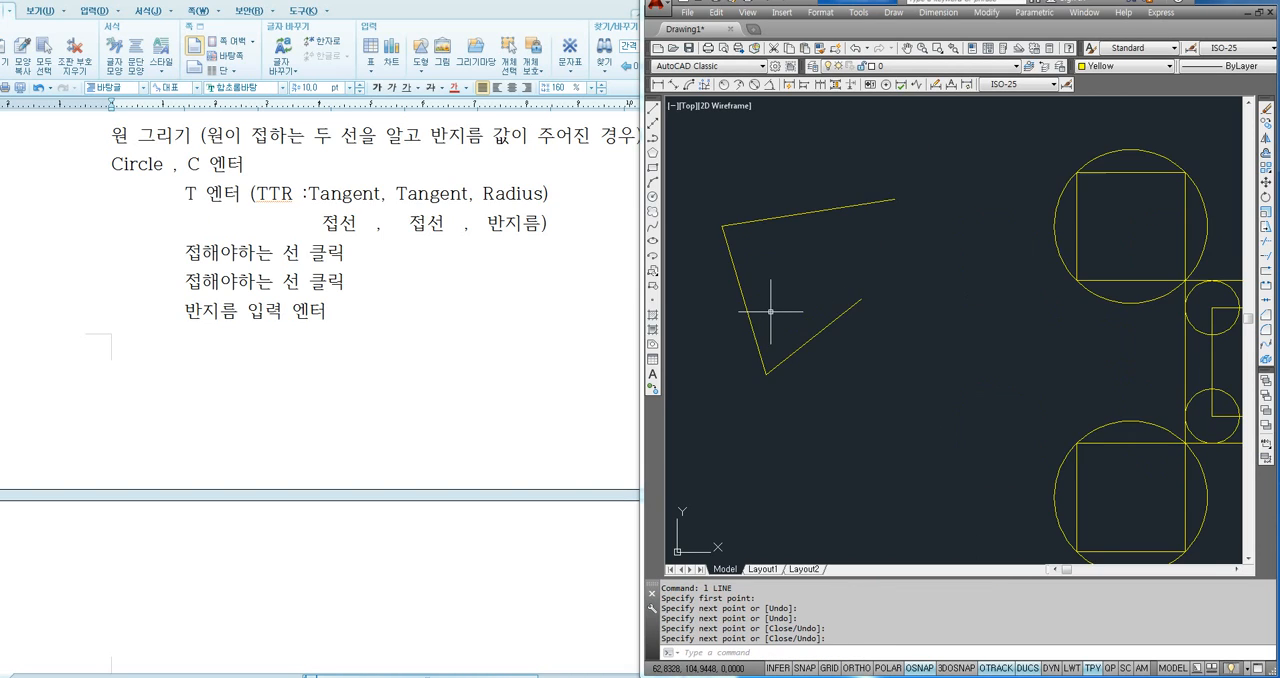
# - Select the three connected slanted lines to point them out as tangent objects
pyautogui.moveTo(762, 306)
pyautogui.mouseDown(button='middle')
pyautogui.moveTo(826, 303)
pyautogui.moveTo(890, 341)
pyautogui.mouseUp(button='middle')
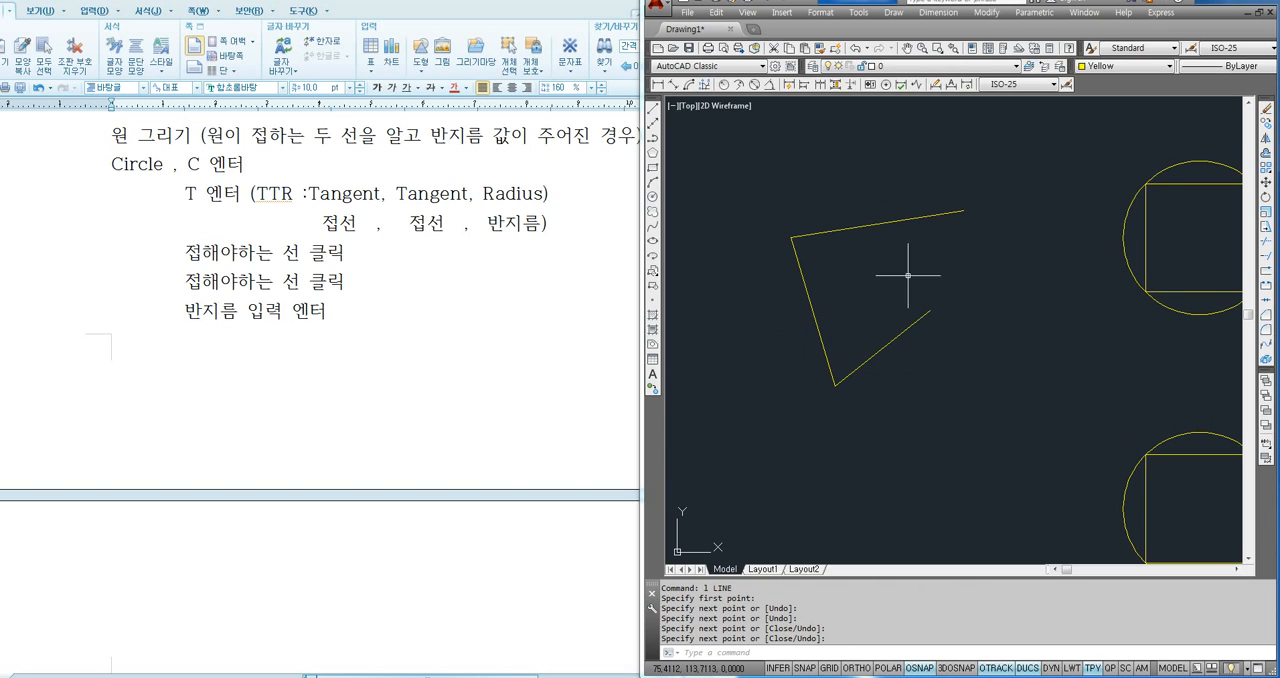
pyautogui.click(876, 224)
pyautogui.click(812, 297)
pyautogui.click(888, 340)
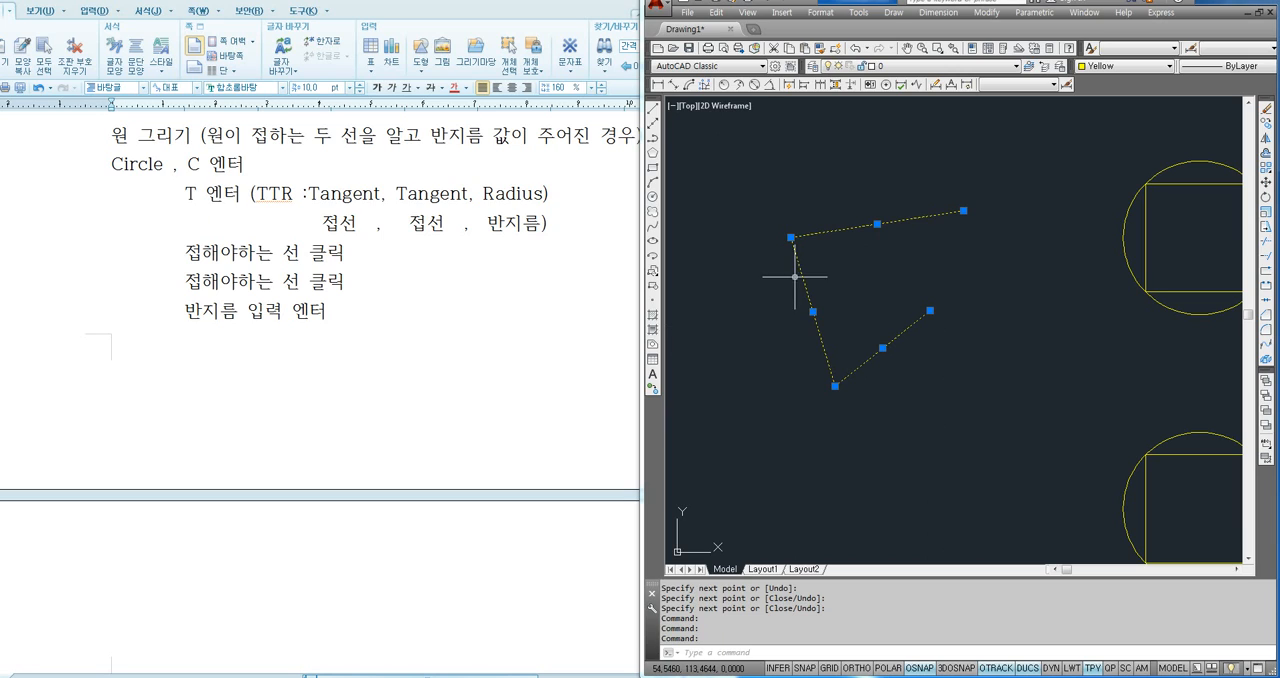
# - Switch to the Hangul notes and review the three-point circle procedure, highlighting the C and 3P entries
pyautogui.click(489, 316)
pyautogui.scroll(5, 234, 347)
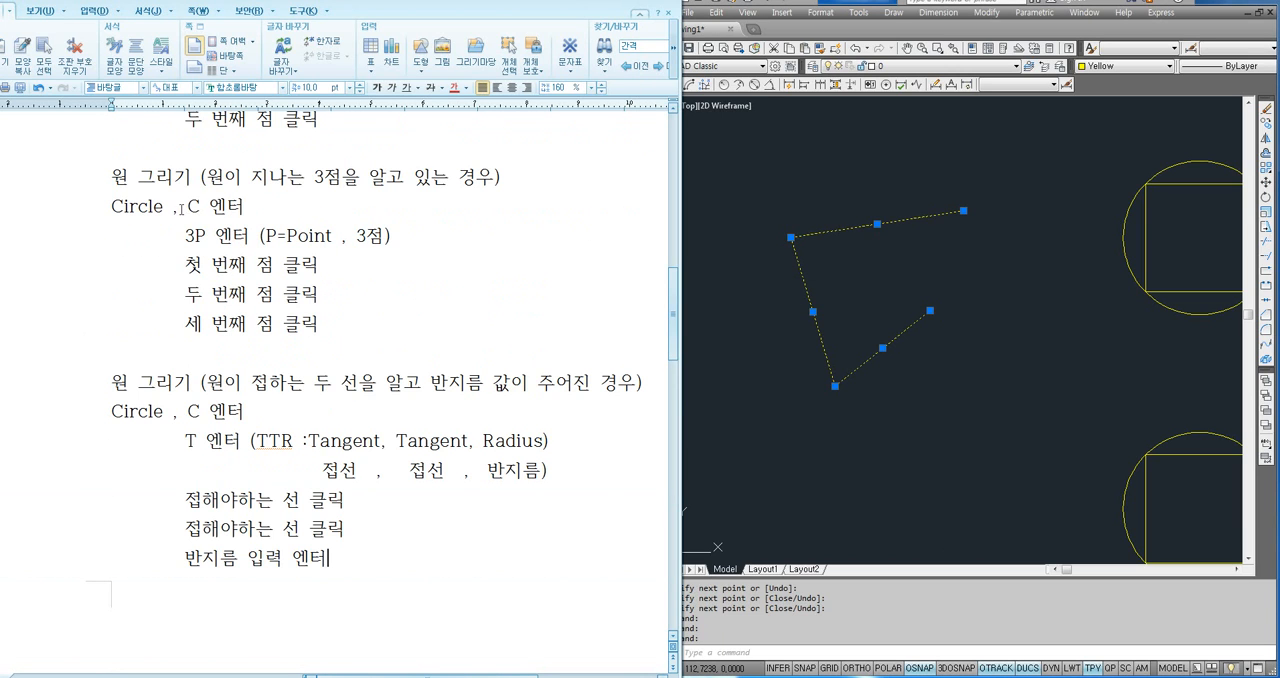
pyautogui.moveTo(181, 208); pyautogui.dragTo(245, 208)
pyautogui.moveTo(184, 236); pyautogui.dragTo(248, 238)
pyautogui.click(281, 264)
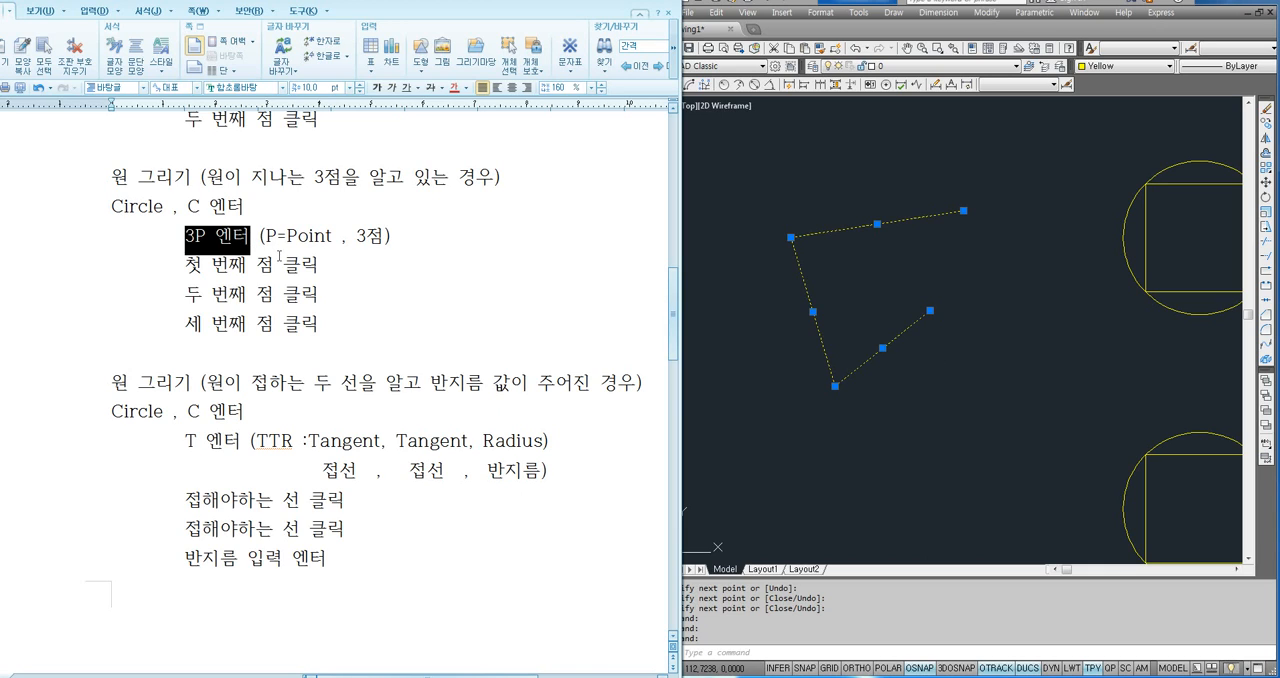
pyautogui.click(321, 268)
# - Switch back to AutoCAD and reselect the three slanted lines one by one to point them out, clearing the selection at the end
pyautogui.click(863, 288)
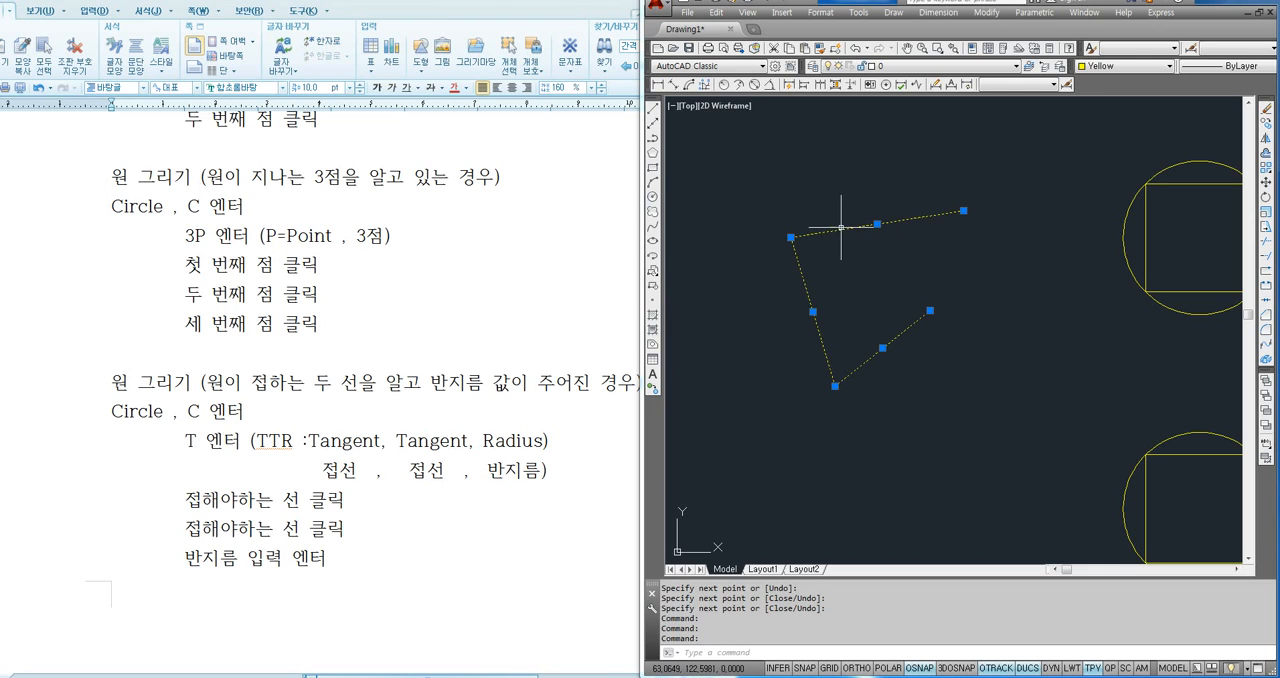
pyautogui.press('Escape')
pyautogui.click(861, 227)
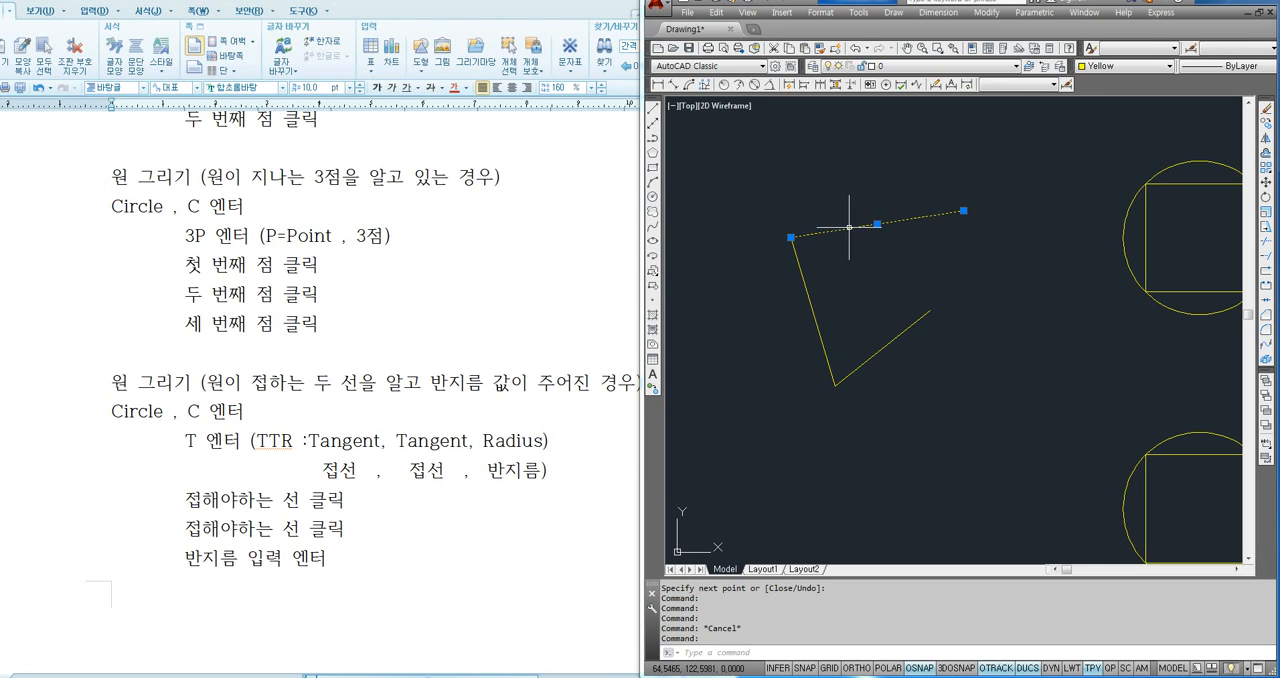
pyautogui.click(811, 300)
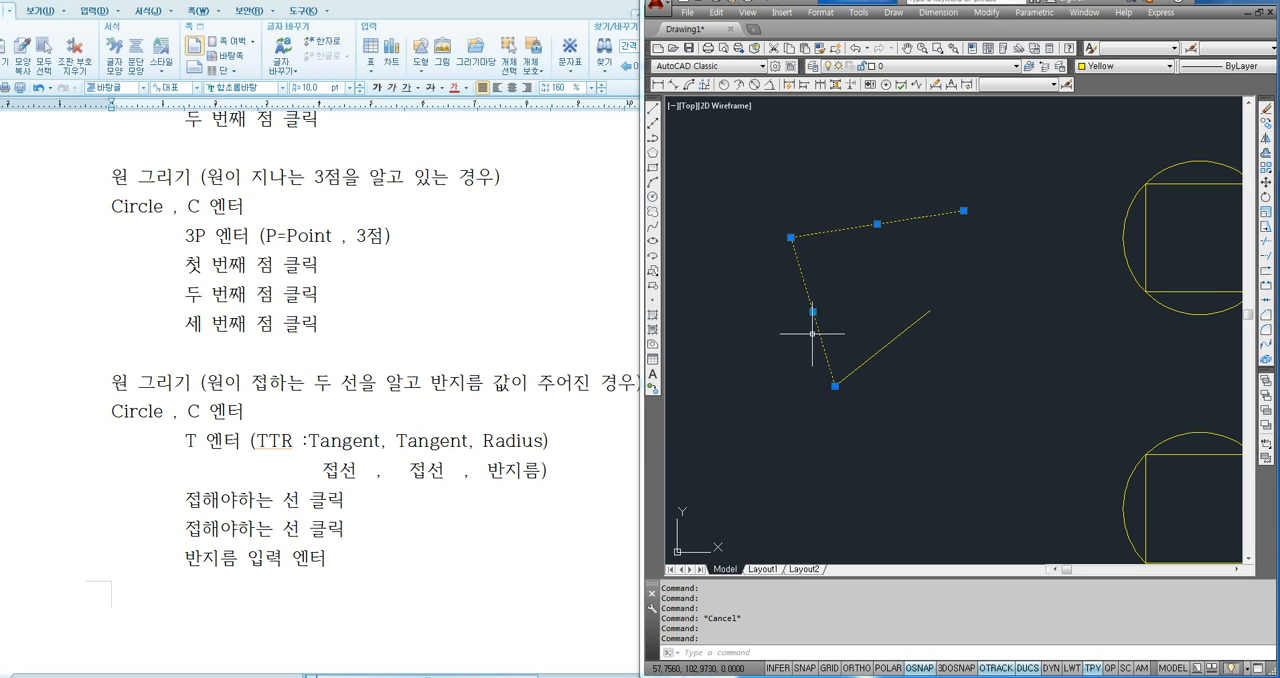
pyautogui.click(893, 340)
pyautogui.press('Escape')
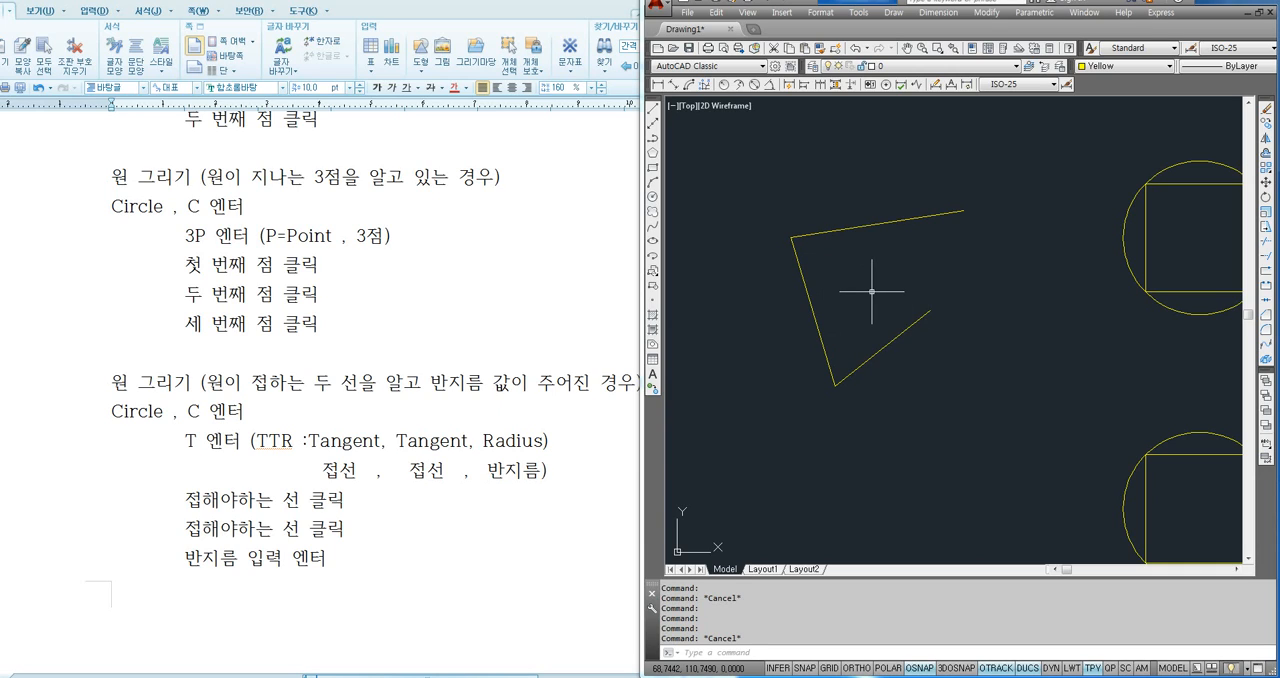
# - Try a three-point (3P) circle through one picked point on each of the three slanted lines
pyautogui.write('c')
pyautogui.press('Return')
pyautogui.write('3')
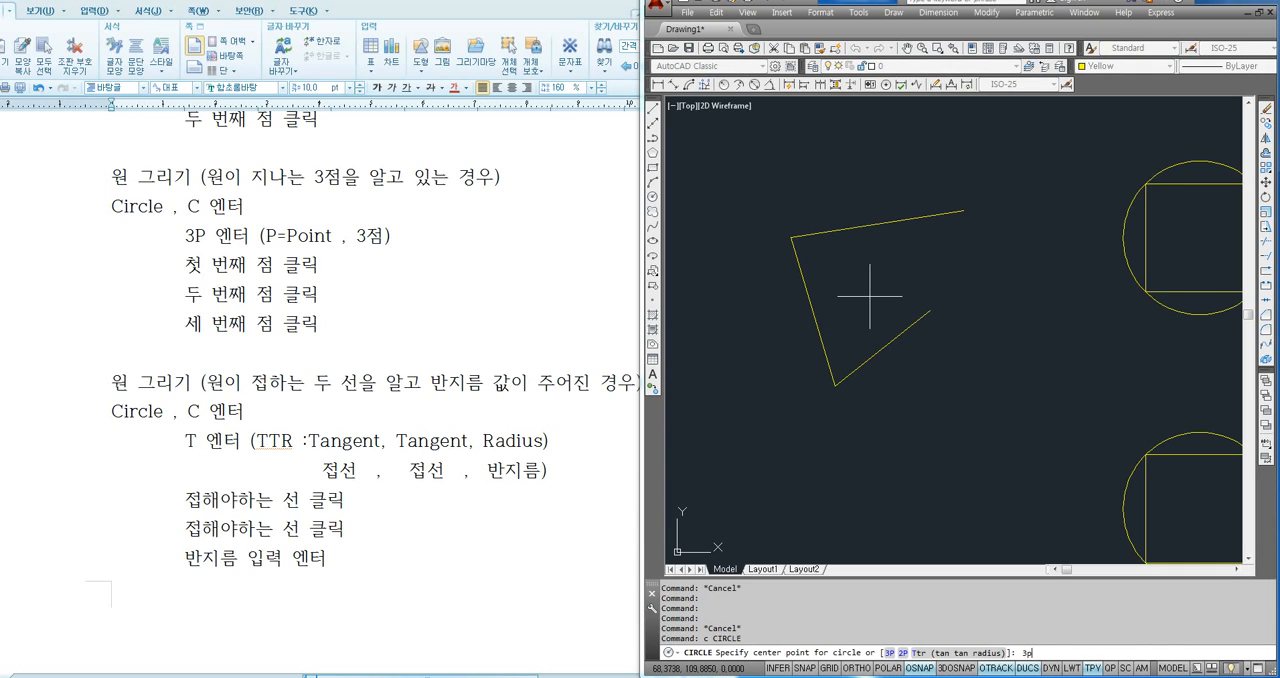
pyautogui.write('p')
pyautogui.press('Return')
pyautogui.click(872, 228)
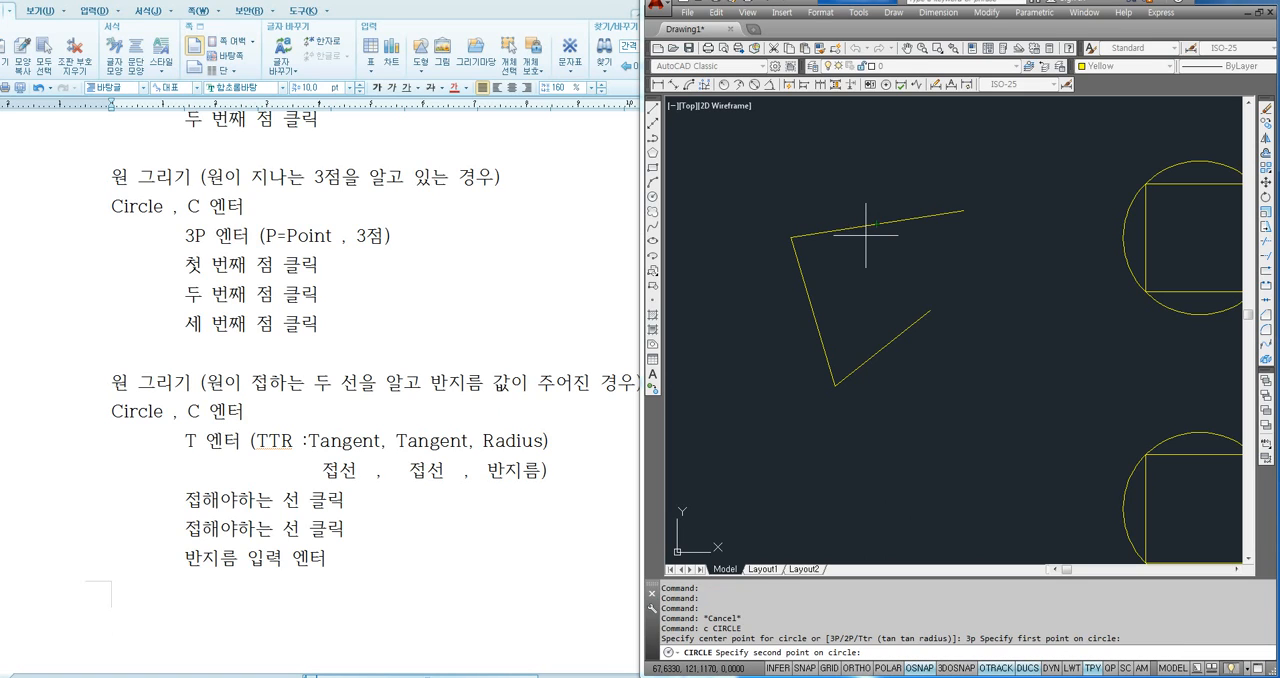
pyautogui.click(807, 298)
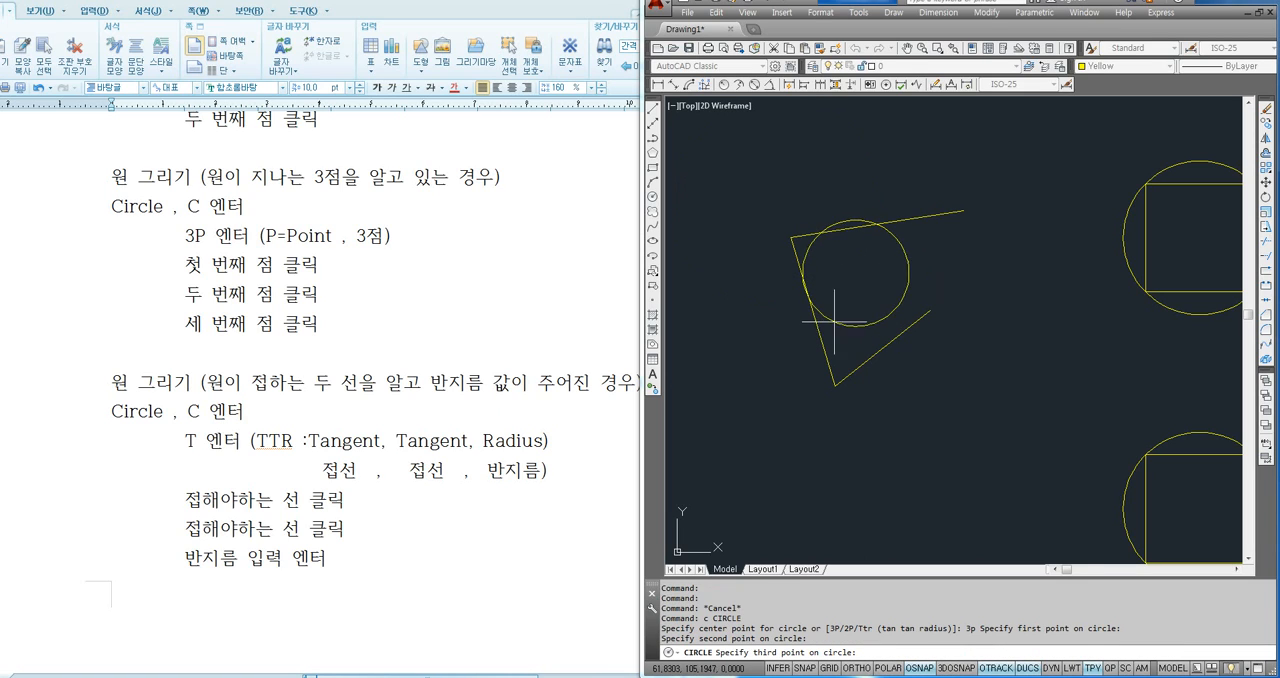
pyautogui.click(905, 328)
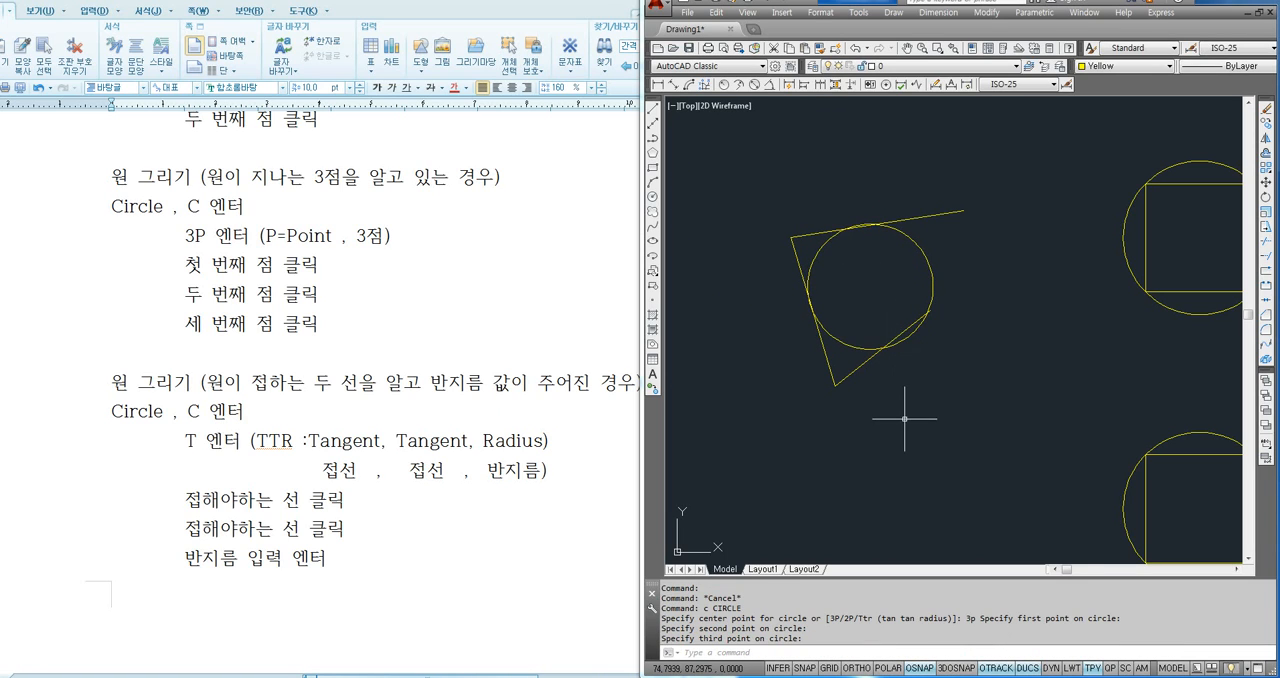
# - Erase the three-point circle from between the slanted lines
pyautogui.click(955, 253)
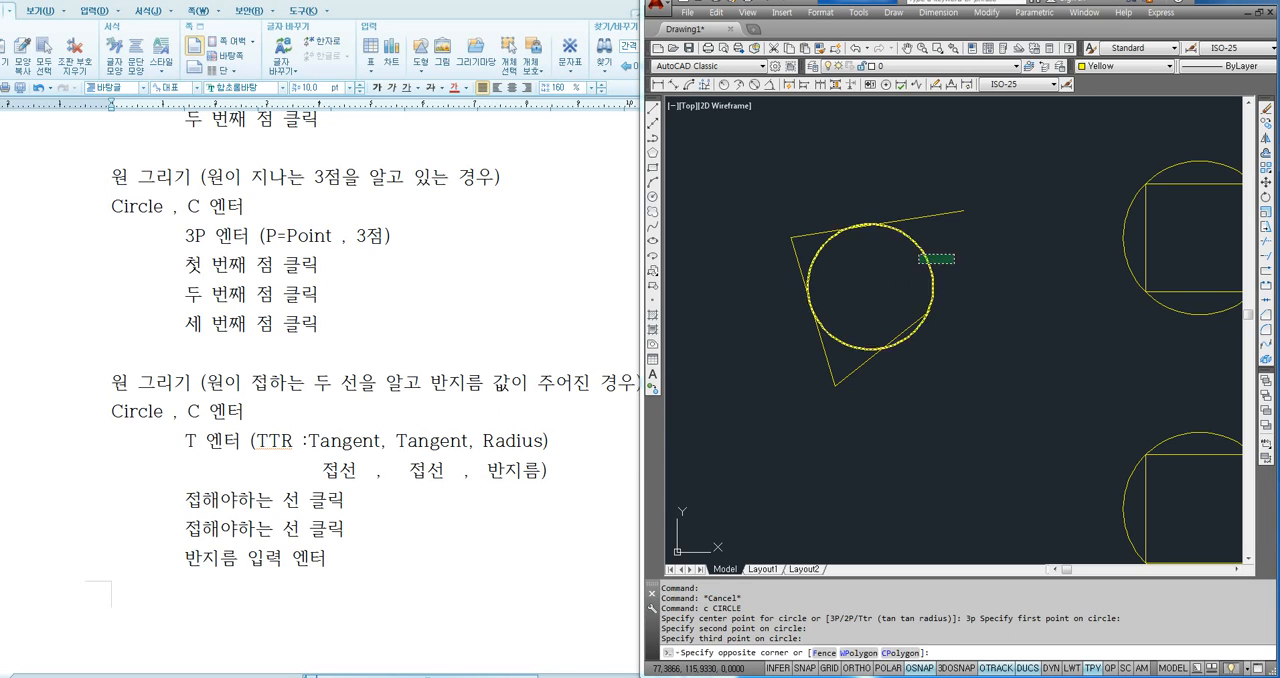
pyautogui.click(920, 263)
pyautogui.press('Delete')
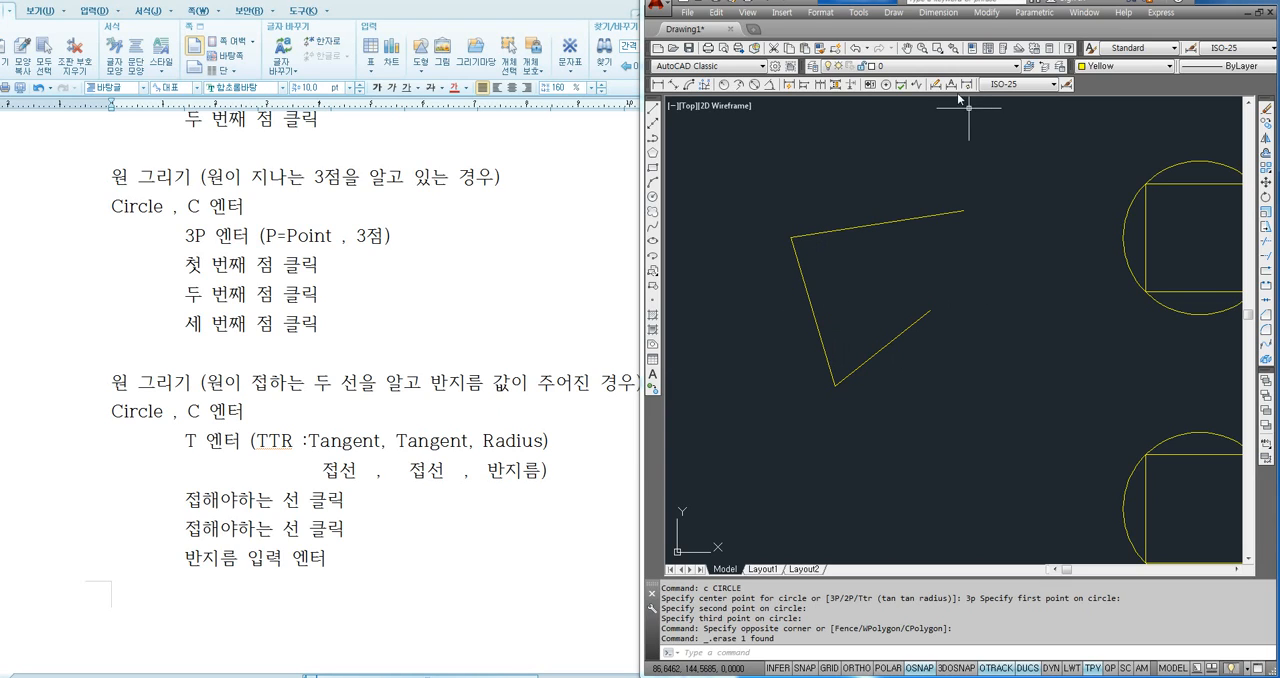
# - Draw a Tan, Tan, Tan circle tangent to the upper, left and lower slanted lines
pyautogui.click(893, 14)
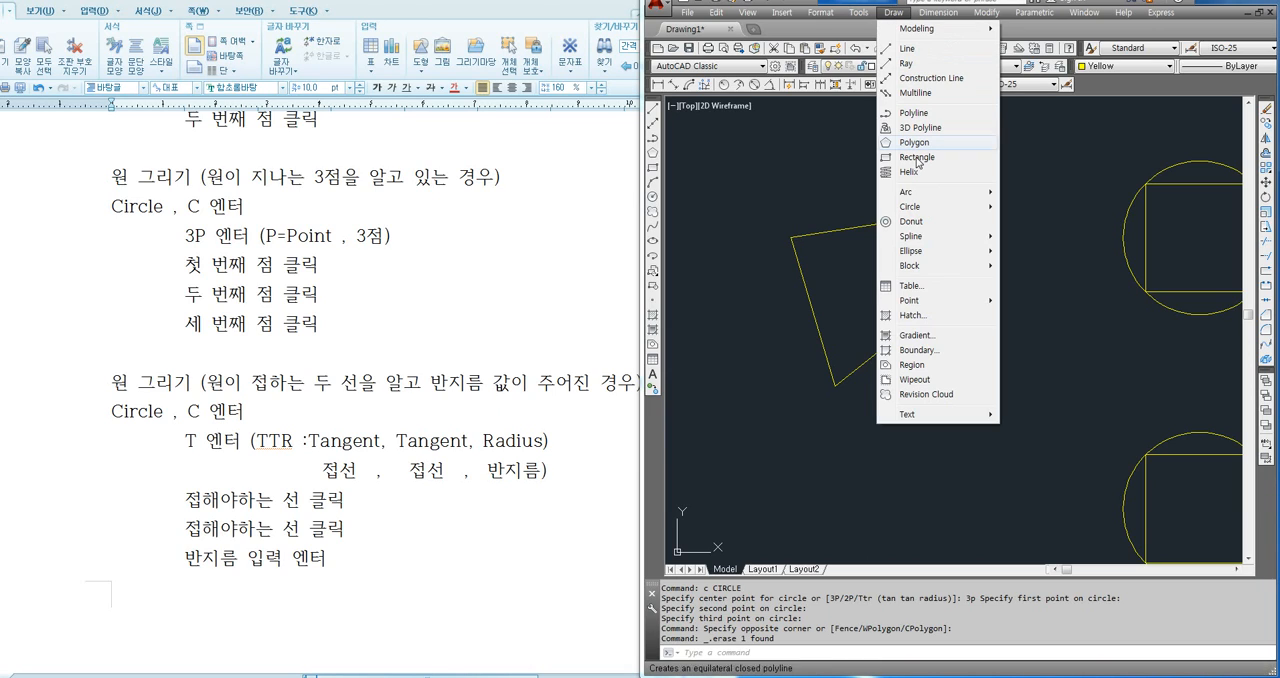
pyautogui.moveTo(913, 208)
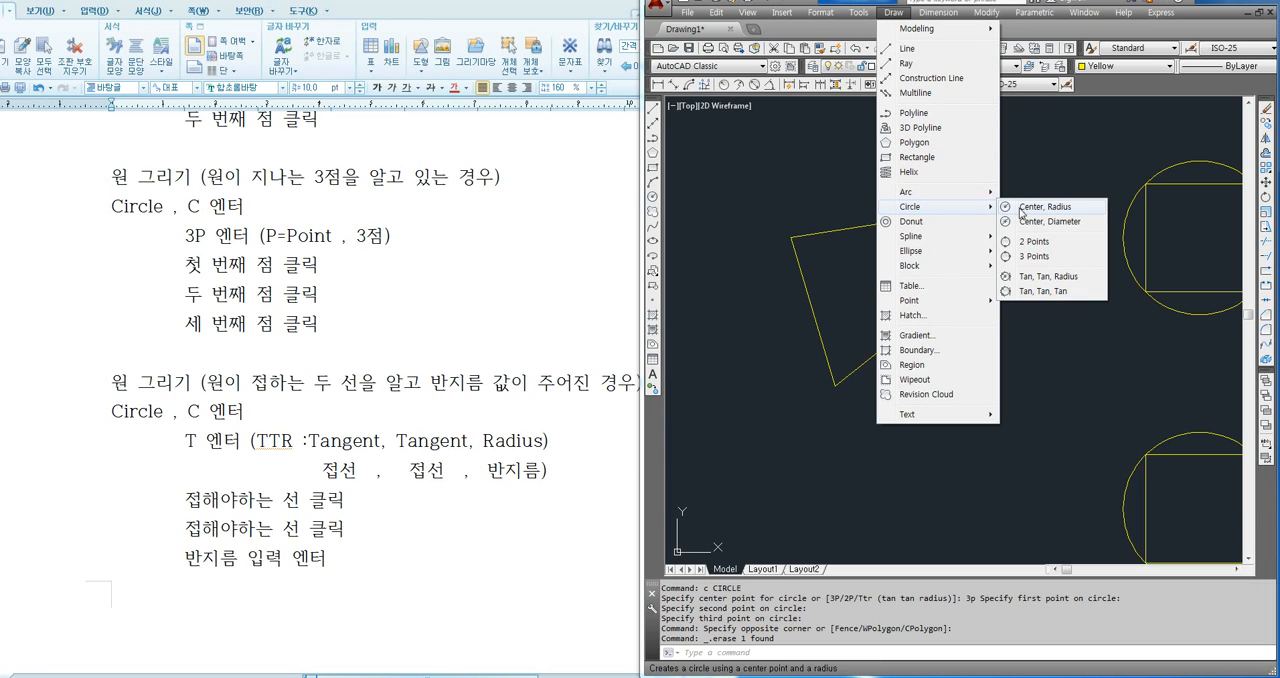
pyautogui.click(1047, 291)
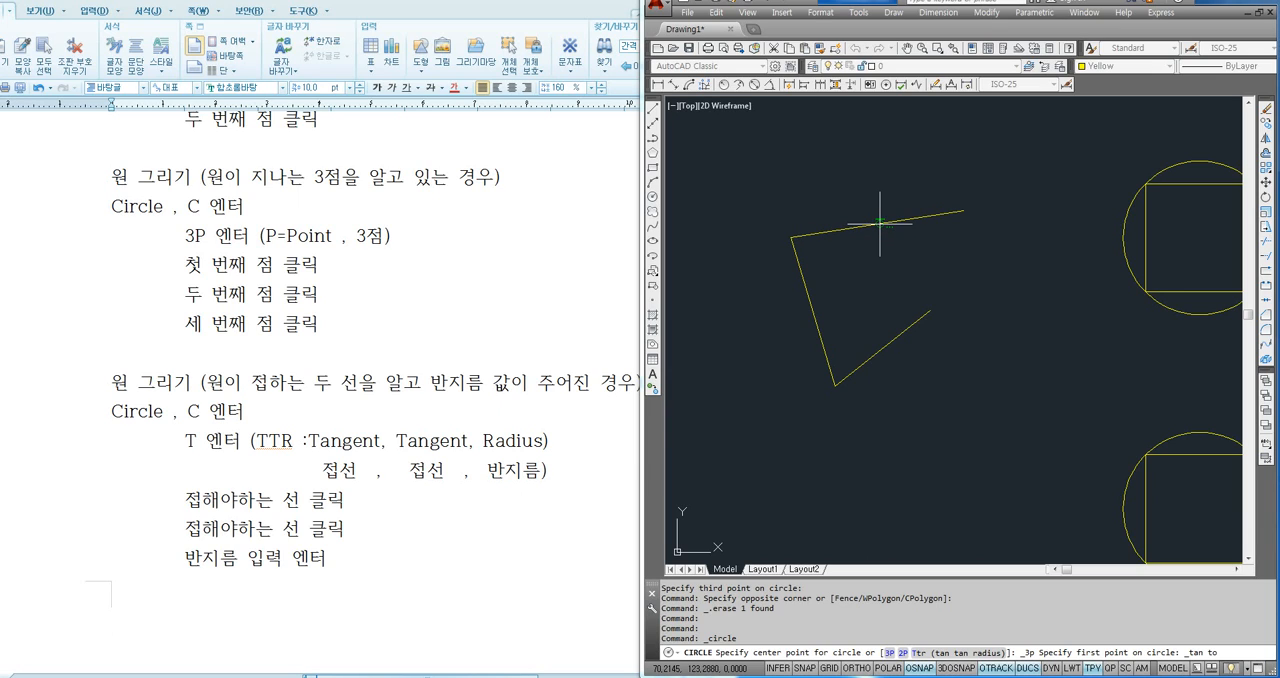
pyautogui.click(839, 227)
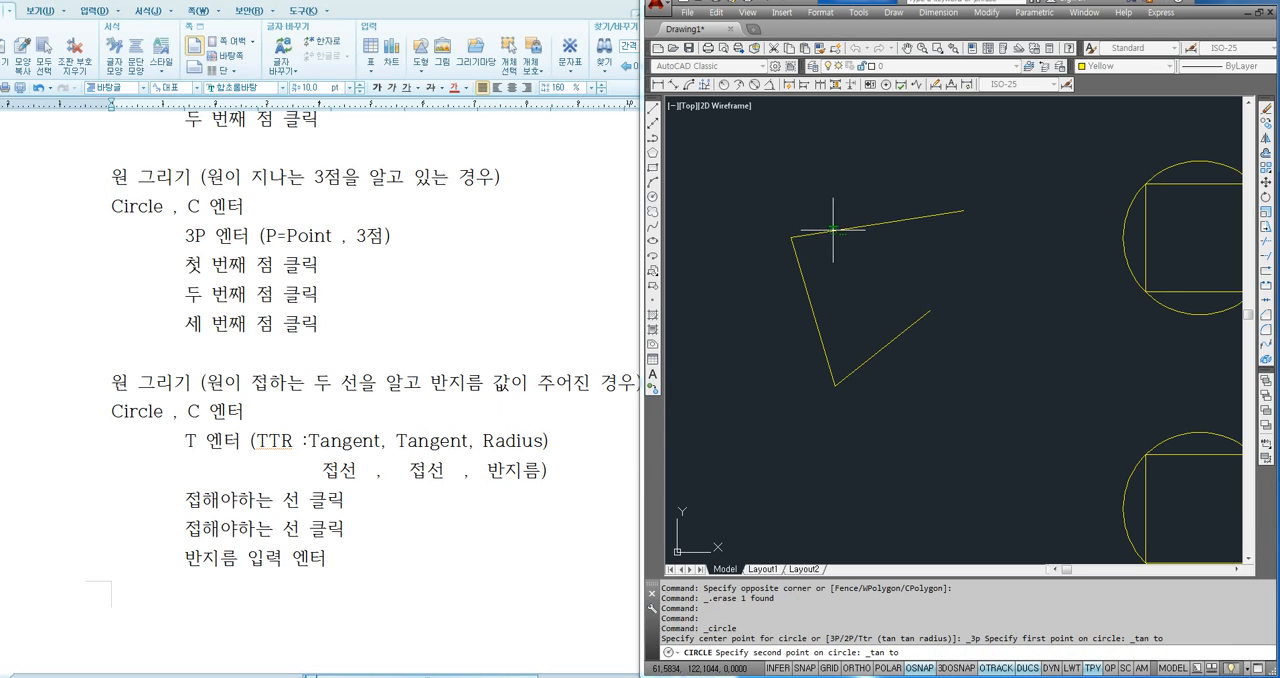
pyautogui.click(815, 310)
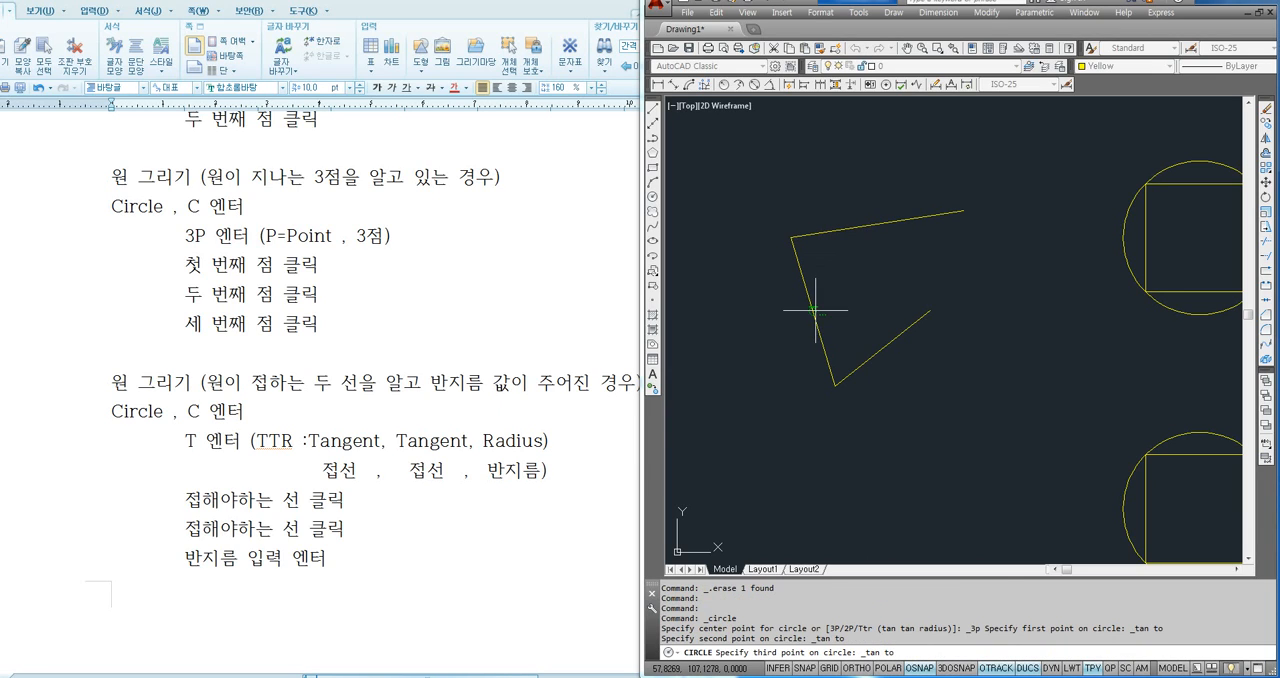
pyautogui.click(889, 342)
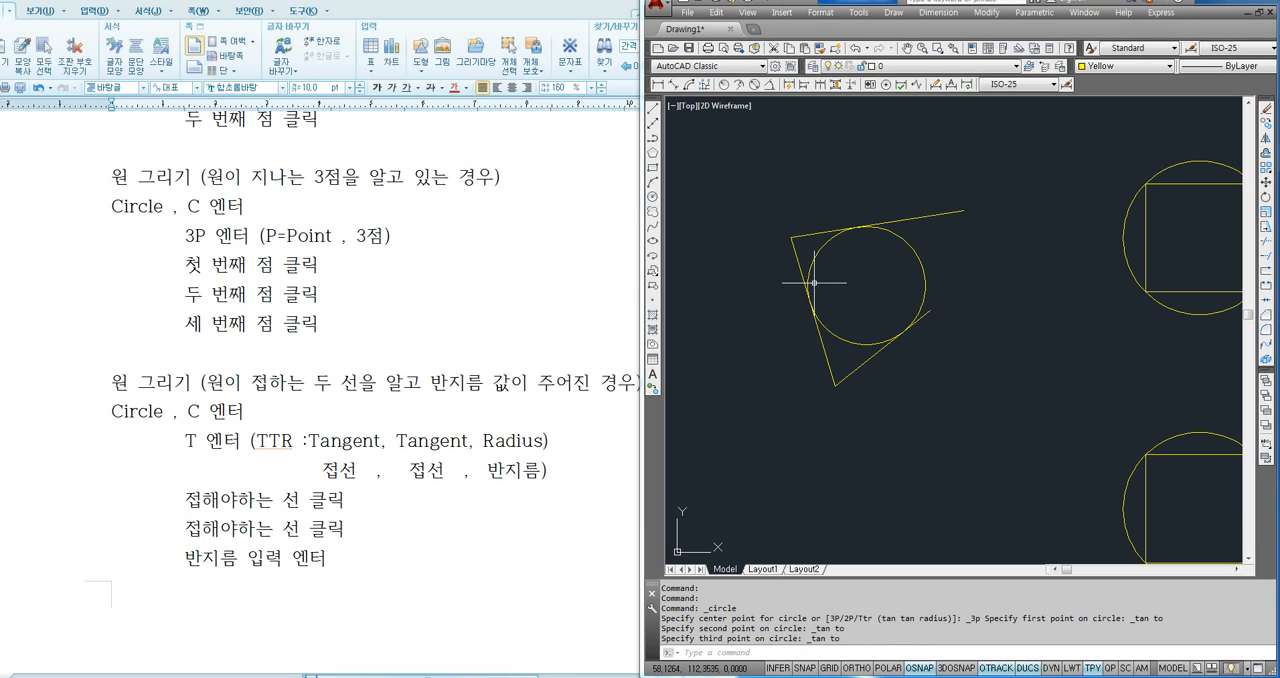